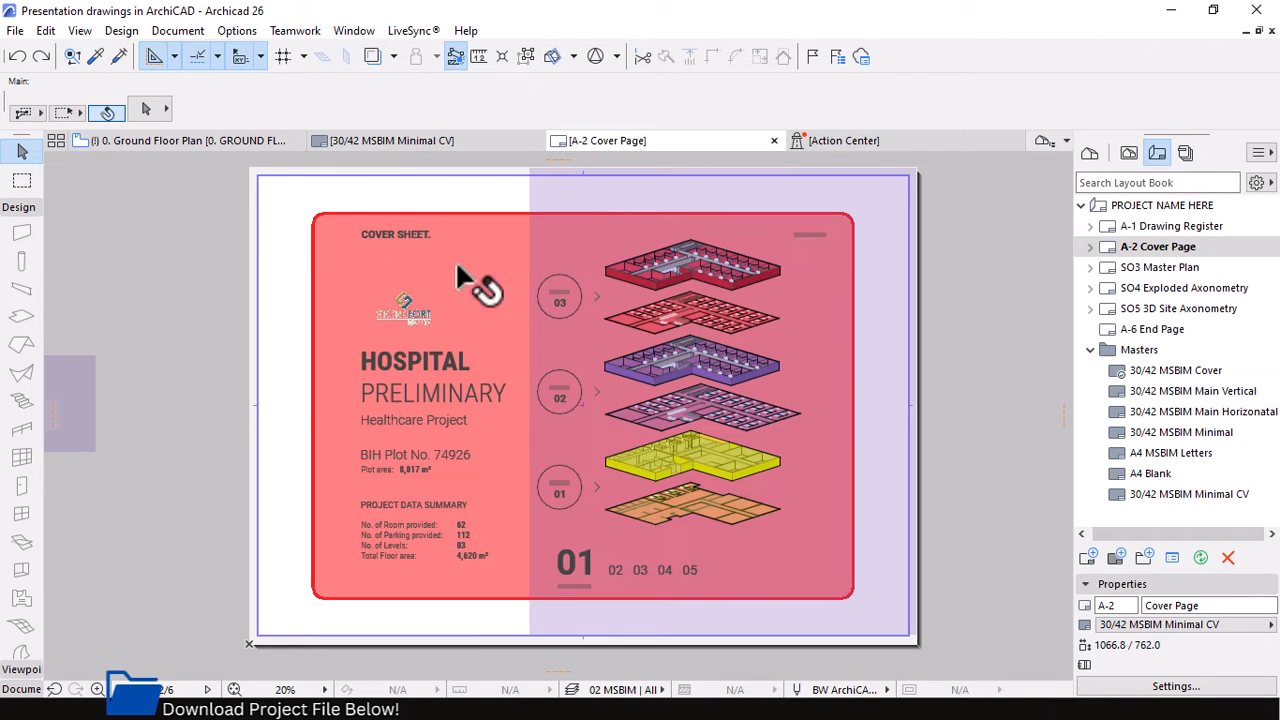
Save the cover page as the PDF "Presentation drawings in ArchiCAD.pdf", replacing the existing file and opening it after saving.
left_click(15, 30)
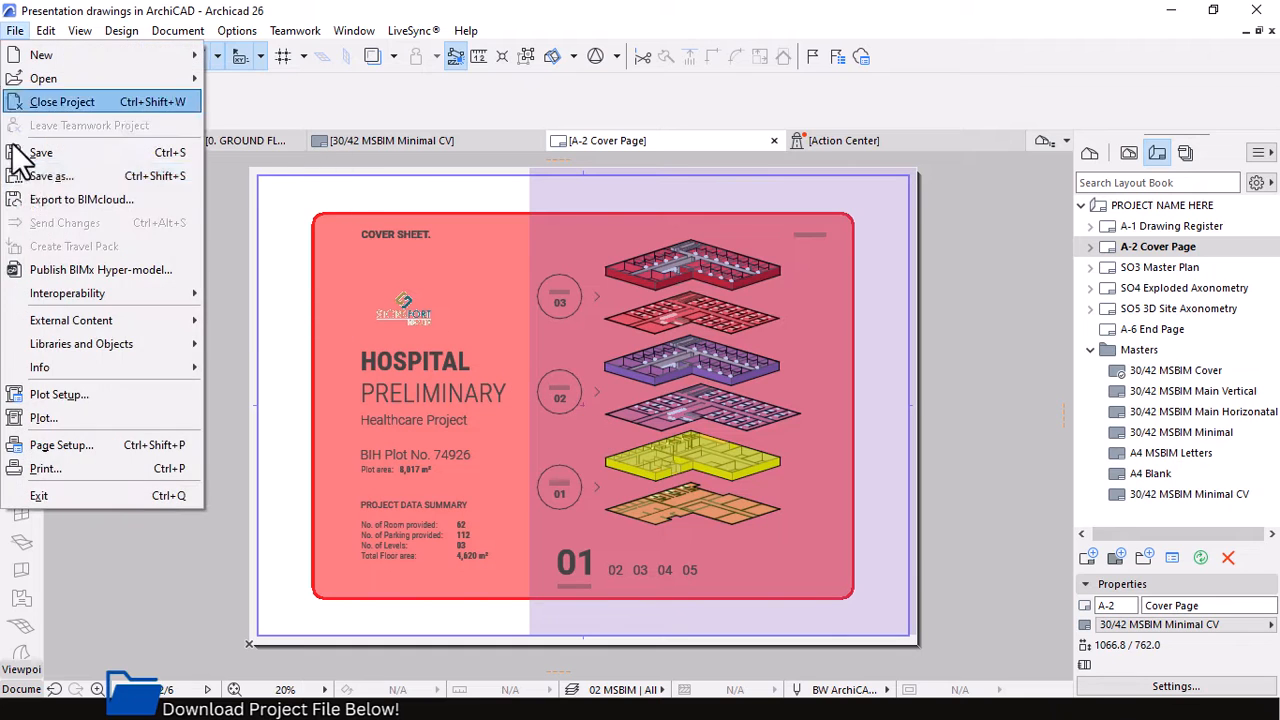
left_click(40, 176)
left_click(92, 619)
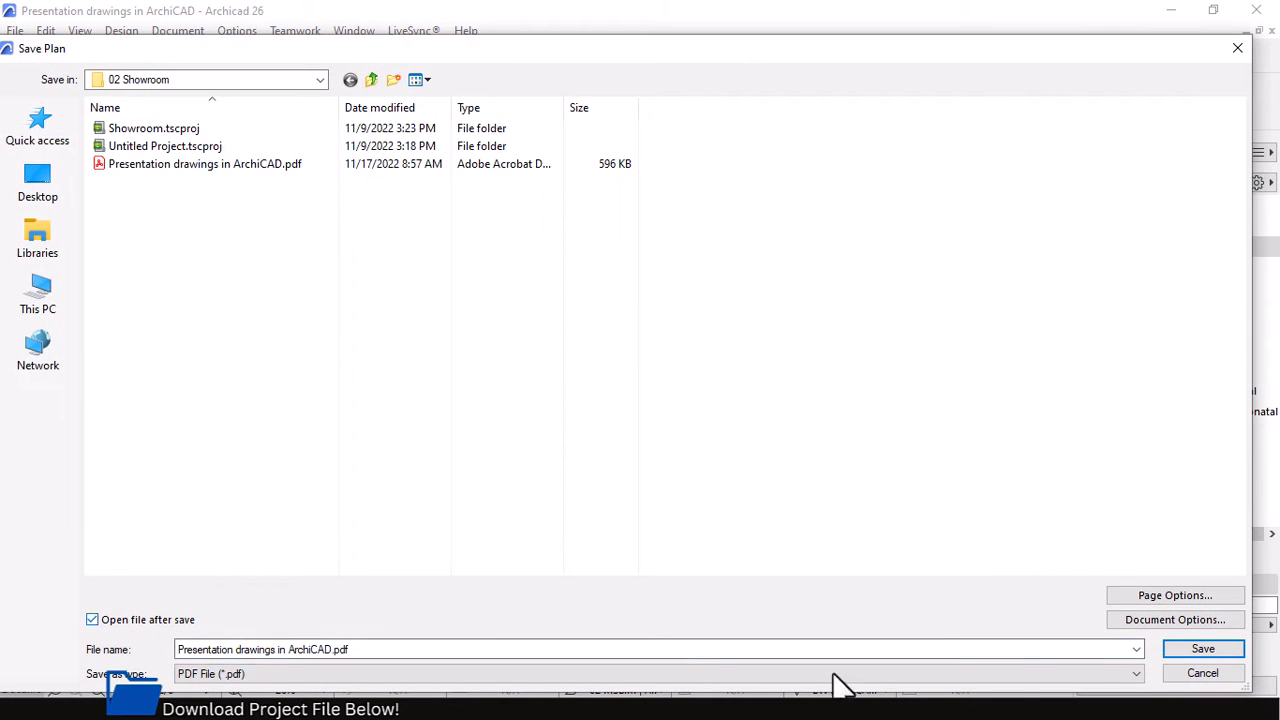
left_click(1200, 649)
left_click(737, 372)
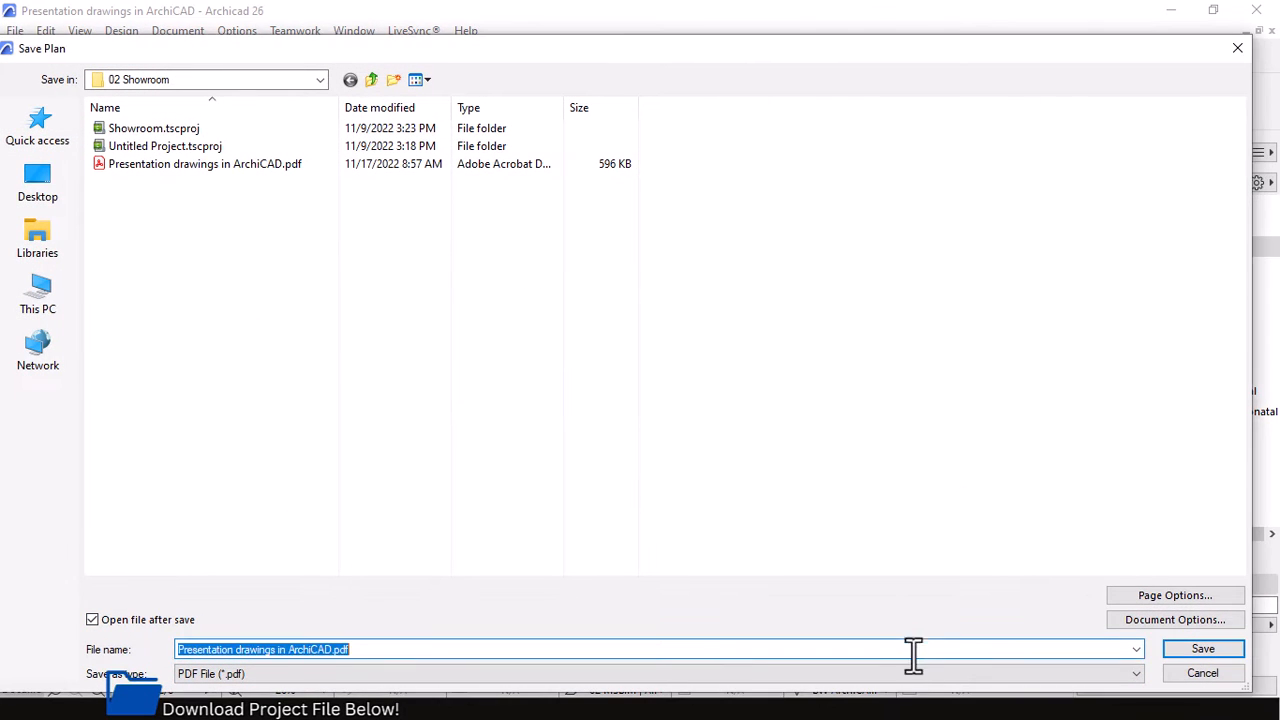
left_click(1205, 650)
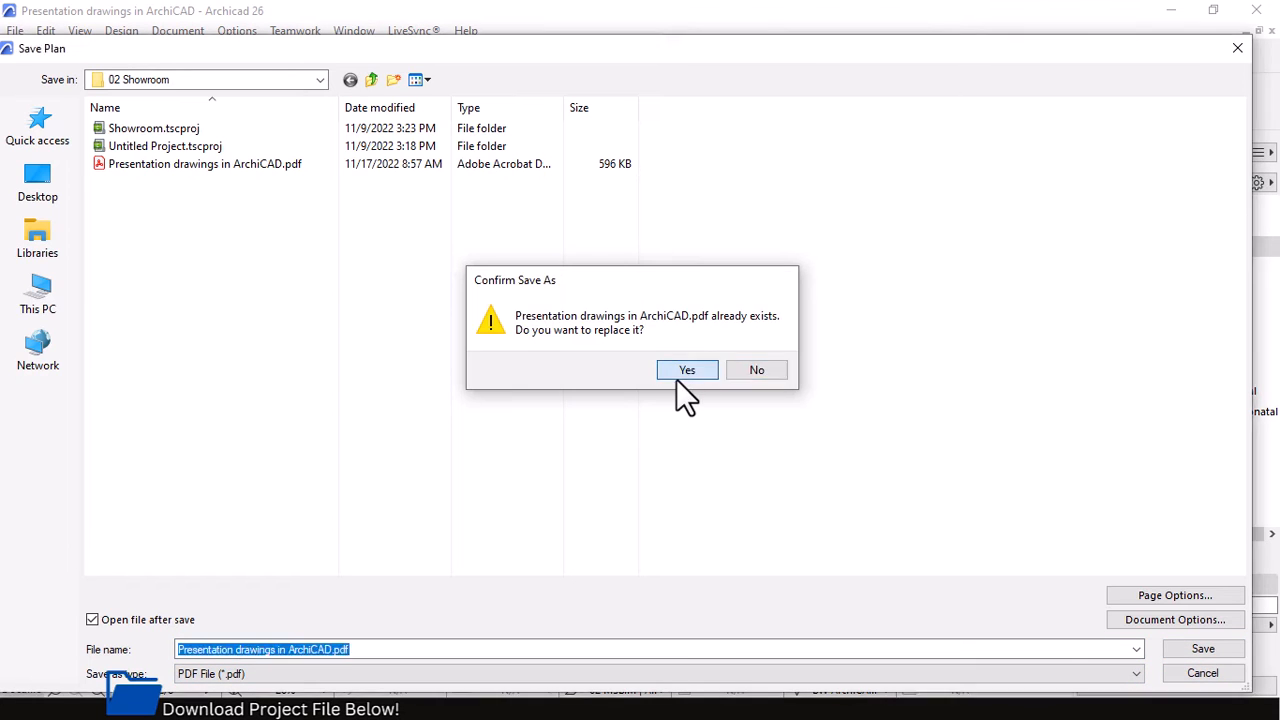
left_click(682, 372)
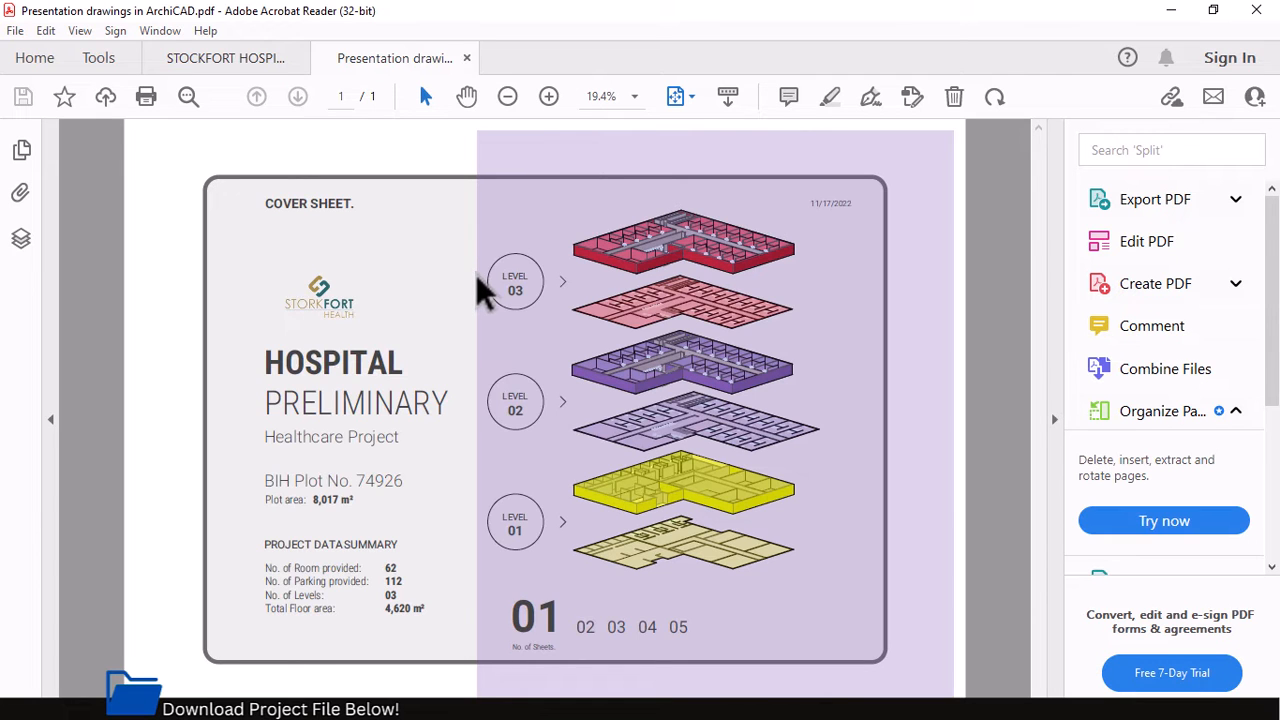
Switch back to Archicad and open the master layout 30/42 MSBIM Minimal CV.
left_click(1172, 24)
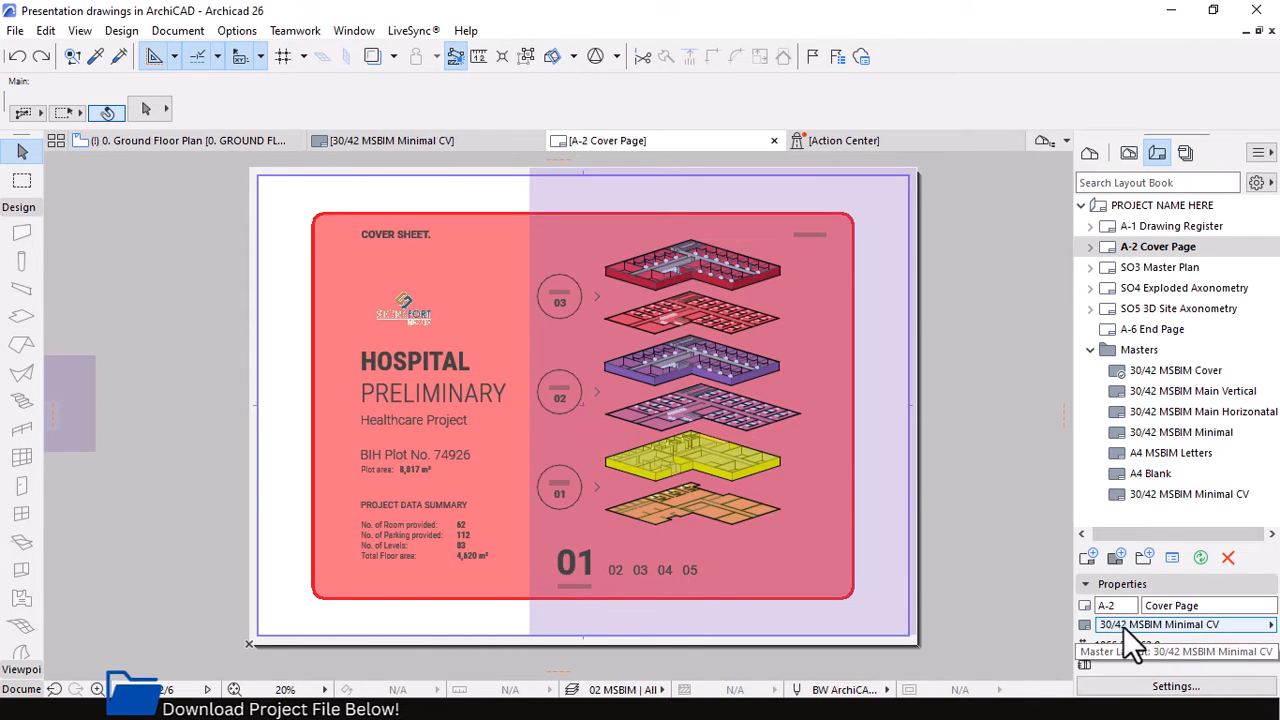
double_click(1192, 494)
scroll(725, 280, "up", 2)
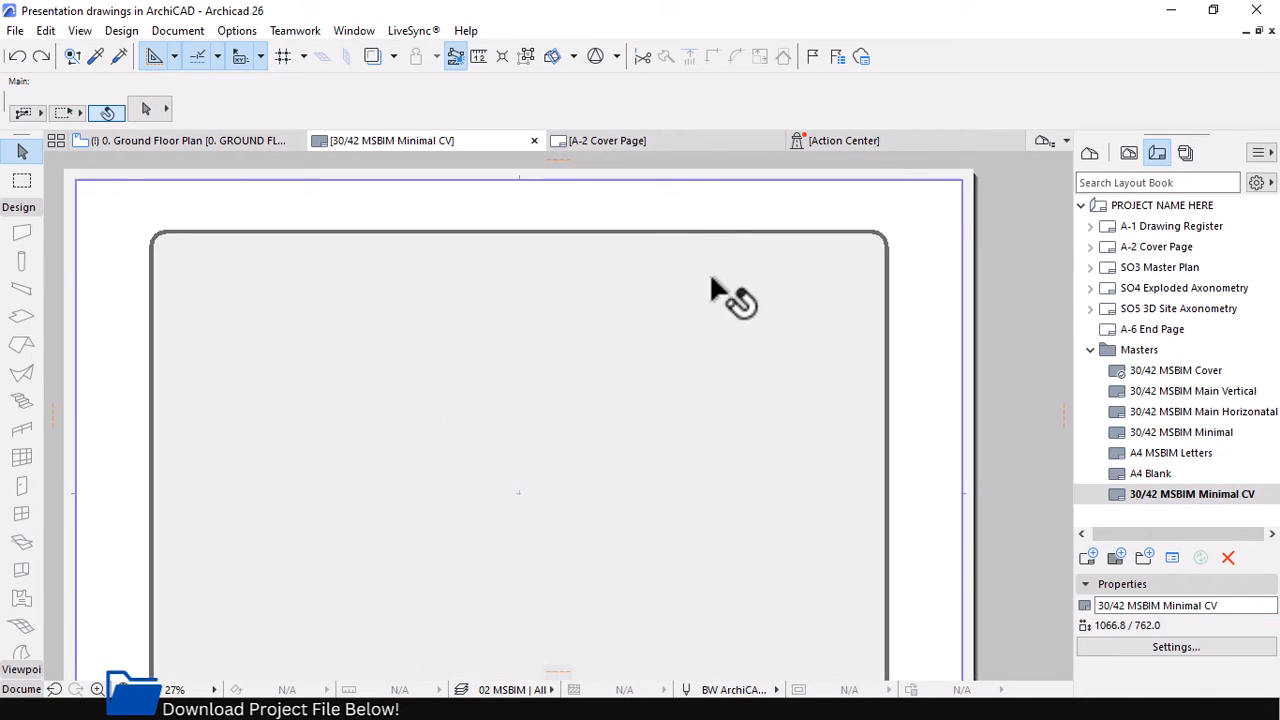
scroll(725, 330, "down", 2)
scroll(801, 262, "up", 2)
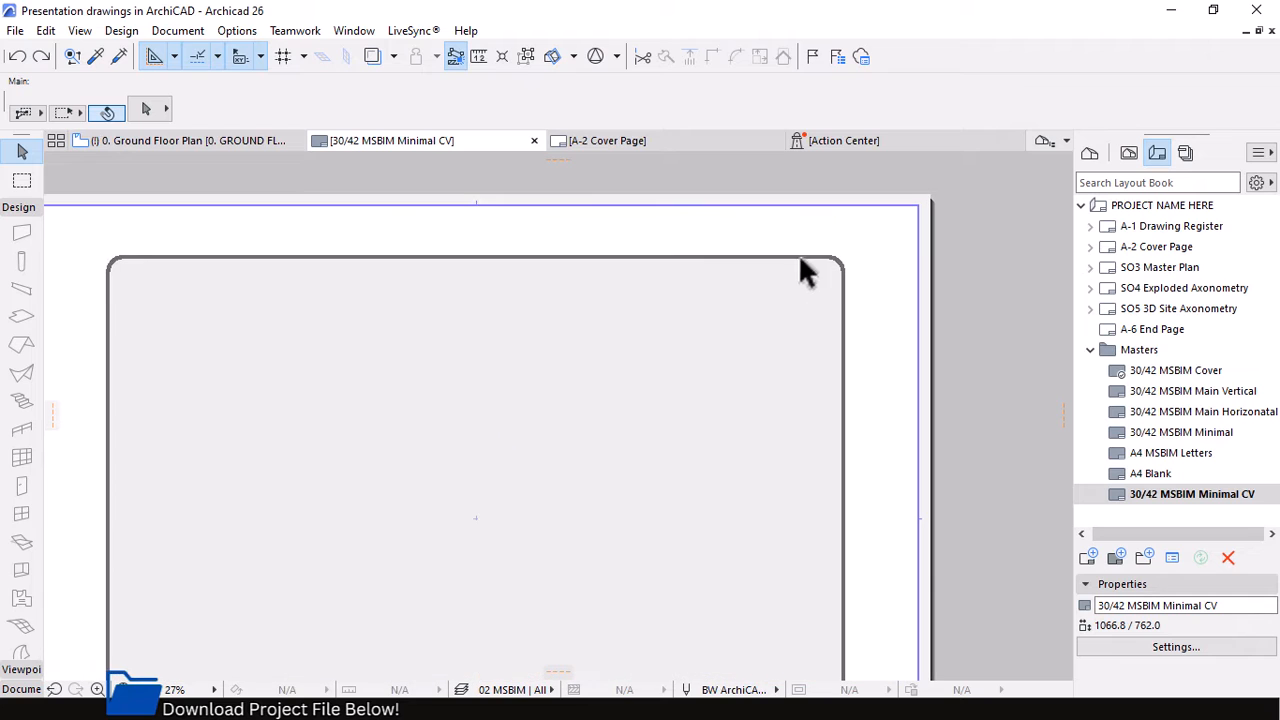
Examine the two overlapping fills that form the rounded frame at its upper-right corner.
left_click(780, 312)
scroll(800, 210, "down", 2)
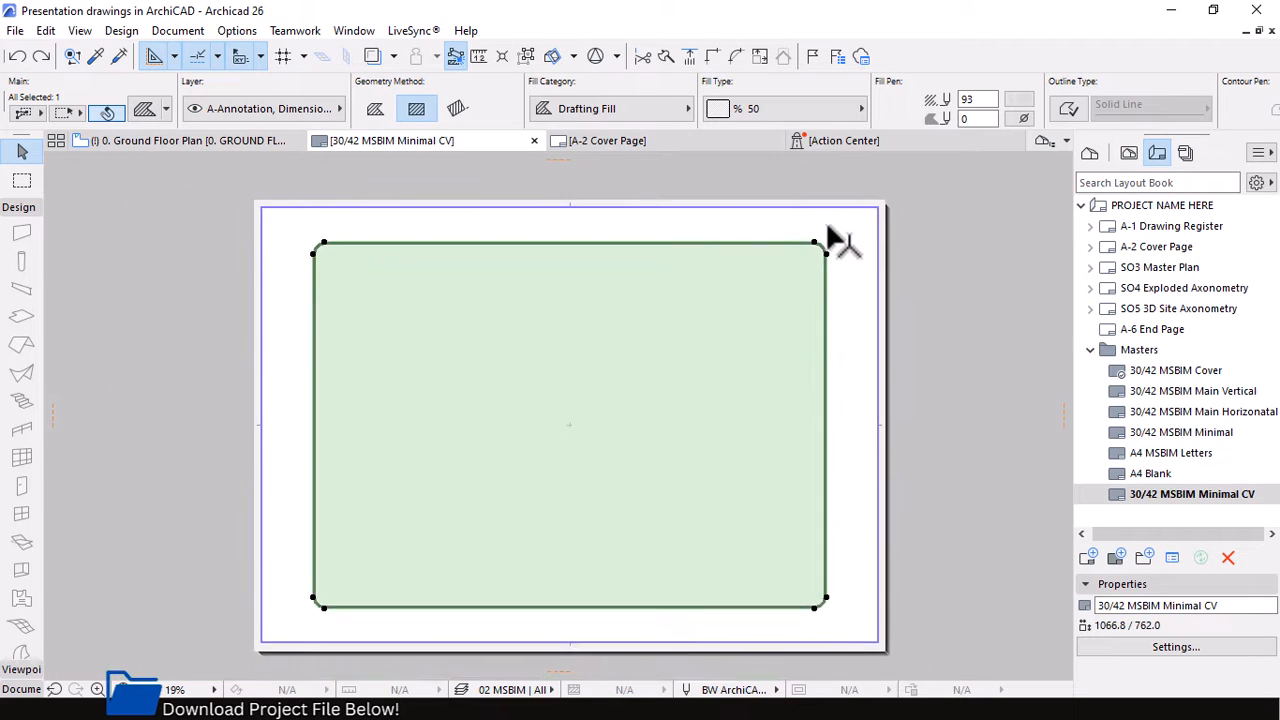
scroll(828, 240, "up", 4)
scroll(826, 238, "up", 3)
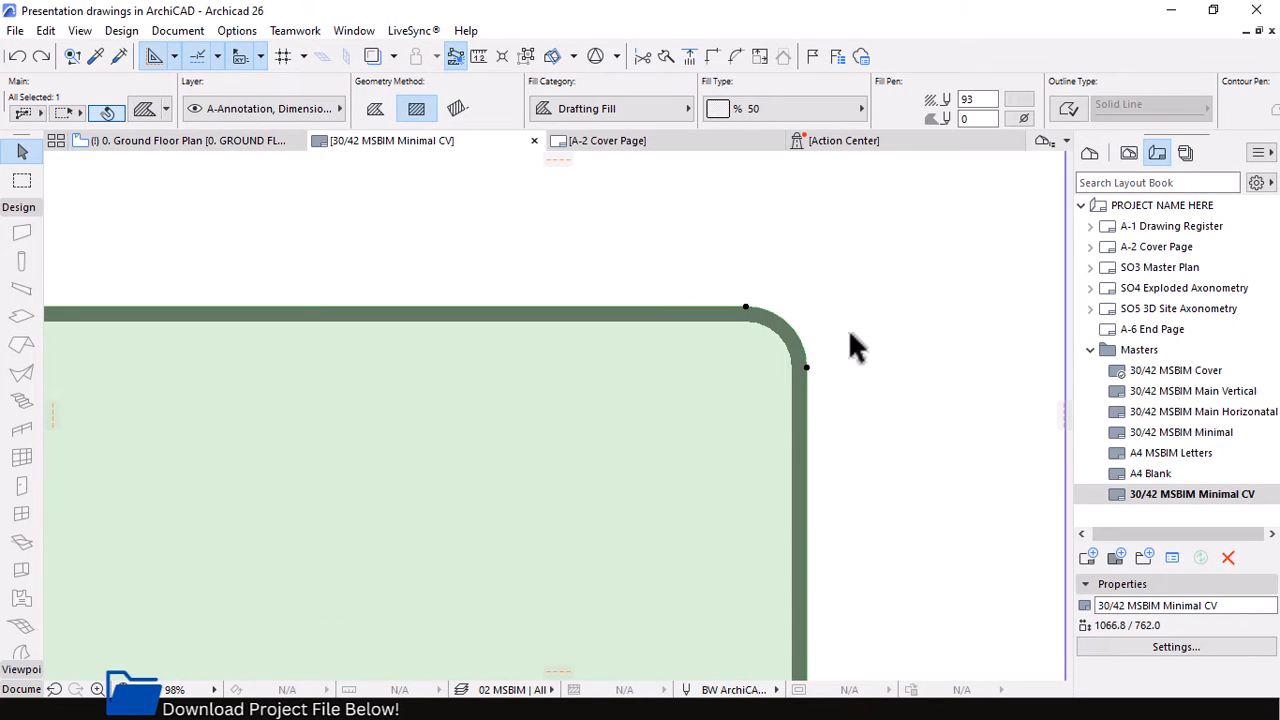
left_click(848, 328)
scroll(740, 271, "down", 4)
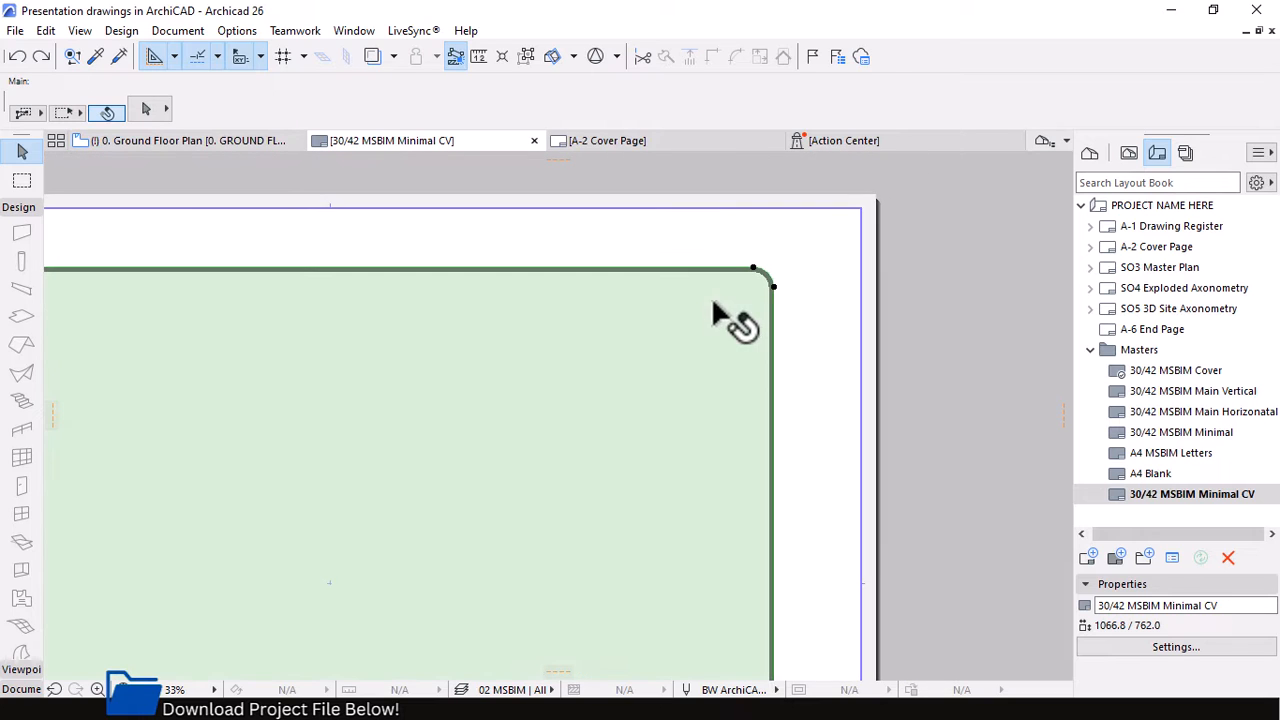
left_click(766, 282)
scroll(773, 262, "up", 6)
left_click(752, 311, "shift")
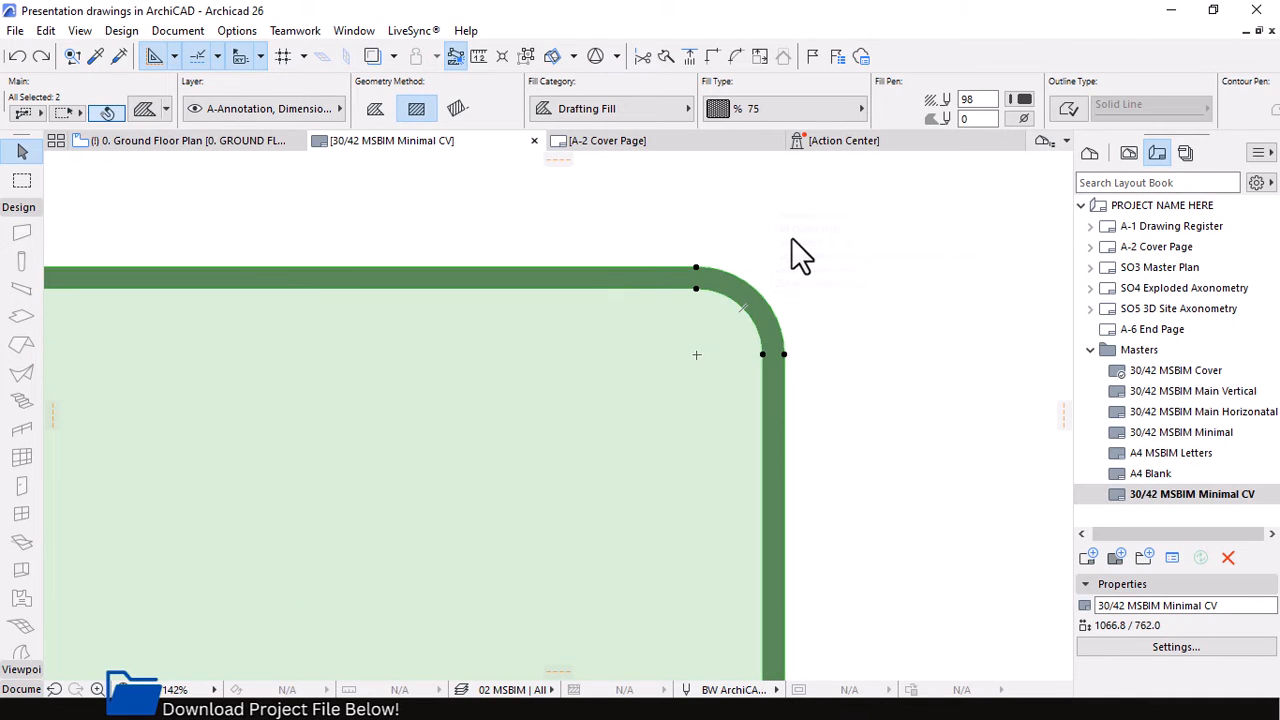
scroll(737, 266, "down", 10)
scroll(755, 307, "down", 1)
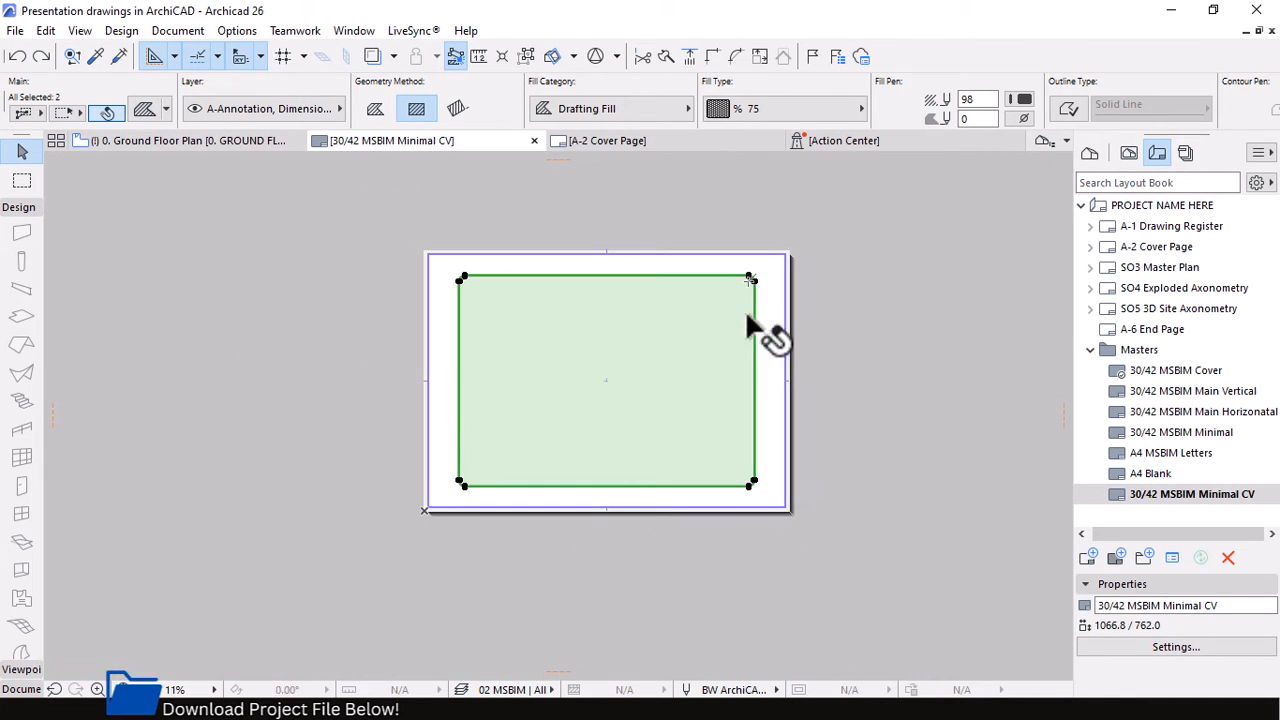
Pick up the settings of the frame's light fill and draw a rectangular fill beside the sheet.
key("Escape")
left_click(680, 341, "alt")
scroll(302, 235, "down", 2)
scroll(645, 263, "up", 3)
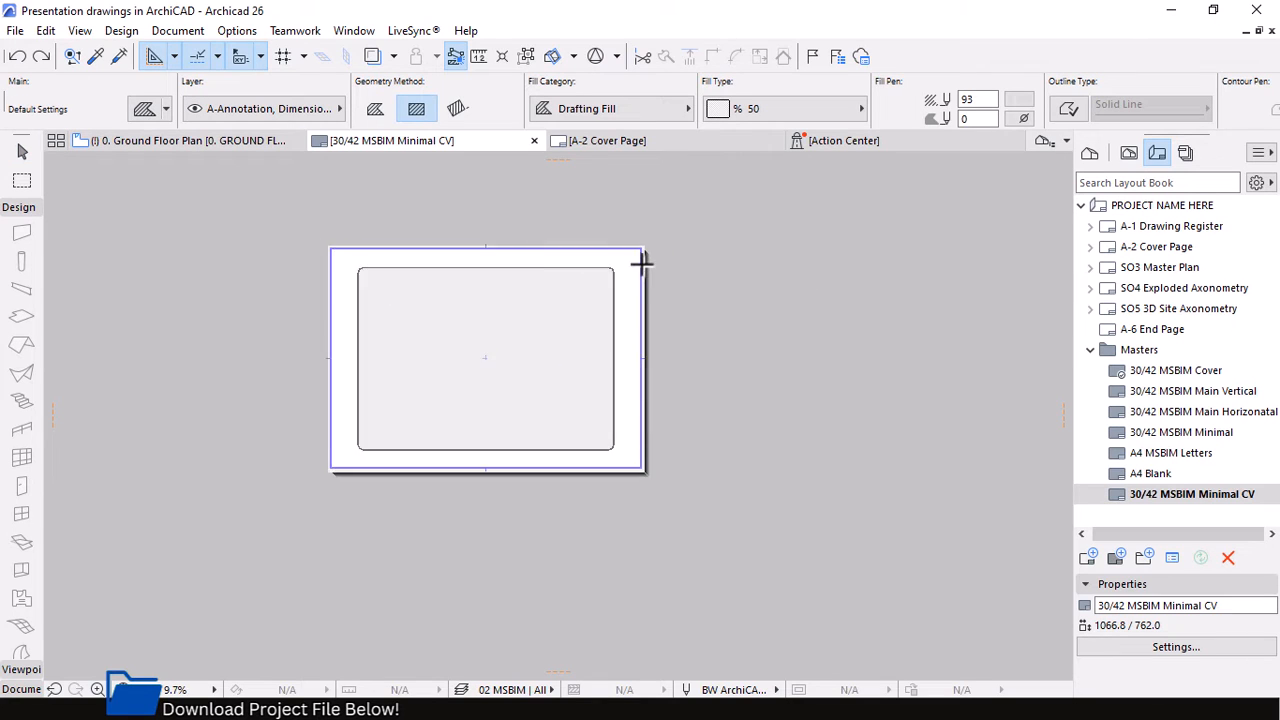
left_click(680, 279)
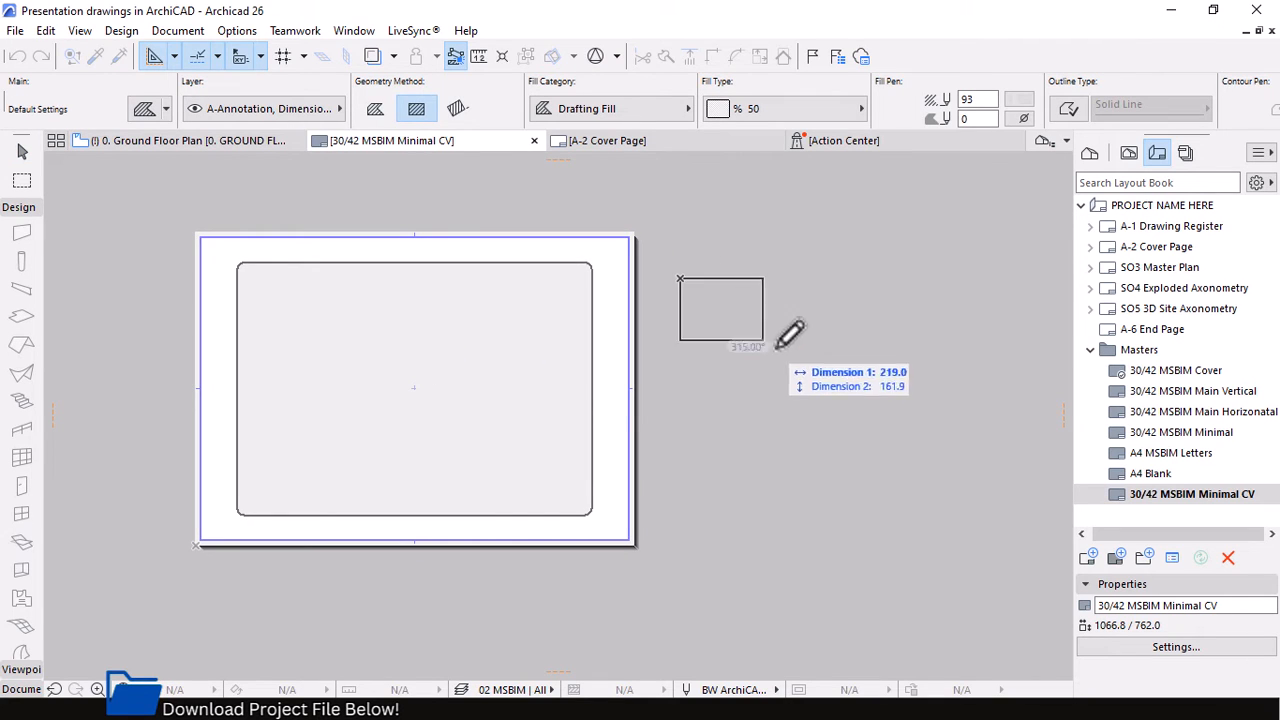
left_click(861, 369)
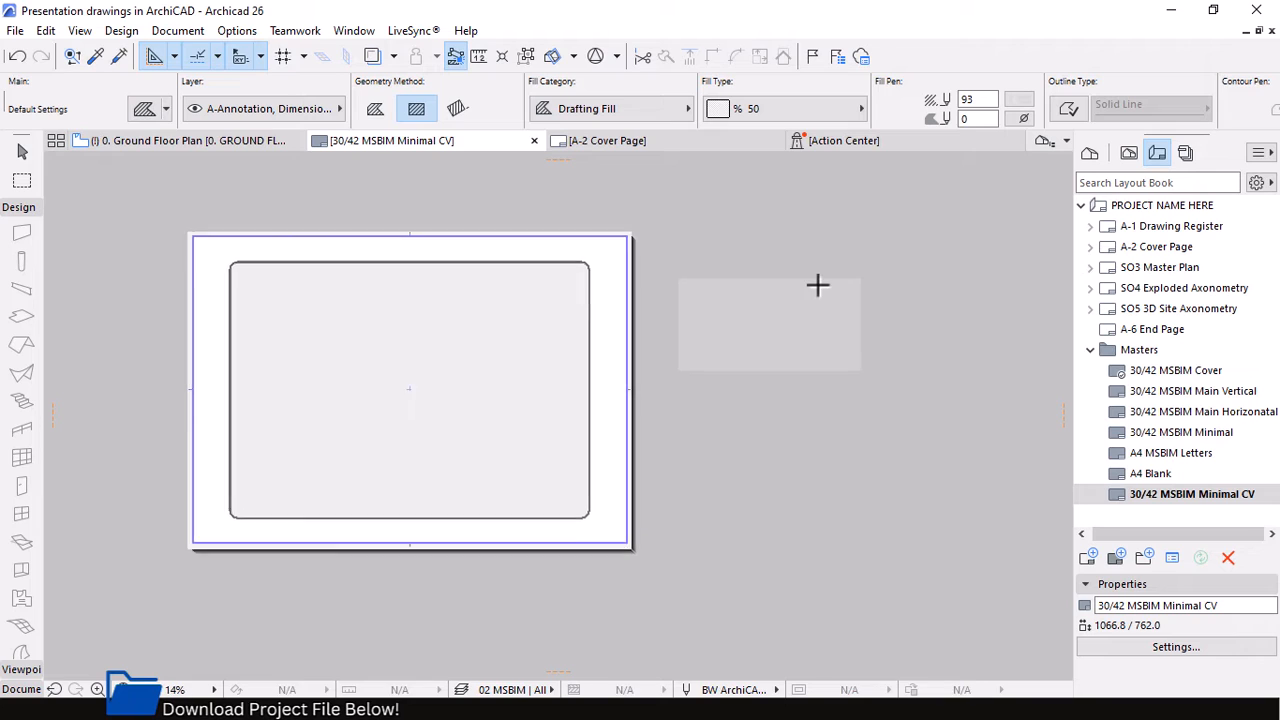
Fillet all corners of the new rectangular fill with a radius of 60.
scroll(818, 285, "up", 2)
key("Escape")
left_click(900, 285)
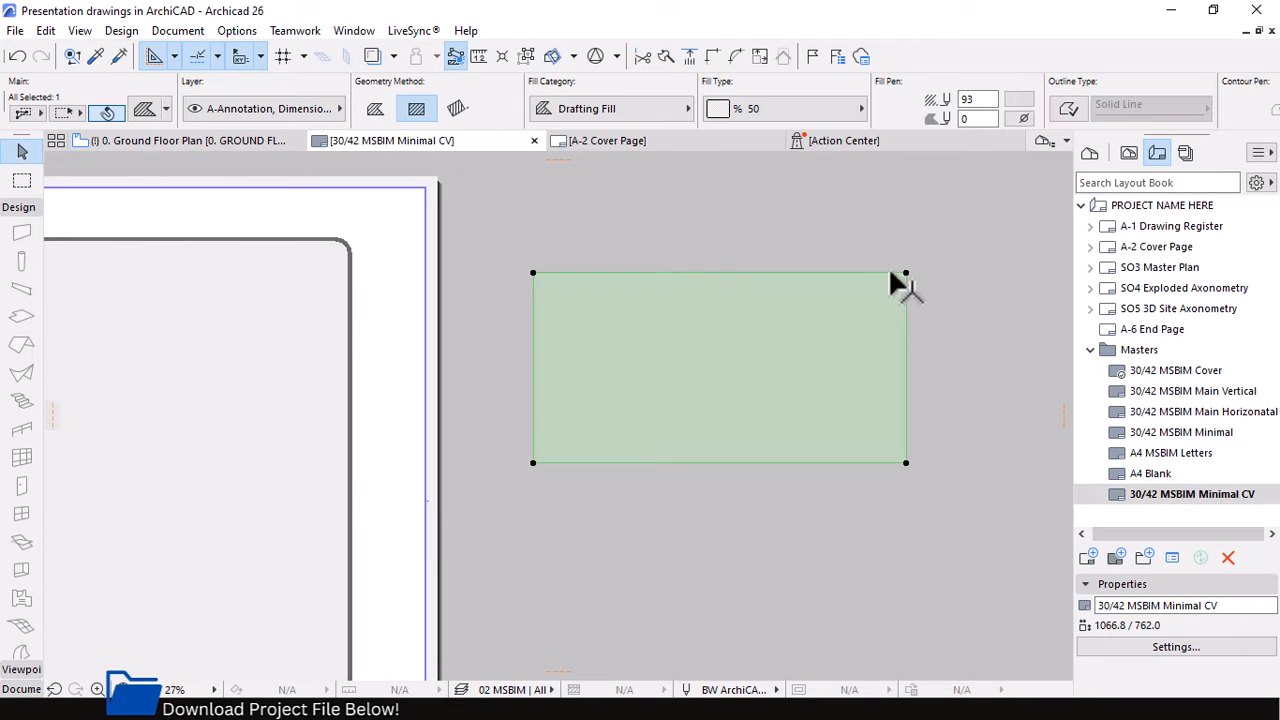
left_click(906, 278)
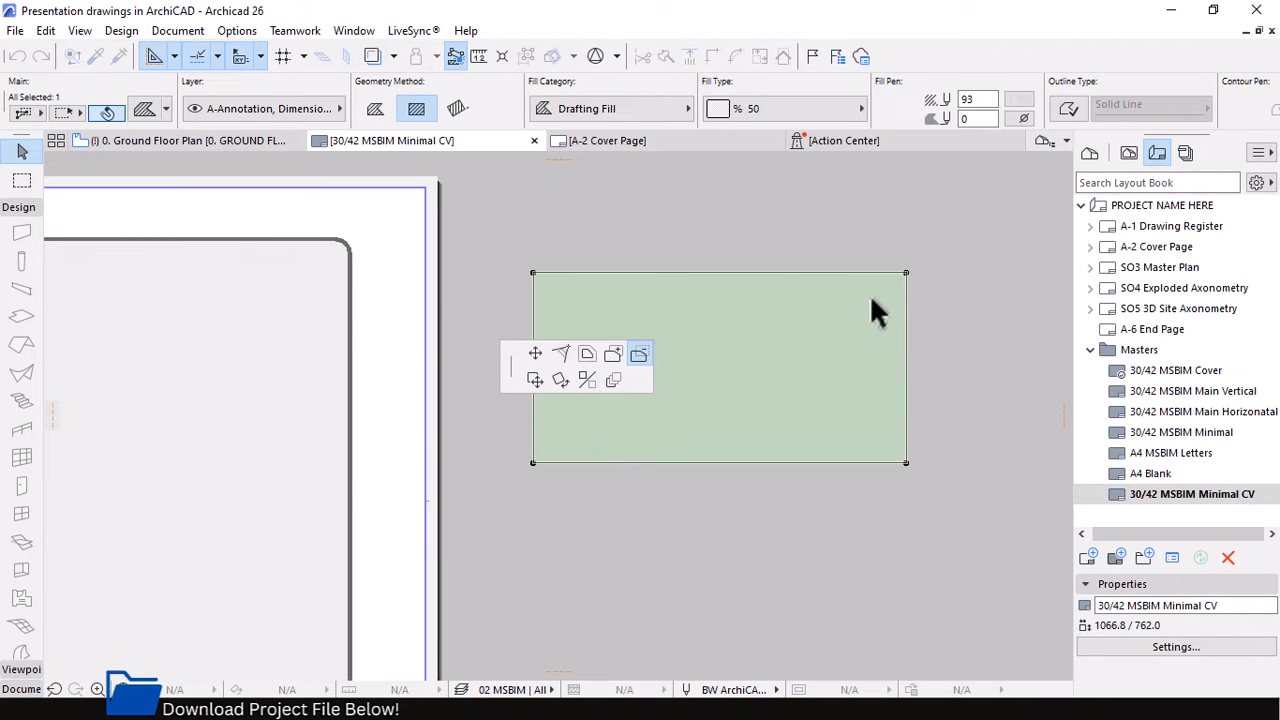
left_click(565, 354)
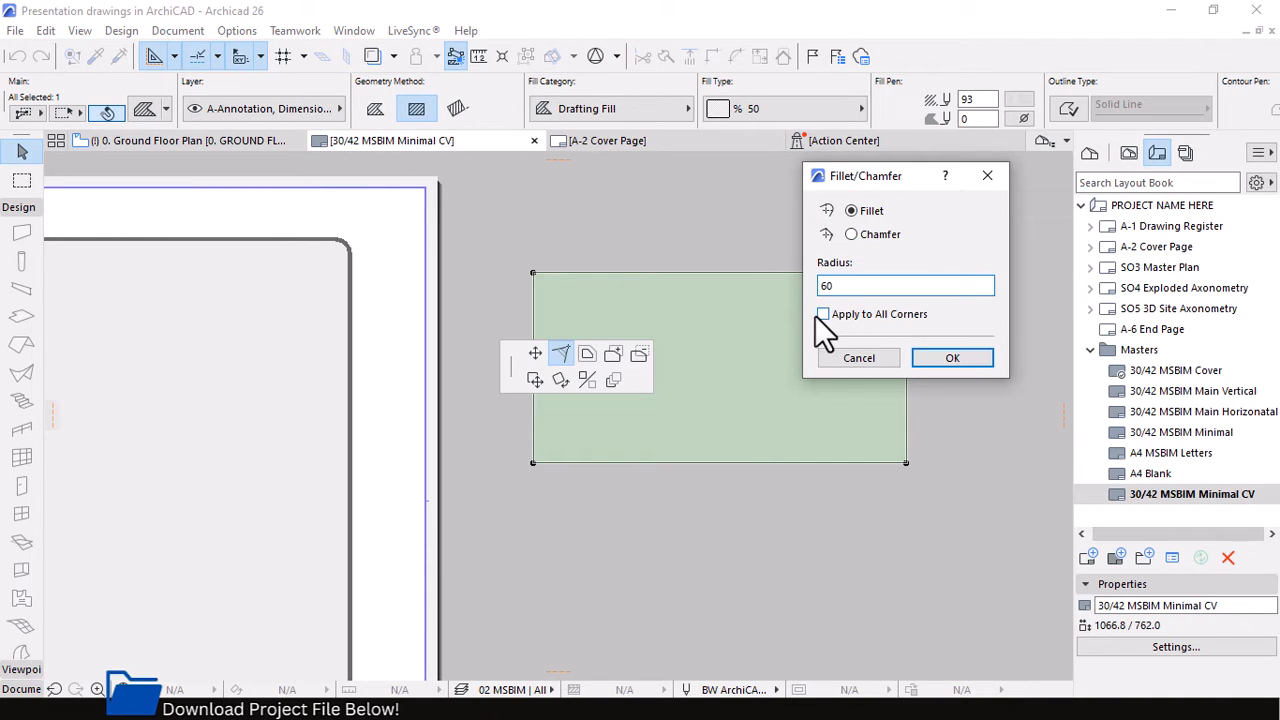
left_click(945, 358)
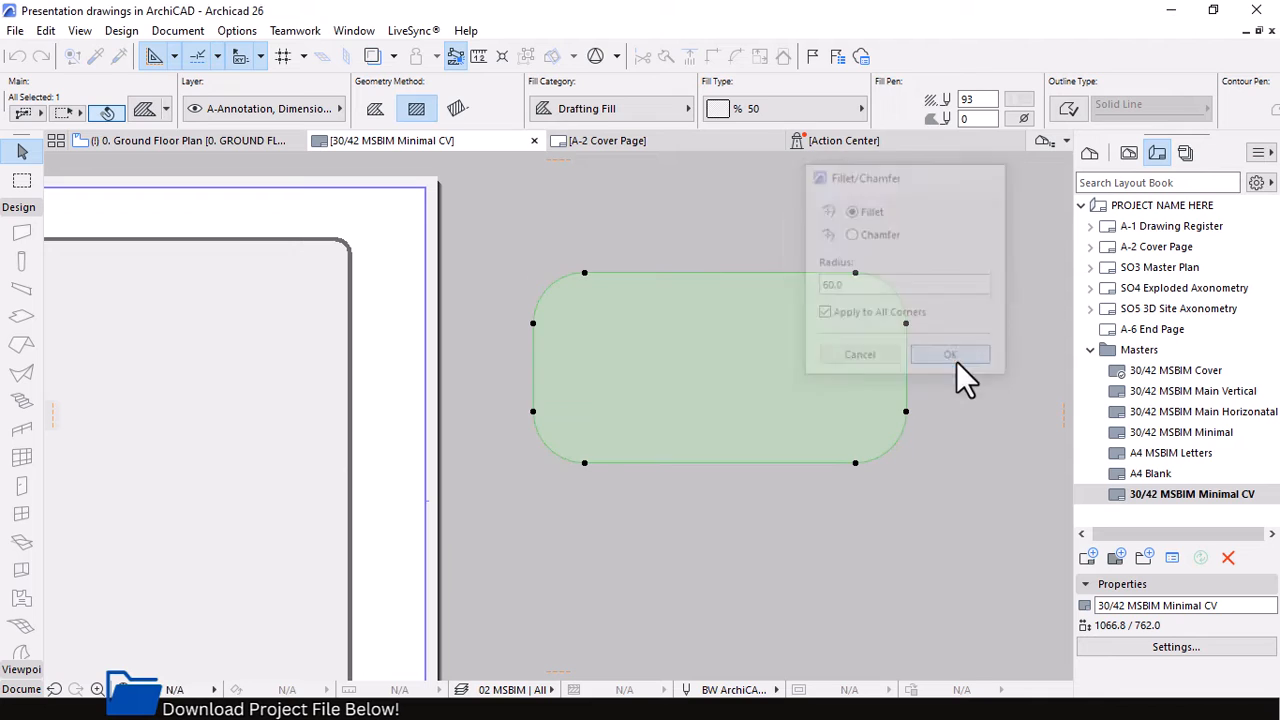
left_click(927, 455)
Set the rounded fill to the 50 % pattern with a transparent background pen and turn on its solid outline.
scroll(800, 310, "up", 1)
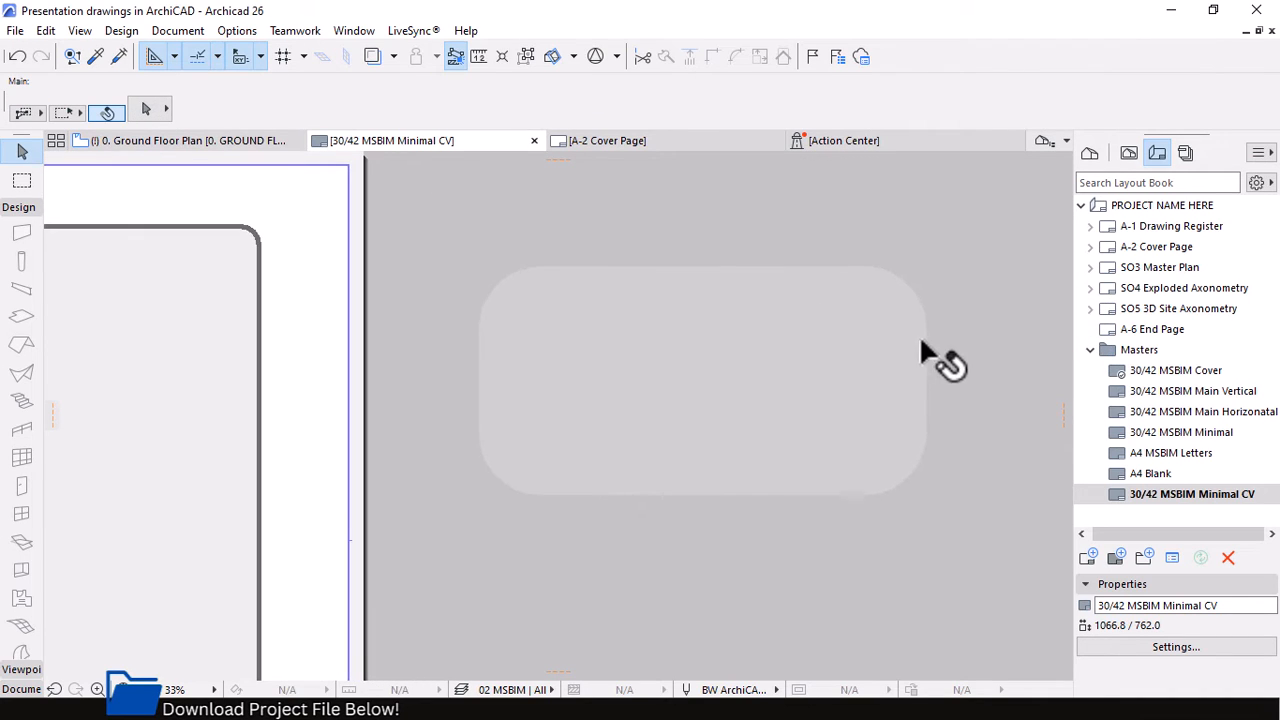
left_click(926, 345)
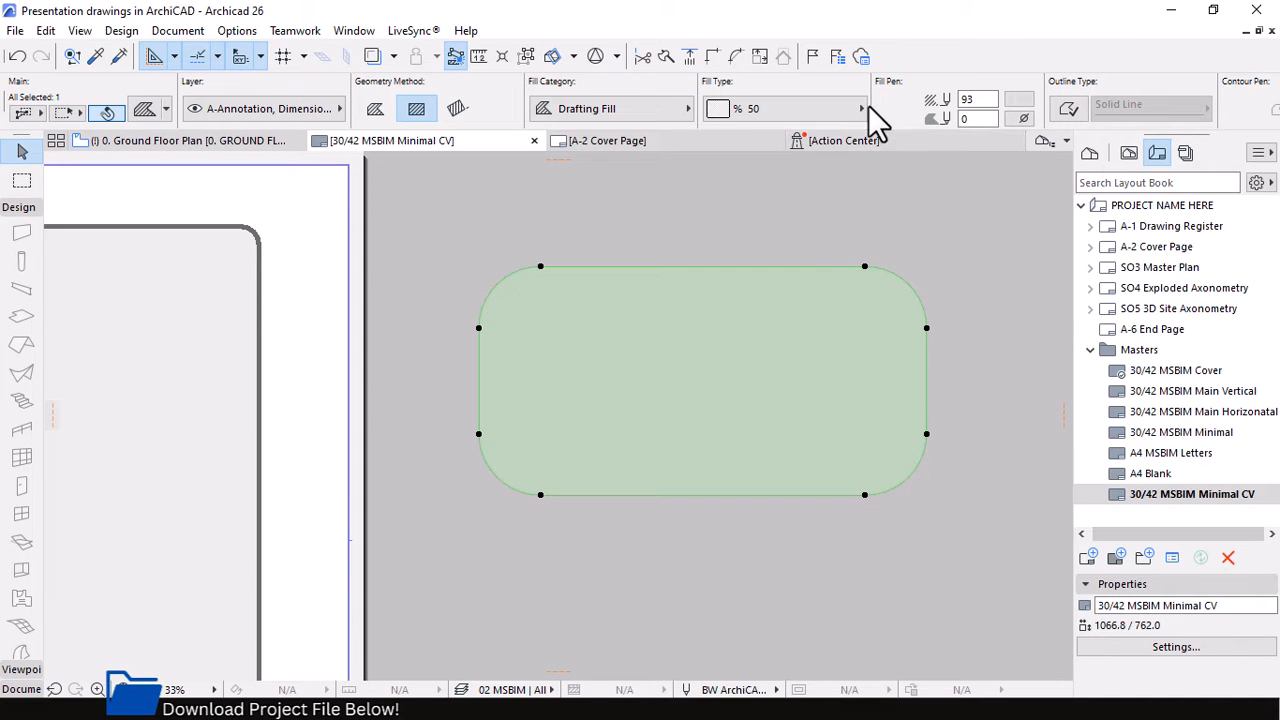
left_click(748, 108)
left_click(160, 270)
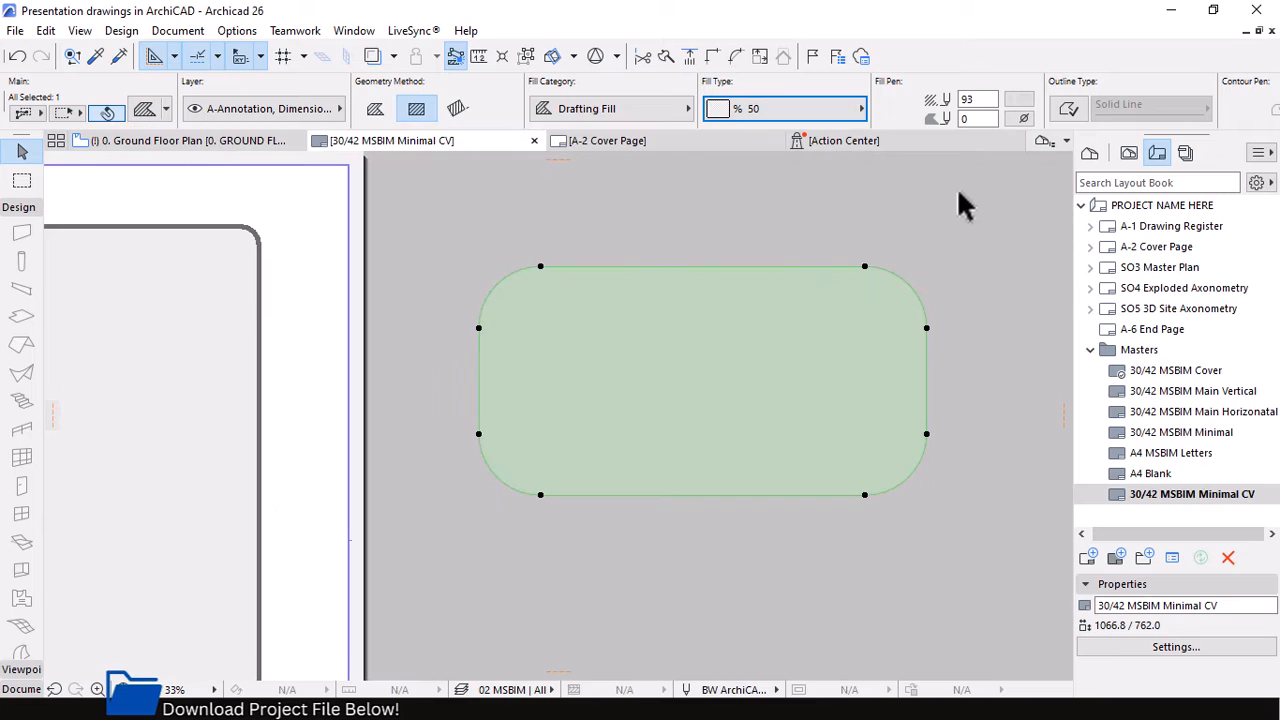
mouse_move(1011, 139)
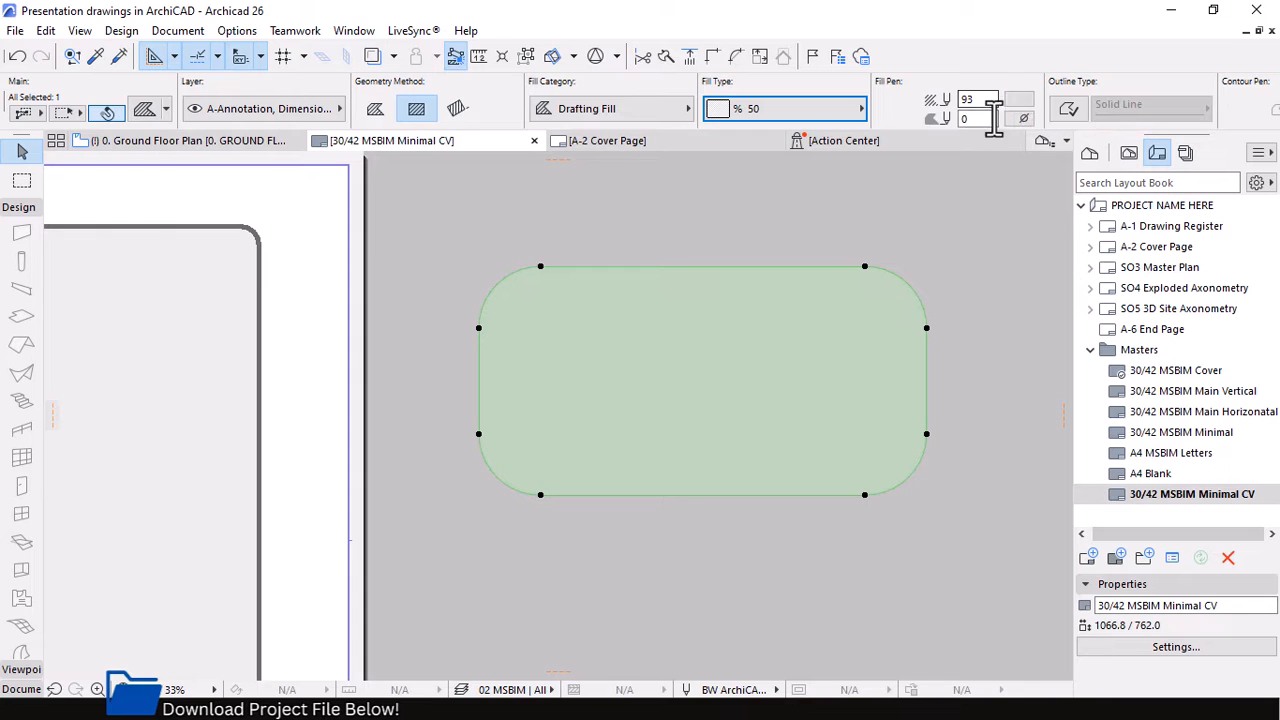
left_click(1020, 119)
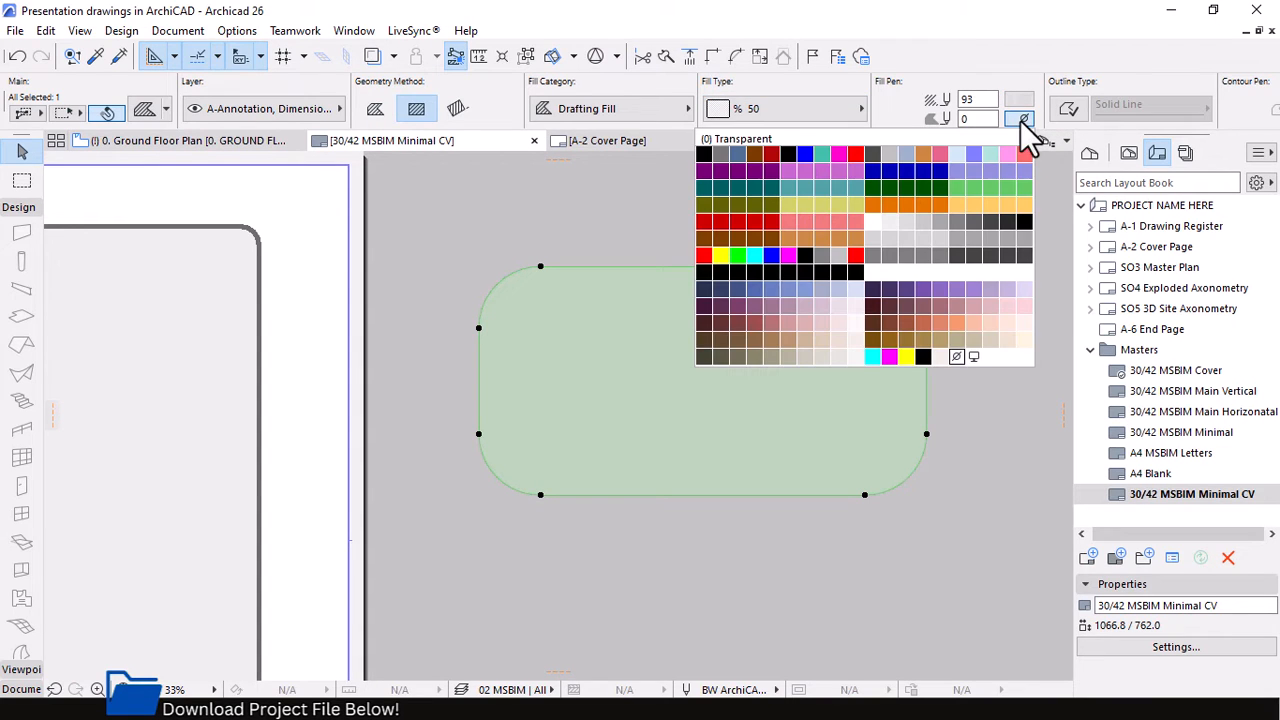
left_click(956, 357)
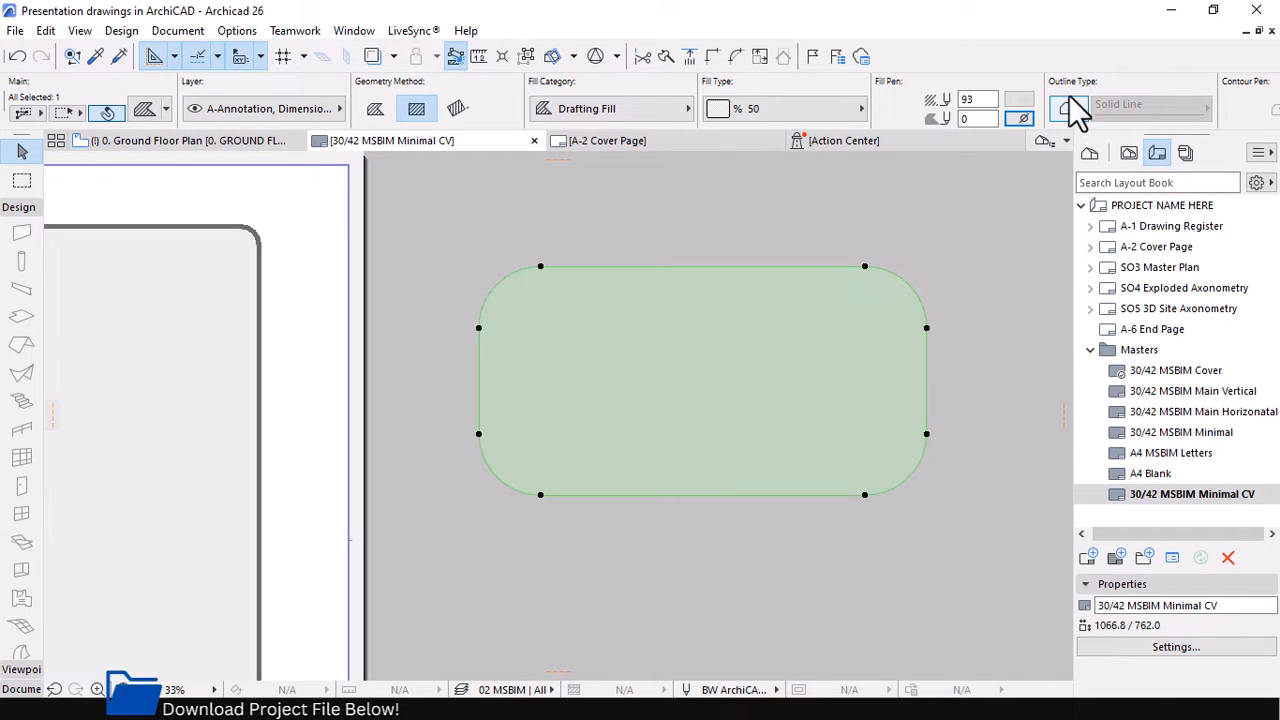
left_click(1064, 112)
left_click(995, 318)
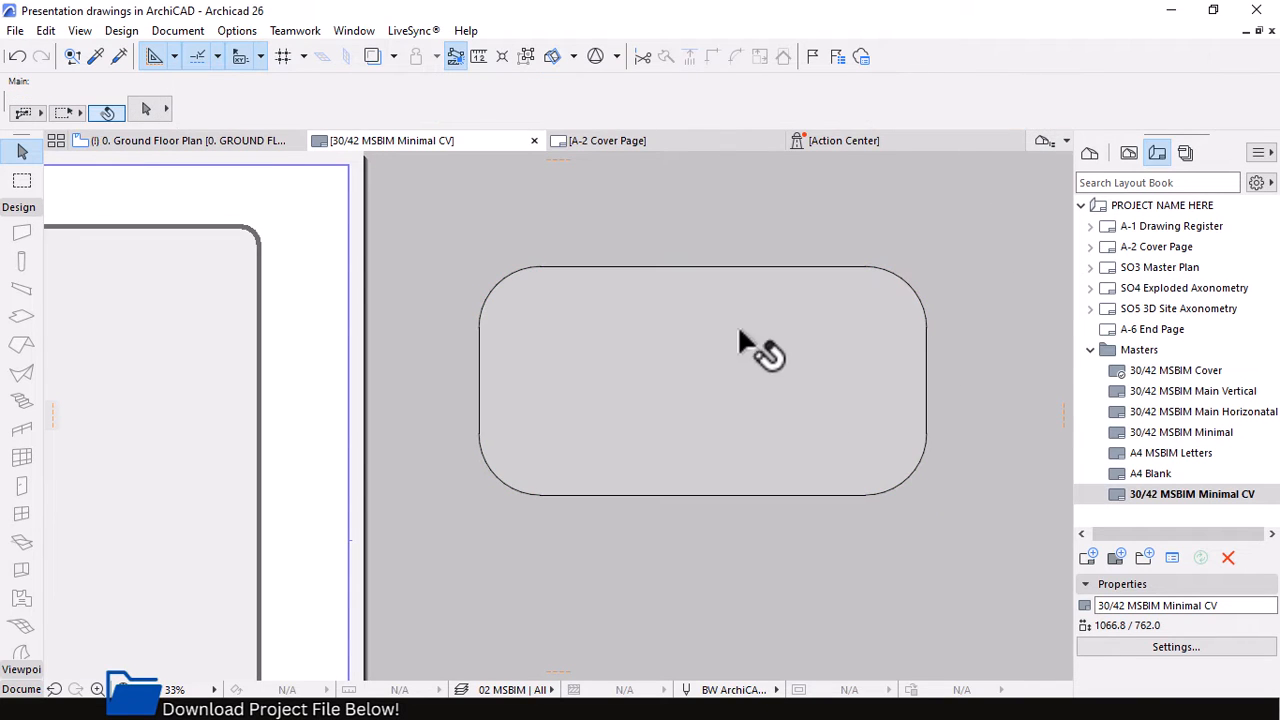
Try offsetting all edges of the rounded fill slightly inward, and undo the offset.
scroll(908, 270, "up", 4)
left_click(943, 392)
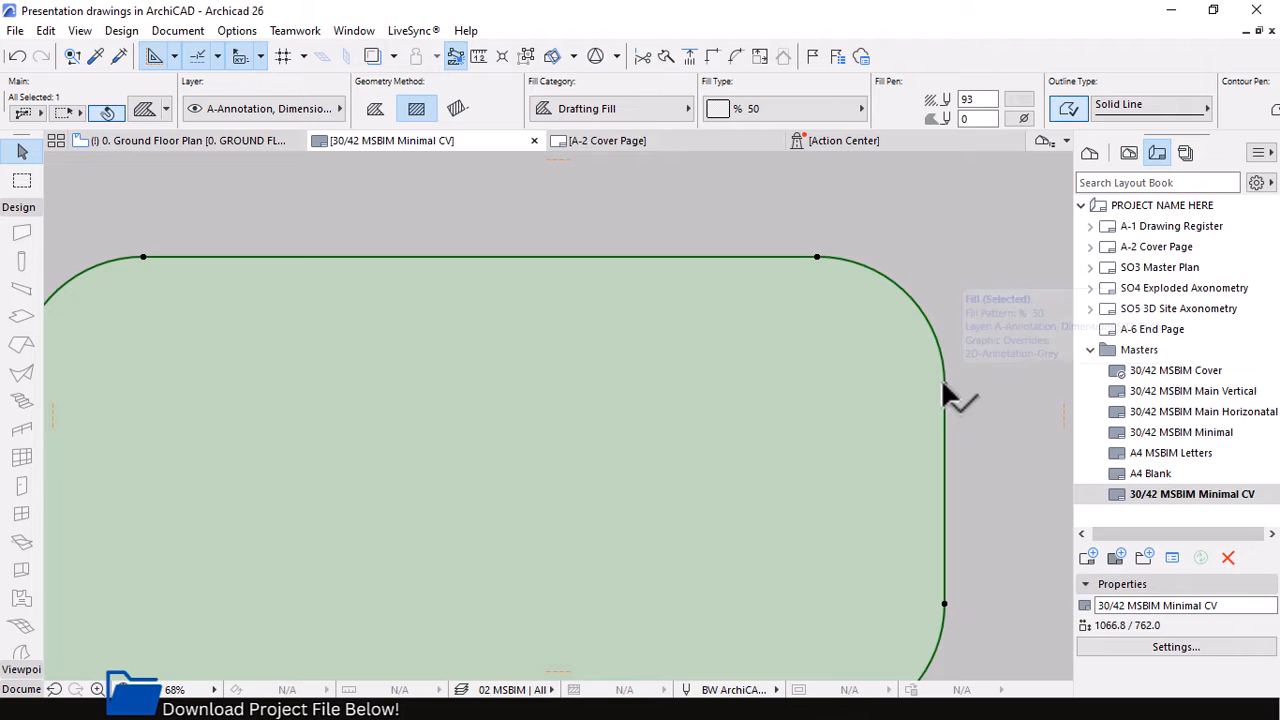
left_click(943, 392)
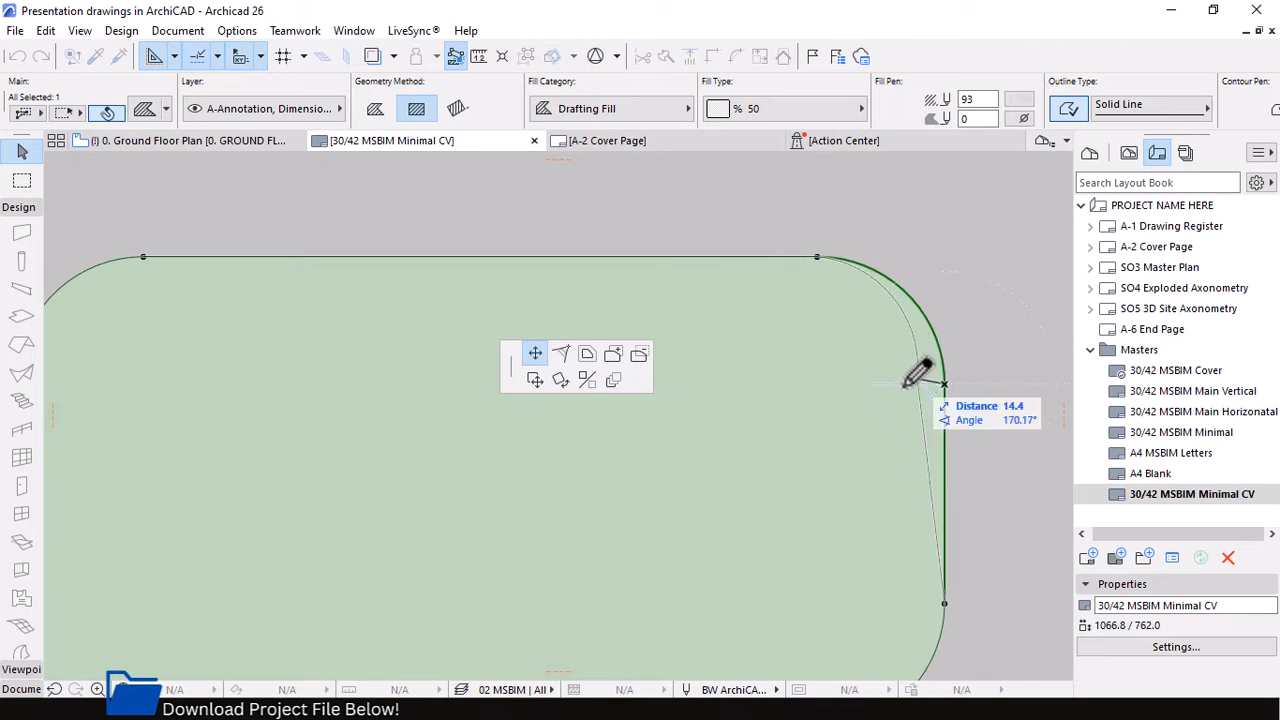
left_click(589, 356)
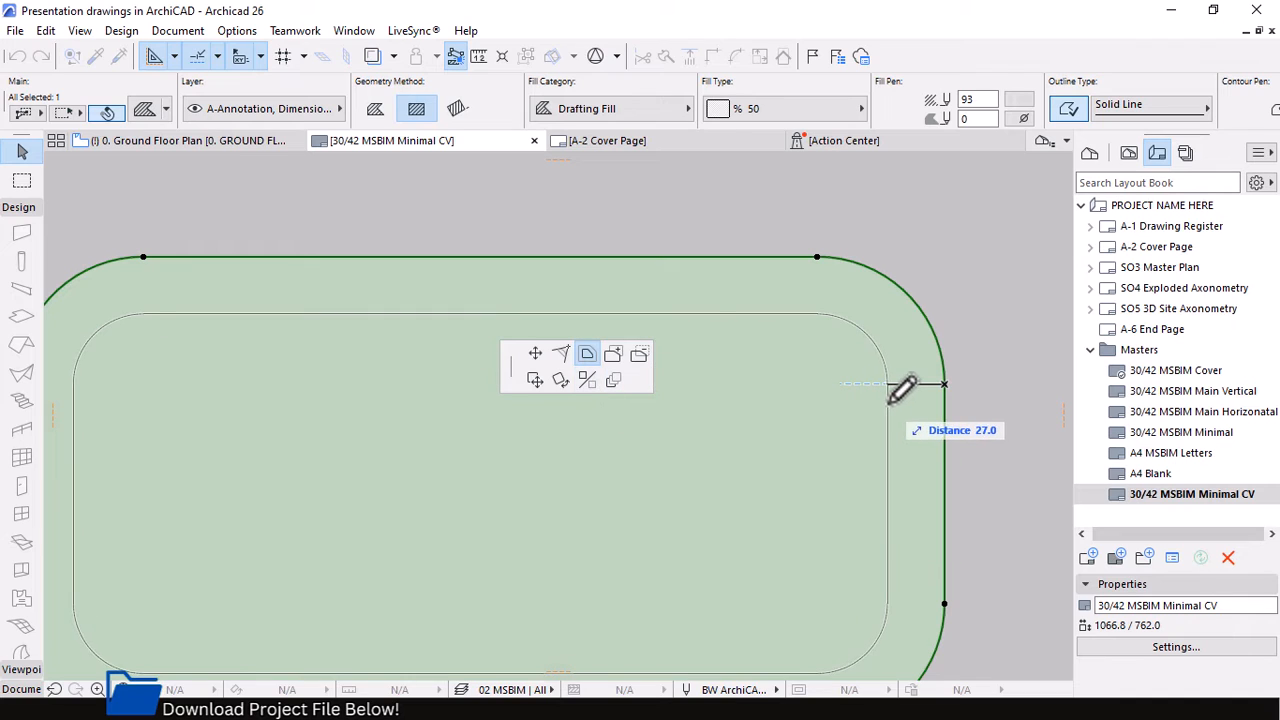
left_click(943, 384)
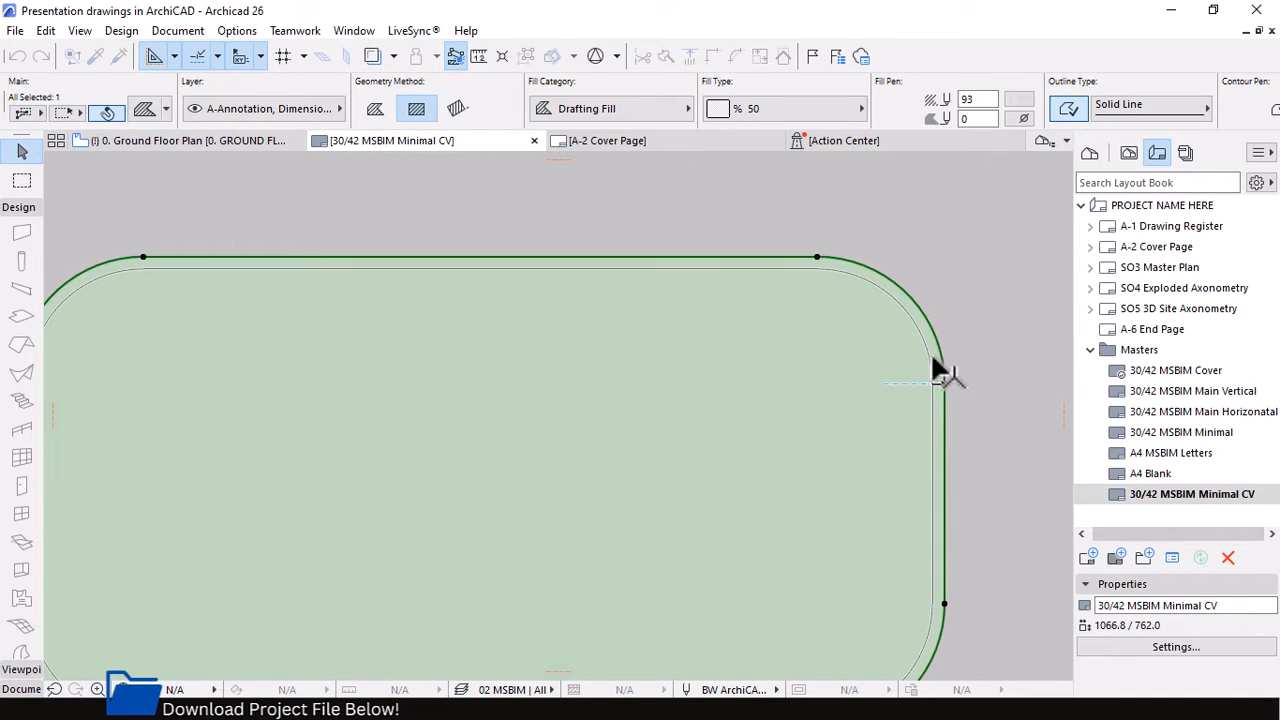
key("ctrl+z")
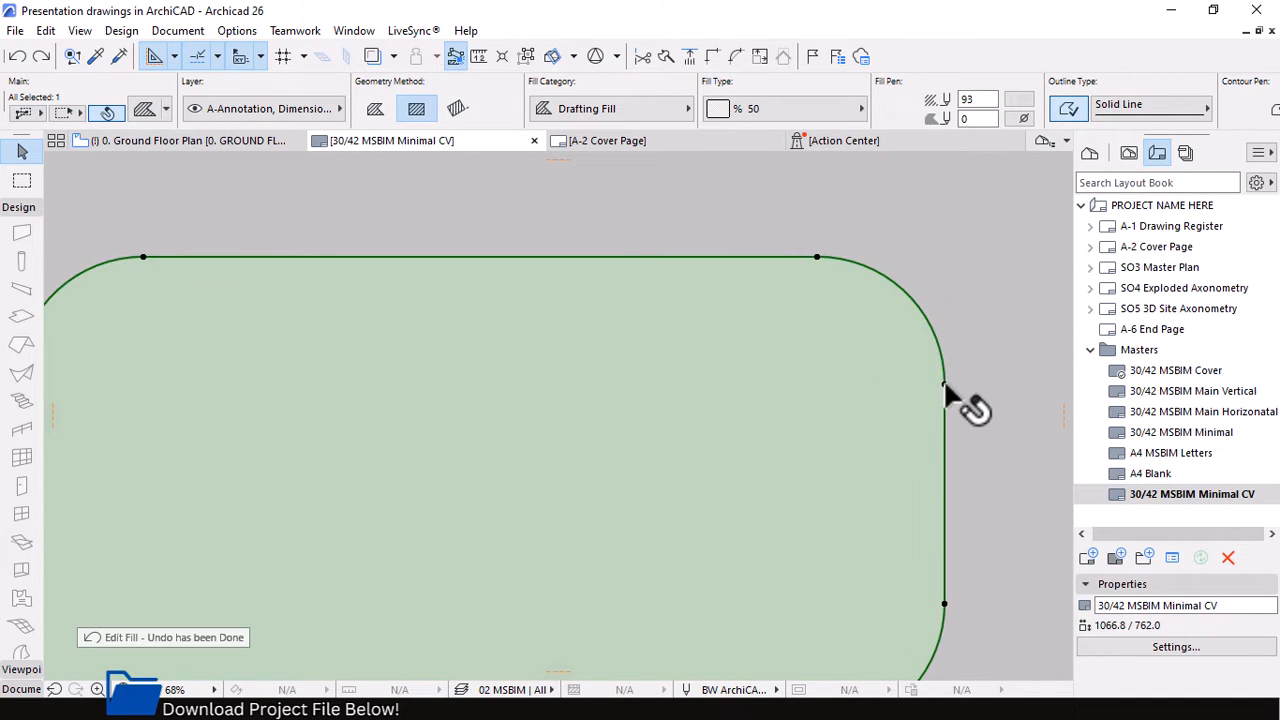
Offset a copy of the rounded fill inward by about 5.8, keeping the original outer fill.
left_click(944, 382)
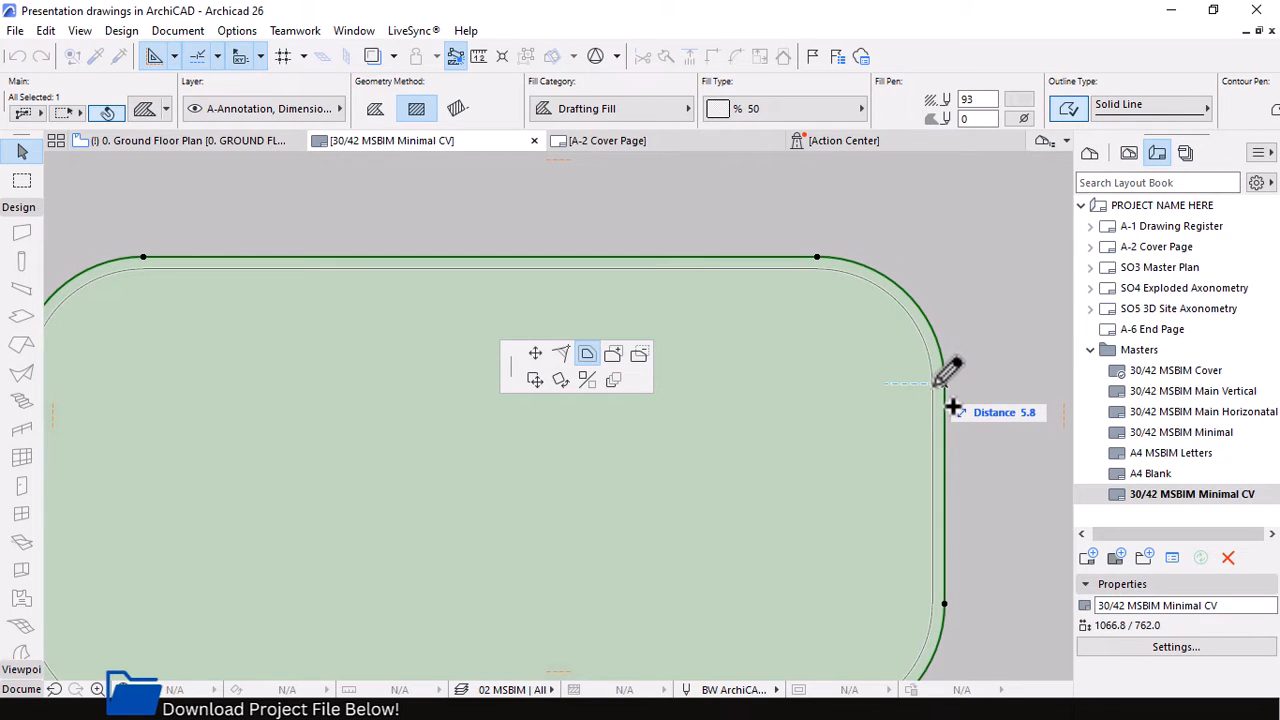
left_click(948, 375)
scroll(914, 275, "down", 1)
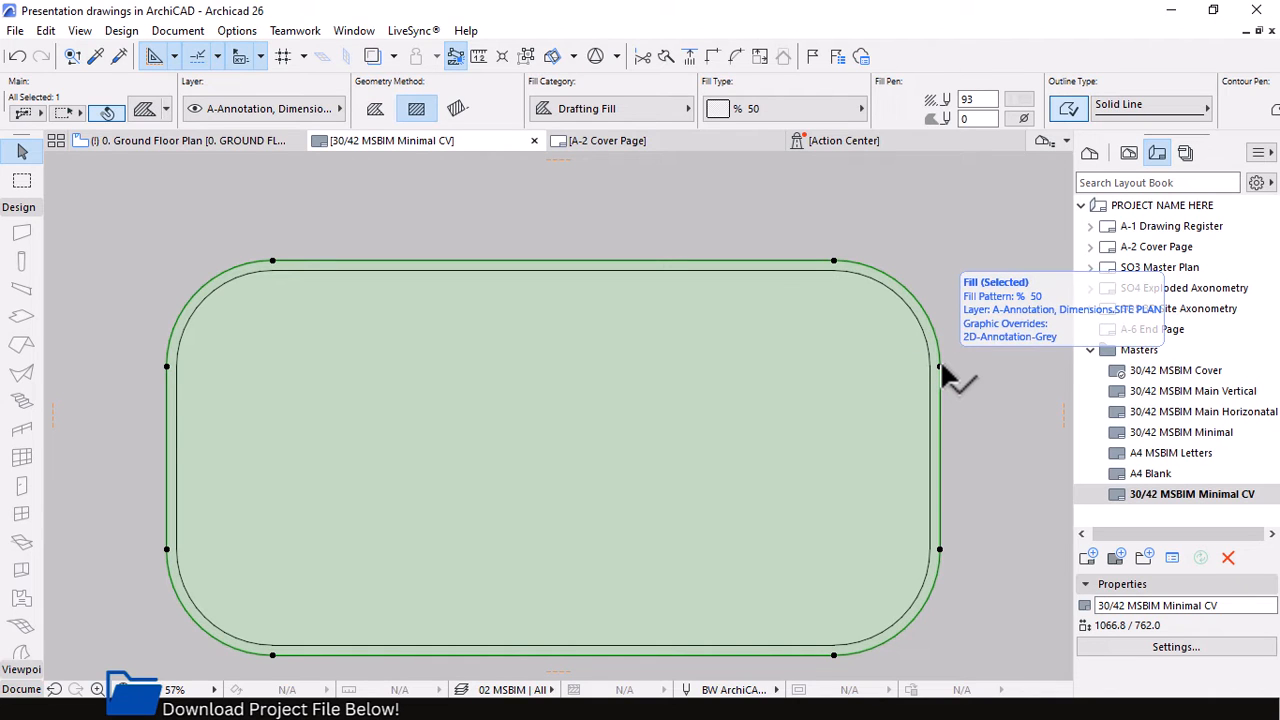
Subtract the inner rounded fill's full outline from the outer fill, turning the outer fill into a thin ring.
left_click(940, 366)
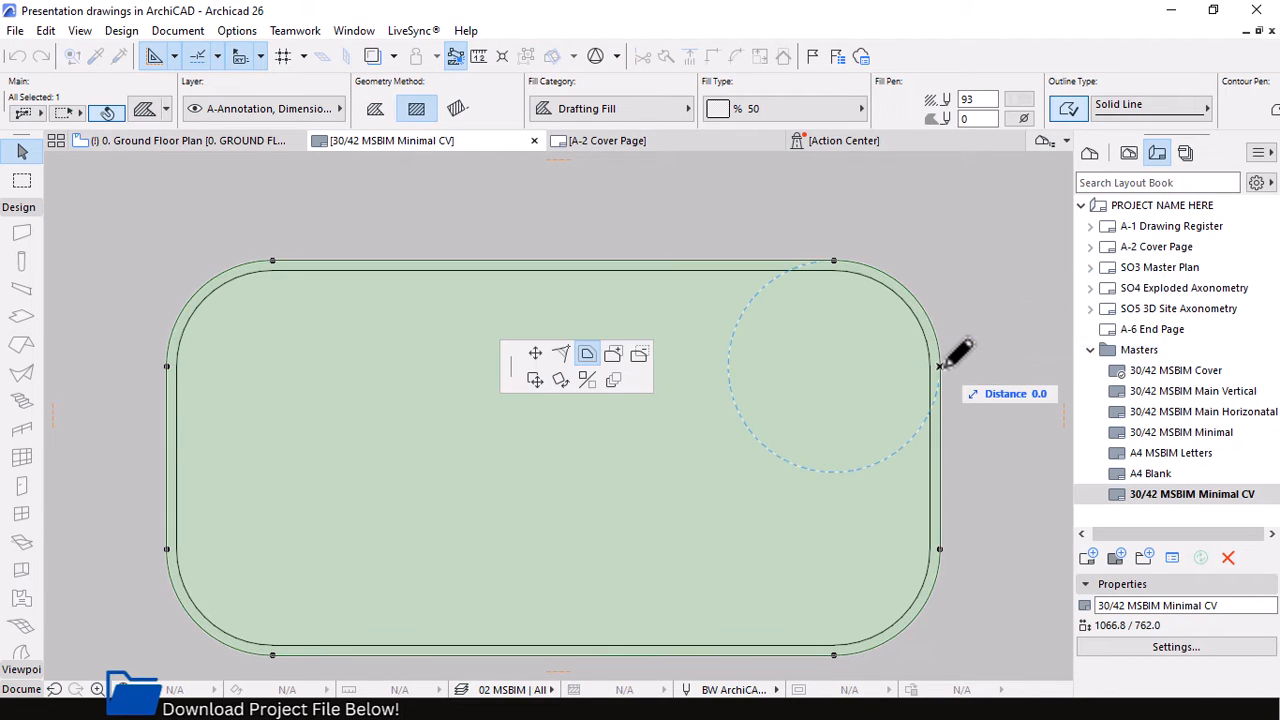
left_click(639, 354)
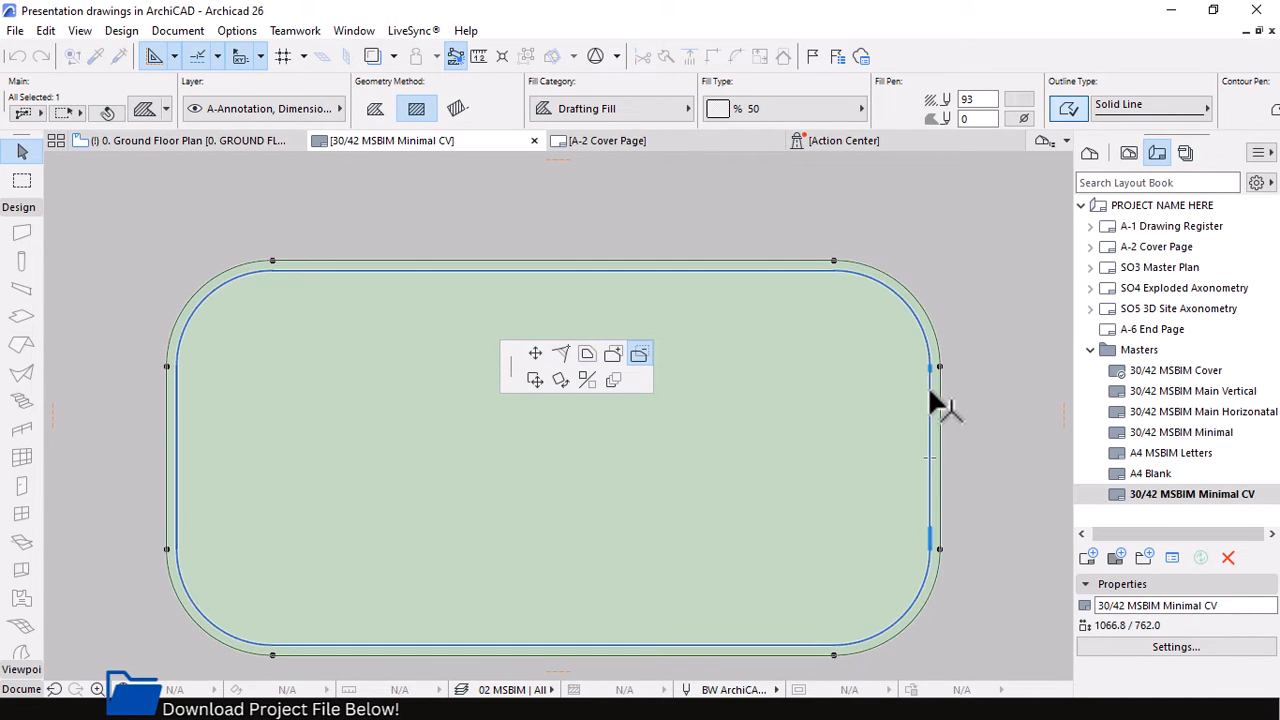
key("space")
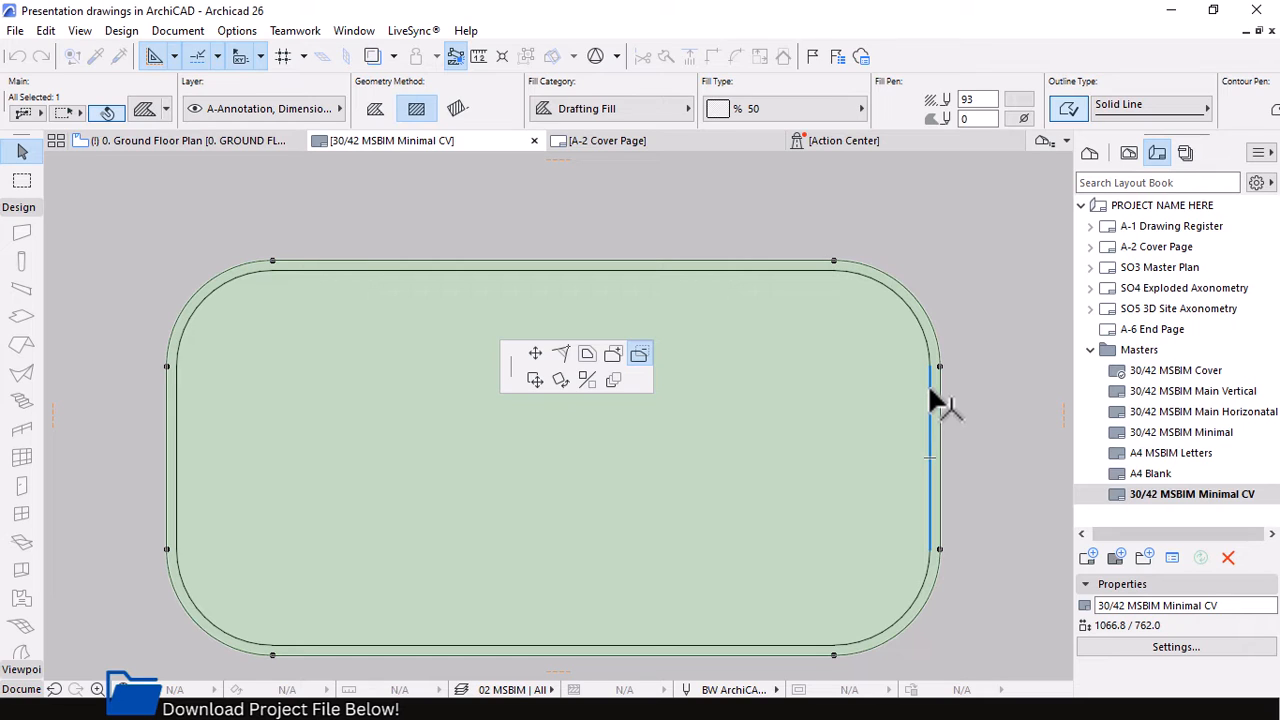
key("space")
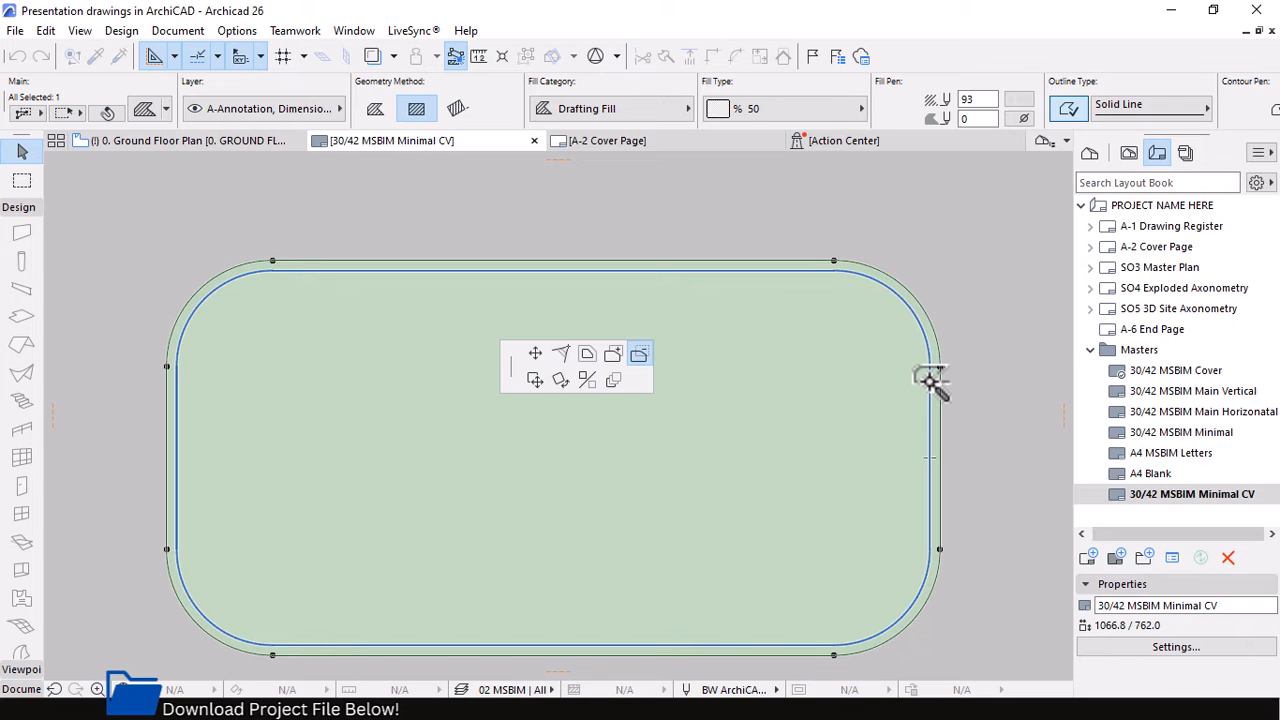
left_click(930, 380)
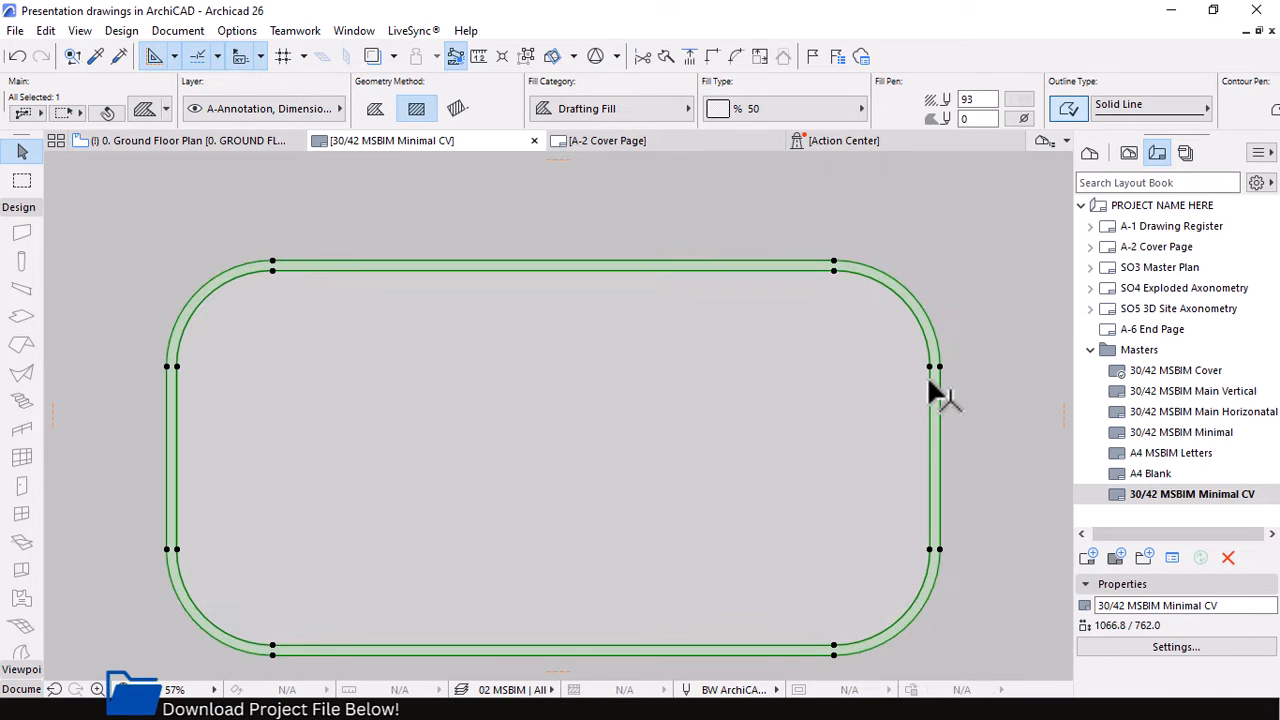
key("Escape")
left_click(767, 398)
key("Delete")
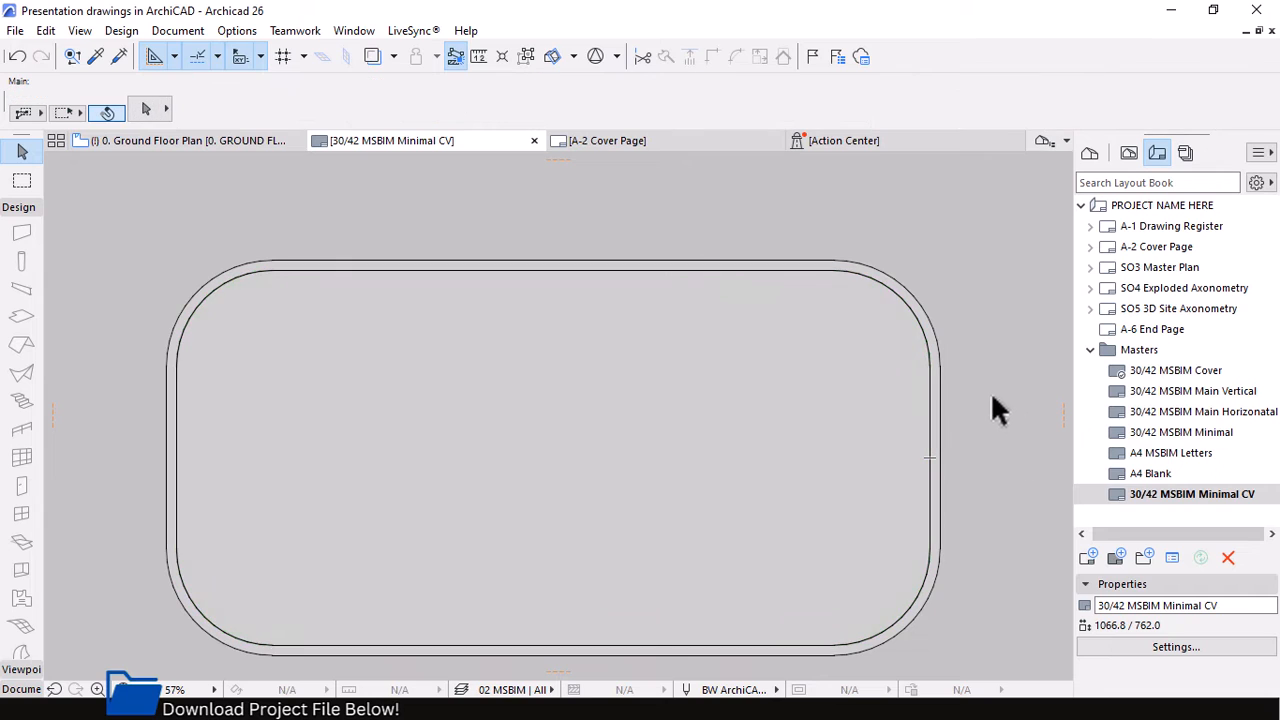
Set the ring fill's foreground pen to dark grey and check the finished frame beside the master layout.
scroll(930, 325, "up", 3)
left_click(926, 332)
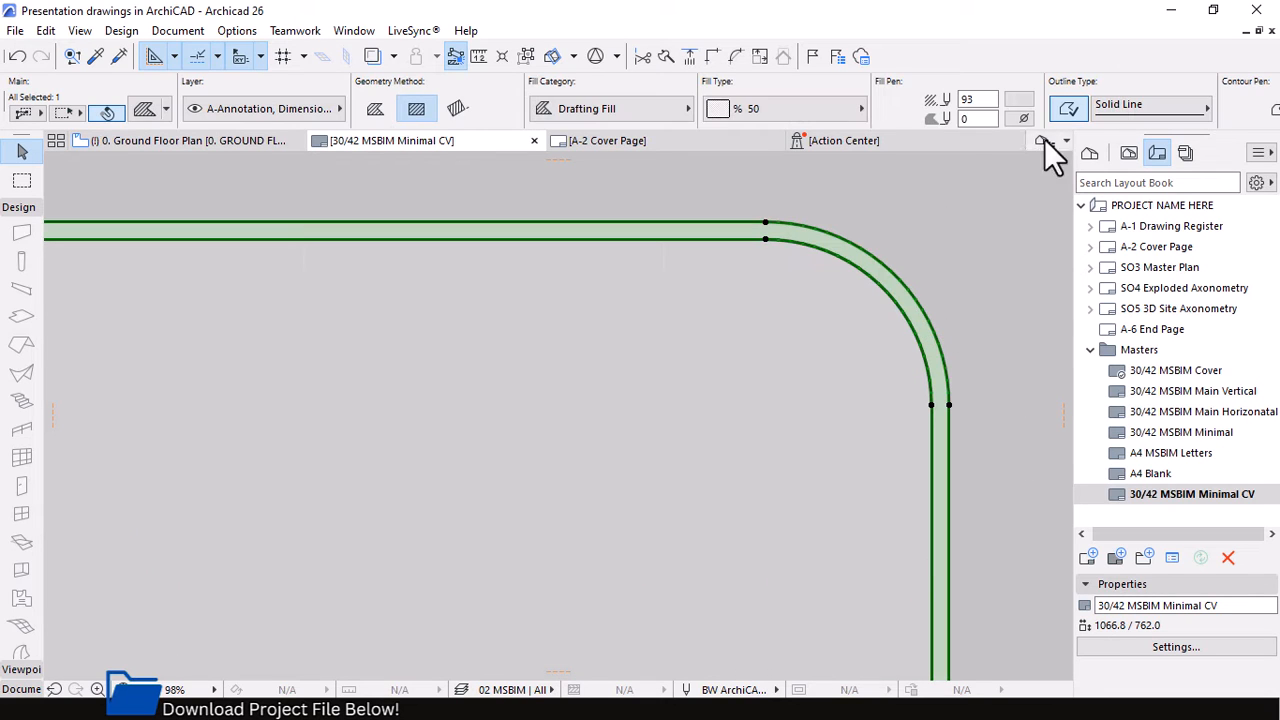
left_click(1025, 100)
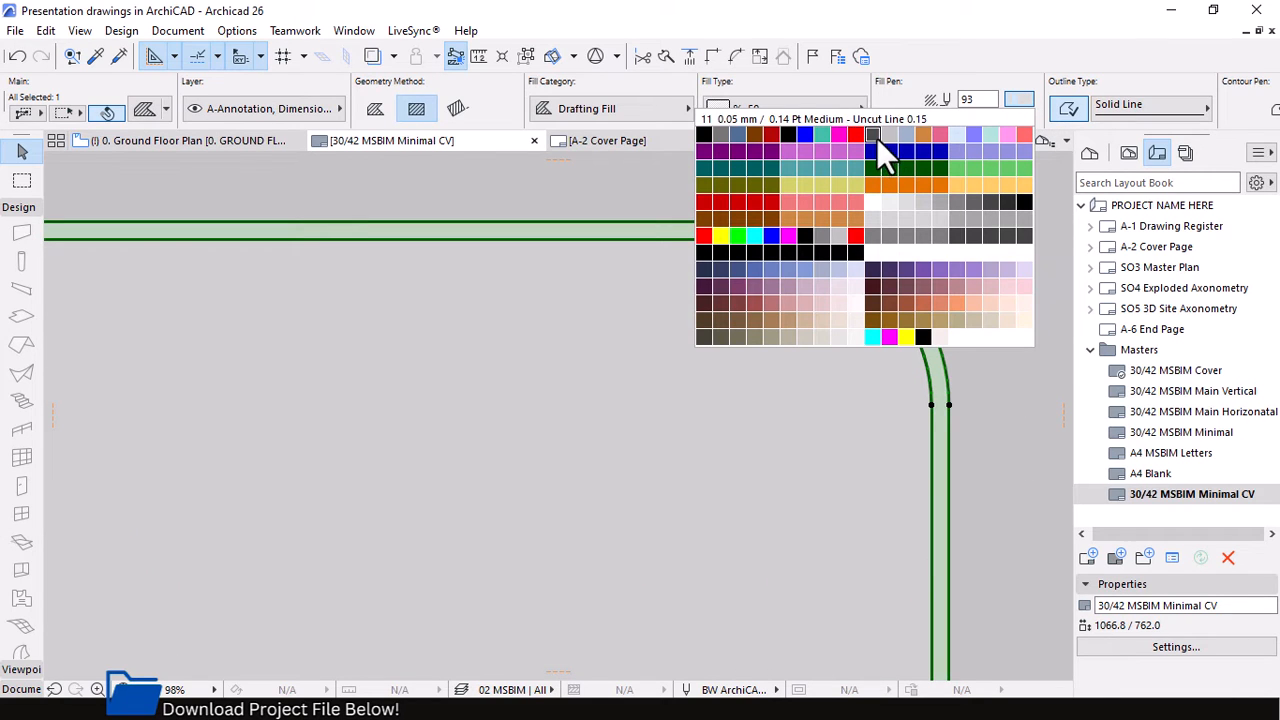
left_click(1008, 207)
left_click(985, 322)
scroll(932, 272, "down", 6)
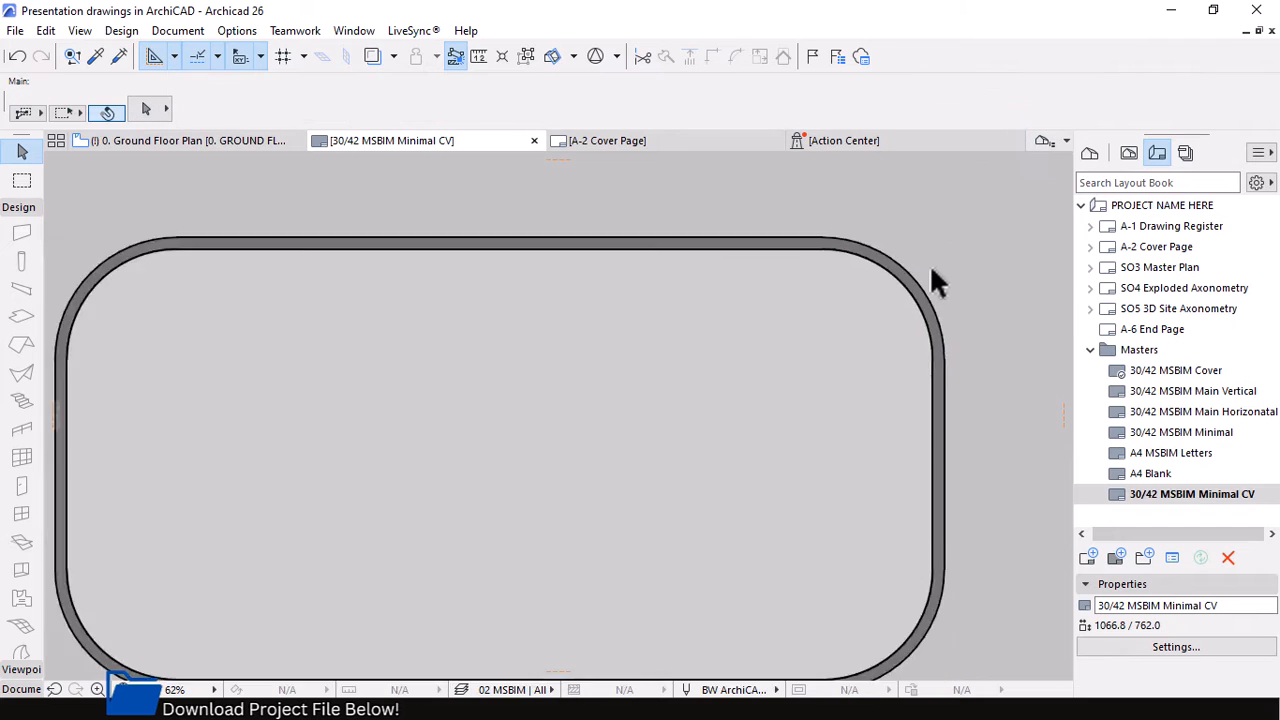
scroll(960, 300, "up", 2)
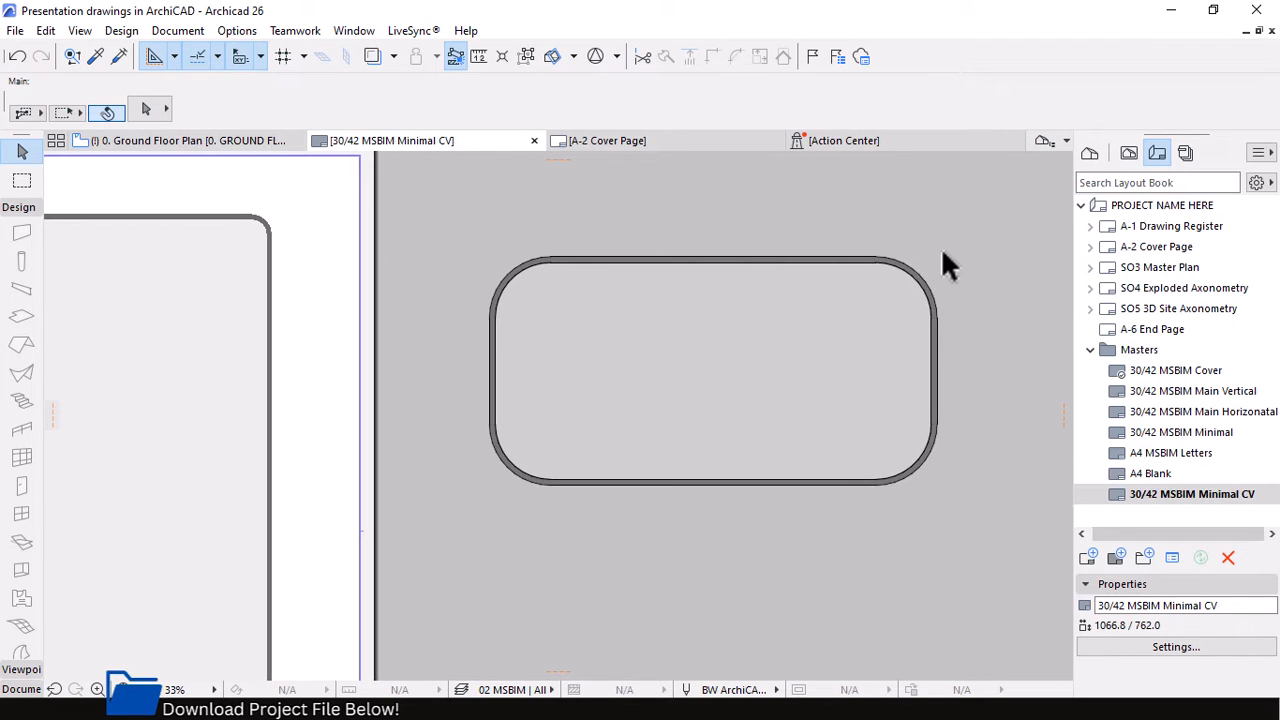
scroll(941, 262, "up", 2)
scroll(880, 338, "down", 4)
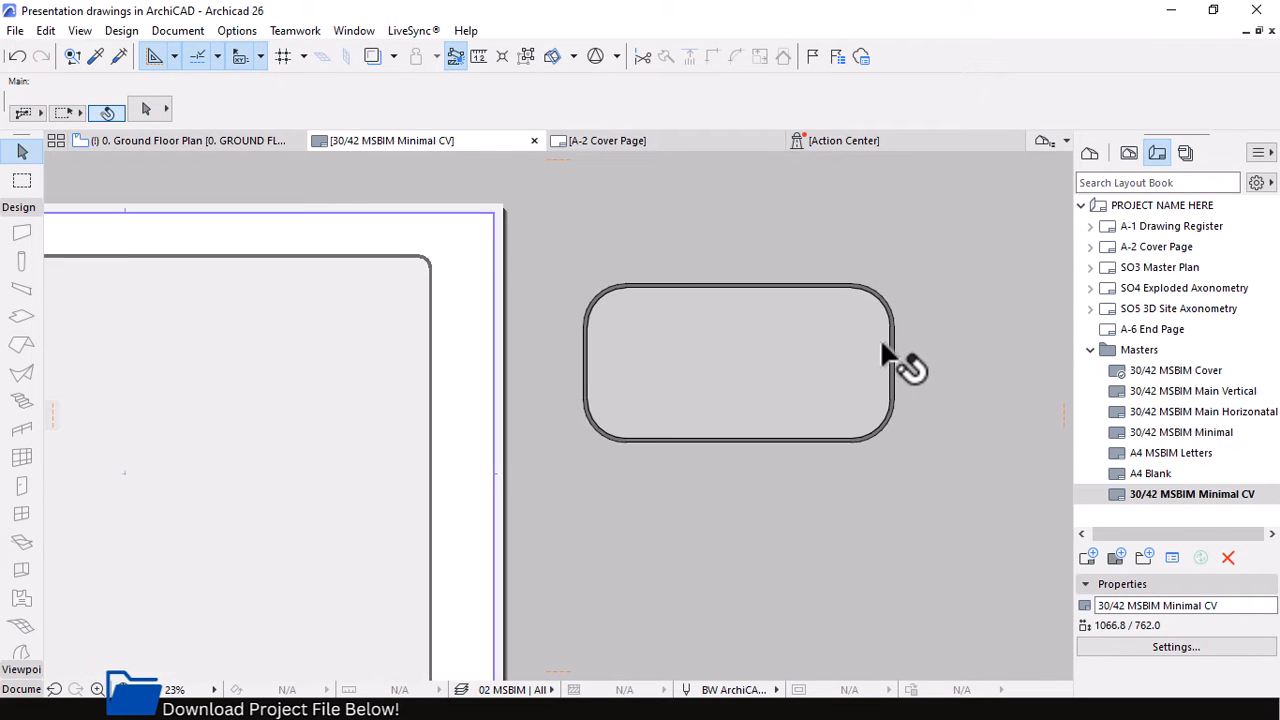
Open the A-2 Cover Page layout and examine its title text, rounded frame and stacked level drawings.
left_click(702, 145)
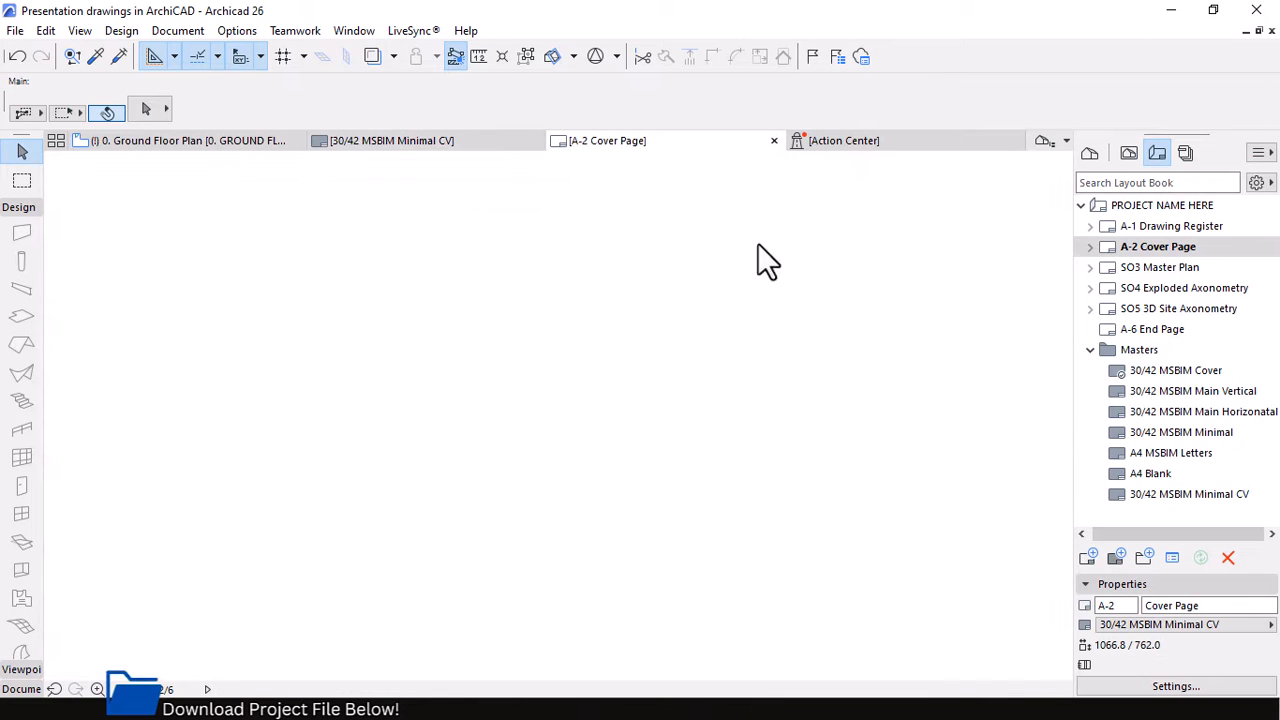
scroll(766, 320, "down", 2)
scroll(596, 366, "up", 2)
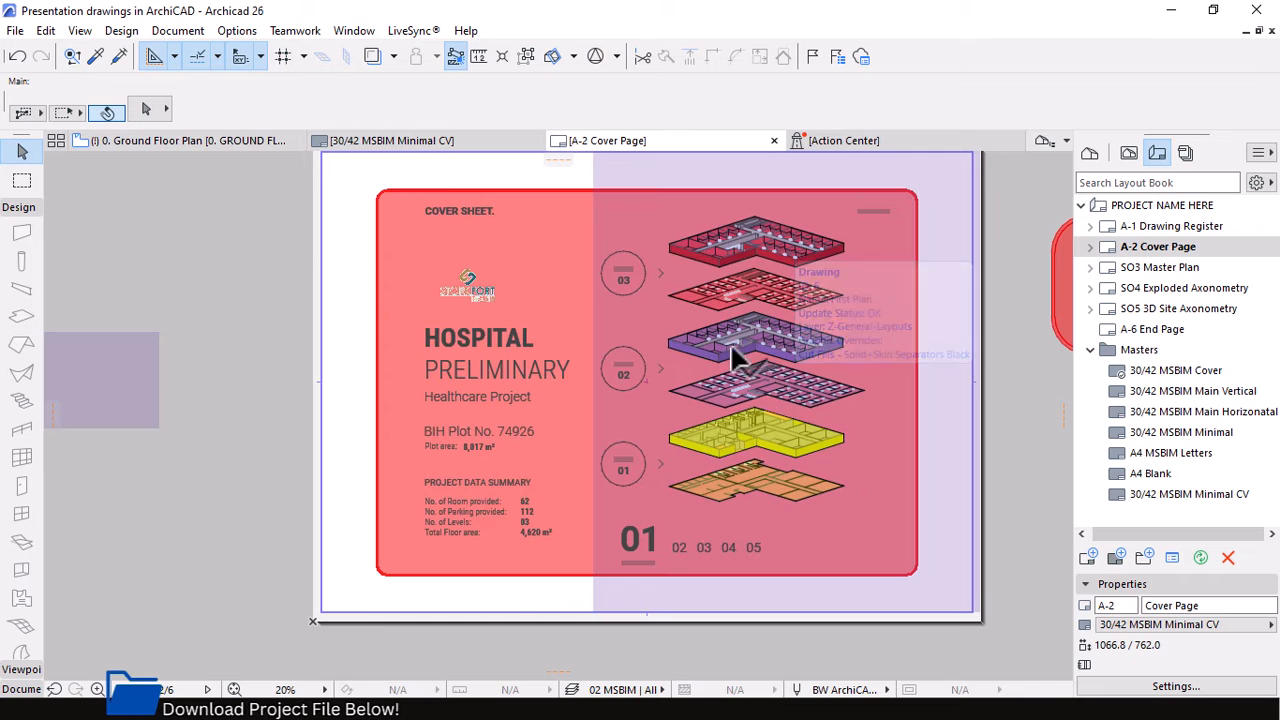
scroll(728, 300, "up", 2)
scroll(735, 360, "down", 1)
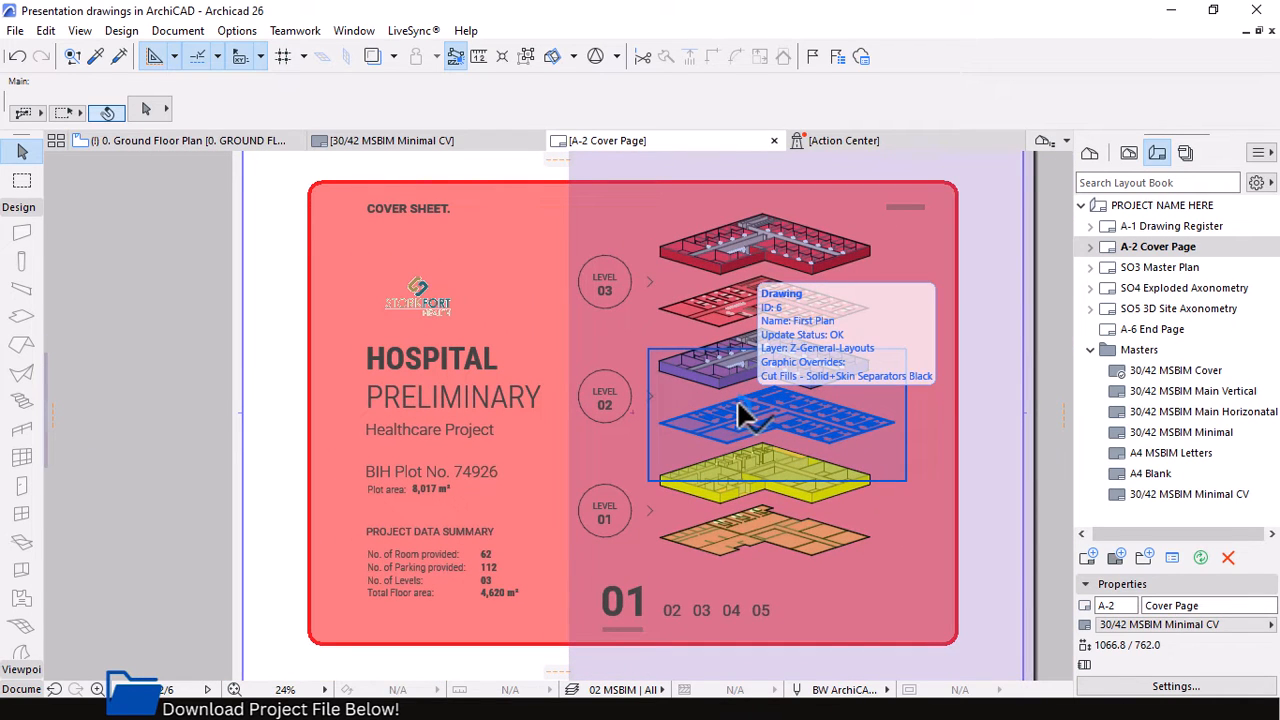
mouse_move(740, 415)
left_mouse_down()
mouse_move(751, 334)
mouse_move(787, 292)
left_mouse_up()
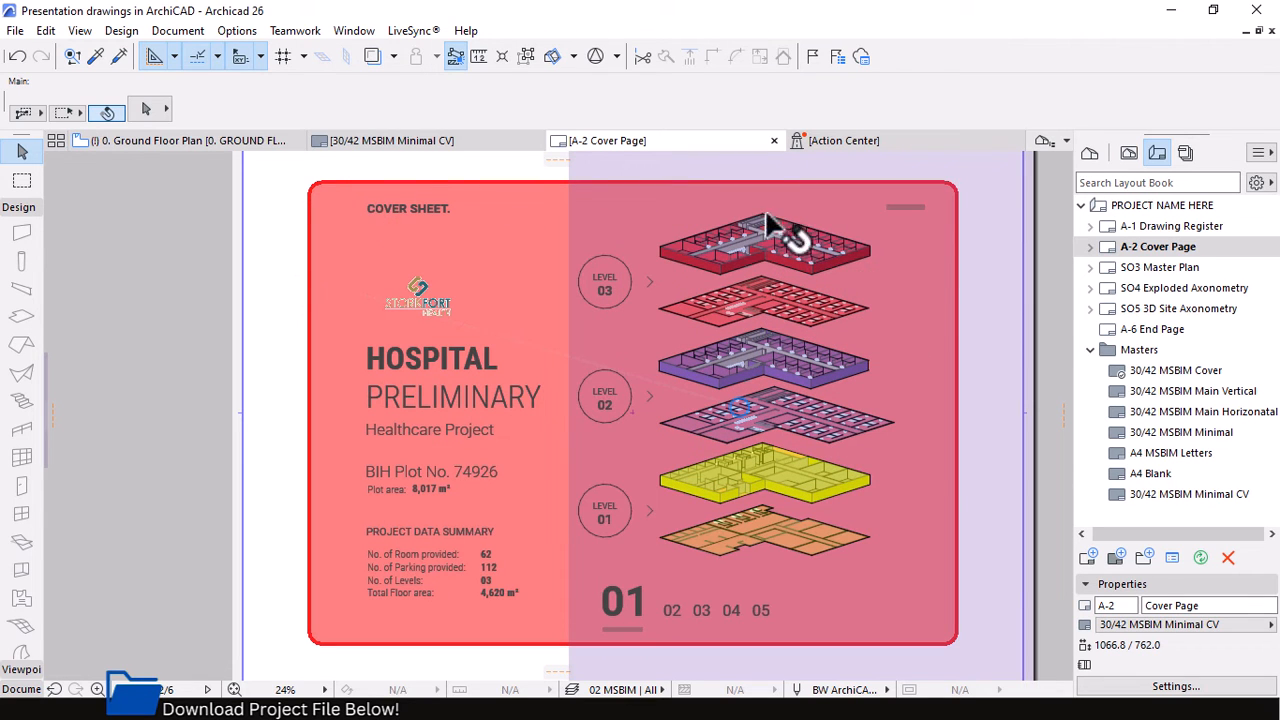
scroll(752, 222, "up", 1)
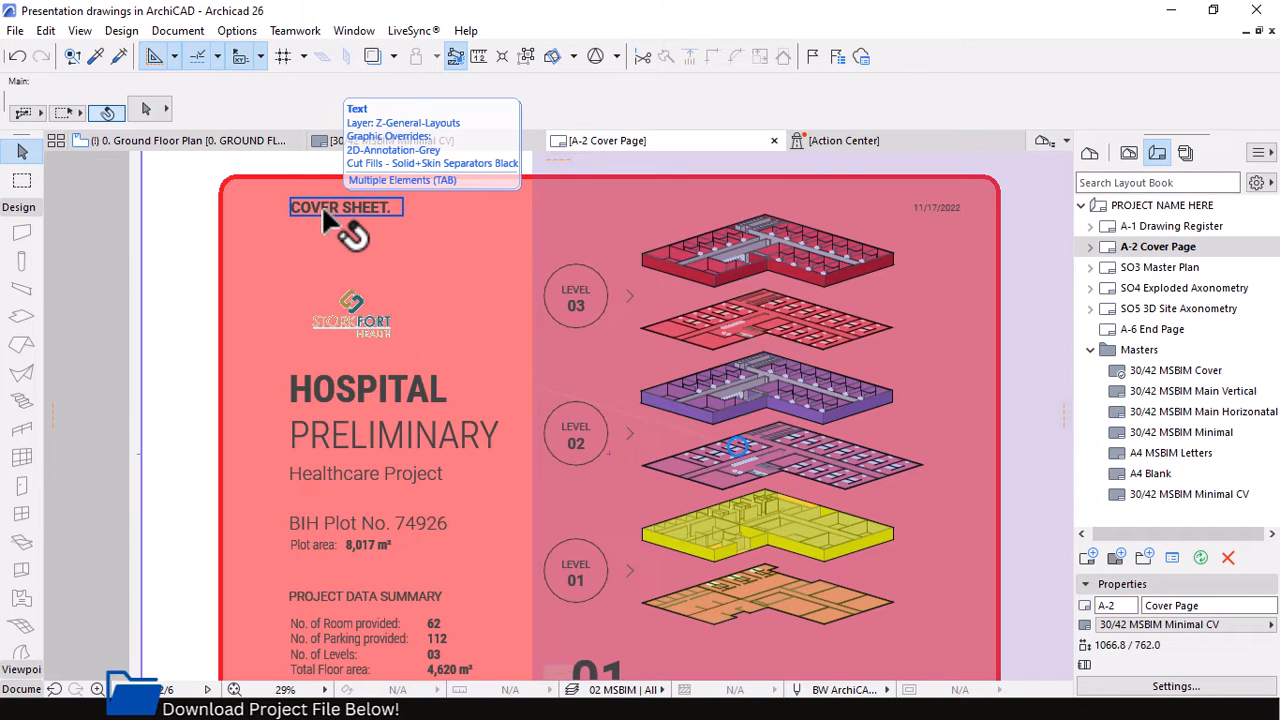
scroll(905, 243, "up", 3)
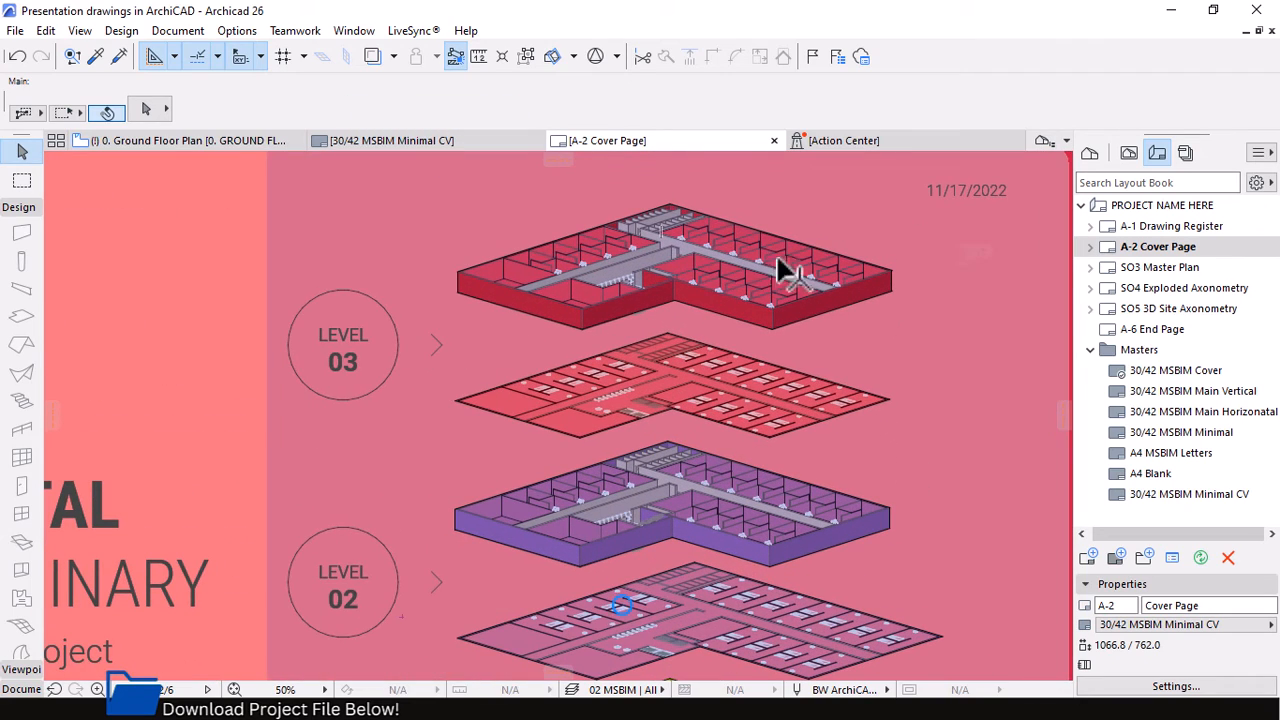
scroll(794, 271, "down", 3)
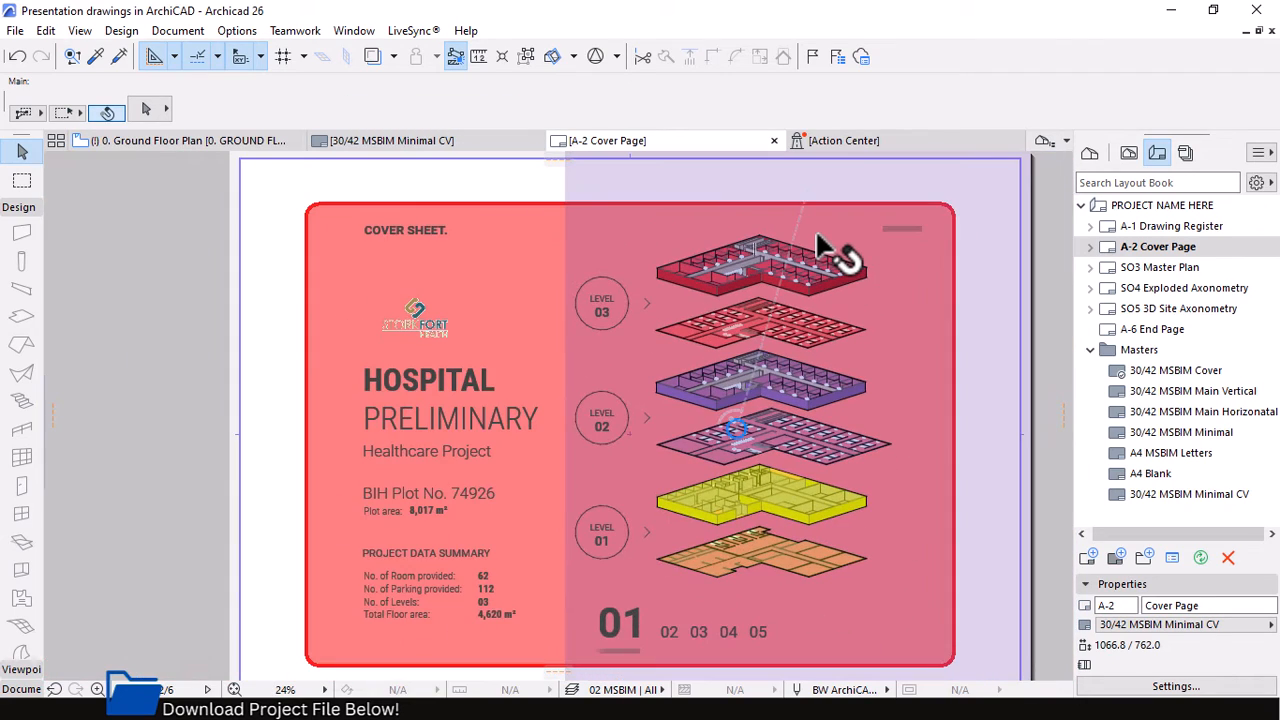
scroll(837, 249, "down", 1)
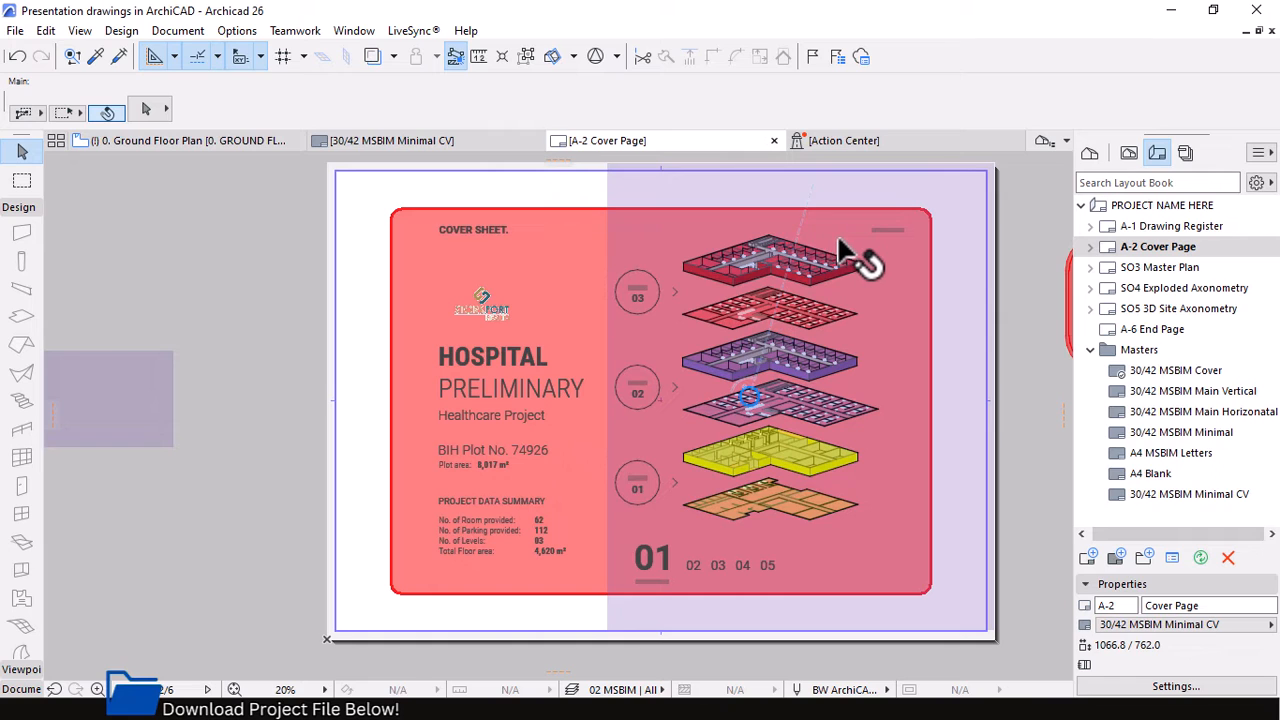
Select the stacked axonometric drawings on the cover page one after another to check their drawing names and sources.
left_click(790, 285)
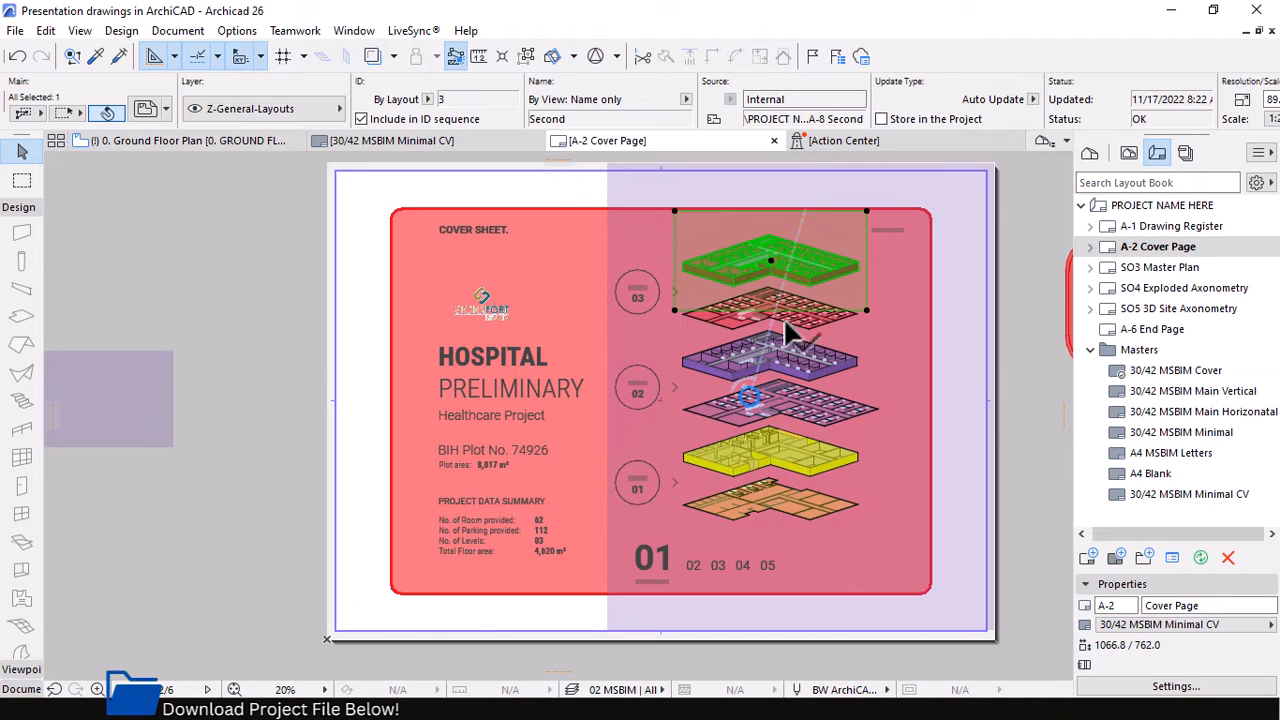
left_click(798, 325)
left_click(799, 362)
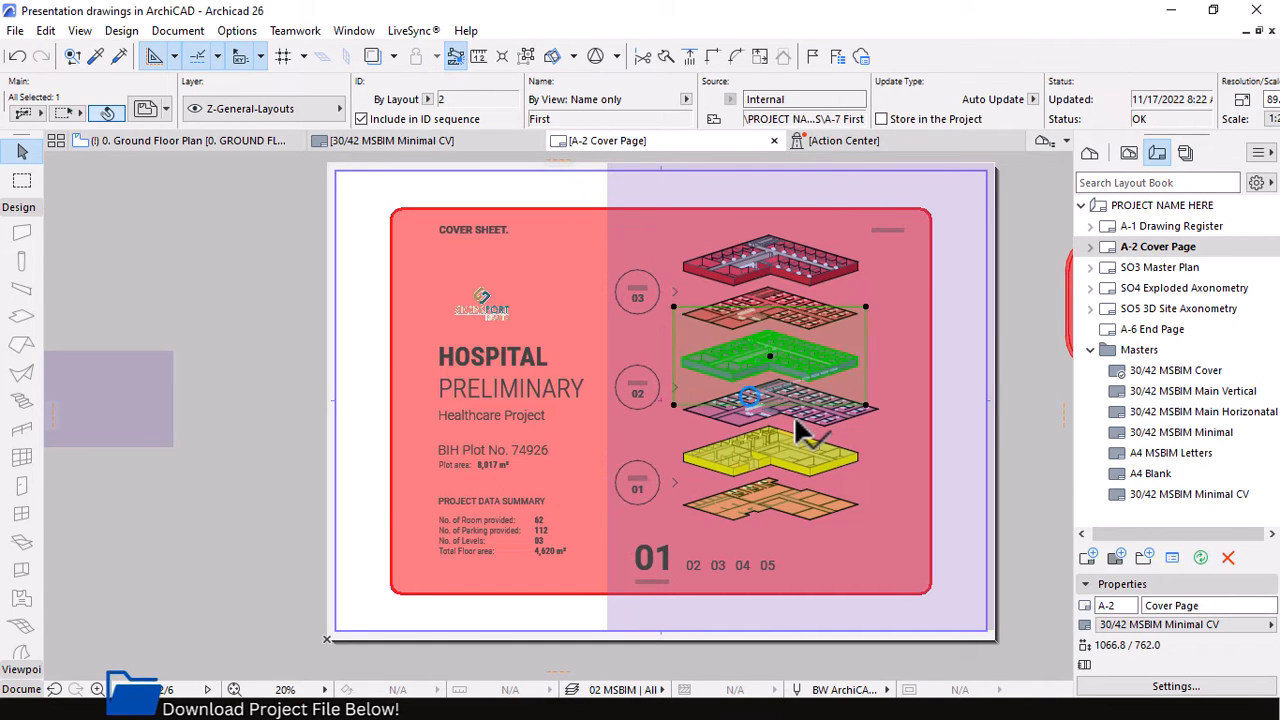
left_click(786, 452)
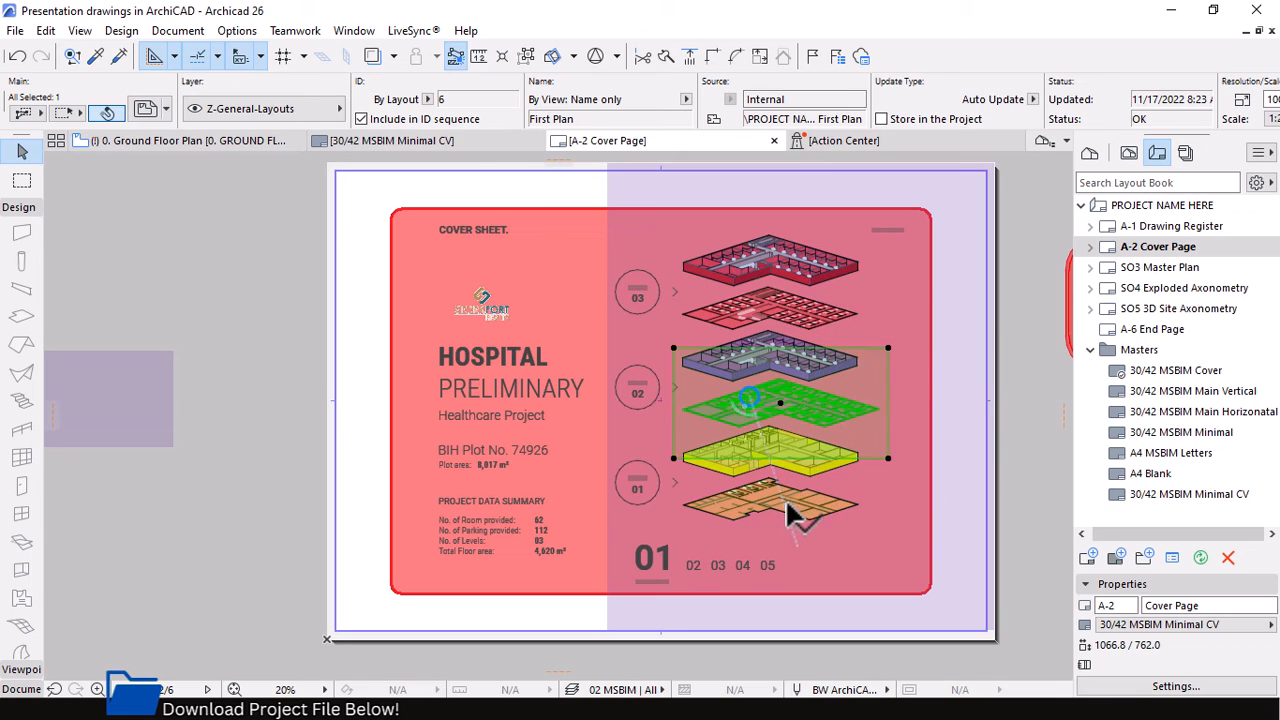
left_click(785, 498)
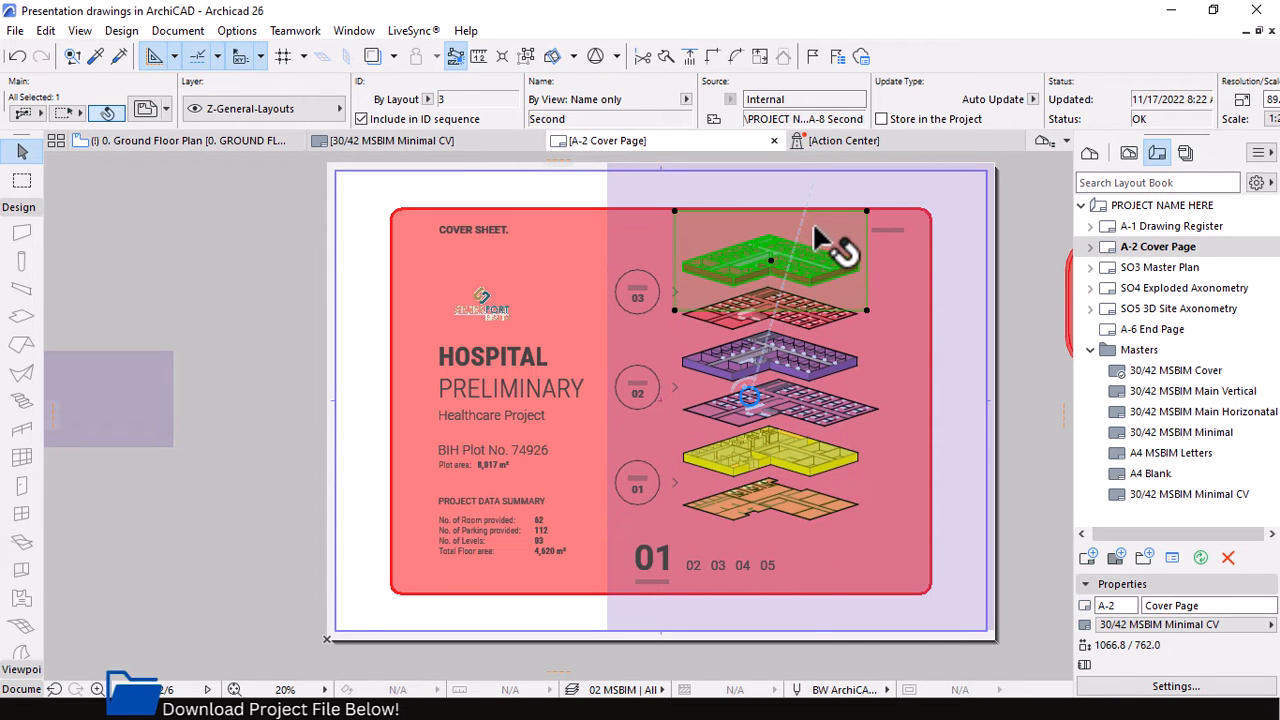
Open the source view of the uppermost level 03 drawing on the cover page and look over its coloured axonometry.
right_click(814, 252)
left_click(860, 222)
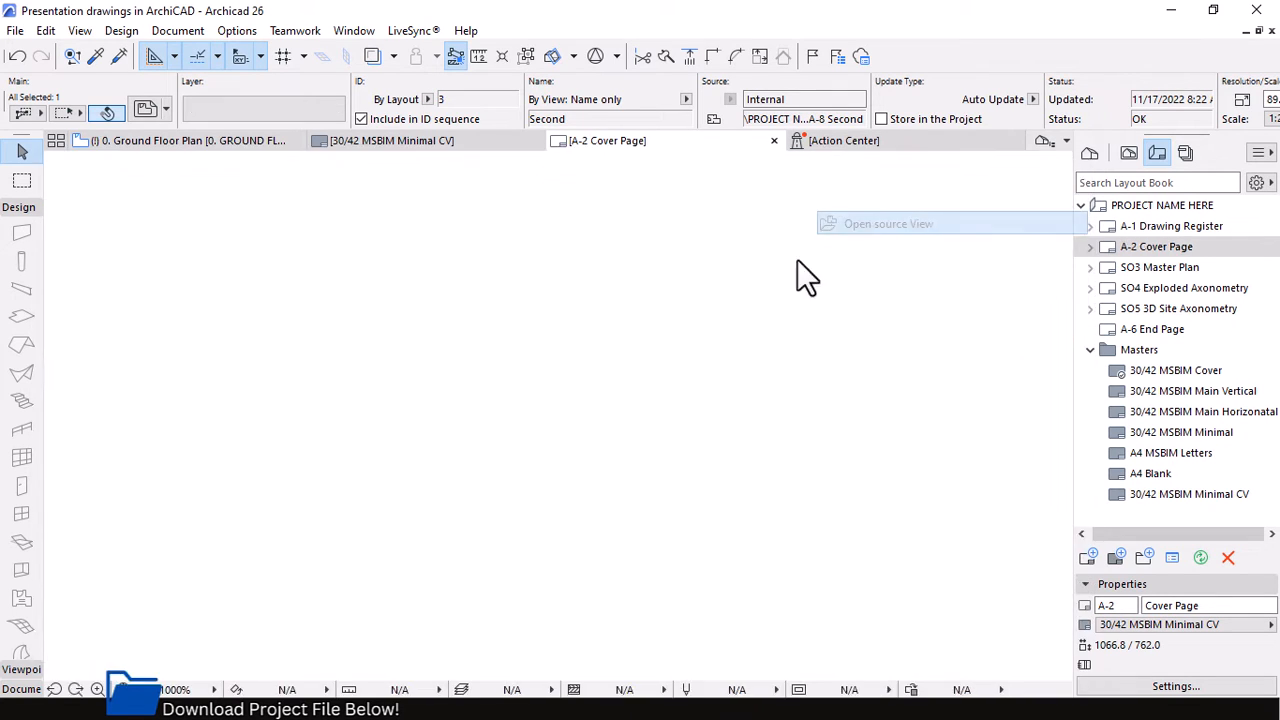
scroll(640, 360, "down", 3)
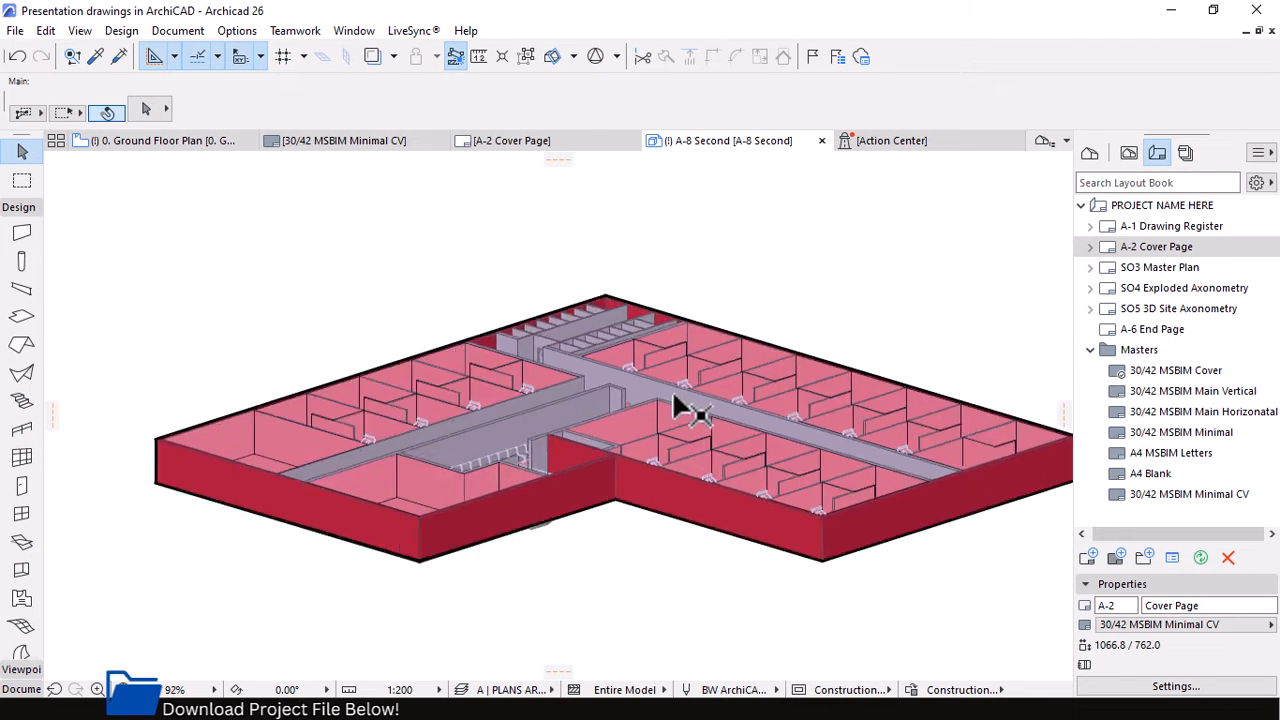
scroll(781, 442, "up", 1)
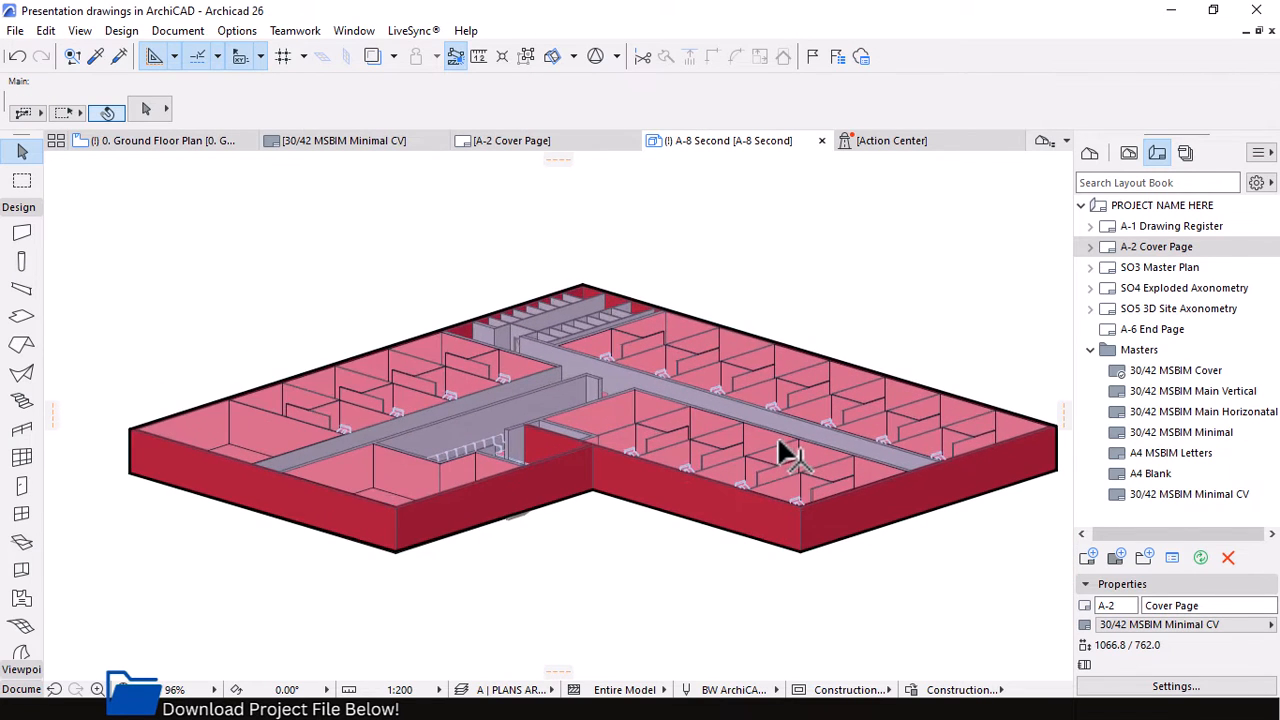
Show the View Map and open the 3D view named Second, the model behind the A-8 Second document.
left_click(1128, 153)
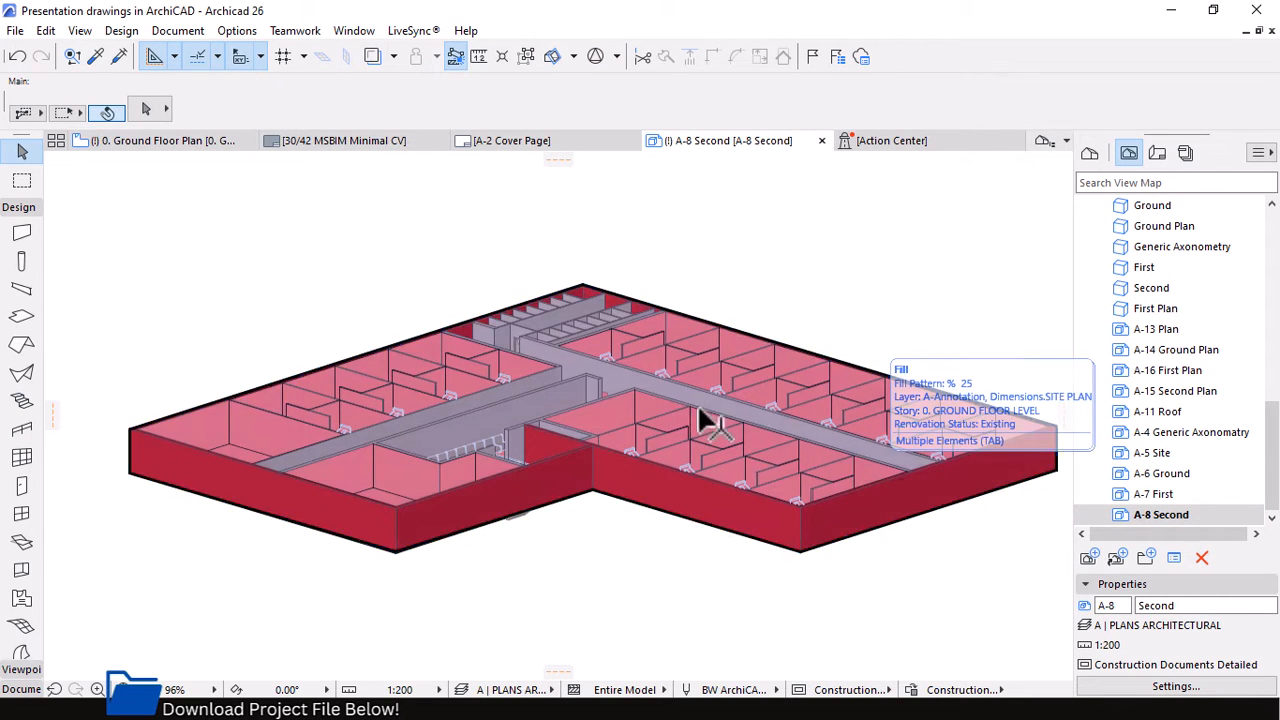
scroll(680, 400, "down", 2)
scroll(850, 470, "up", 2)
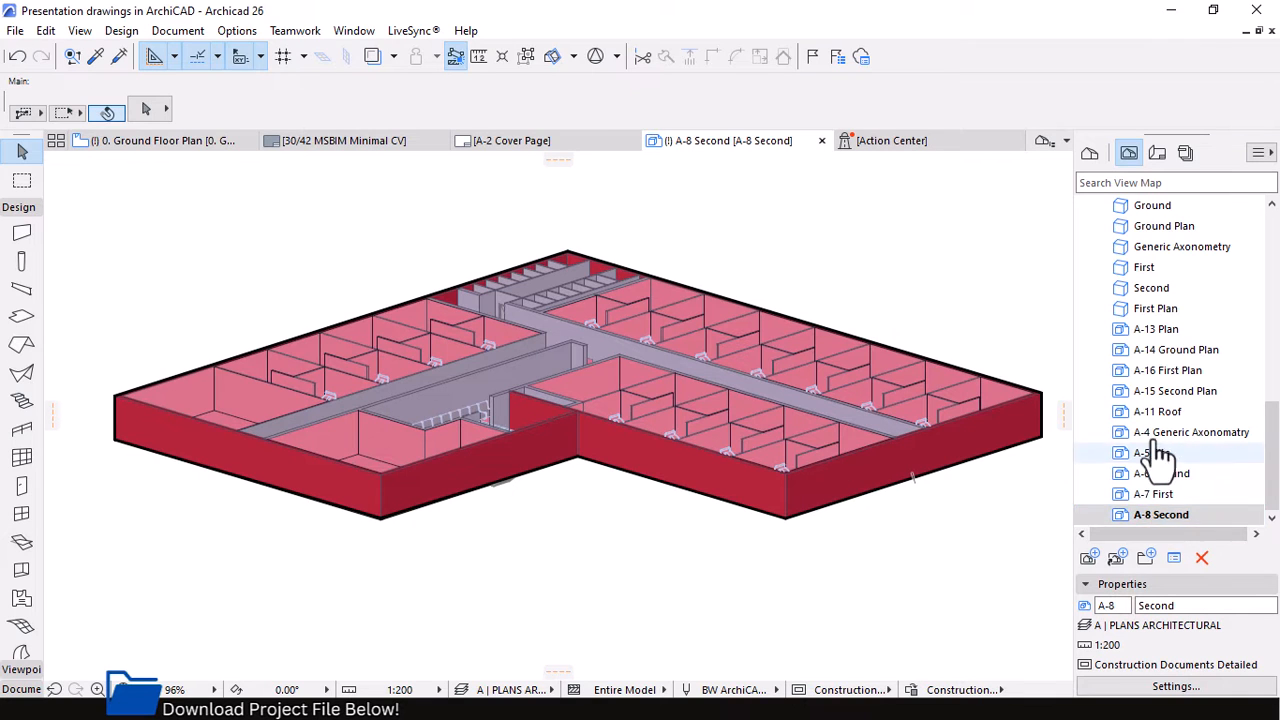
scroll(1154, 423, "up", 1)
double_click(1151, 351)
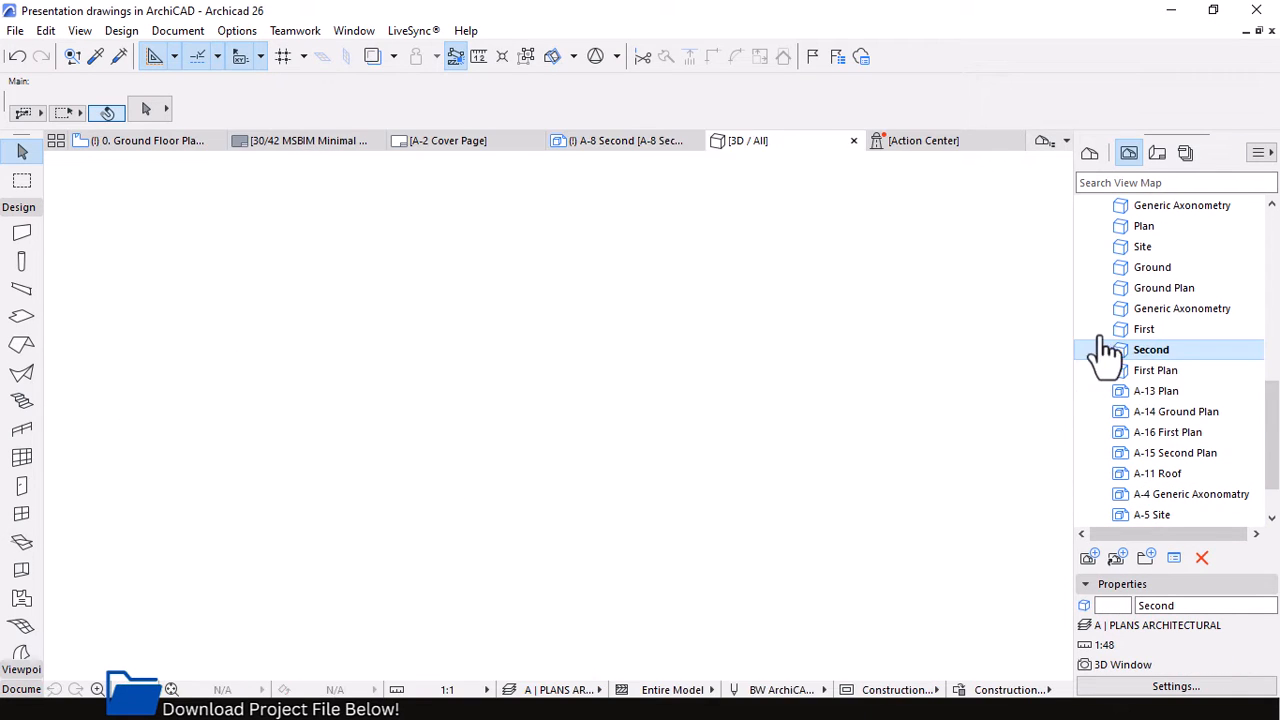
scroll(652, 263, "up", 1)
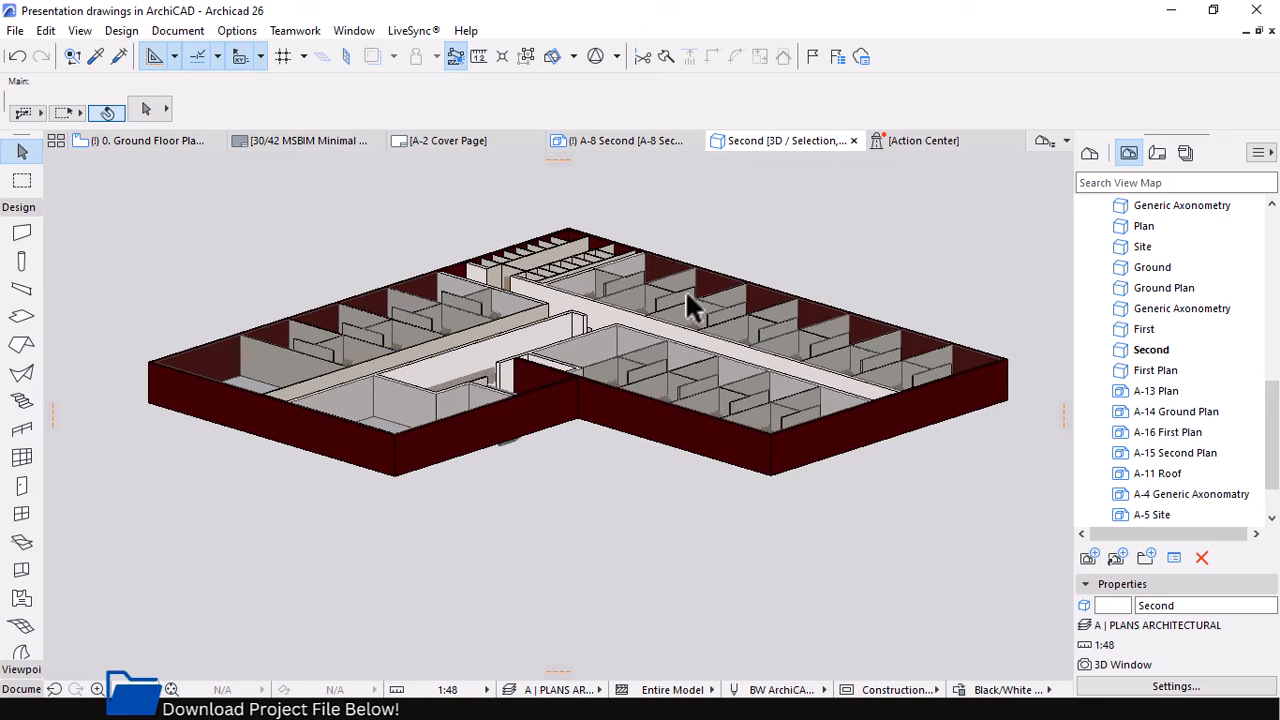
Inspect the second floor's axonometric model and reselect the Second view in the 3D VIEWS folder.
scroll(1100, 370, "up", 1)
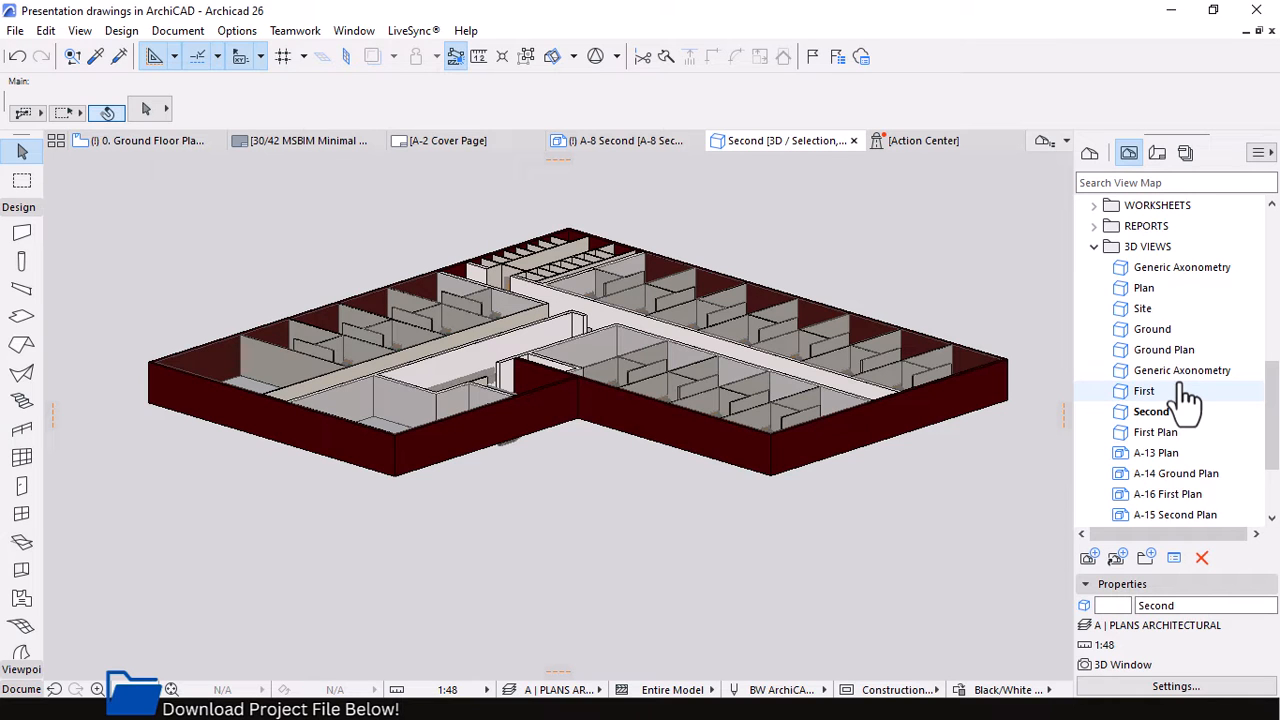
scroll(814, 337, "up", 2)
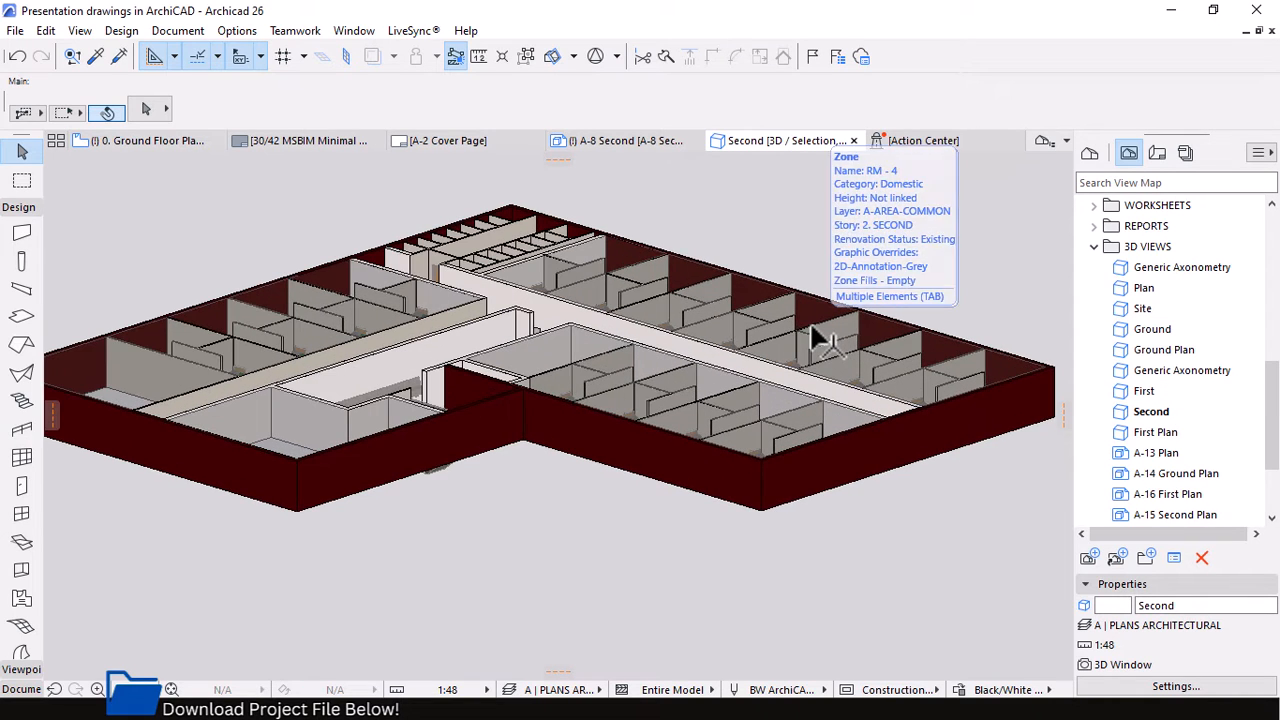
double_click(1100, 411)
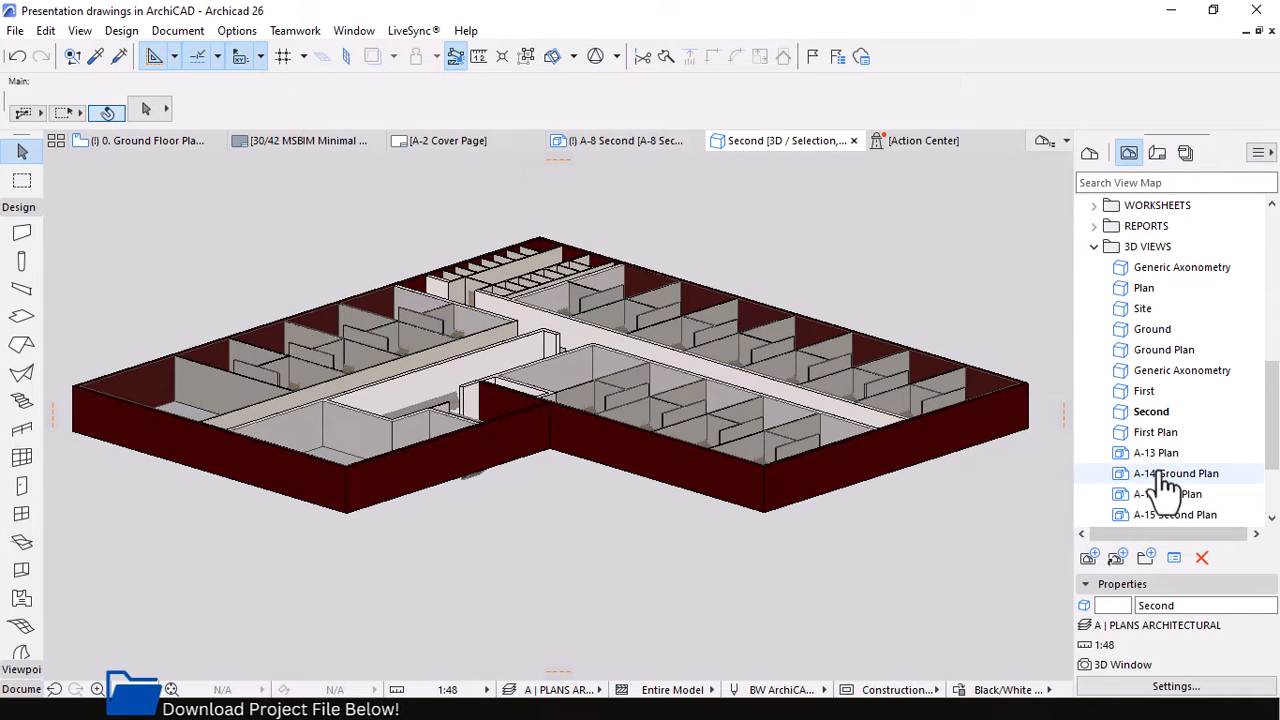
left_click(1150, 411)
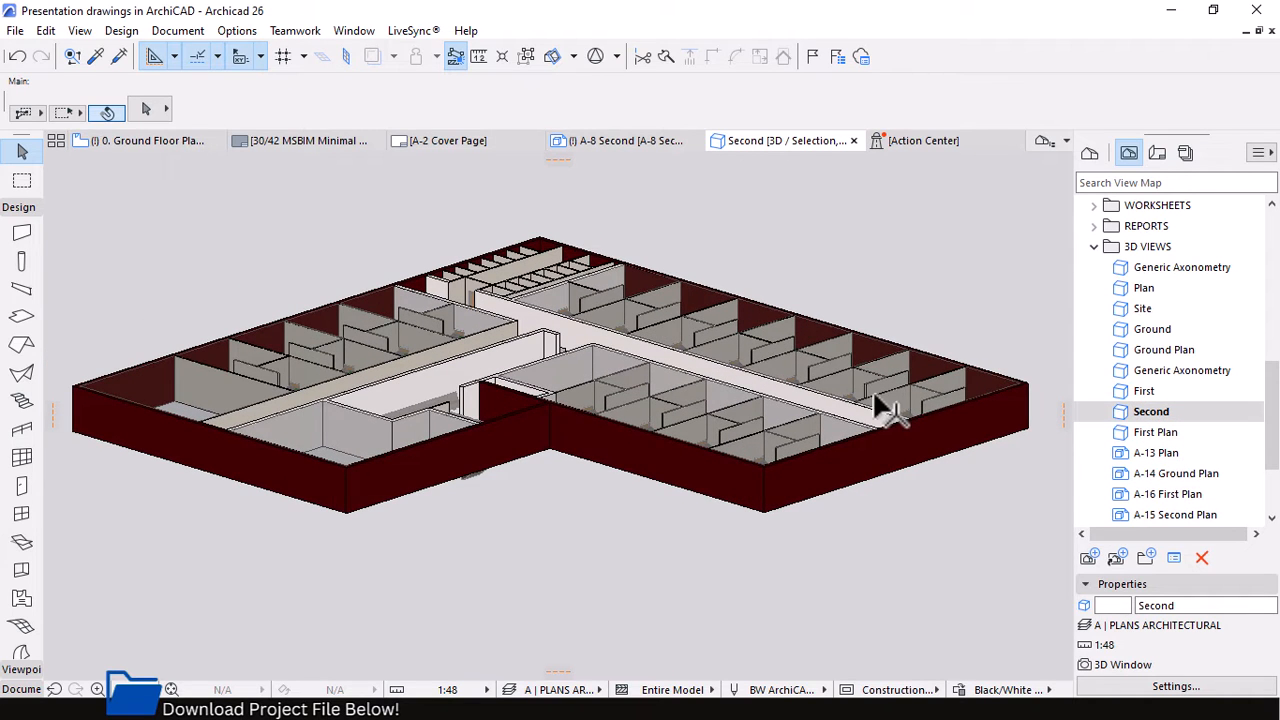
scroll(880, 405, "down", 2)
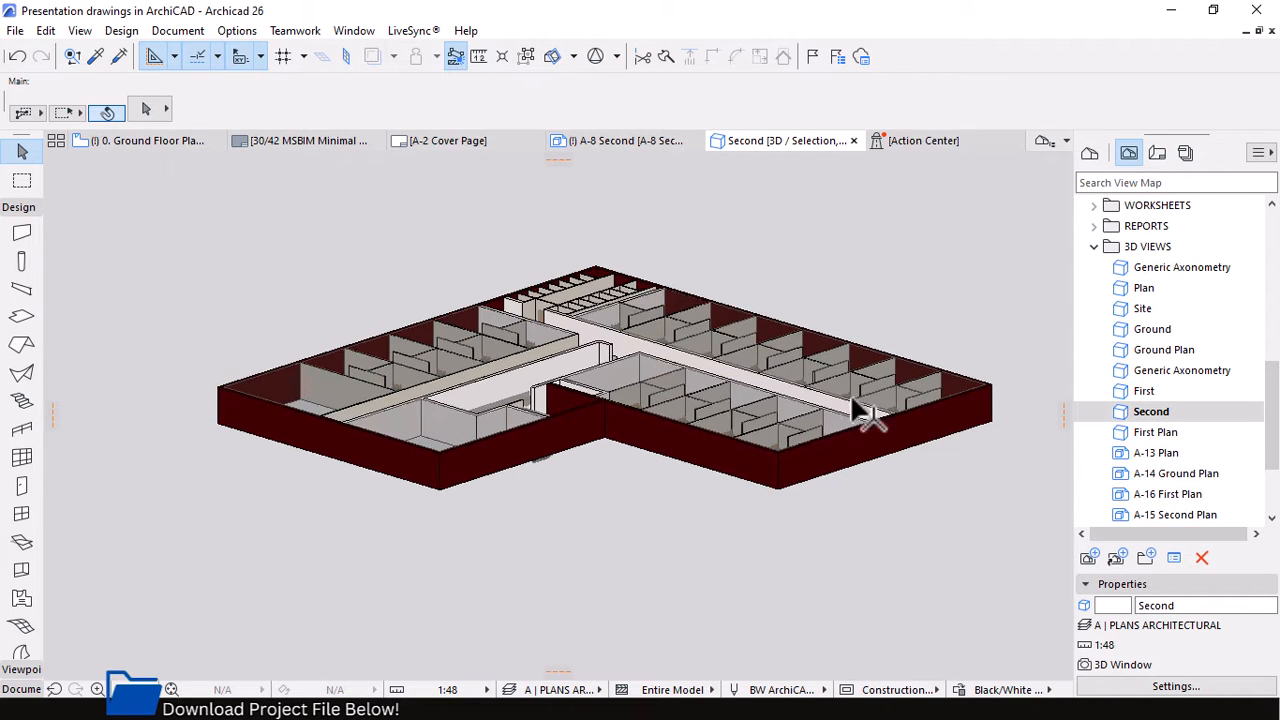
Open the source view of the flat level 03 plan drawing on the cover page and check the settings of its fill.
left_click(441, 143)
scroll(930, 270, "up", 2)
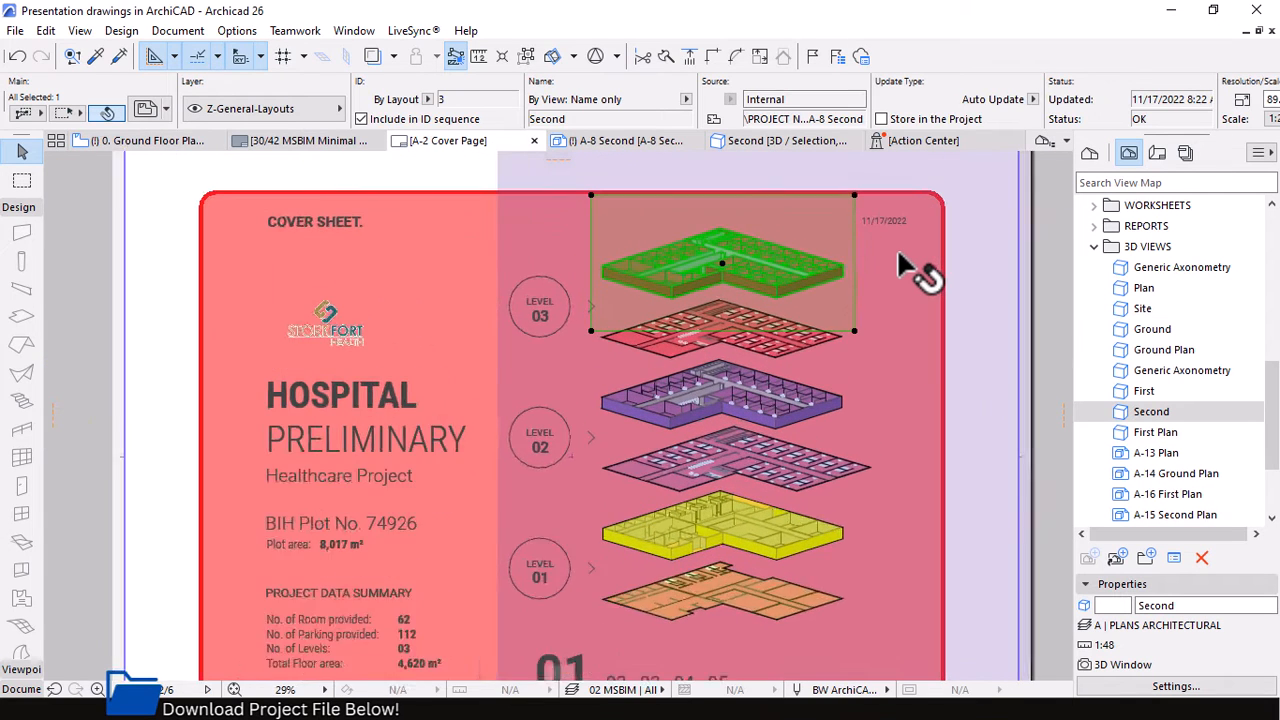
scroll(905, 268, "up", 1)
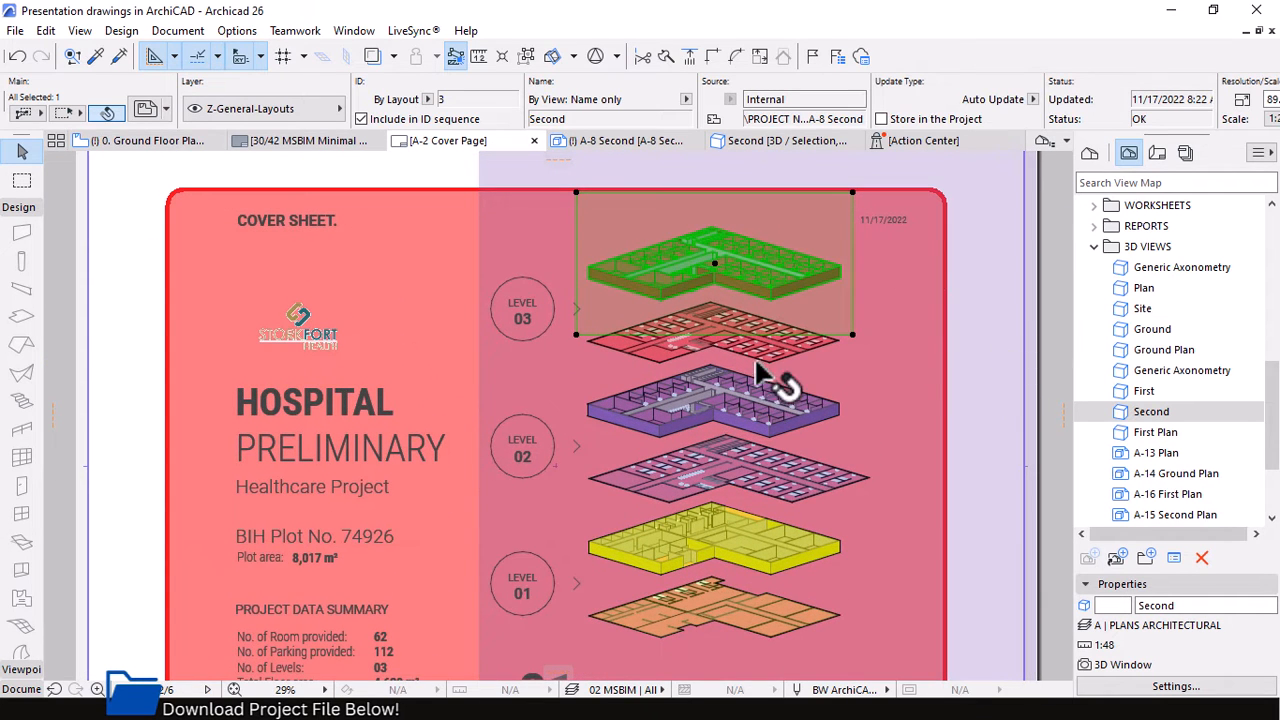
scroll(745, 277, "down", 2)
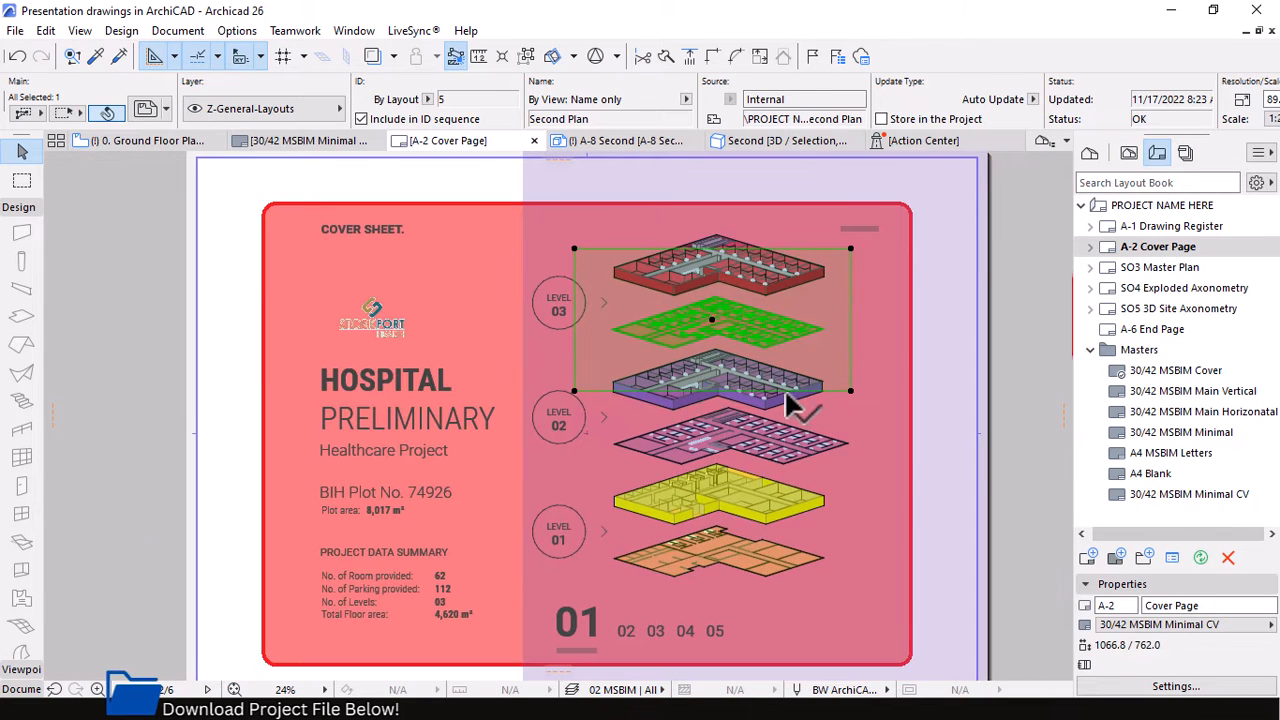
scroll(718, 325, "up", 8)
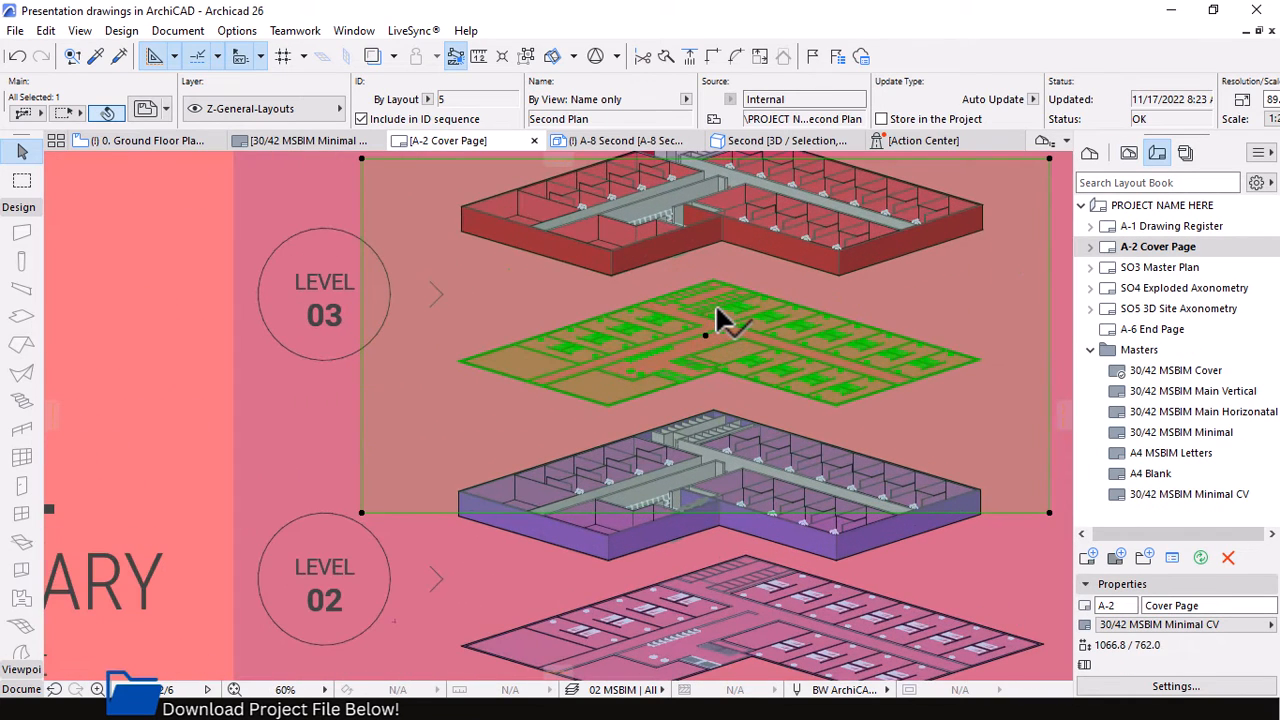
right_click(795, 302)
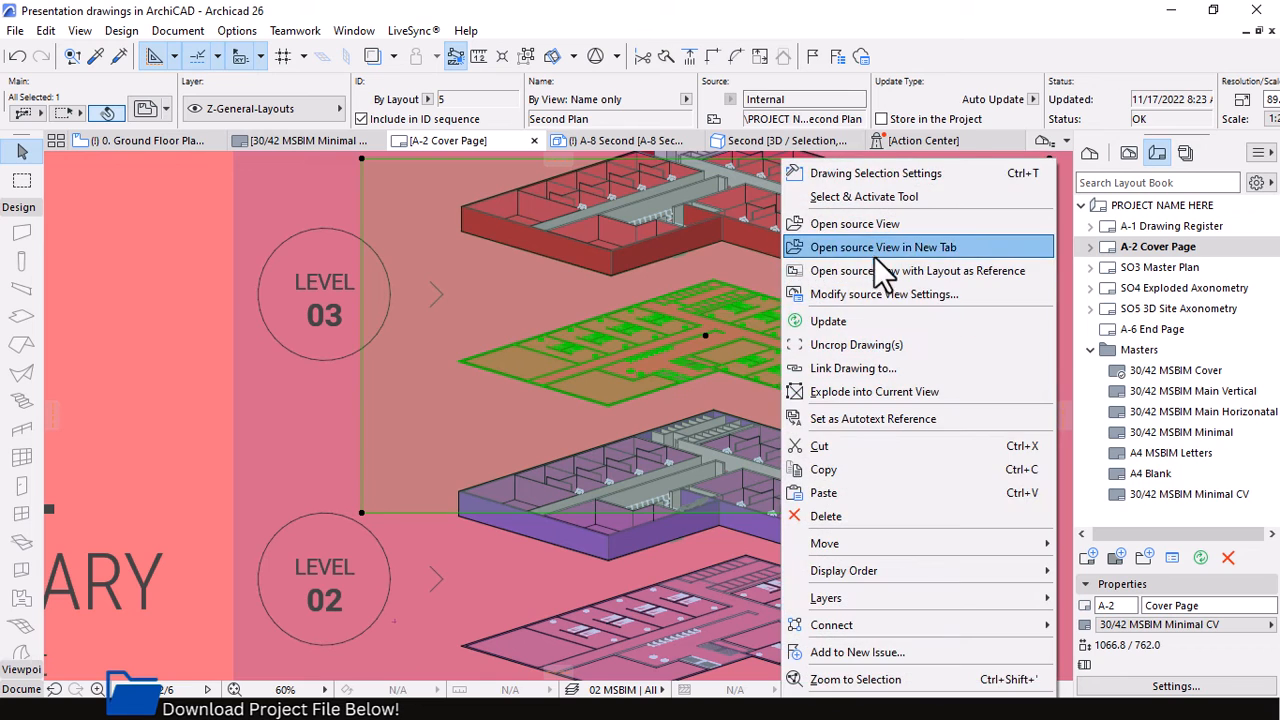
left_click(852, 225)
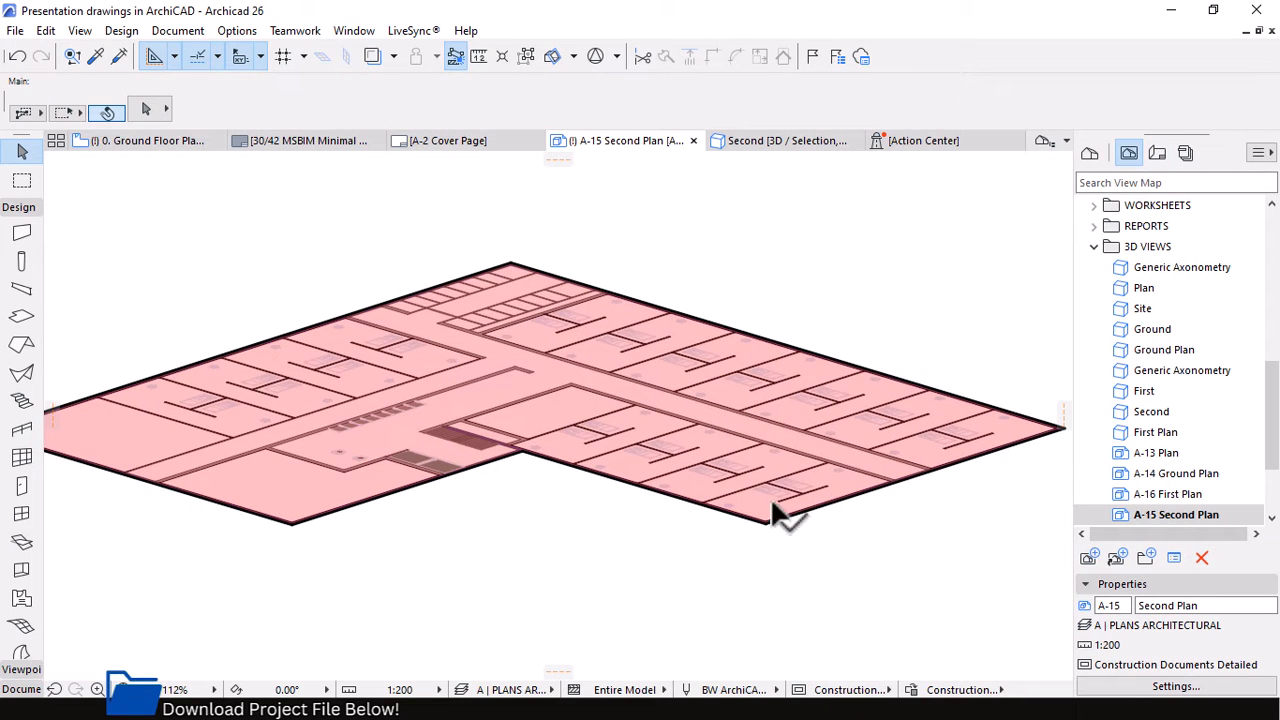
left_click(770, 516)
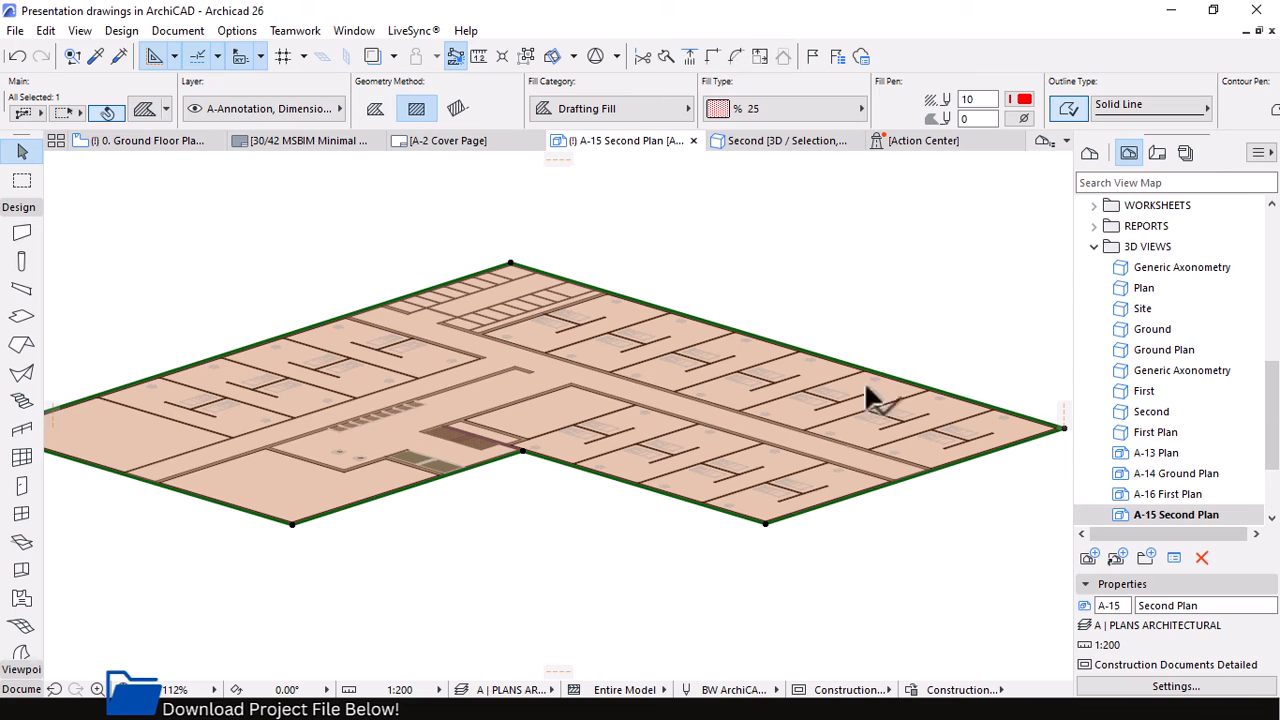
left_click(788, 272)
Reopen the 3D view named Second from the 3D VIEWS folder and examine the second floor's axonometric model.
scroll(1212, 443, "down", 2)
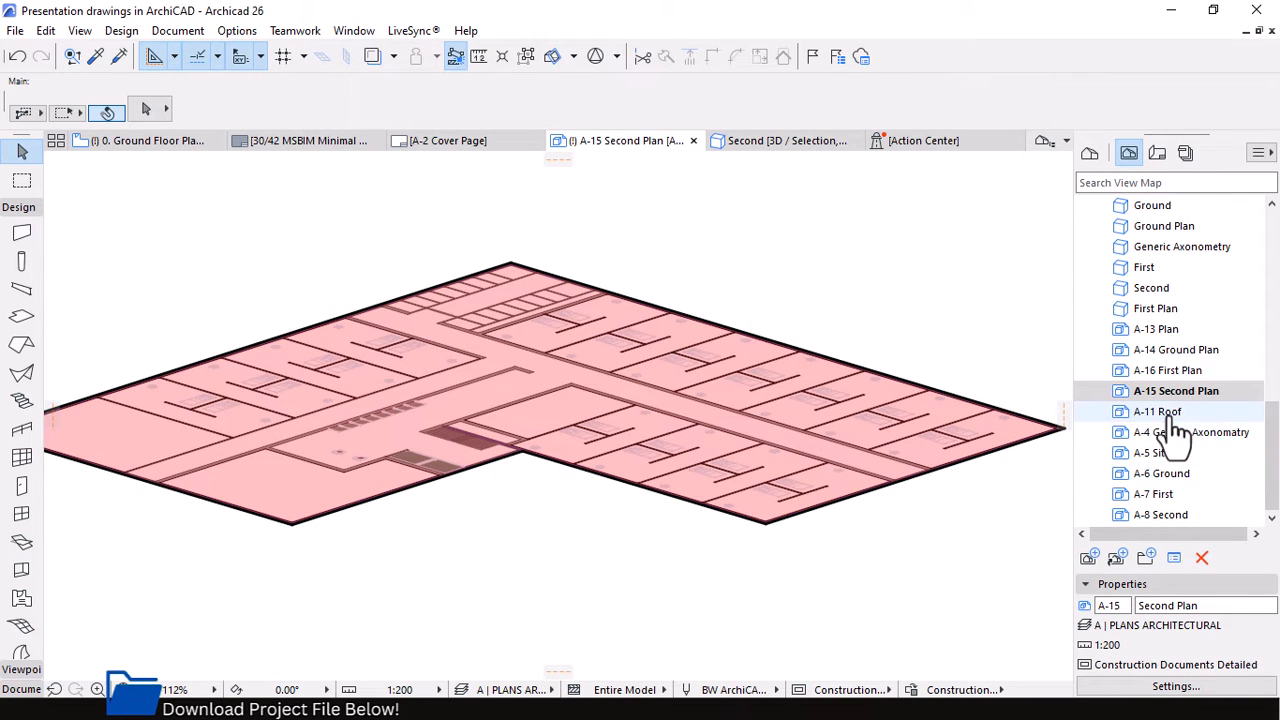
scroll(1180, 430, "up", 1)
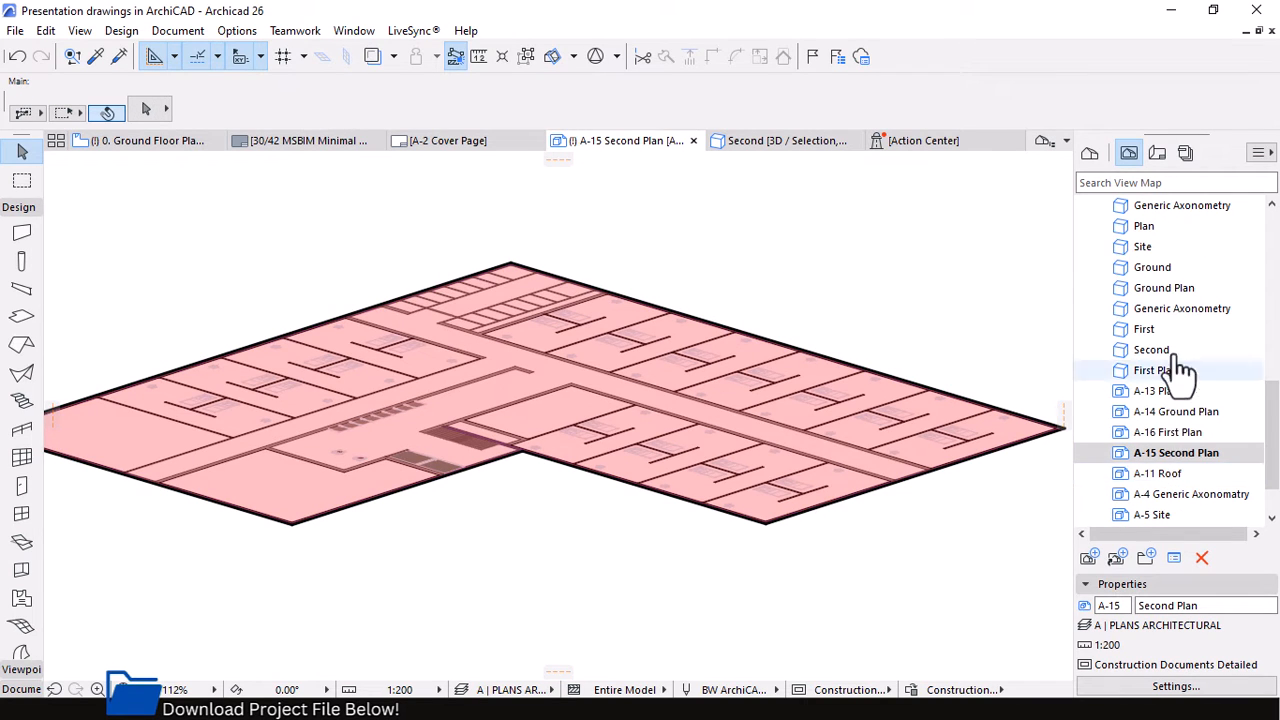
scroll(1170, 330, "up", 1)
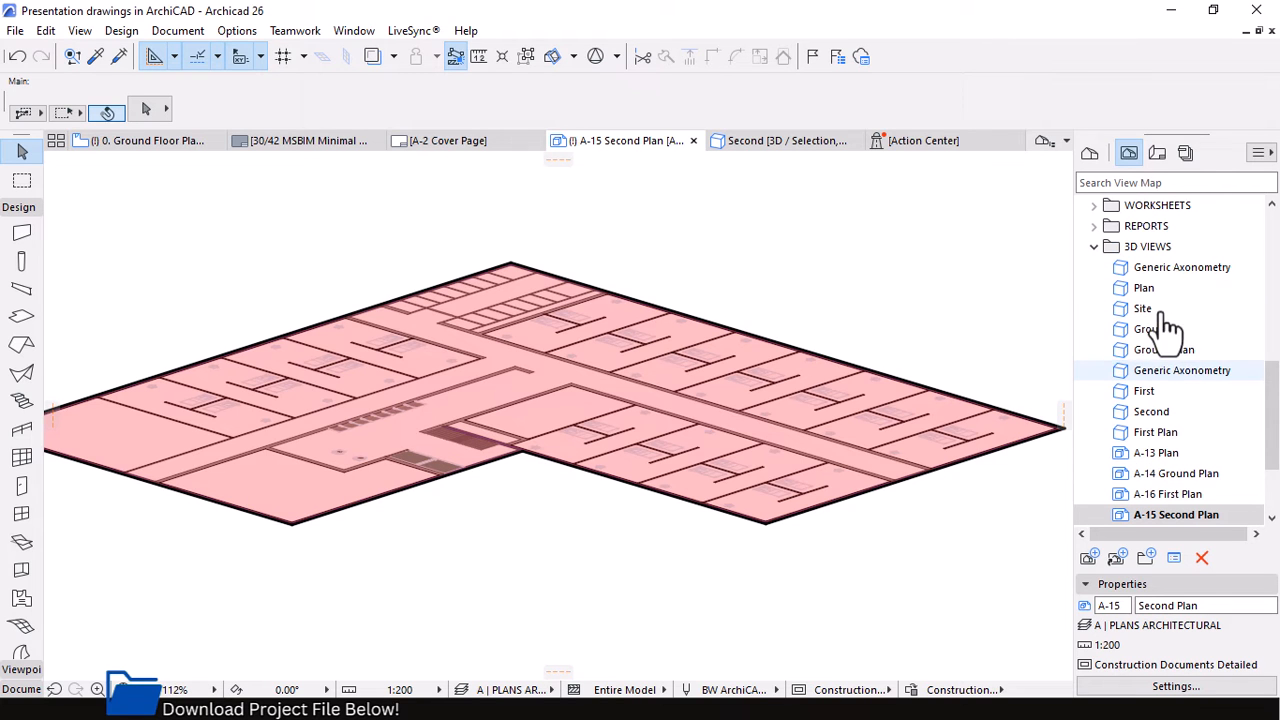
double_click(1179, 422)
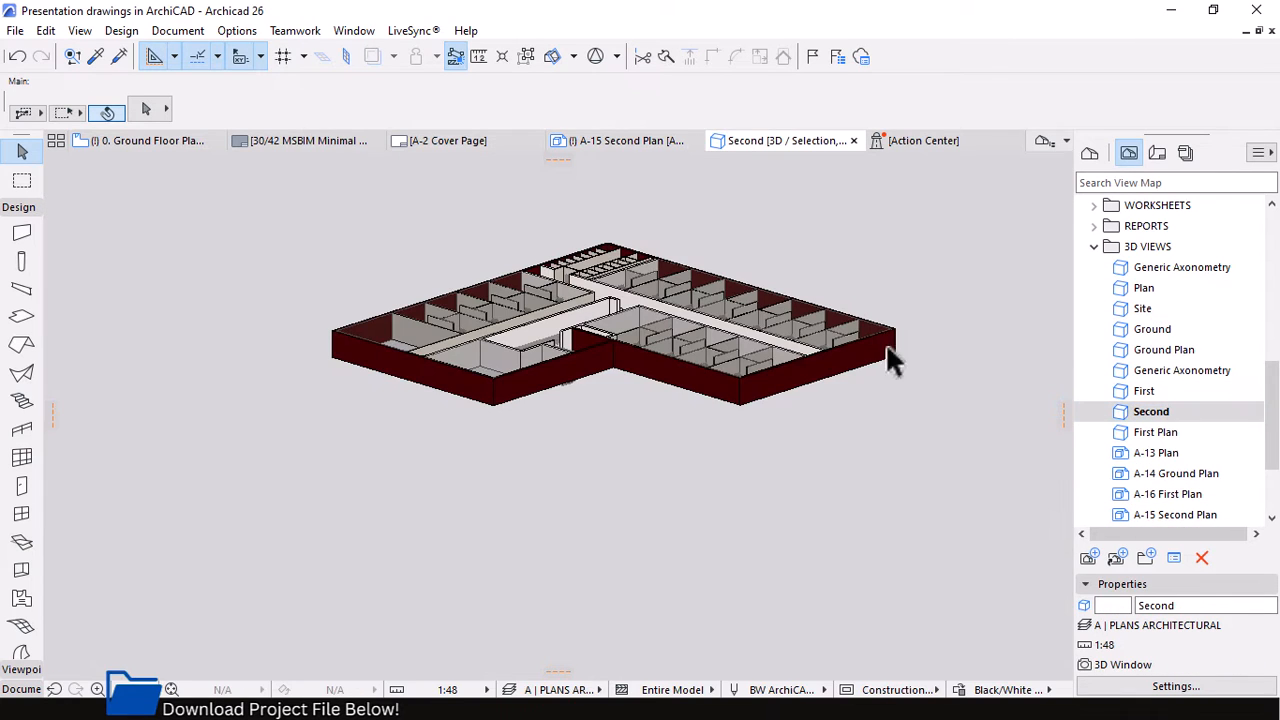
scroll(743, 277, "up", 2)
scroll(628, 285, "up", 2)
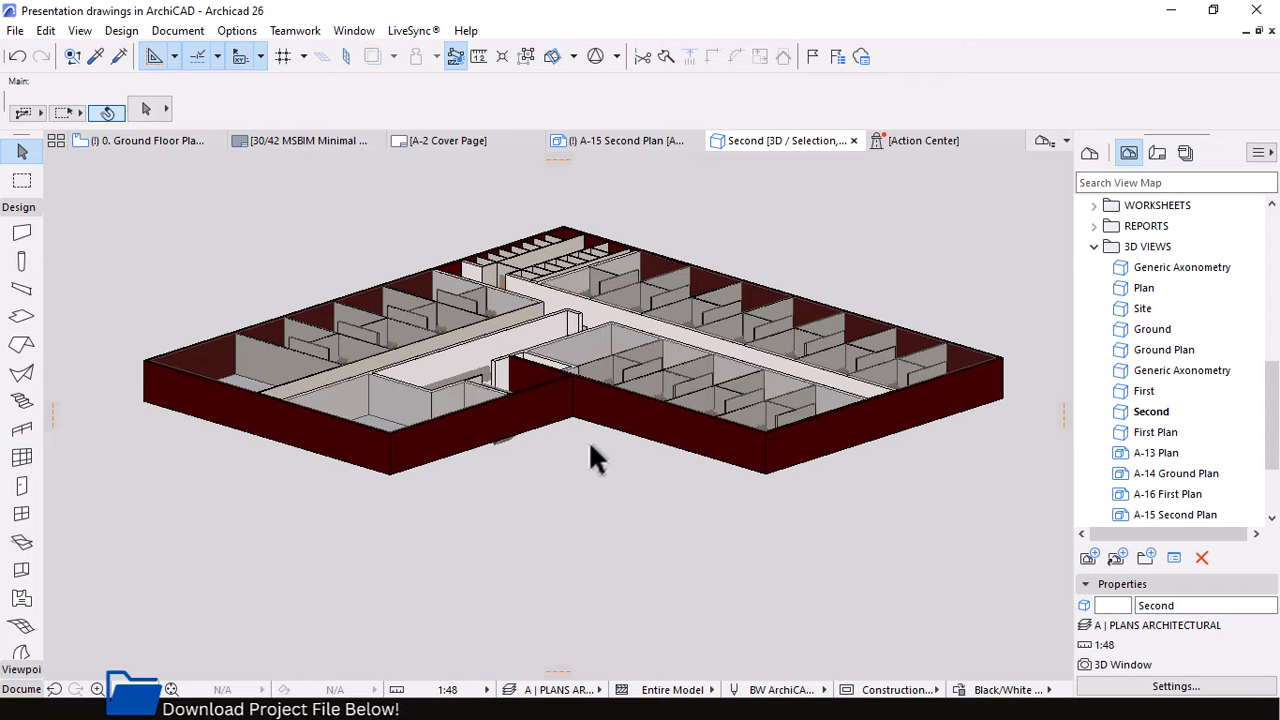
scroll(598, 362, "up", 2)
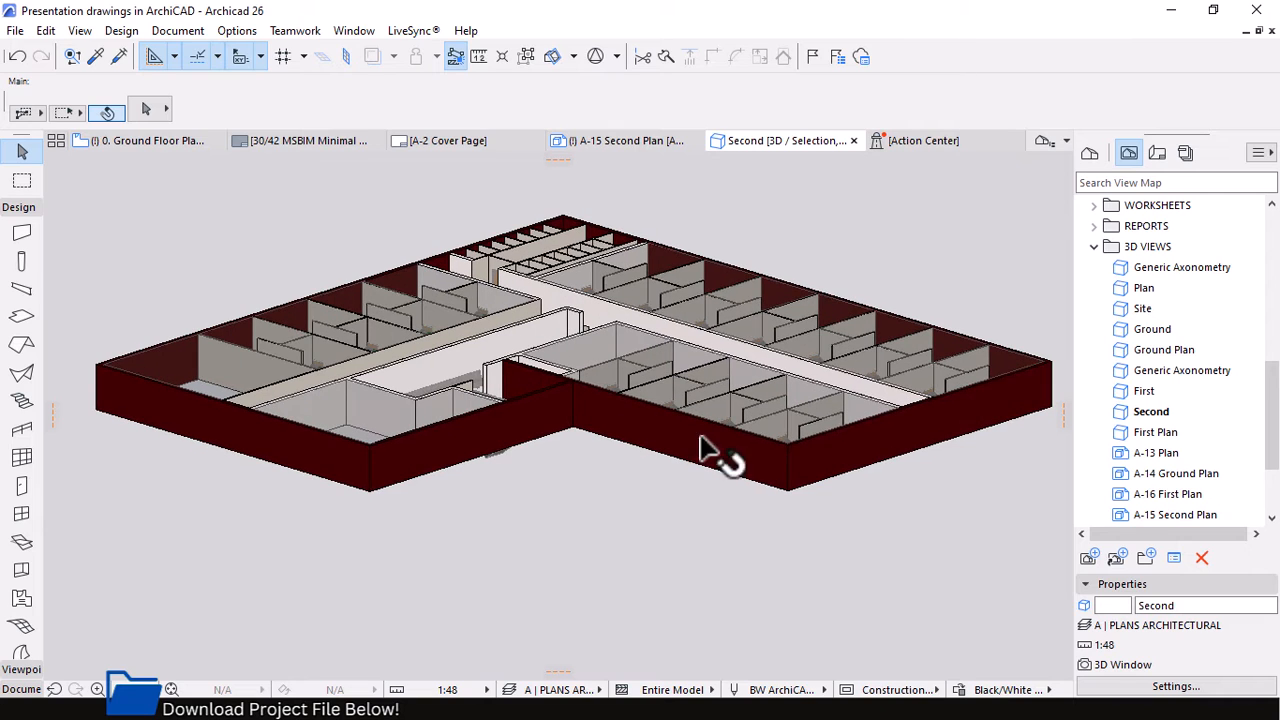
scroll(745, 315, "down", 2)
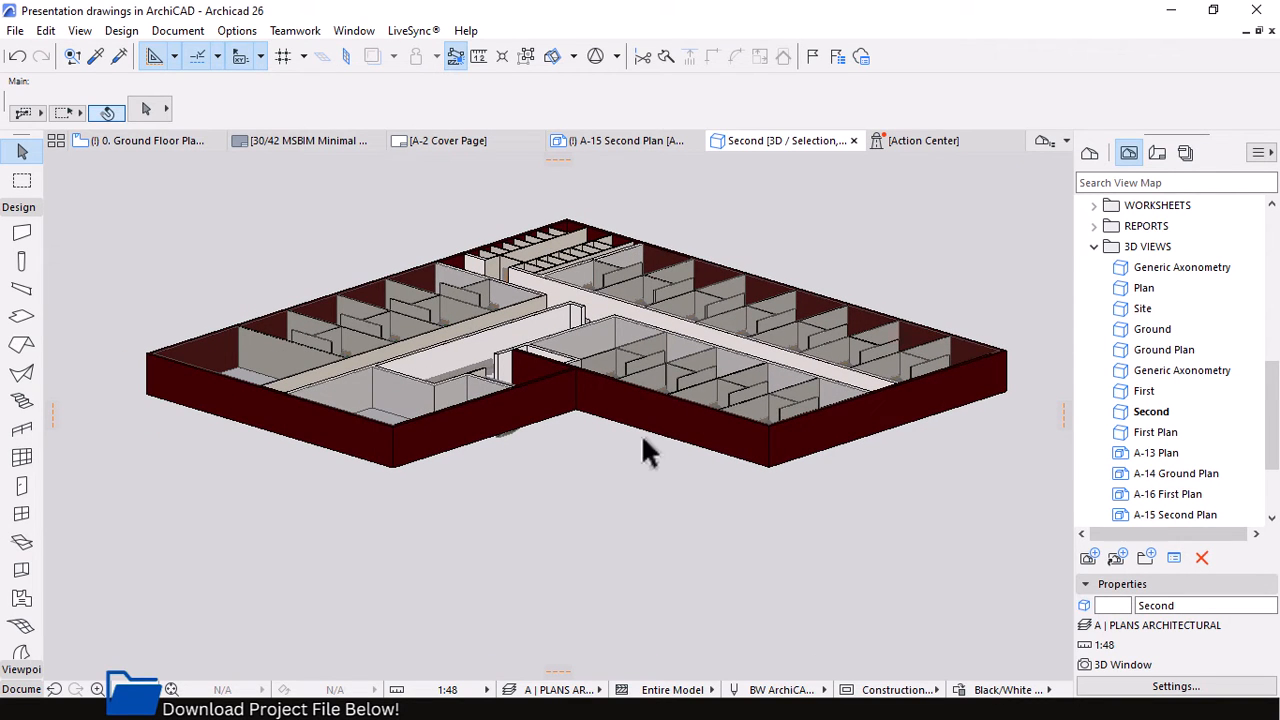
Compare the Second 3D view with the cover page drawing and flatten it by setting the parallel projection's Z axis length to 0.0.
left_click(430, 143)
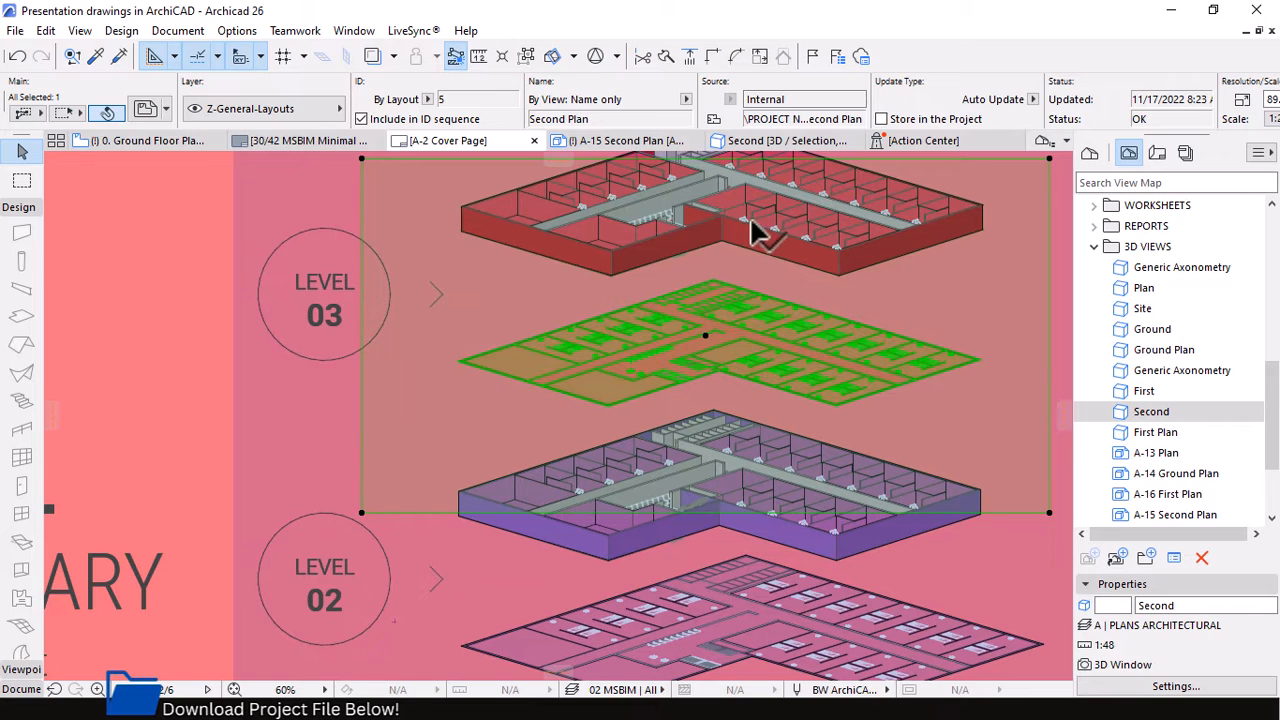
left_click(812, 142)
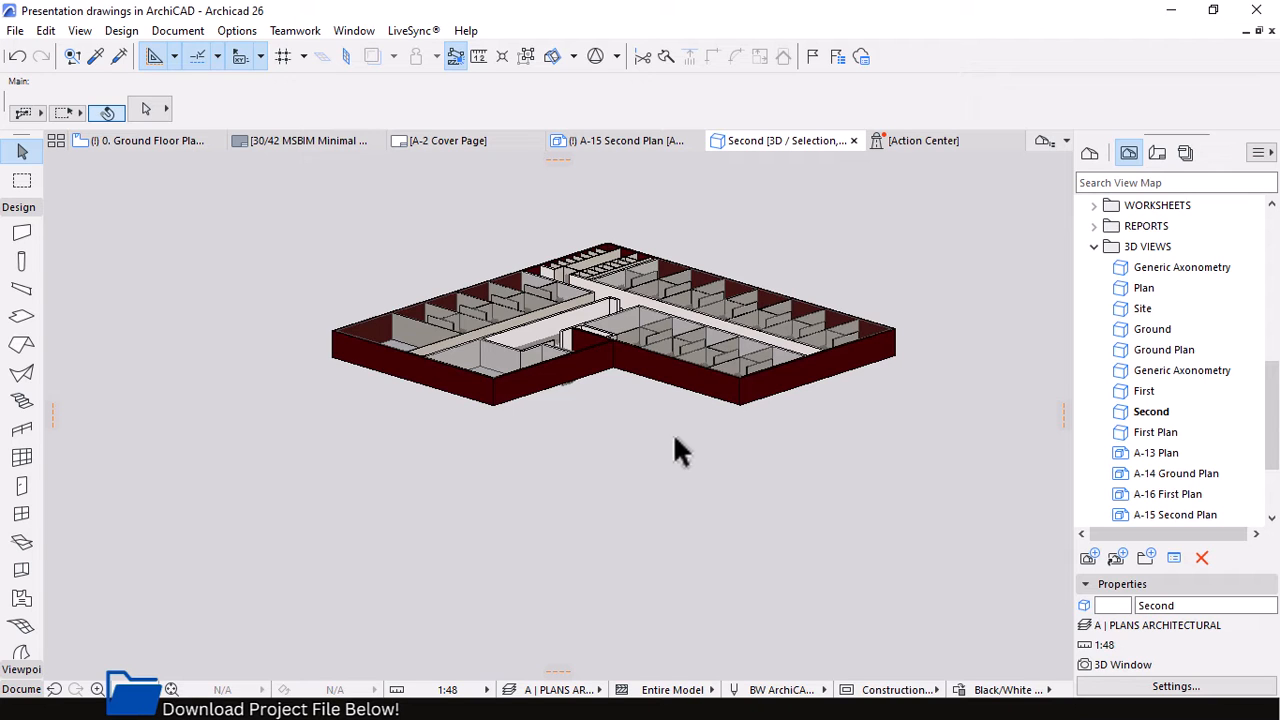
double_click(675, 439)
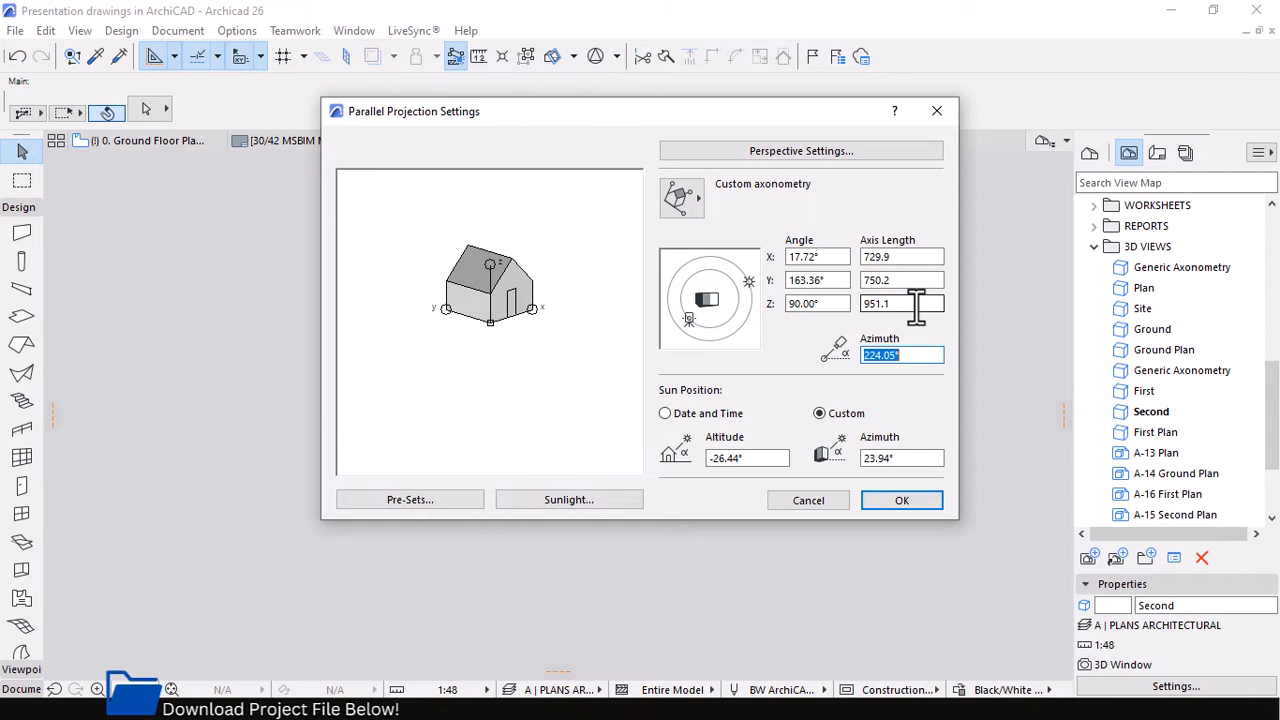
left_click_drag(917, 306, 831, 307)
type(".0")
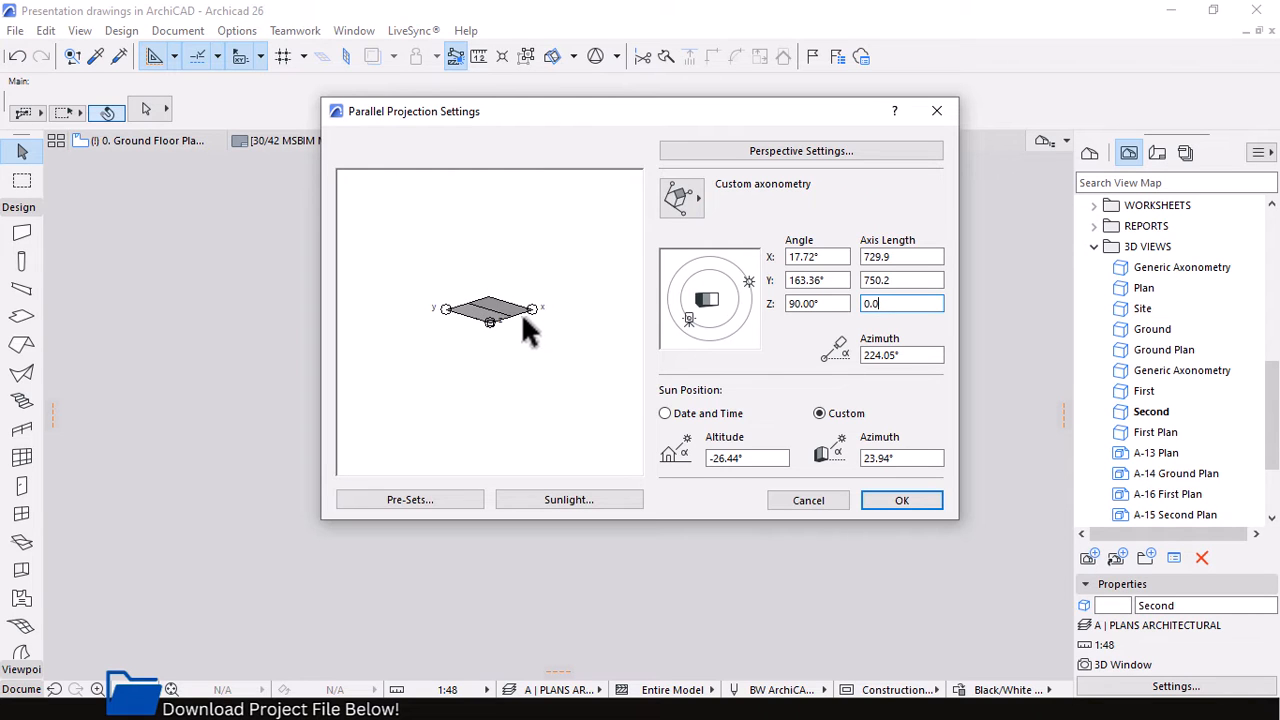
left_click(893, 497)
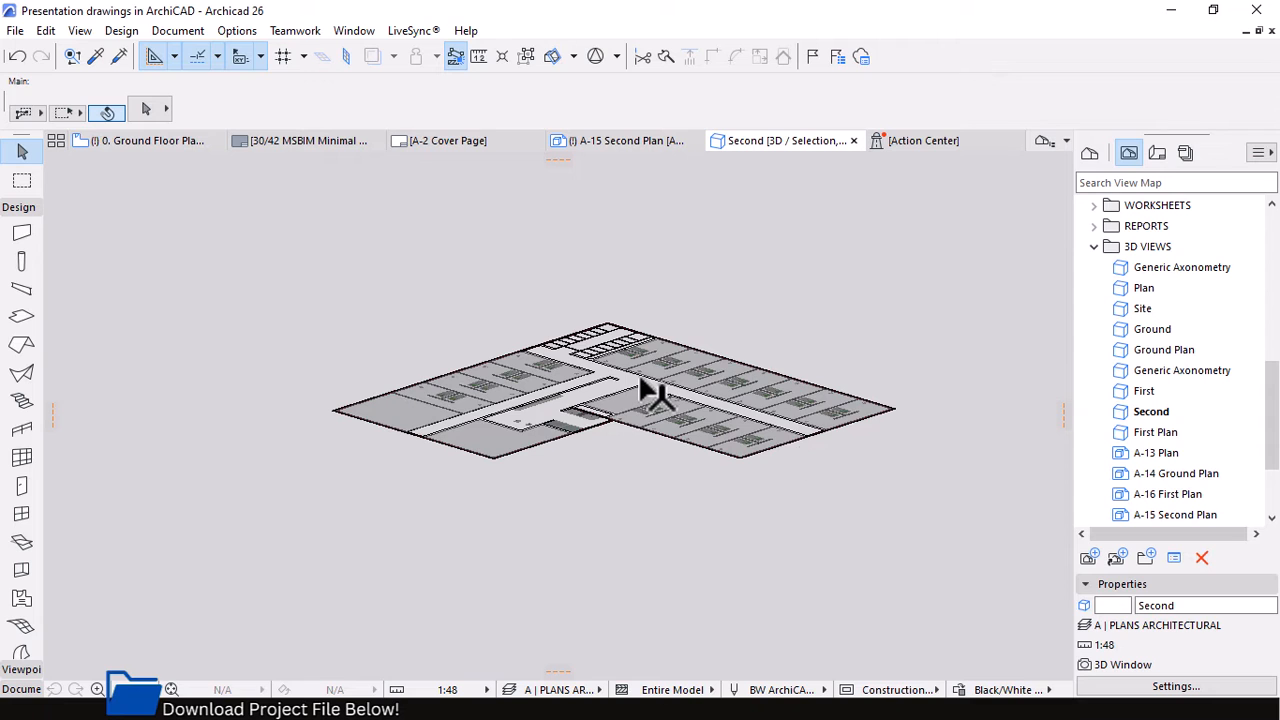
Examine the flattened second floor and locate the command that creates a new 3D document from it, without running it.
scroll(650, 392, "up", 2)
scroll(830, 430, "up", 2)
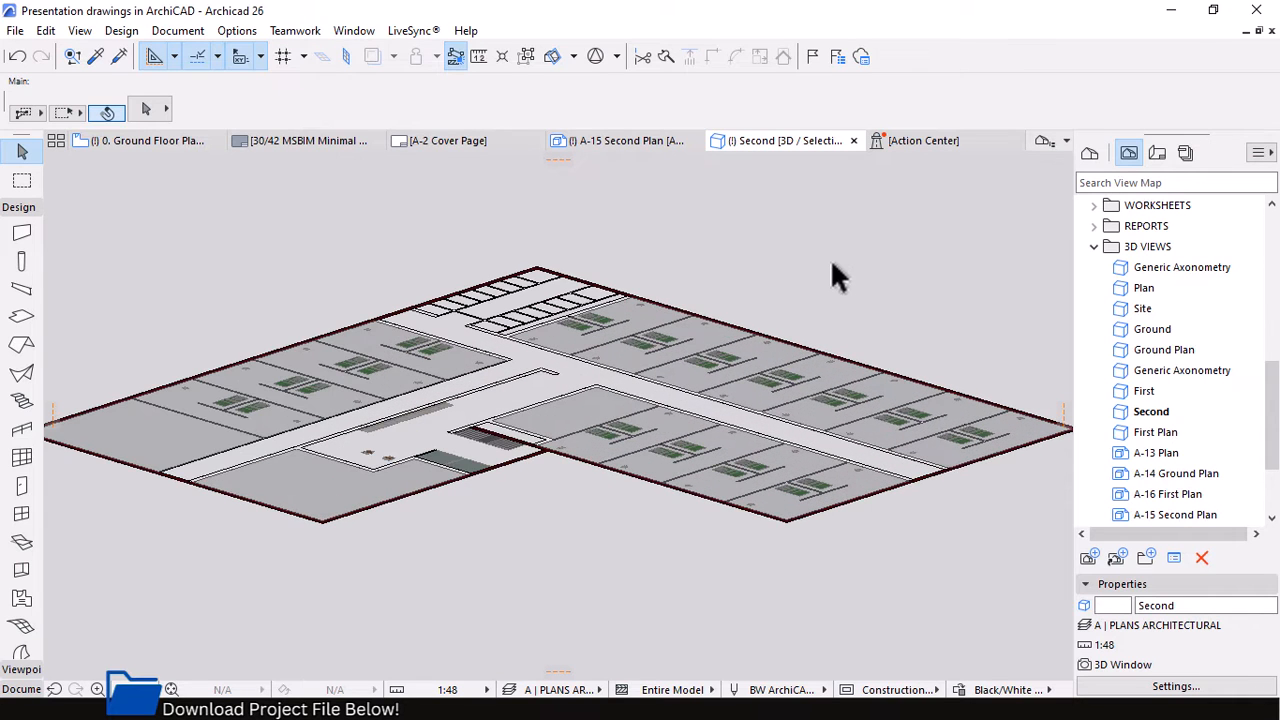
right_click(793, 230)
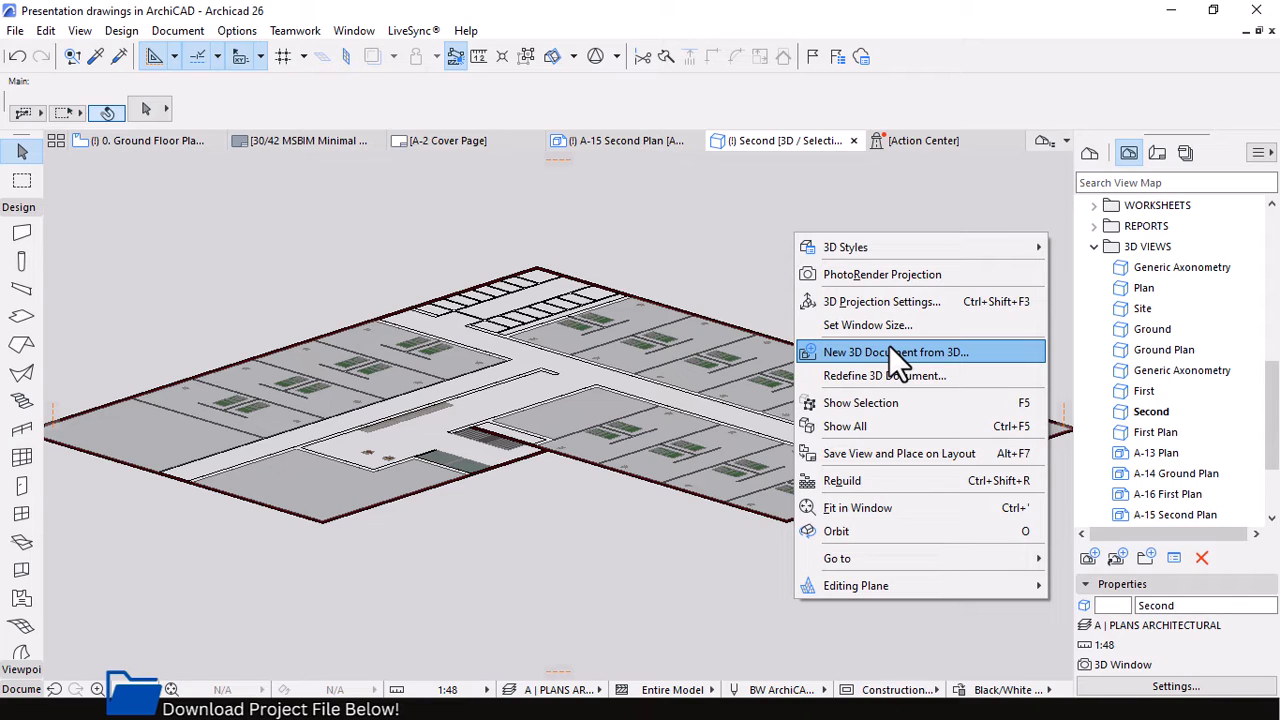
left_click(709, 544)
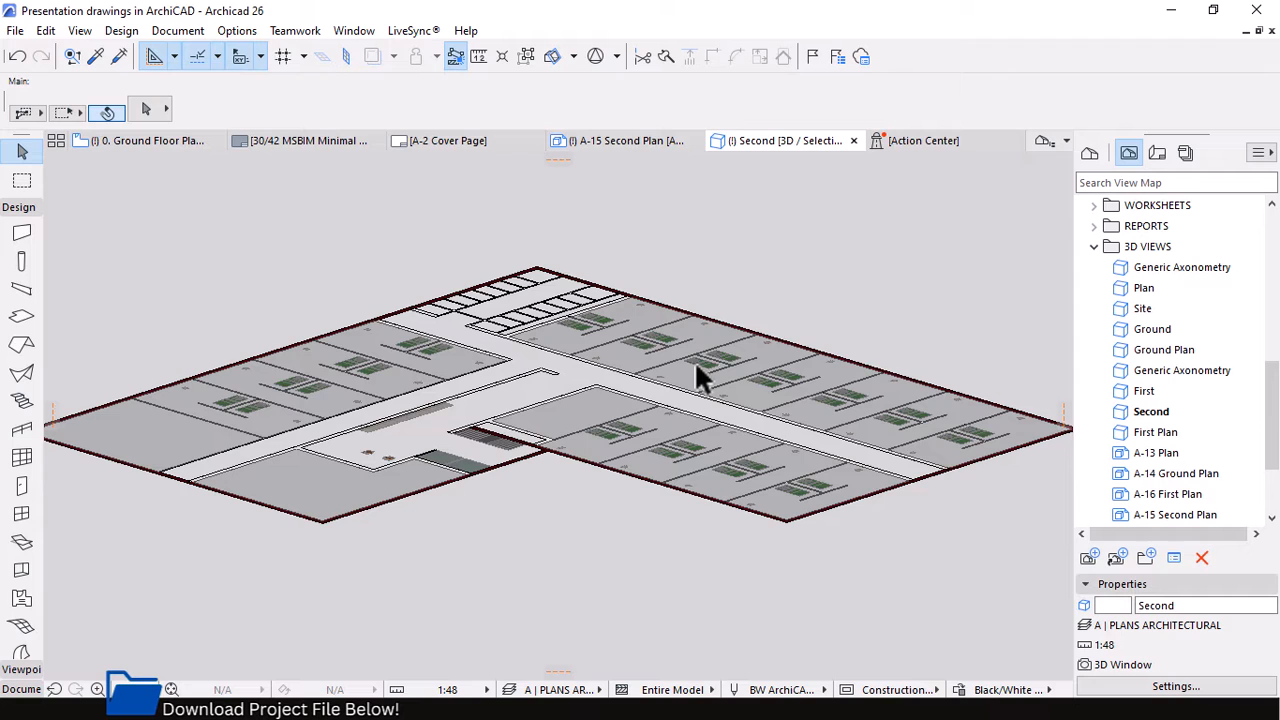
Return to the cover page, look over the stacked drawings and open the source view of the yellow level 01 axonometry.
left_click(420, 142)
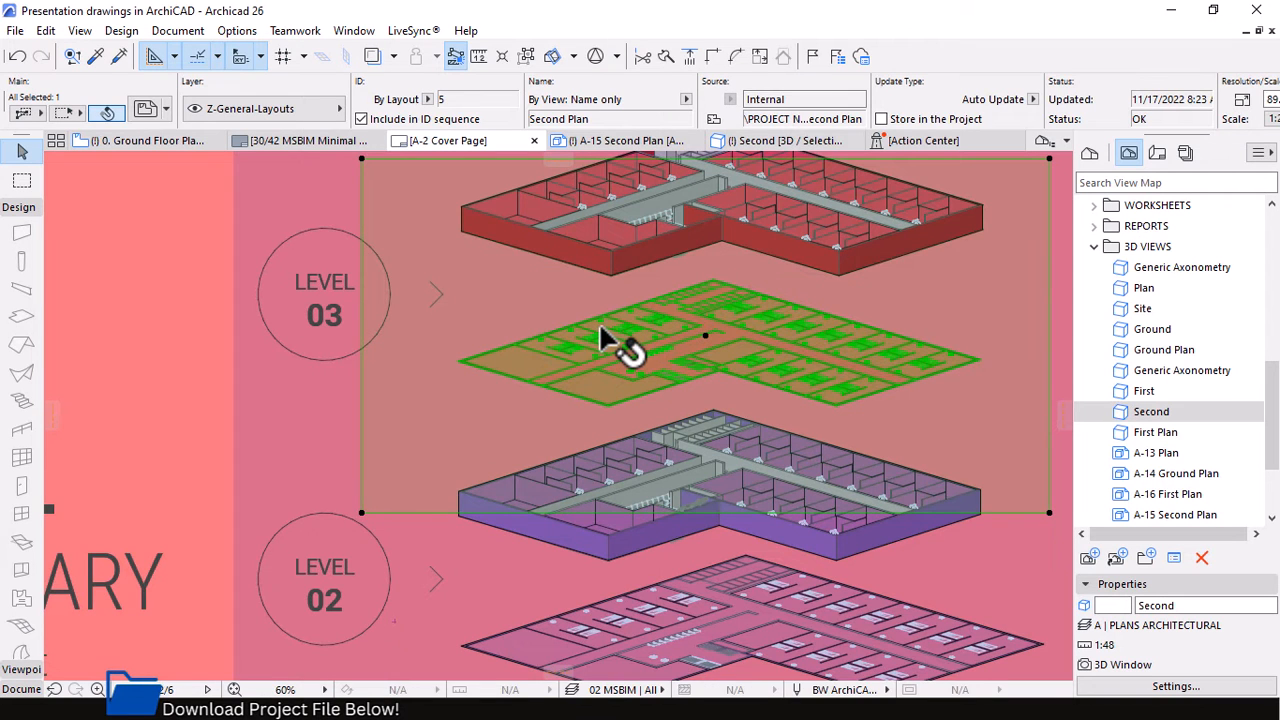
scroll(686, 330, "down", 3)
scroll(764, 319, "down", 3)
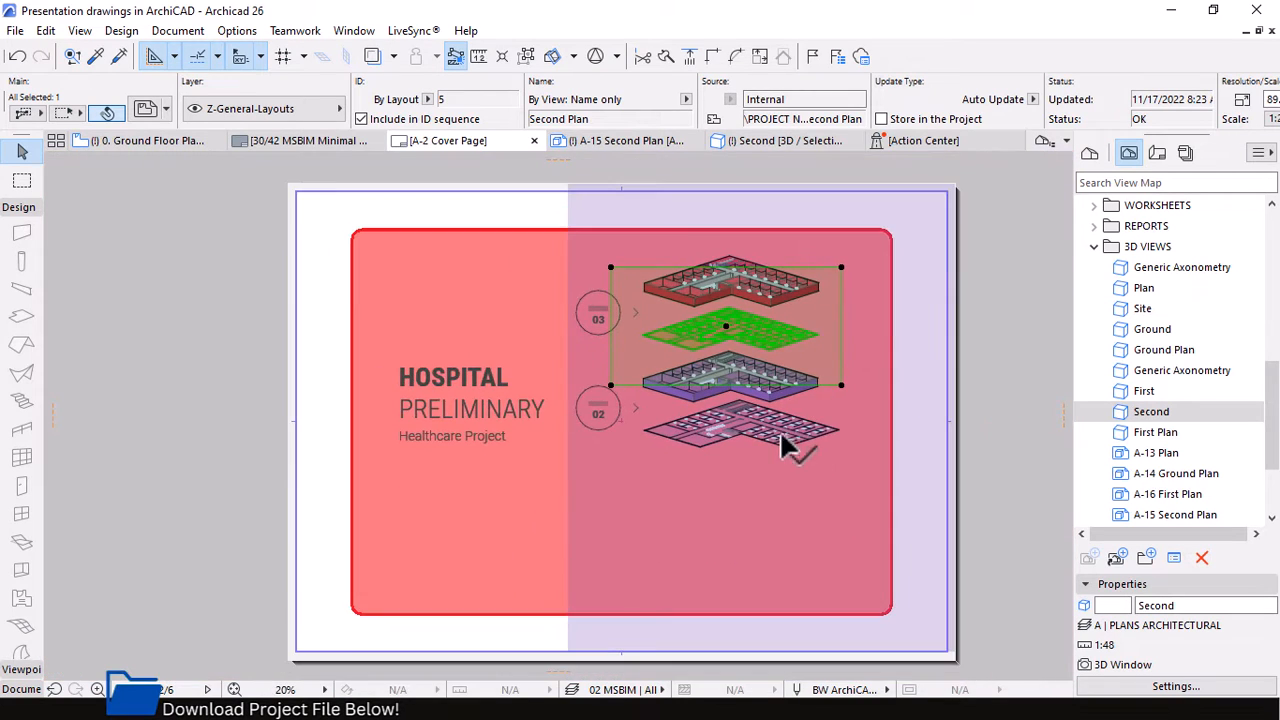
scroll(766, 449, "up", 6)
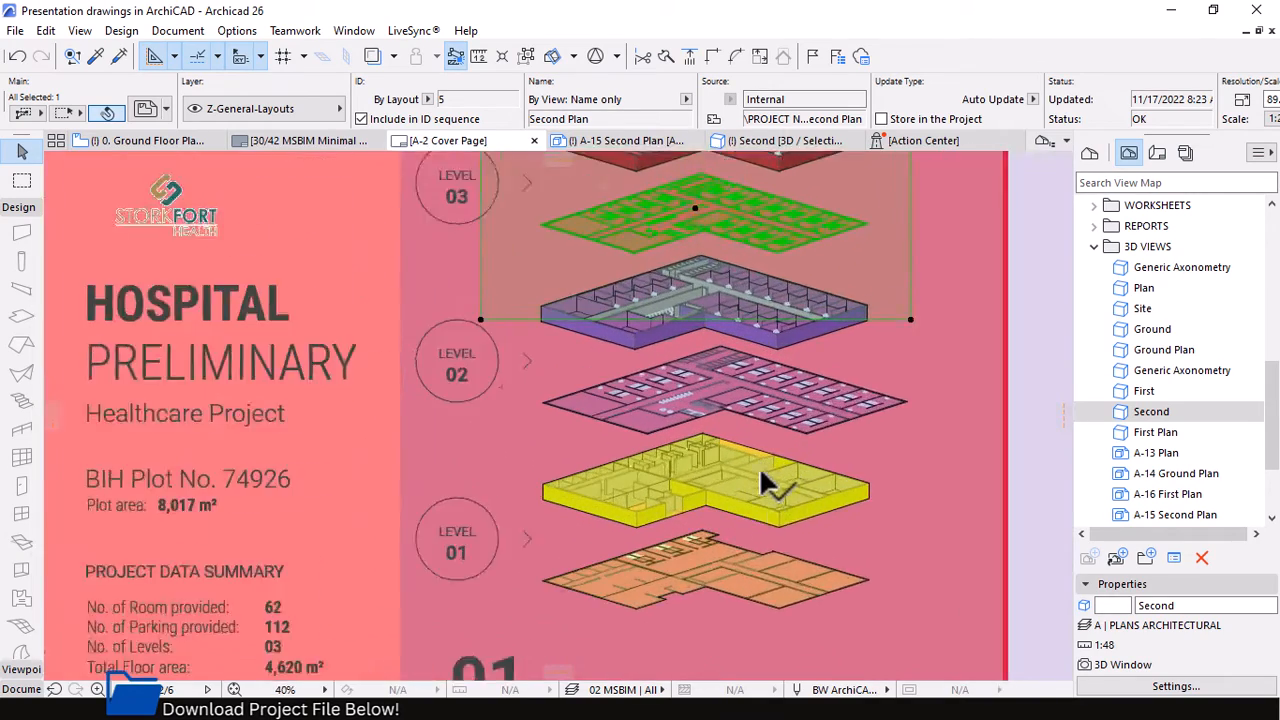
scroll(760, 510, "down", 3)
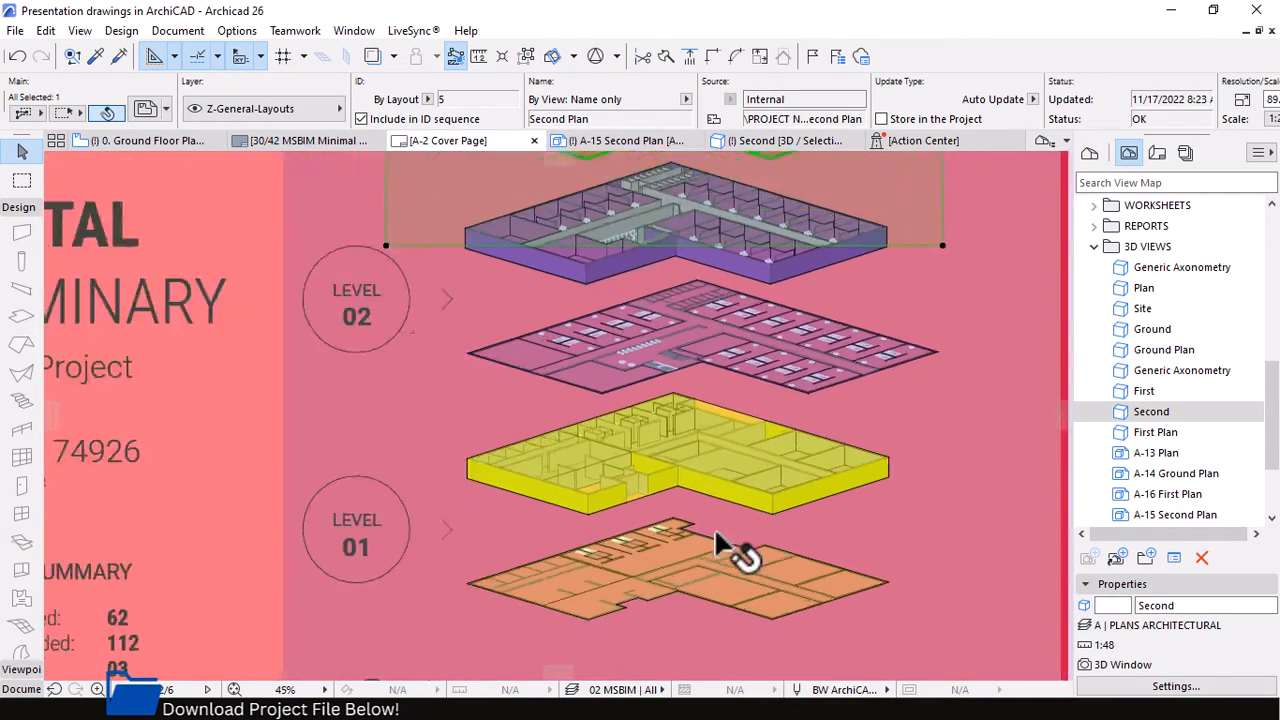
scroll(715, 350, "up", 4)
scroll(710, 480, "down", 4)
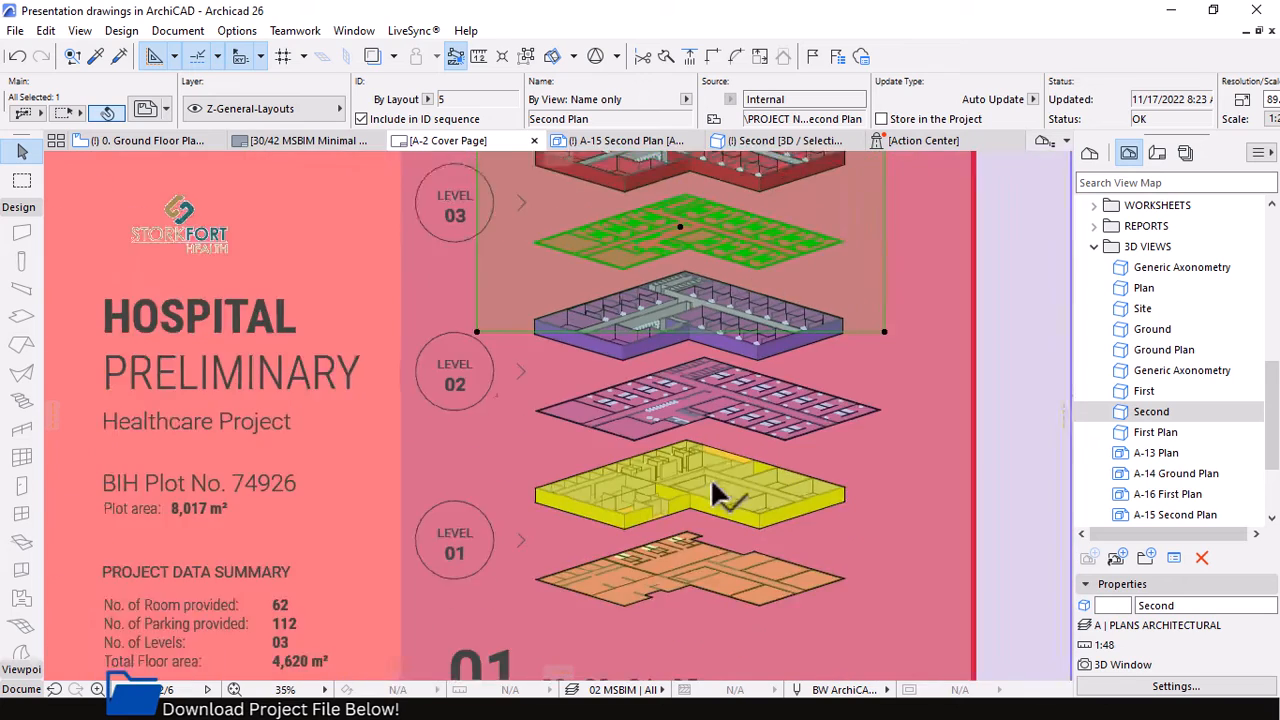
scroll(710, 480, "up", 2)
left_click(705, 488)
right_click(722, 458)
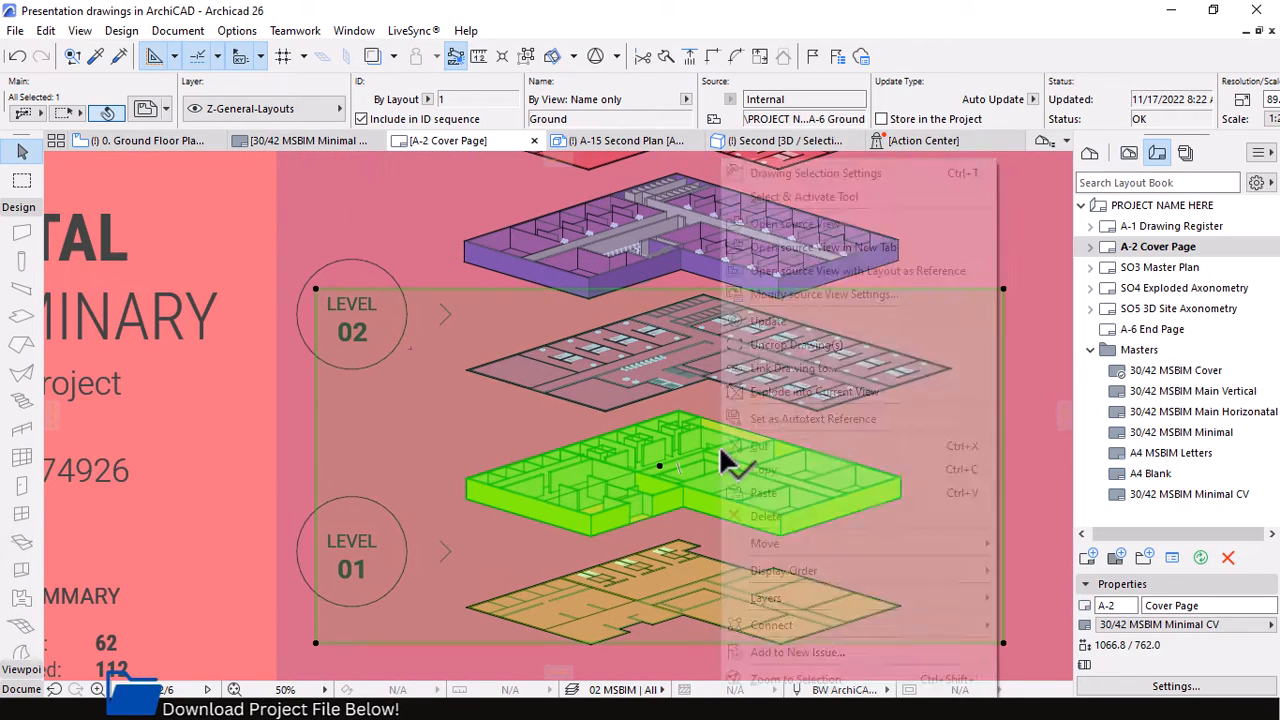
left_click(801, 224)
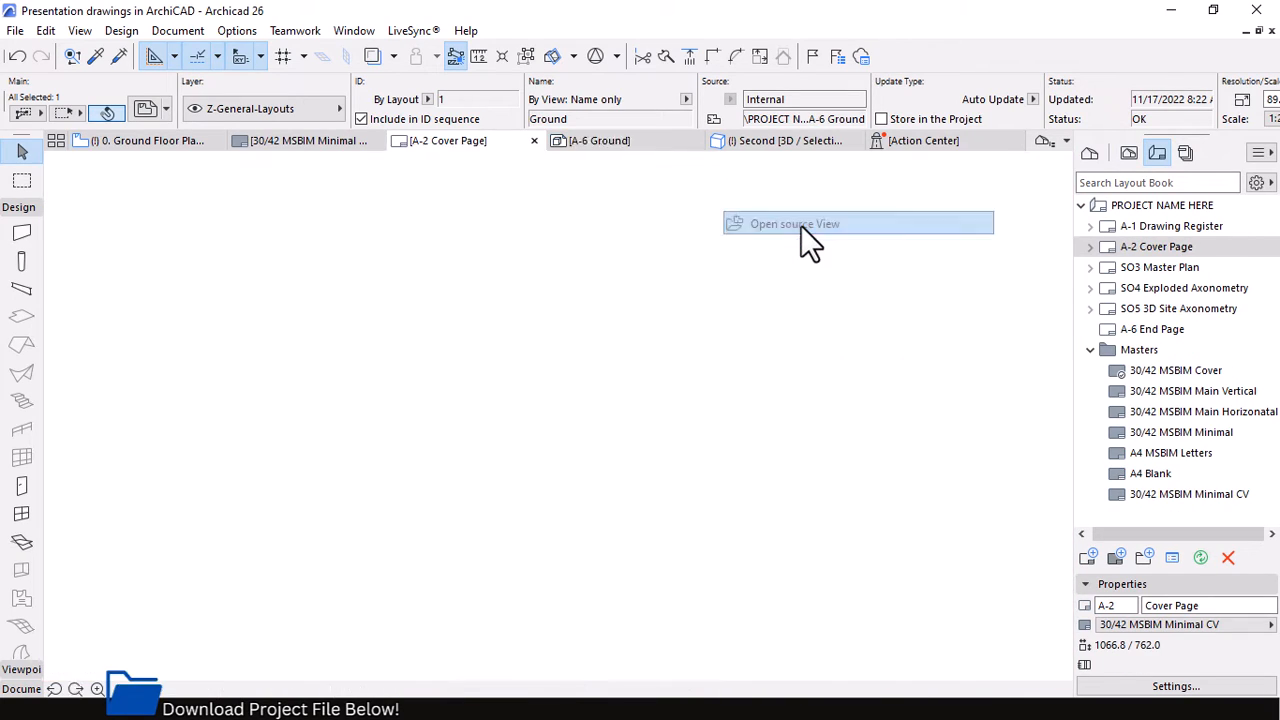
Select the yellow fill covering the ground floor axonometry and examine its fill type, fill pens and contour settings.
scroll(523, 357, "up", 2)
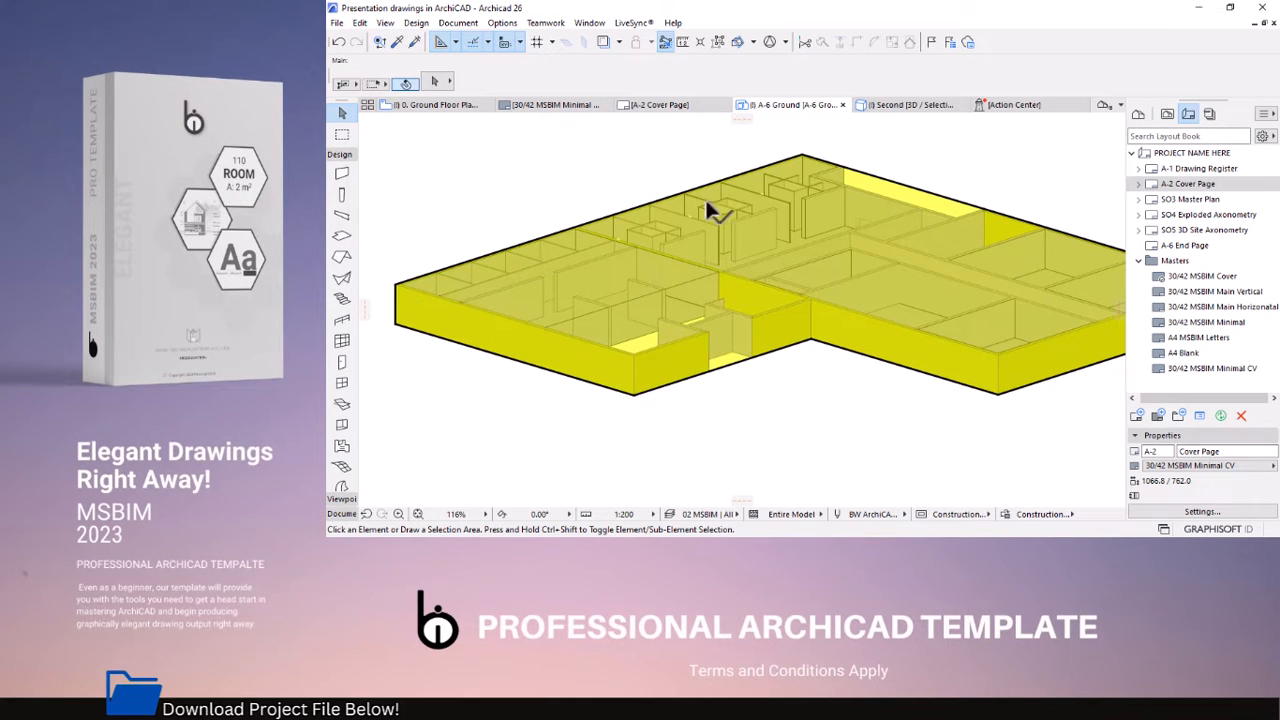
scroll(747, 154, "down", 2)
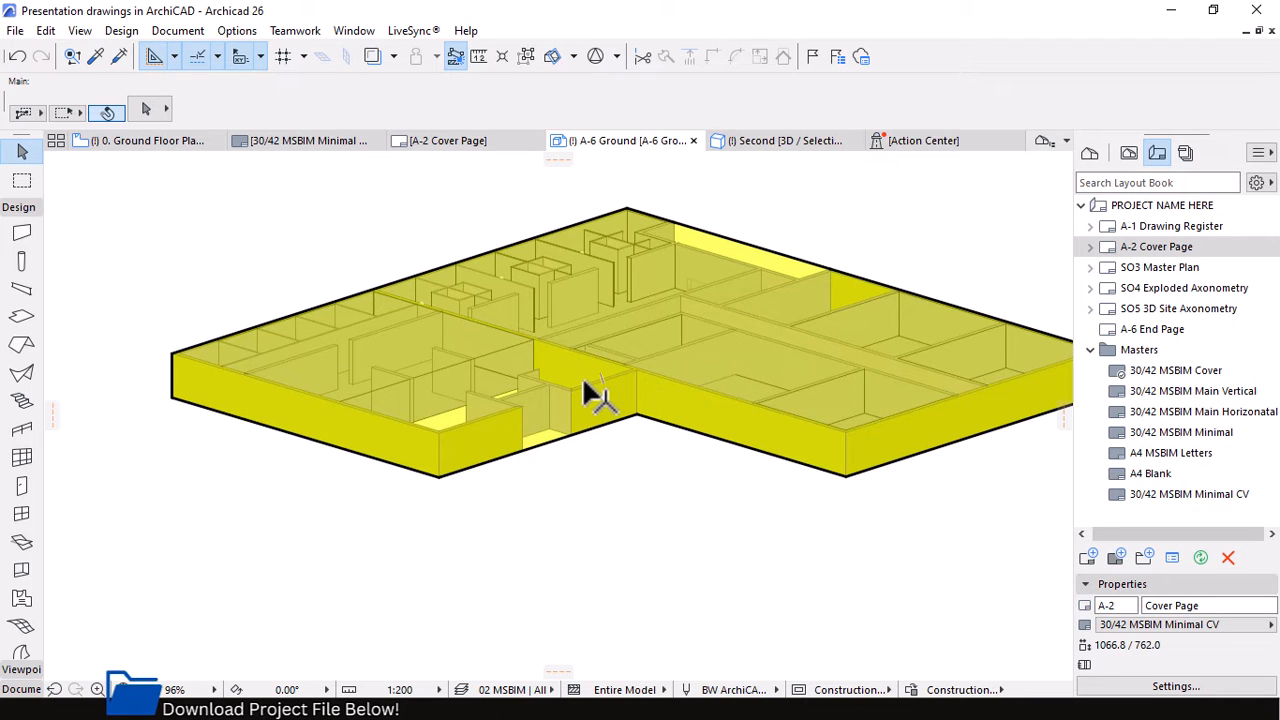
scroll(585, 392, "down", 2)
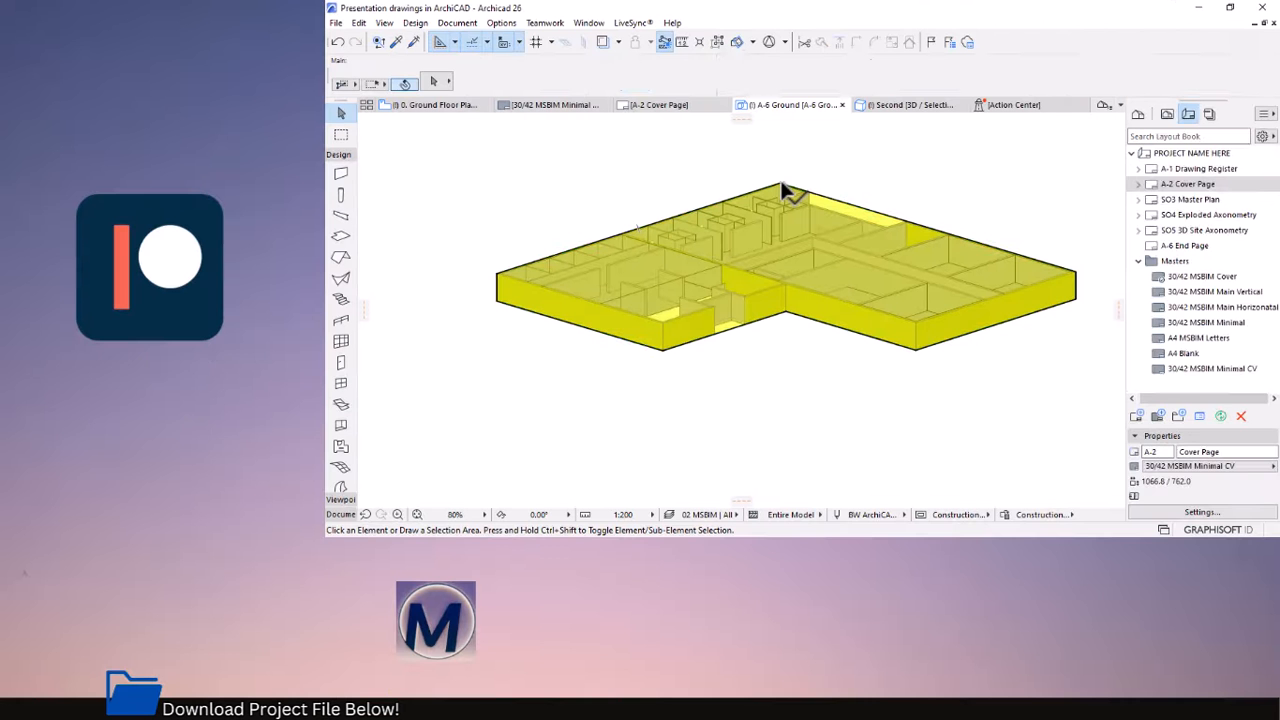
left_click(609, 246)
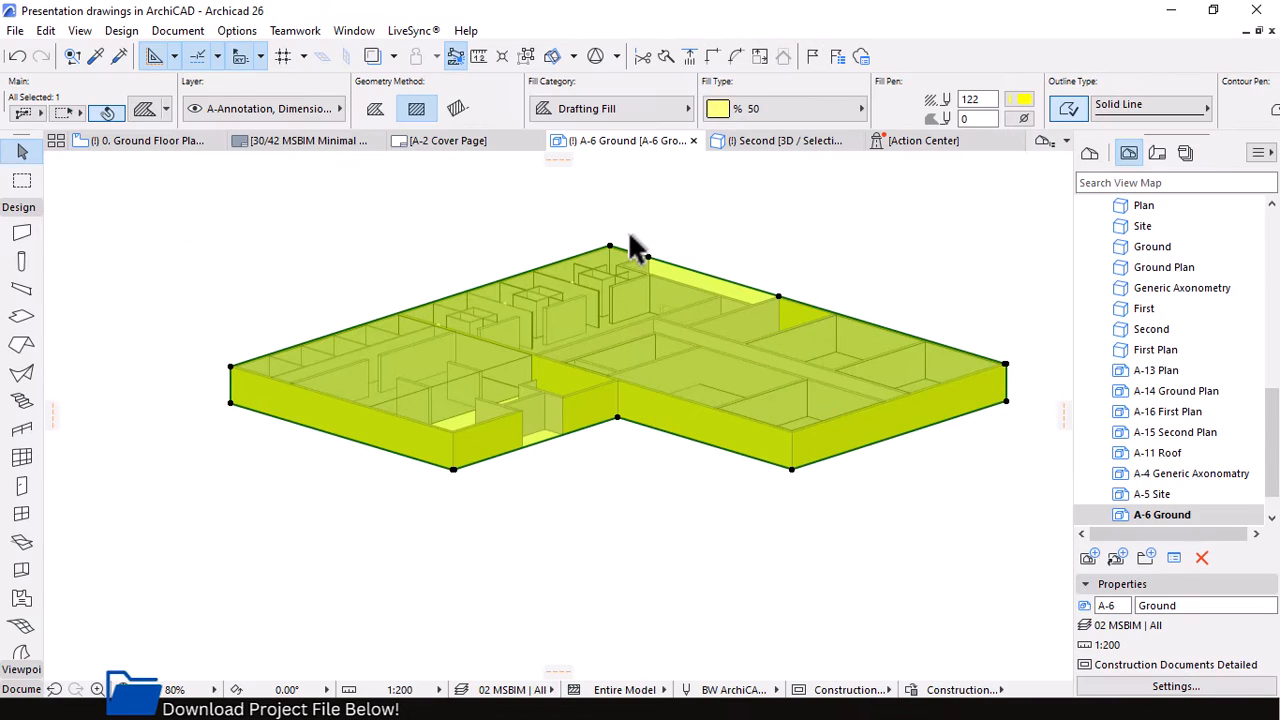
mouse_move(648, 298)
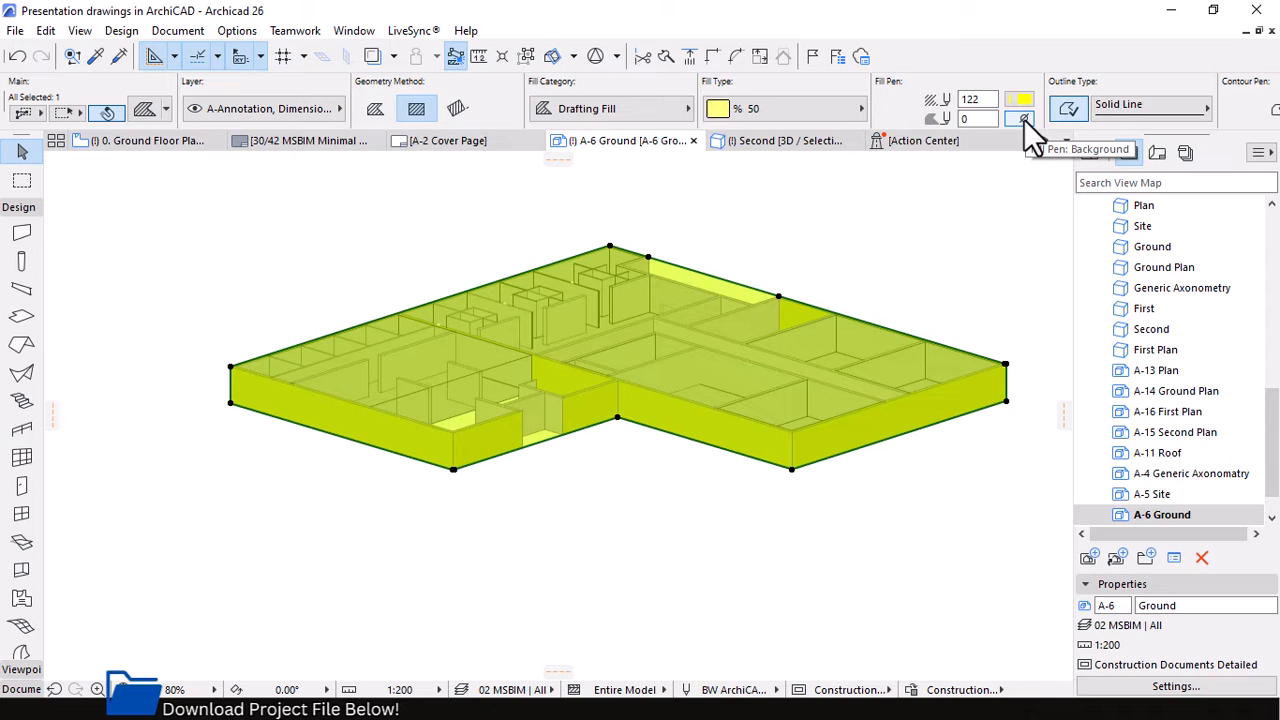
scroll(1020, 116, "down", 3)
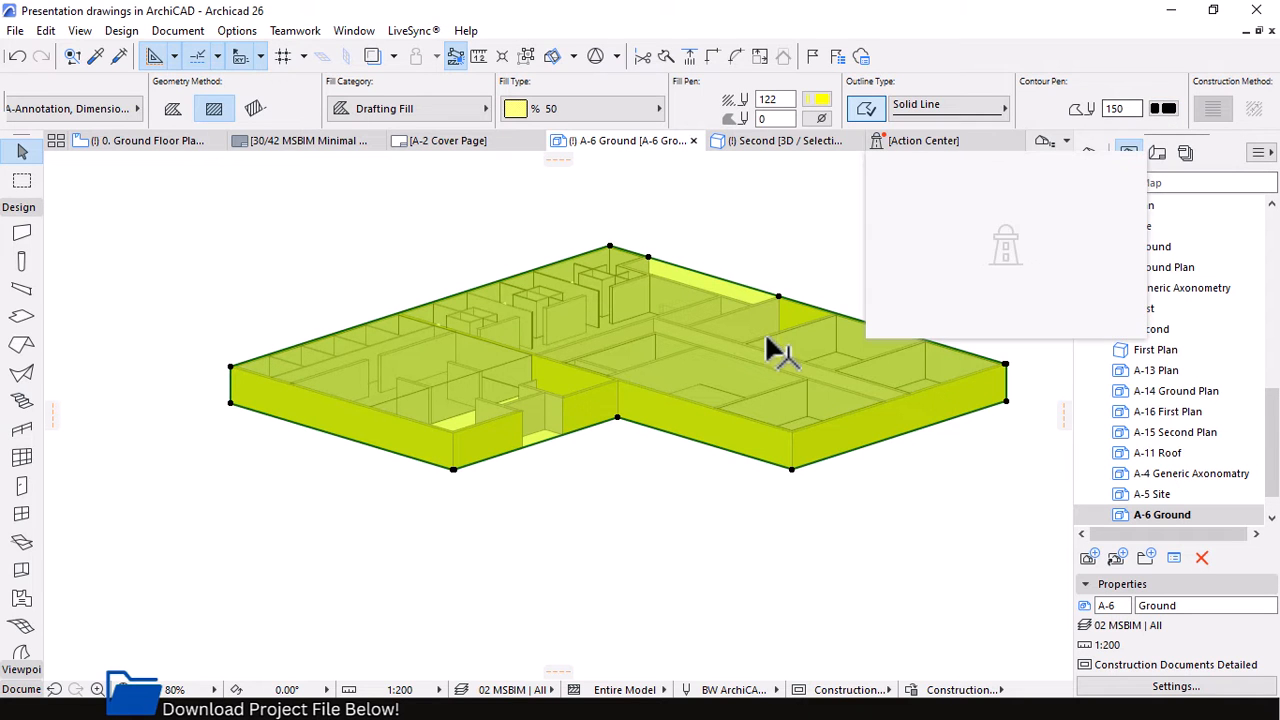
Deselect the ground floor fill and turn off True Line Weight to inspect the axonometry's outline with thin lines.
scroll(372, 413, "up", 5)
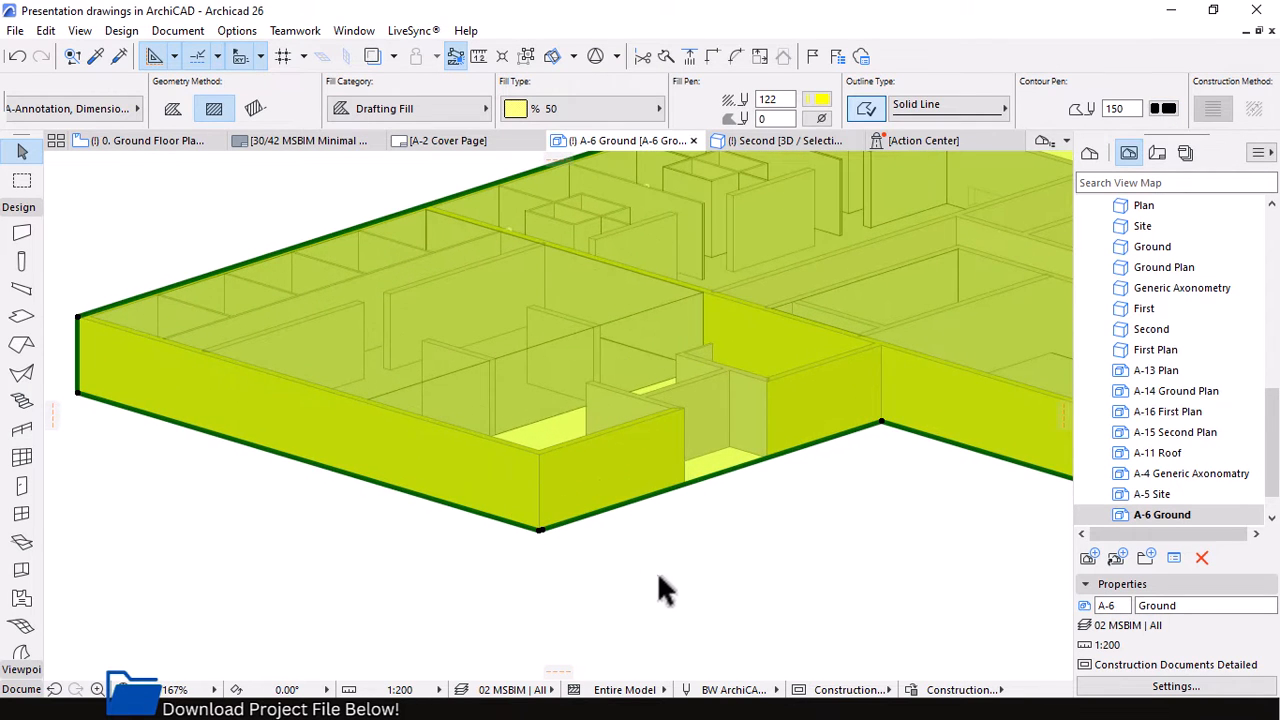
left_click(657, 590)
scroll(500, 480, "down", 3)
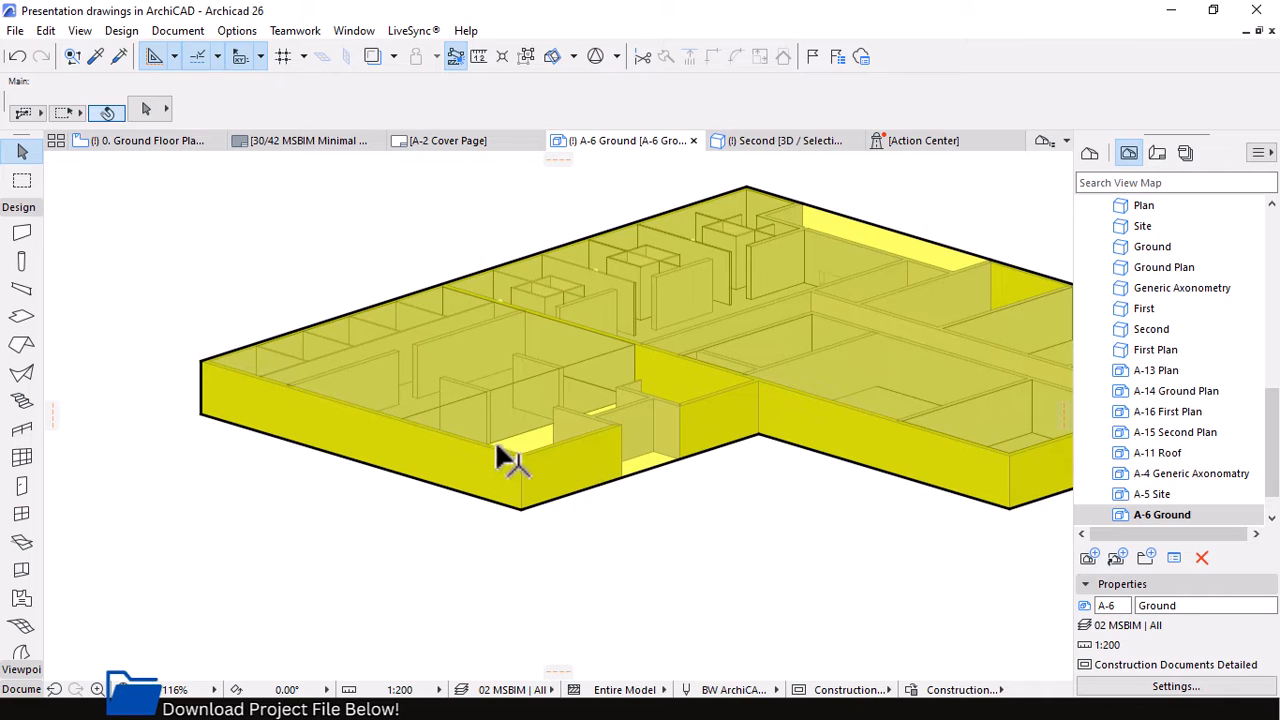
left_click(72, 31)
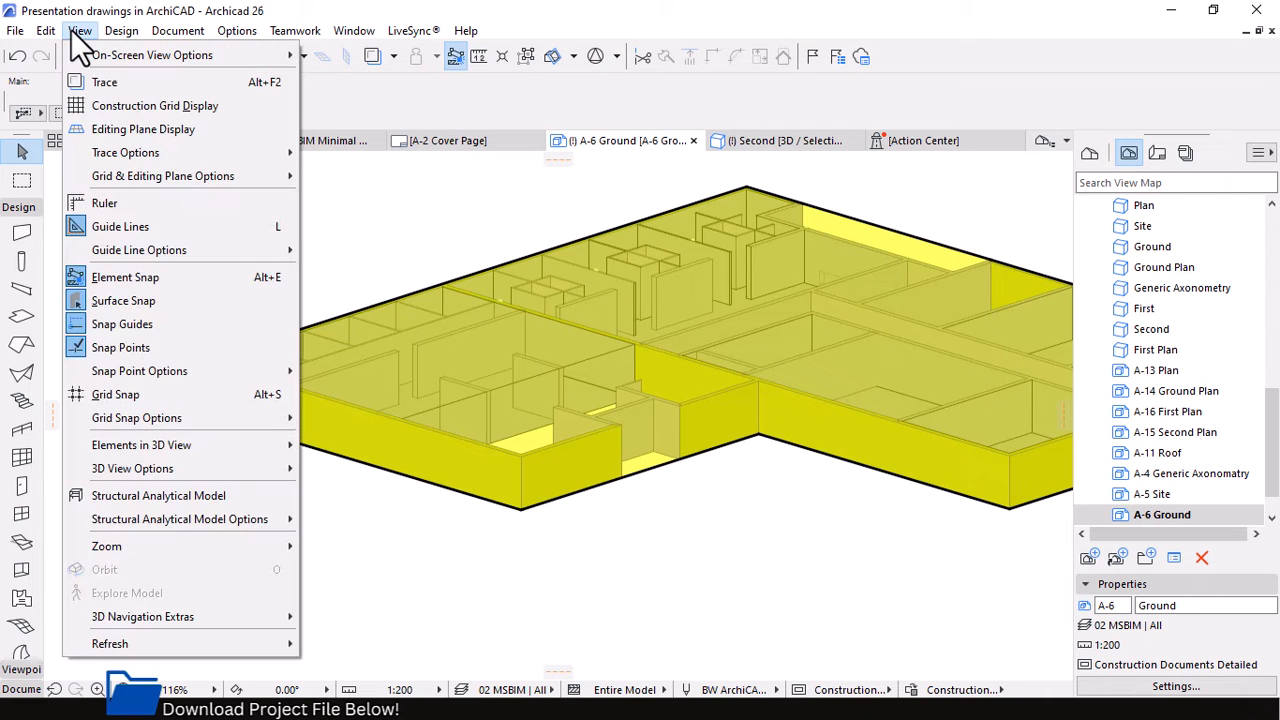
mouse_move(85, 56)
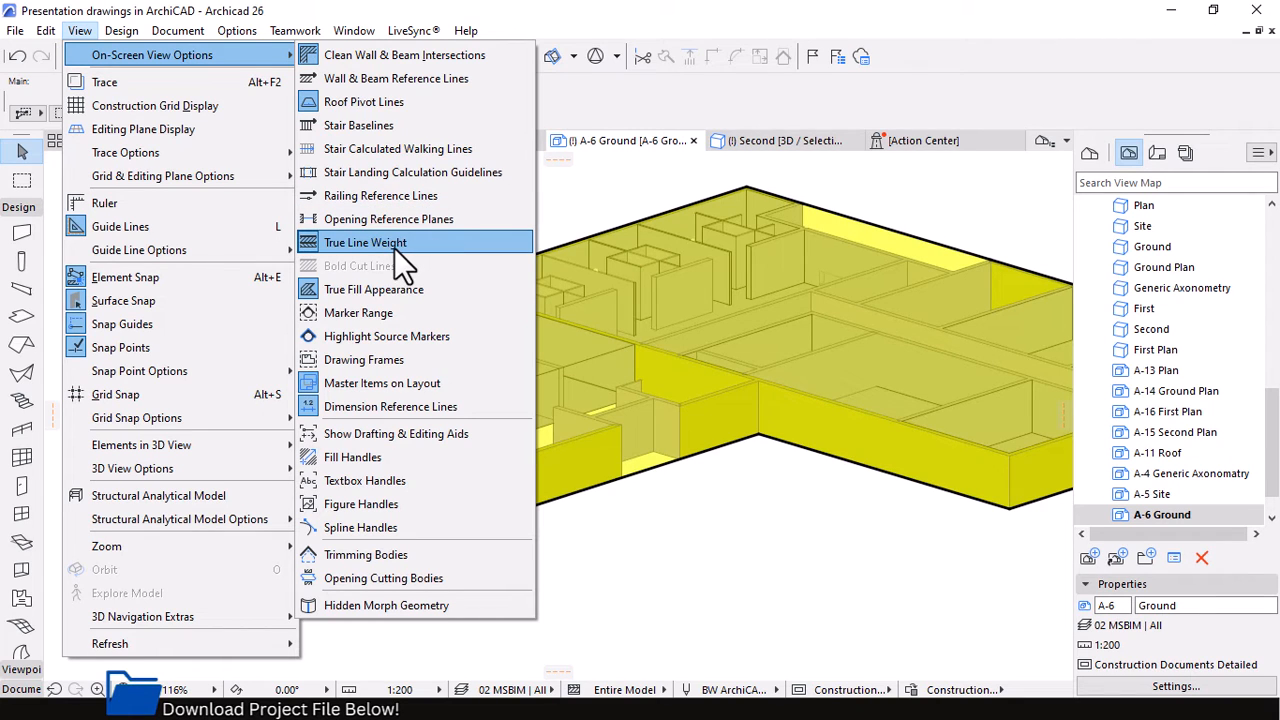
left_click(367, 245)
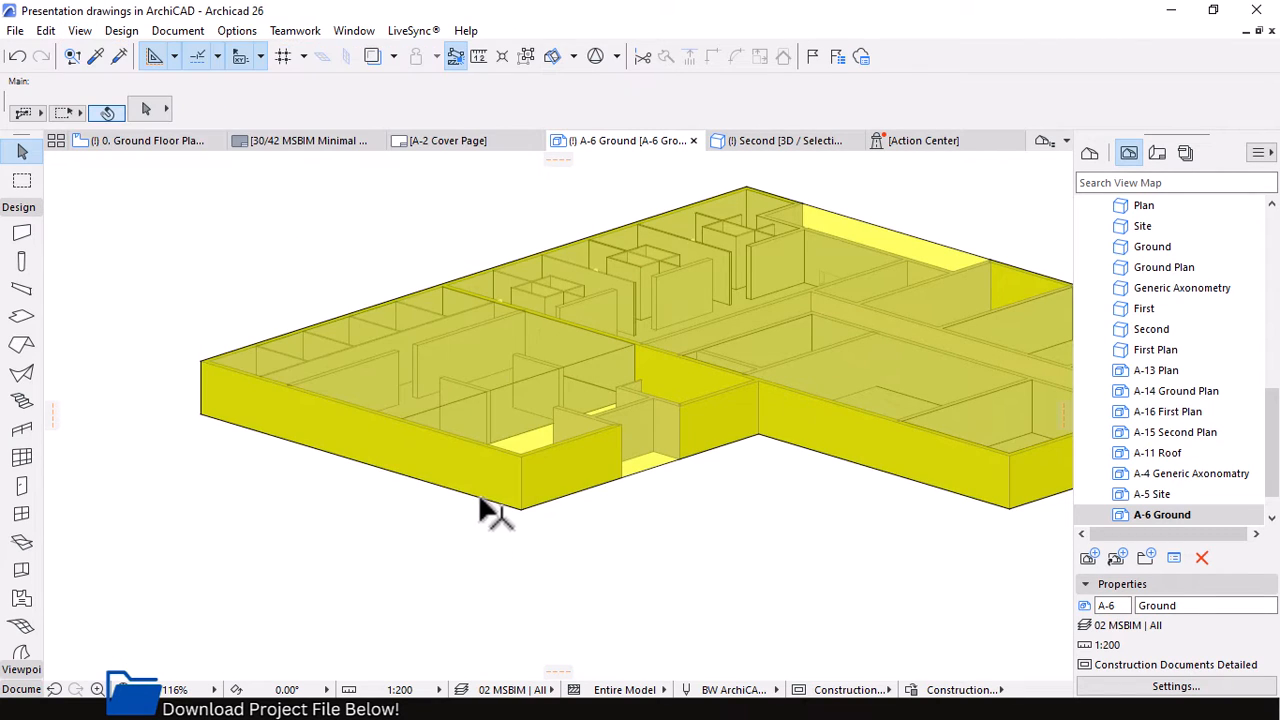
scroll(480, 500, "up", 5)
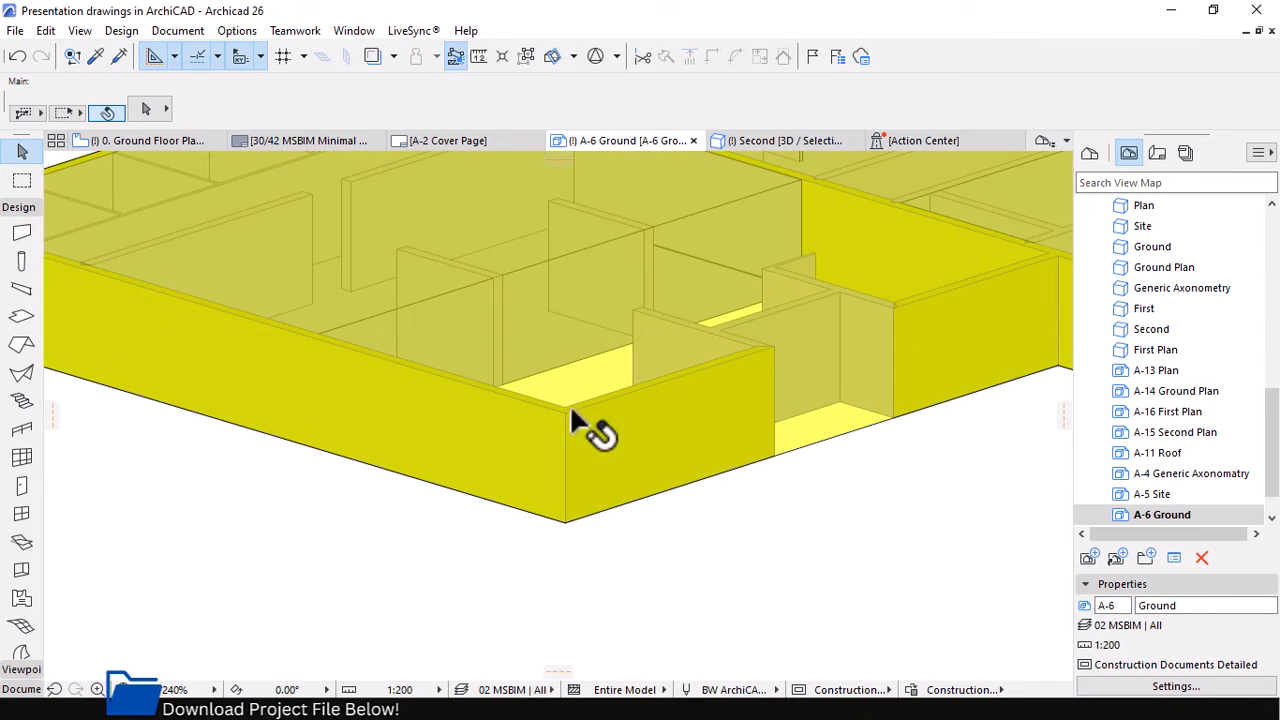
scroll(575, 455, "up", 4)
scroll(600, 448, "down", 3)
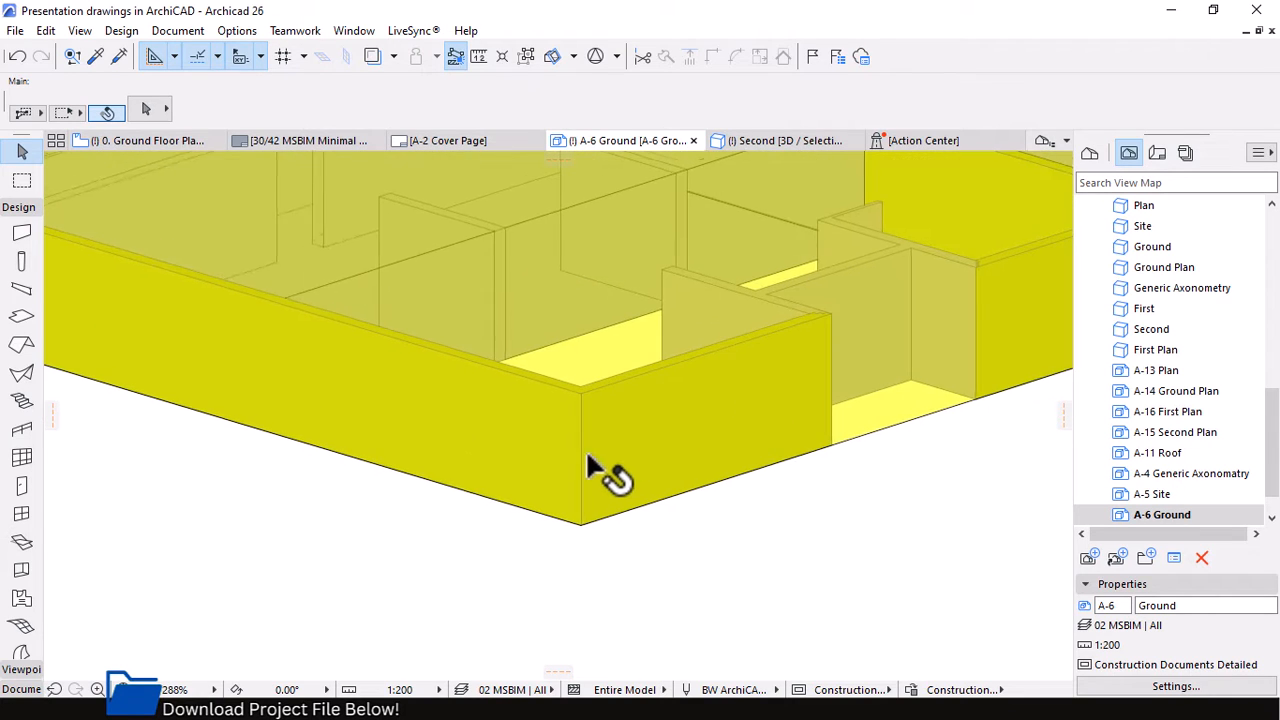
Turn True Line Weight back on and inspect the outer contour around the ground floor axonometry.
left_click(82, 30)
mouse_move(129, 50)
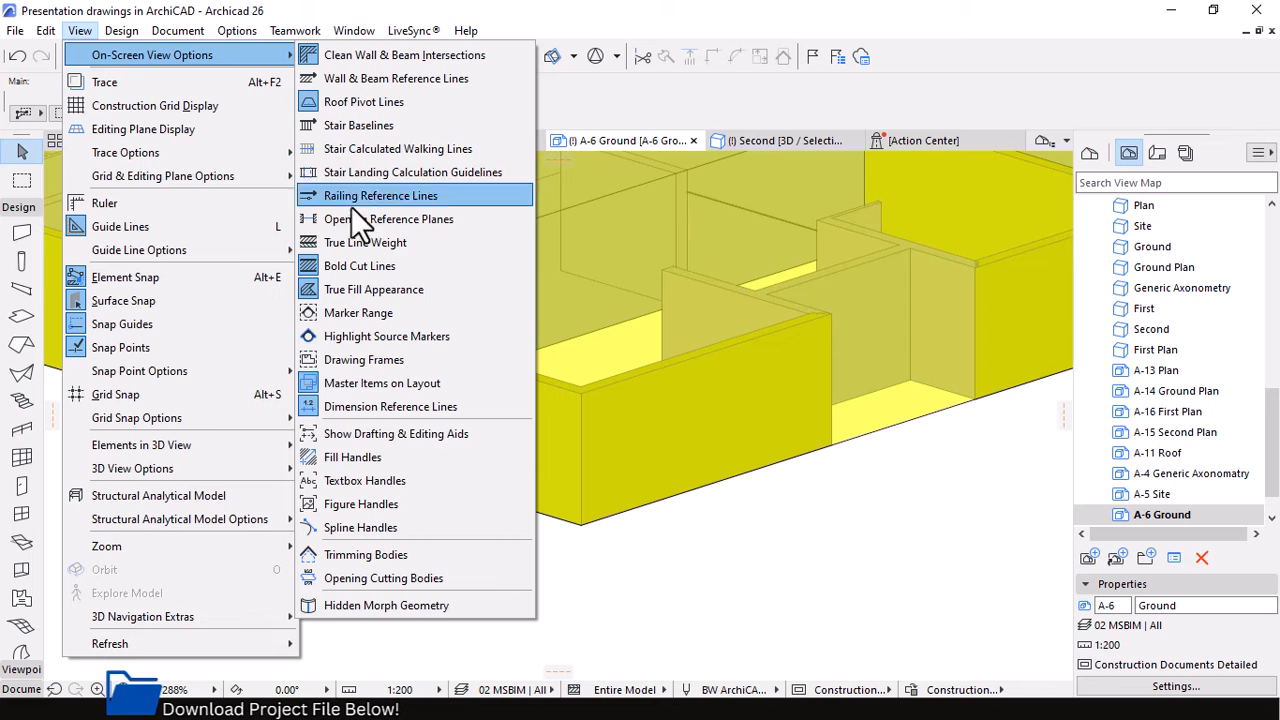
left_click(368, 243)
scroll(700, 545, "down", 3)
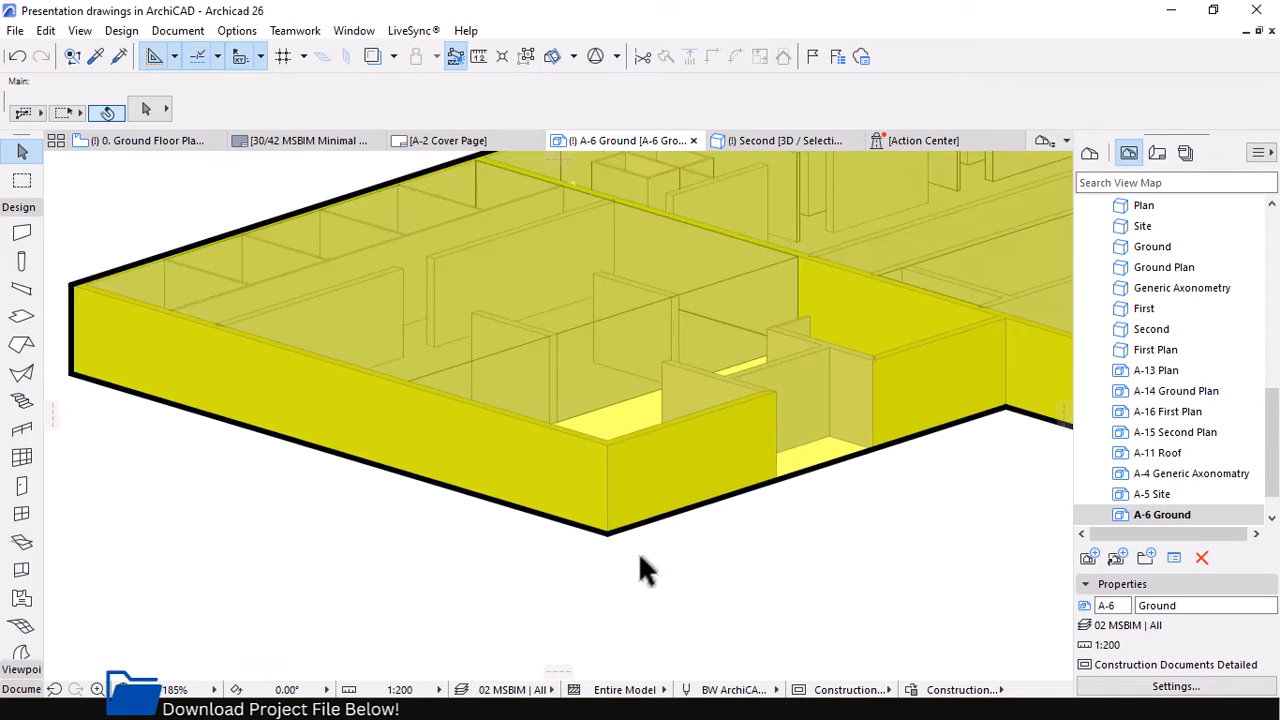
scroll(471, 409, "down", 3)
scroll(563, 477, "down", 1)
scroll(744, 478, "up", 1)
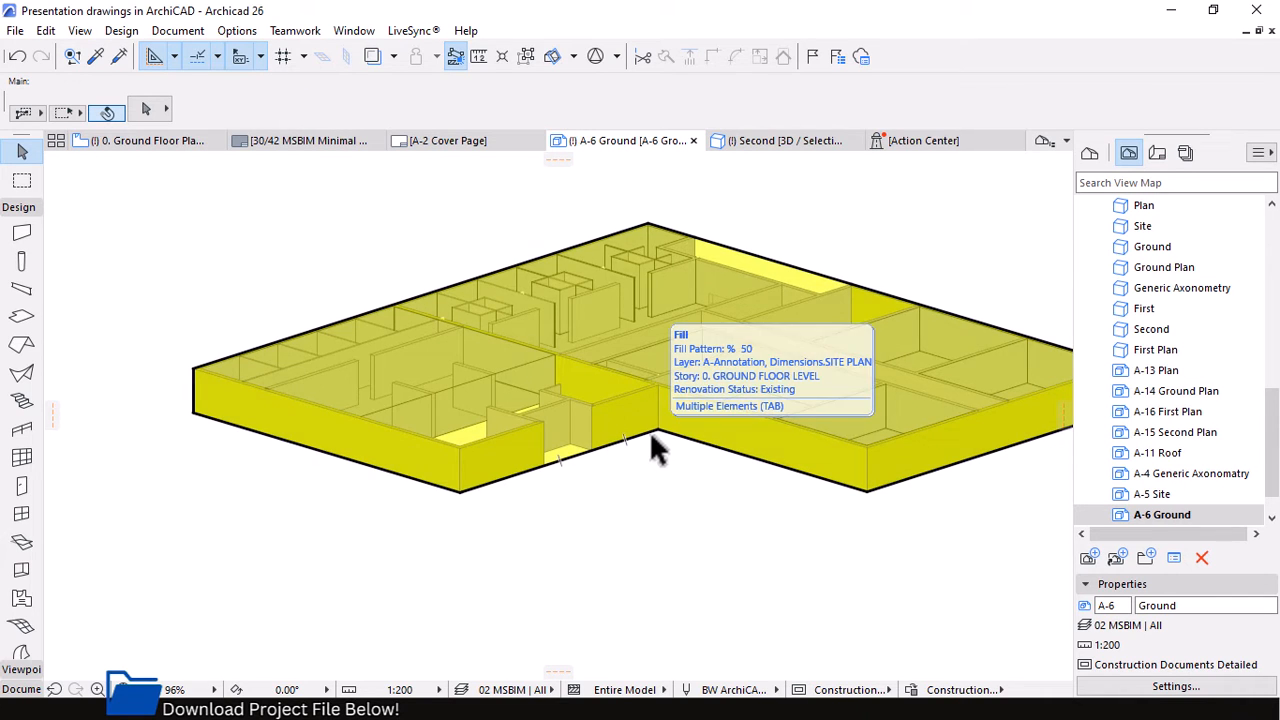
scroll(510, 485, "down", 1)
Return to the A-2 Cover Page layout and open the source view of the orange Ground Plan drawing at level 01.
mouse_move(434, 140)
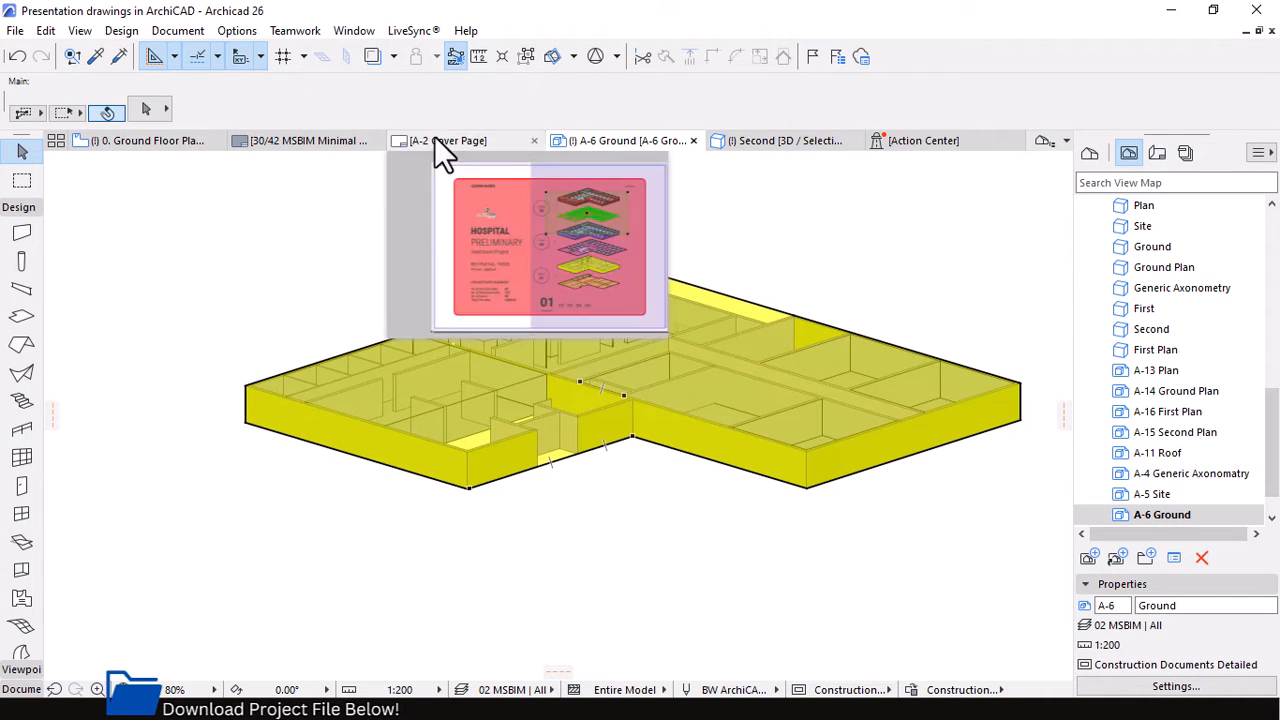
left_click(434, 140)
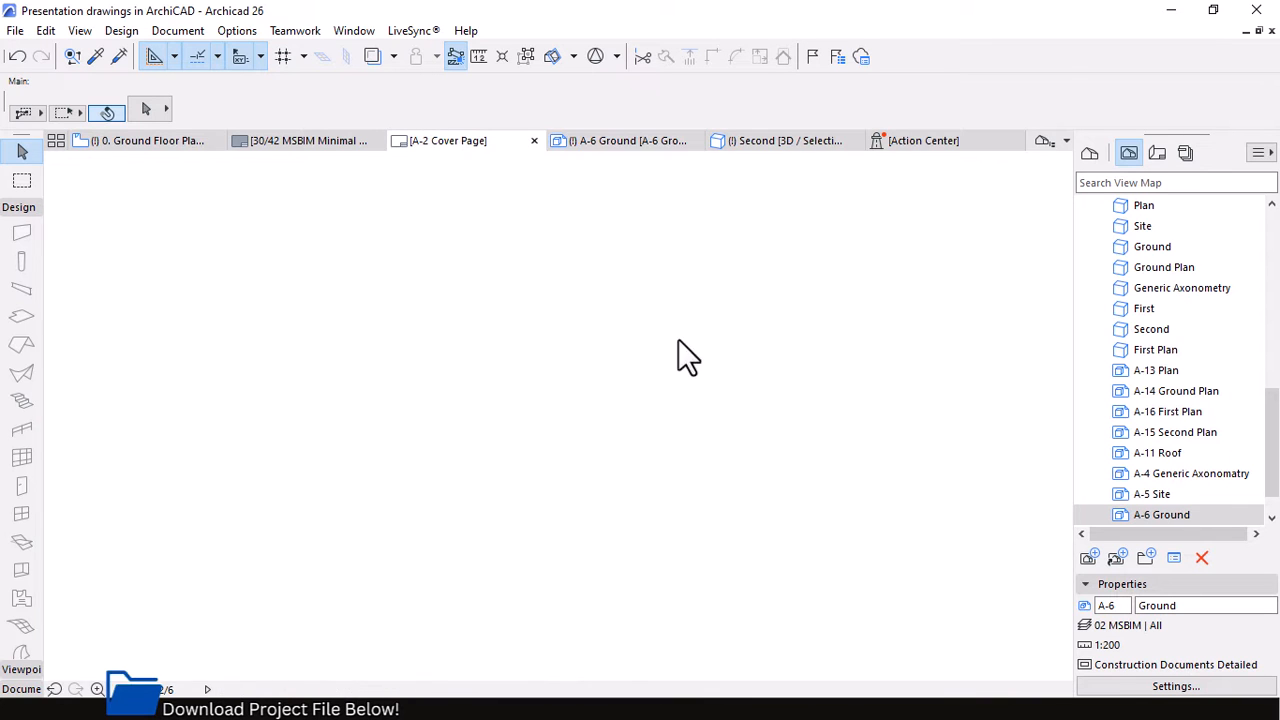
scroll(590, 290, "down", 2)
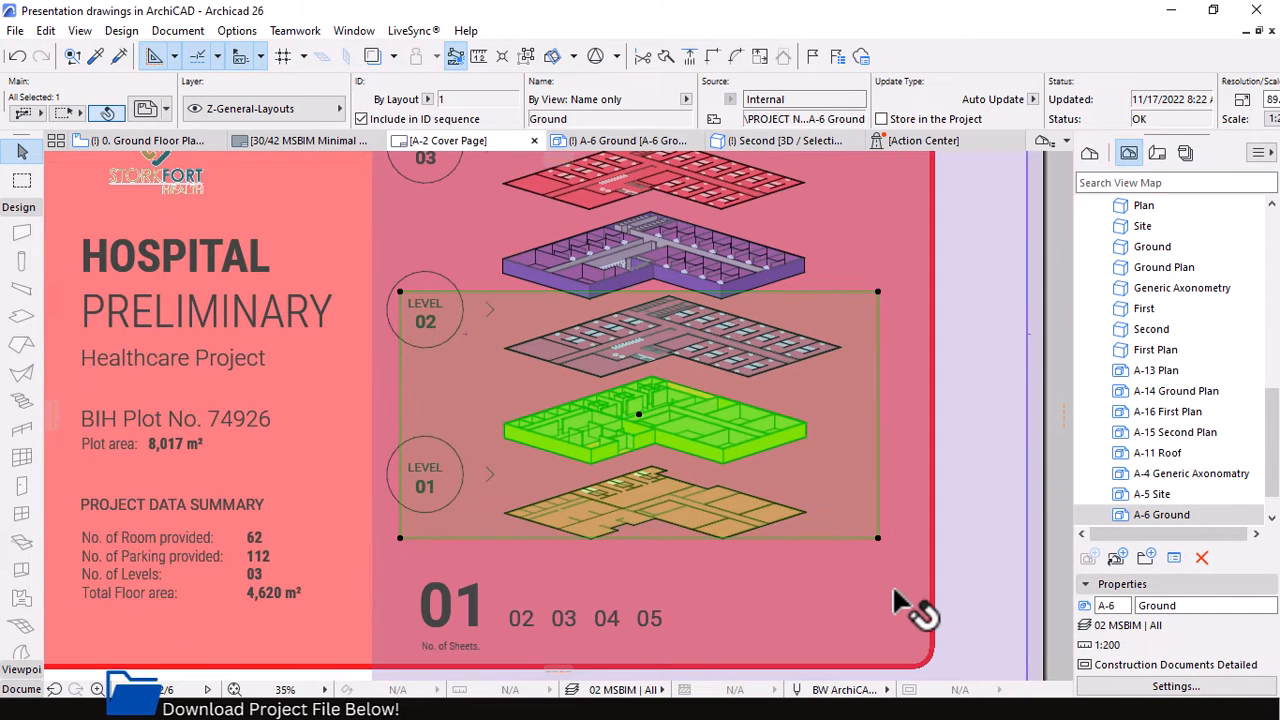
scroll(684, 590, "up", 1)
left_click(690, 503)
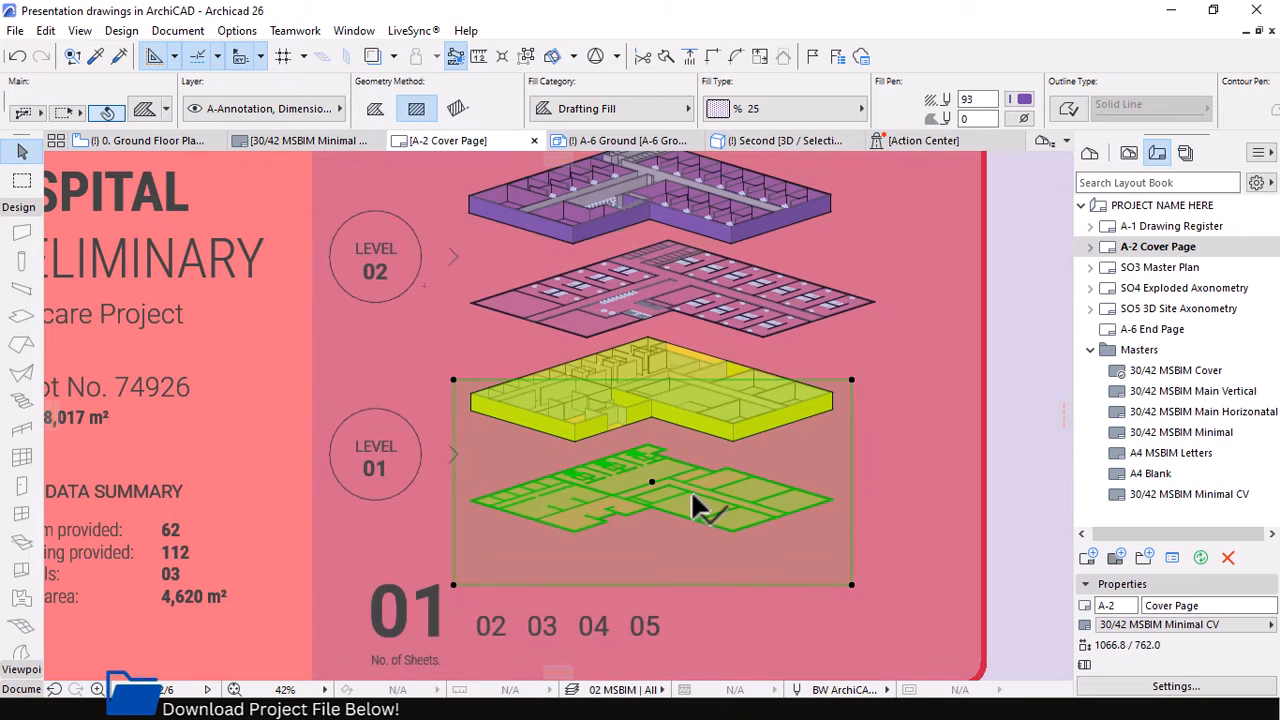
scroll(672, 527, "up", 5)
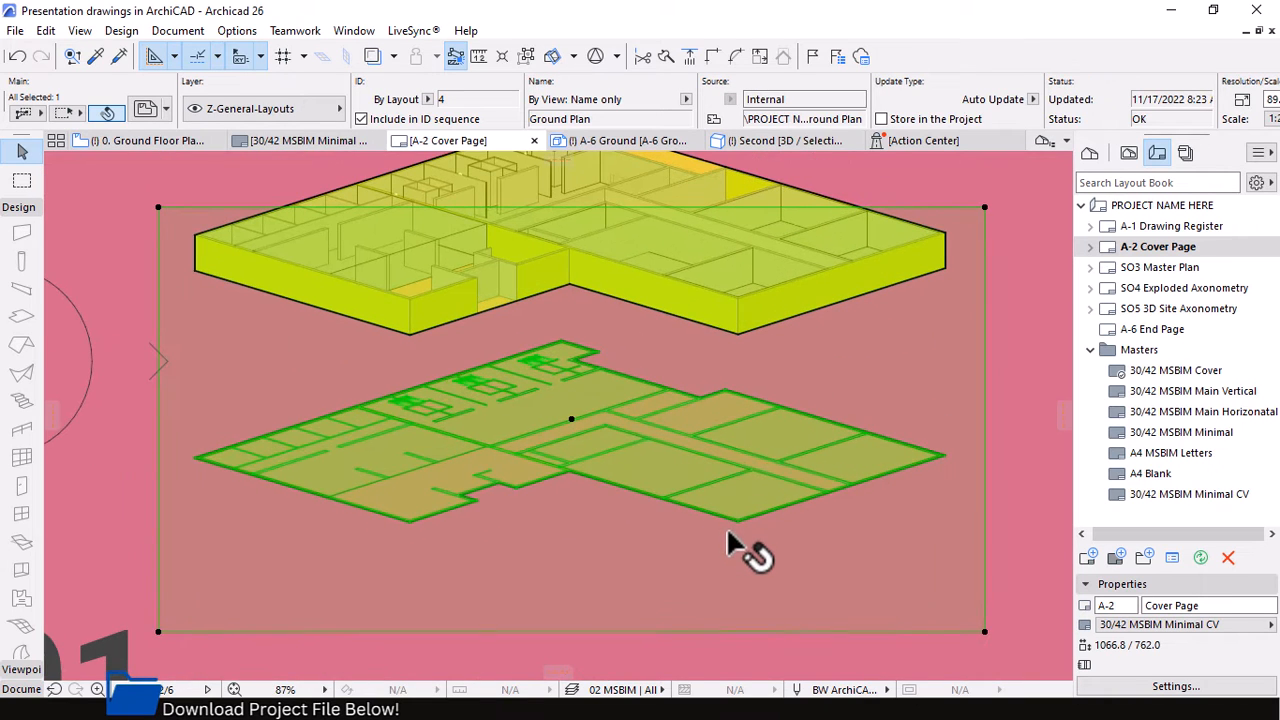
right_click(590, 395)
left_click(650, 226)
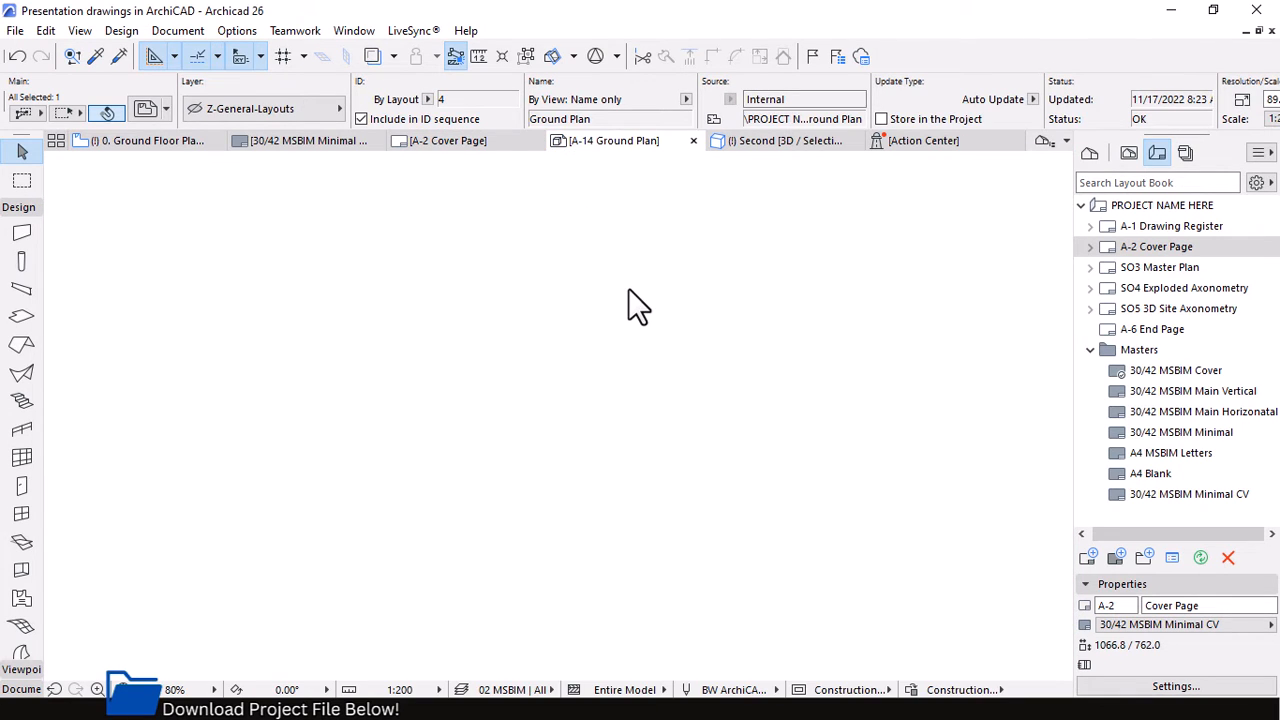
Examine the flattened ground plan's thick outer contour, pale yellow fill and internal wall lines.
scroll(403, 491, "up", 2)
scroll(594, 491, "down", 2)
scroll(346, 560, "up", 5)
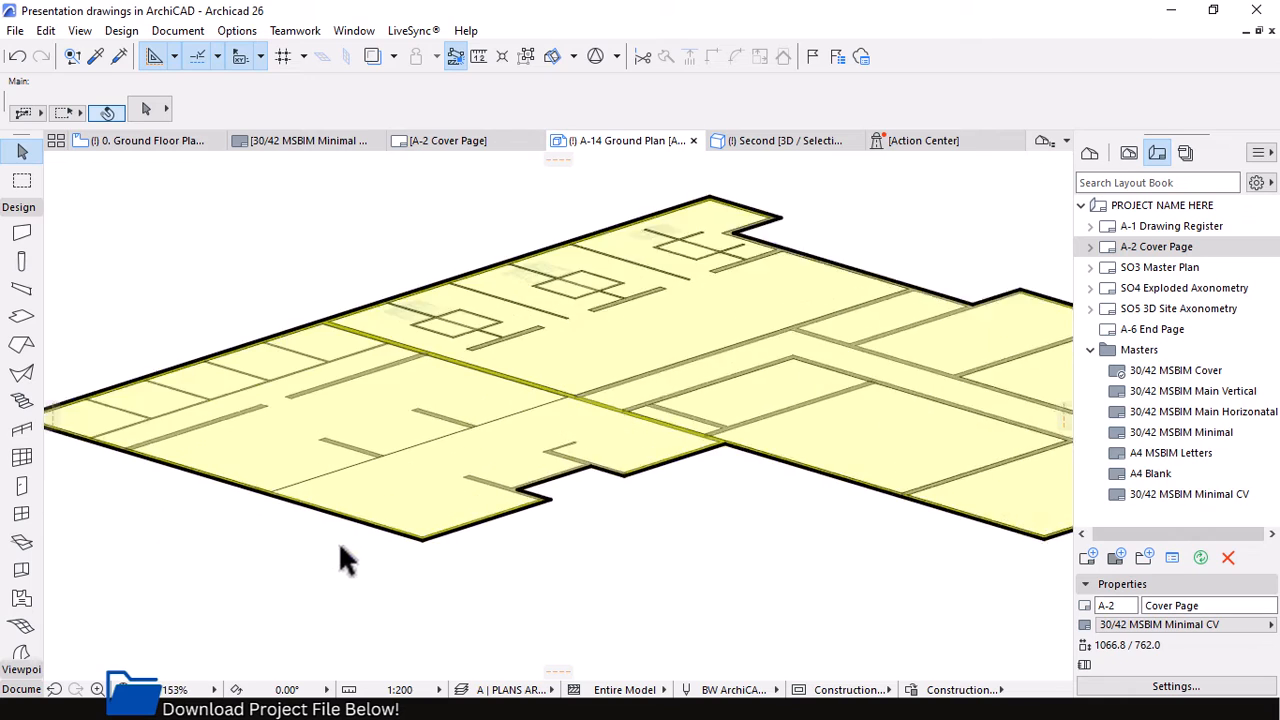
scroll(427, 541, "up", 1)
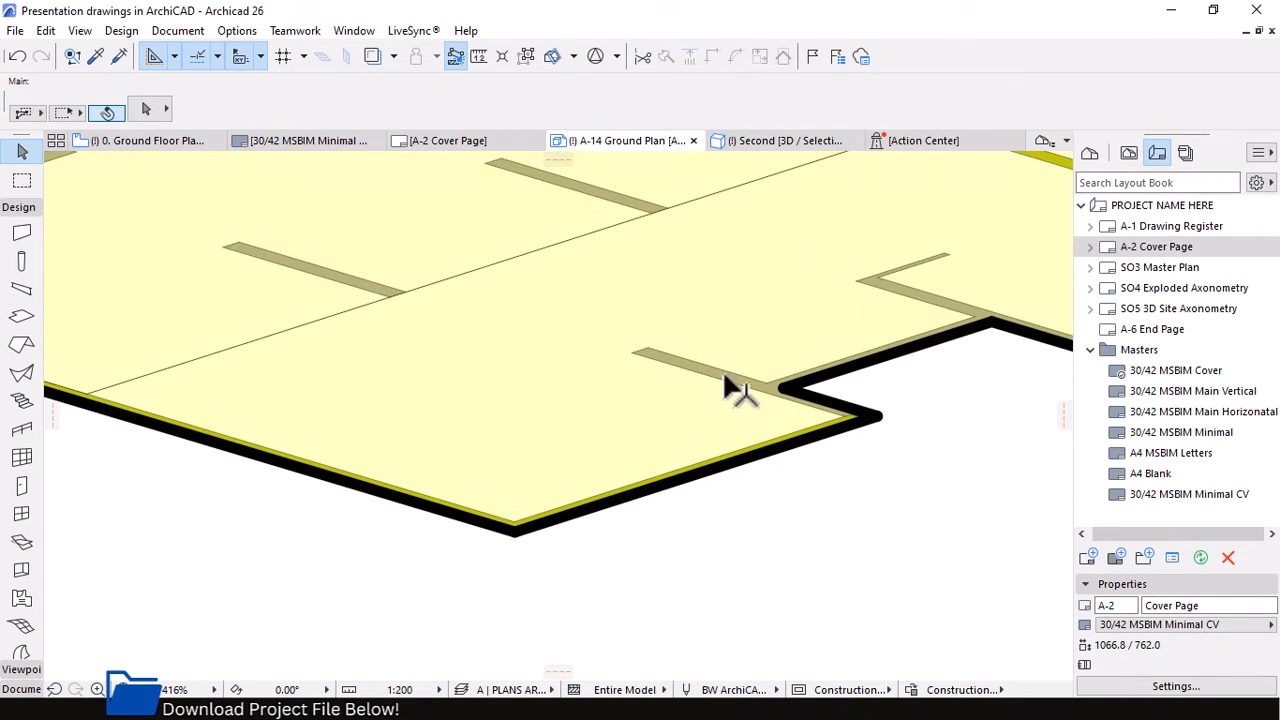
scroll(294, 451, "down", 5)
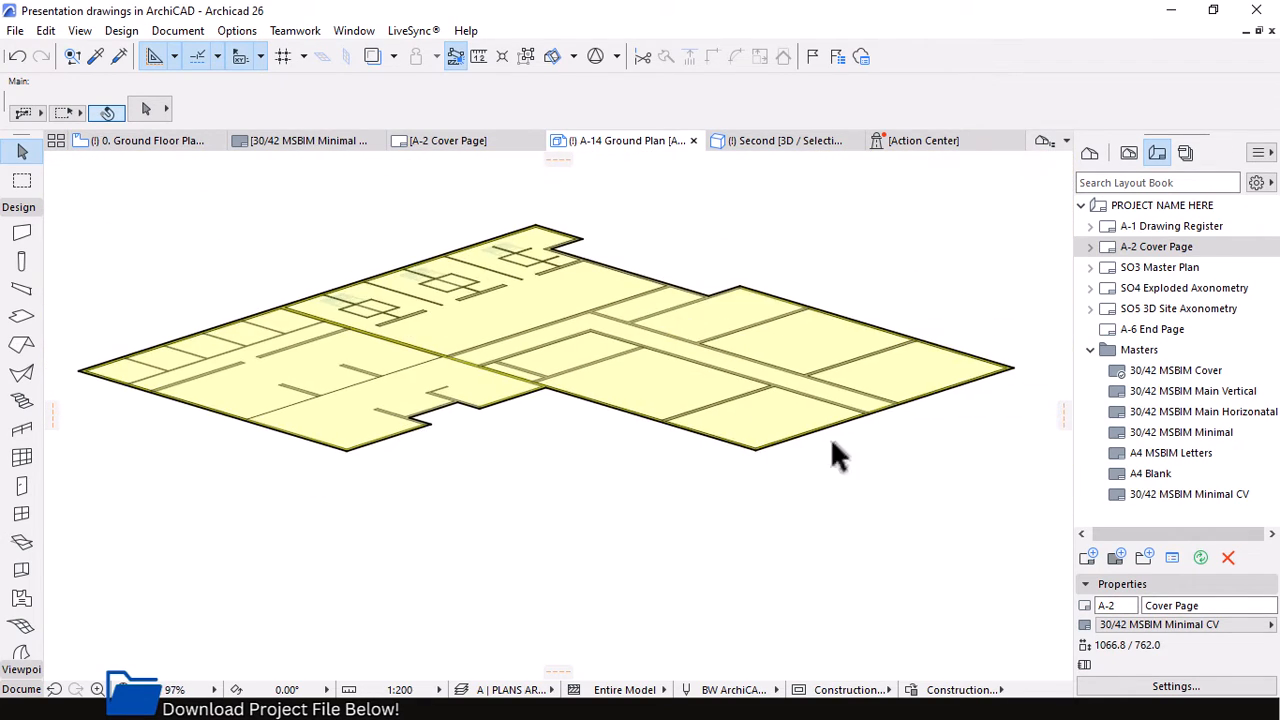
scroll(700, 293, "up", 3)
scroll(700, 335, "down", 1)
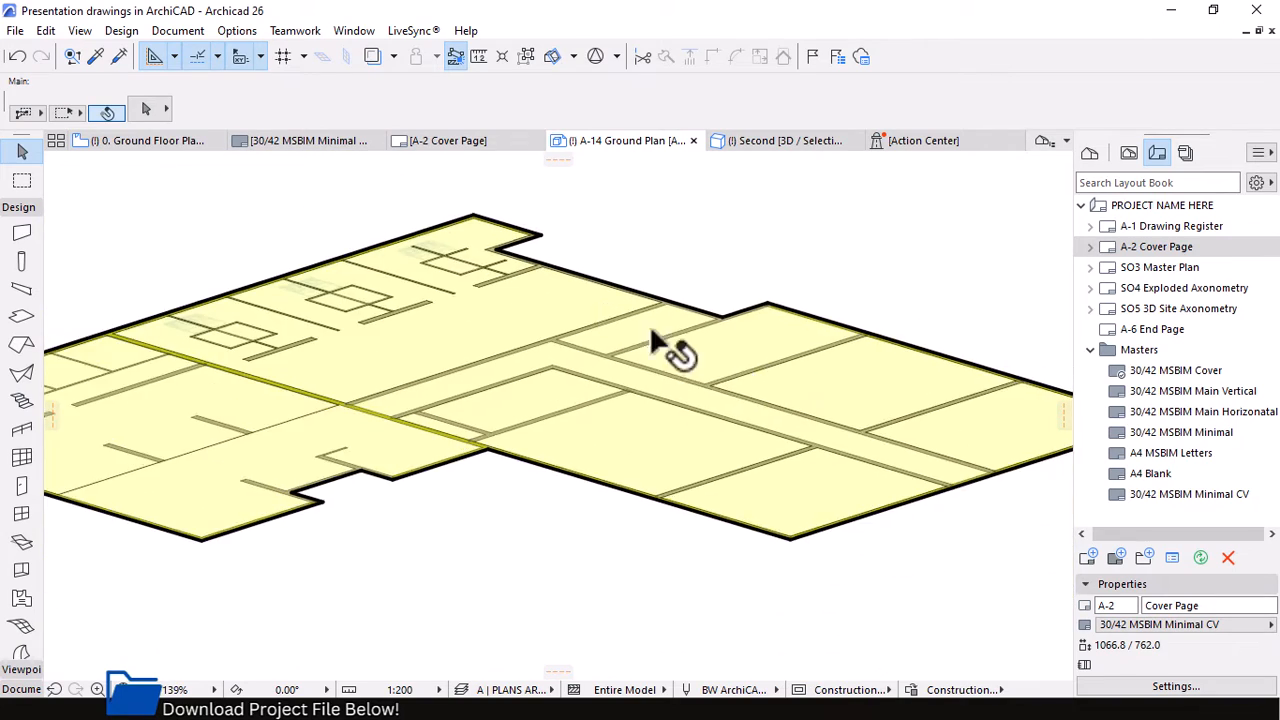
scroll(650, 340, "up", 3)
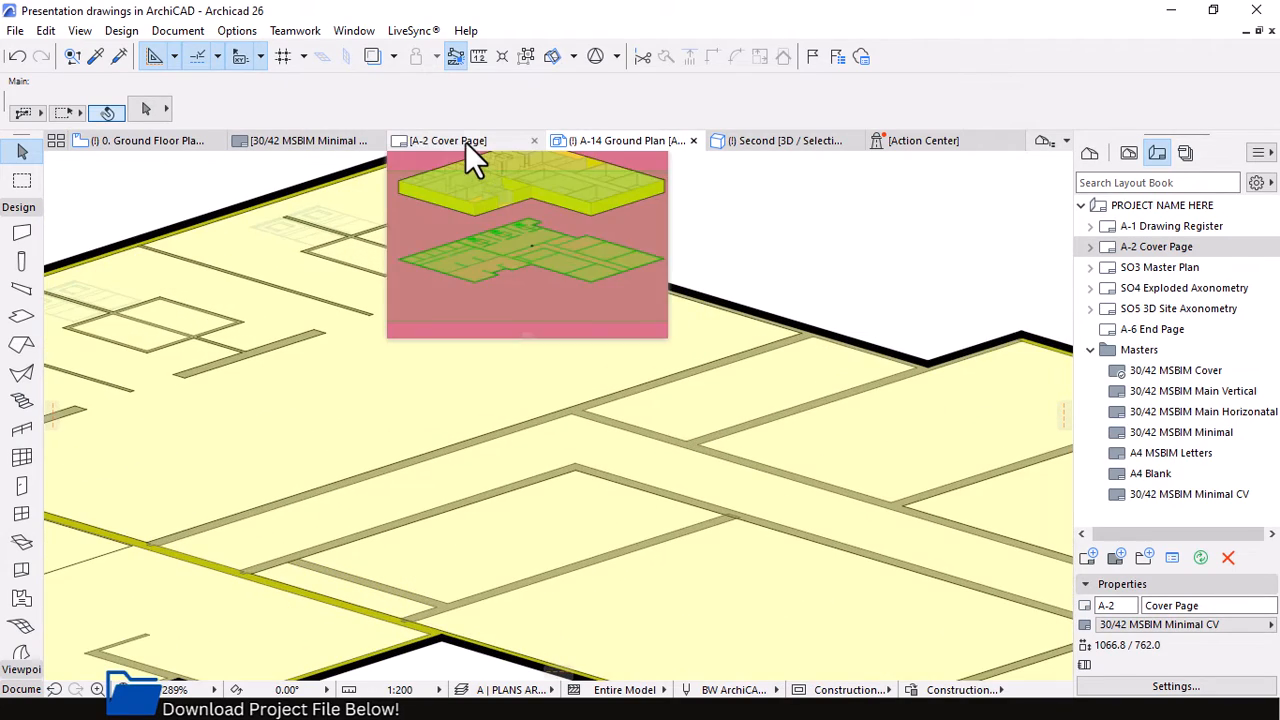
Return to the cover page, deselect the Ground Plan drawing and review the stacked drawings and project data summary text.
left_click(465, 142)
left_click(725, 400)
scroll(770, 425, "down", 5)
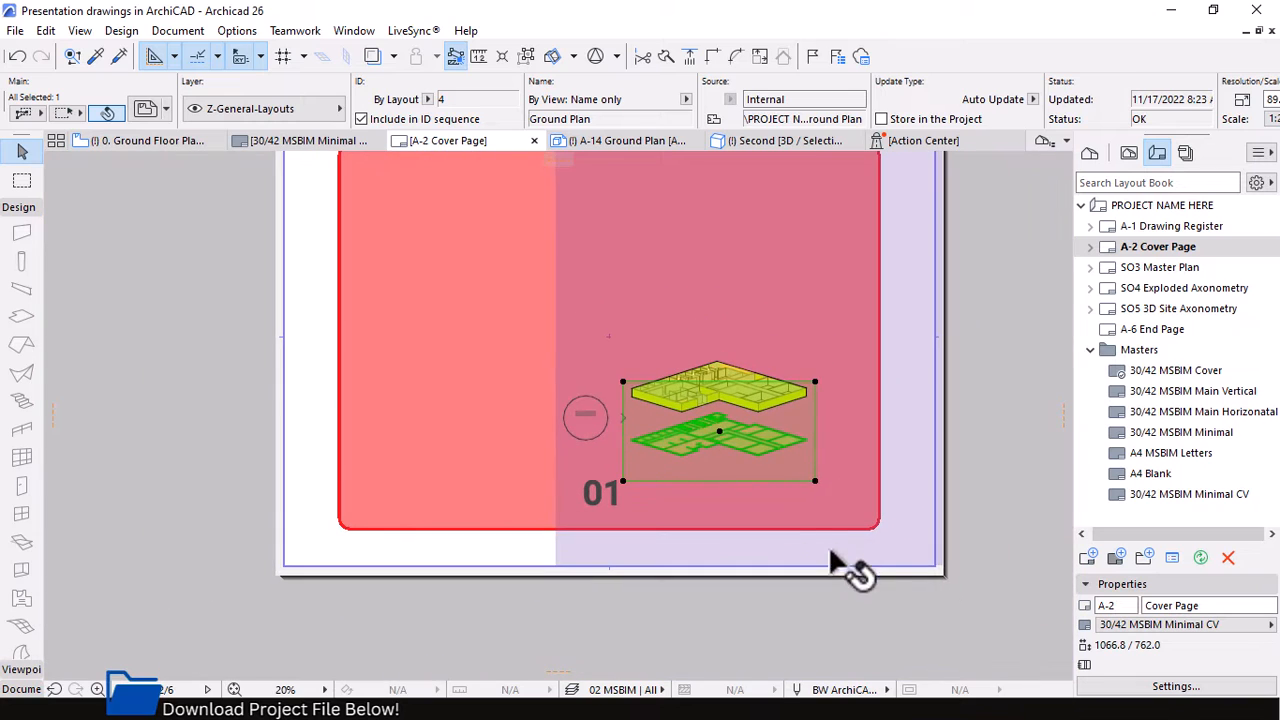
left_click(983, 519)
scroll(875, 540, "down", 1)
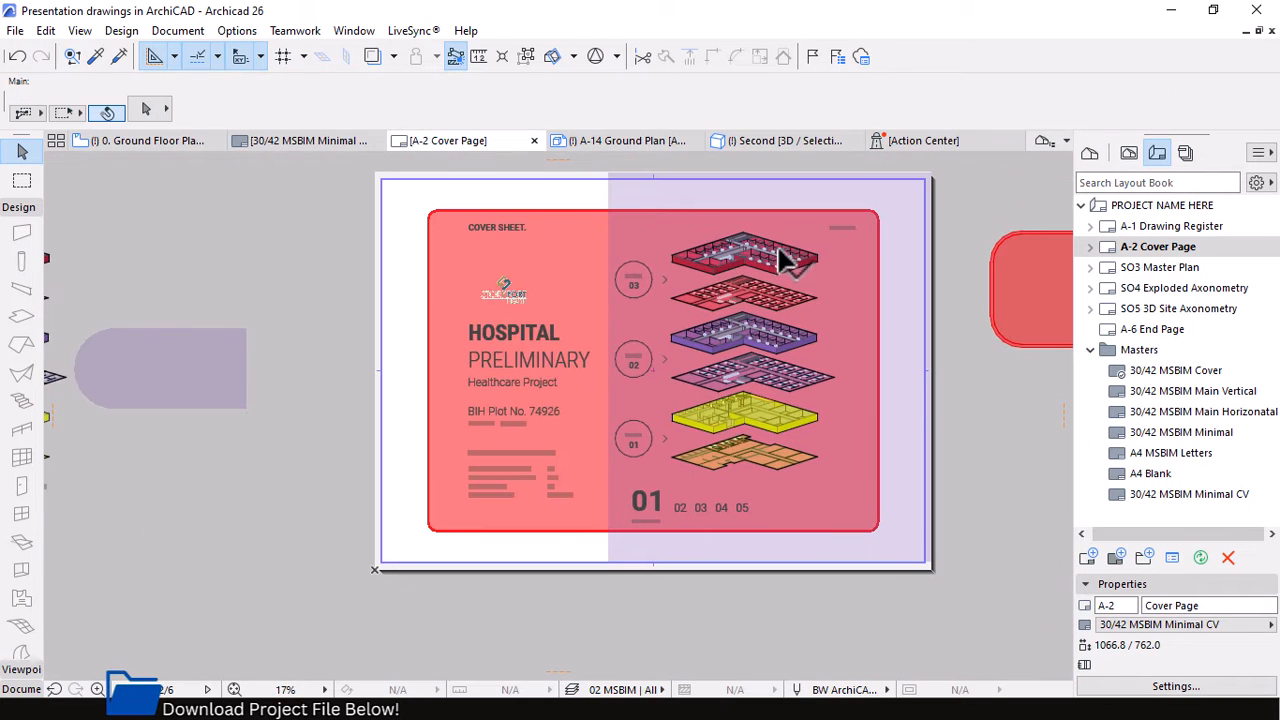
scroll(785, 260, "up", 1)
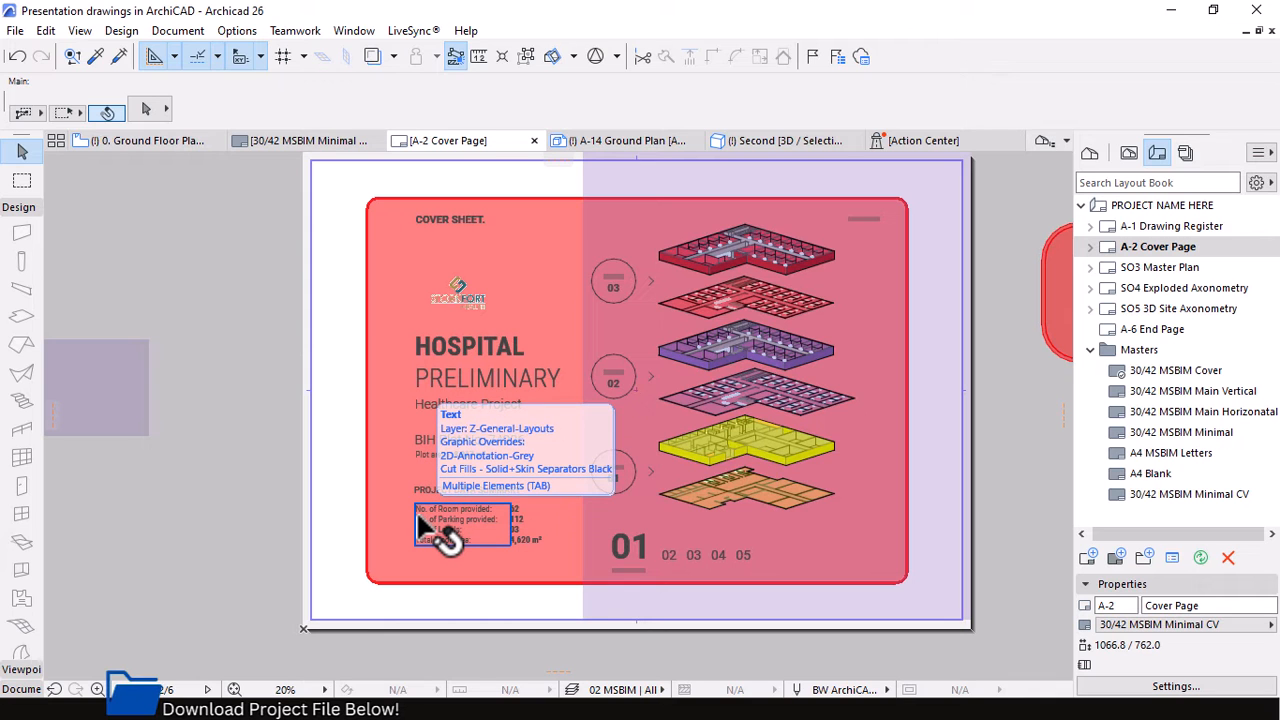
scroll(416, 510, "up", 3)
scroll(748, 386, "up", 1)
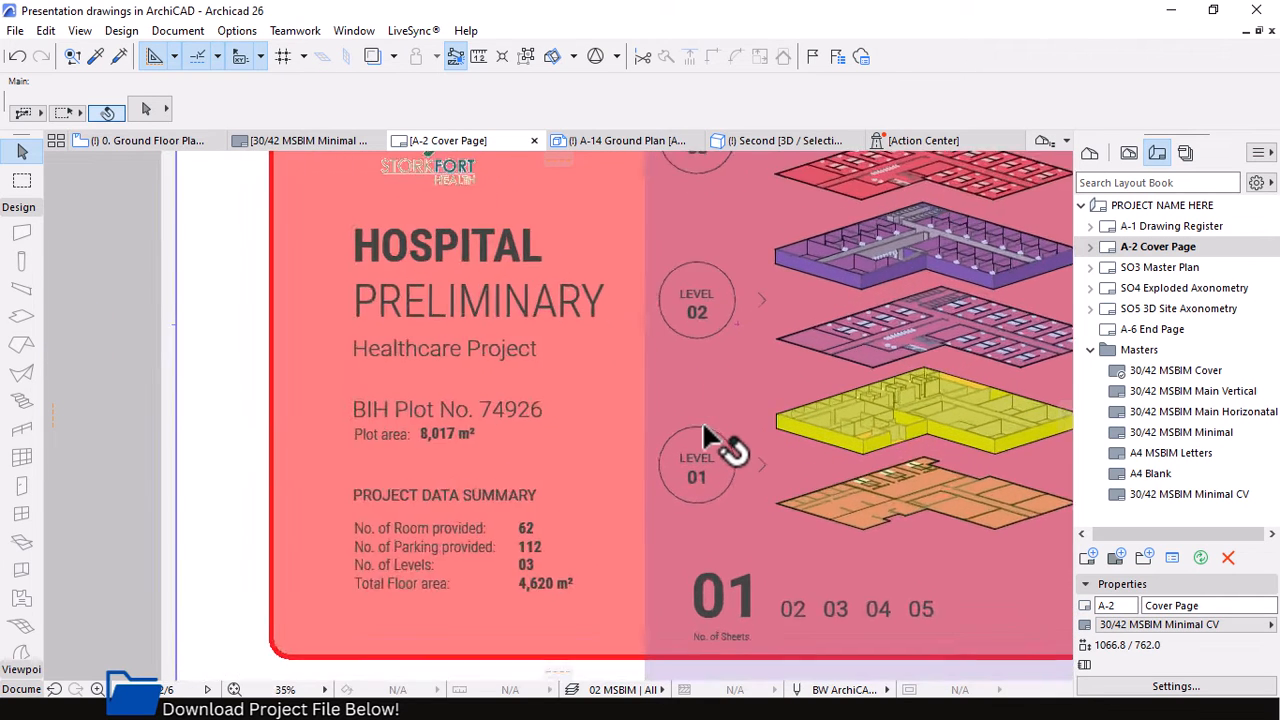
Select the circle around the LEVEL 01 label to examine its line type and pen, then clear the selection.
scroll(705, 432, "up", 2)
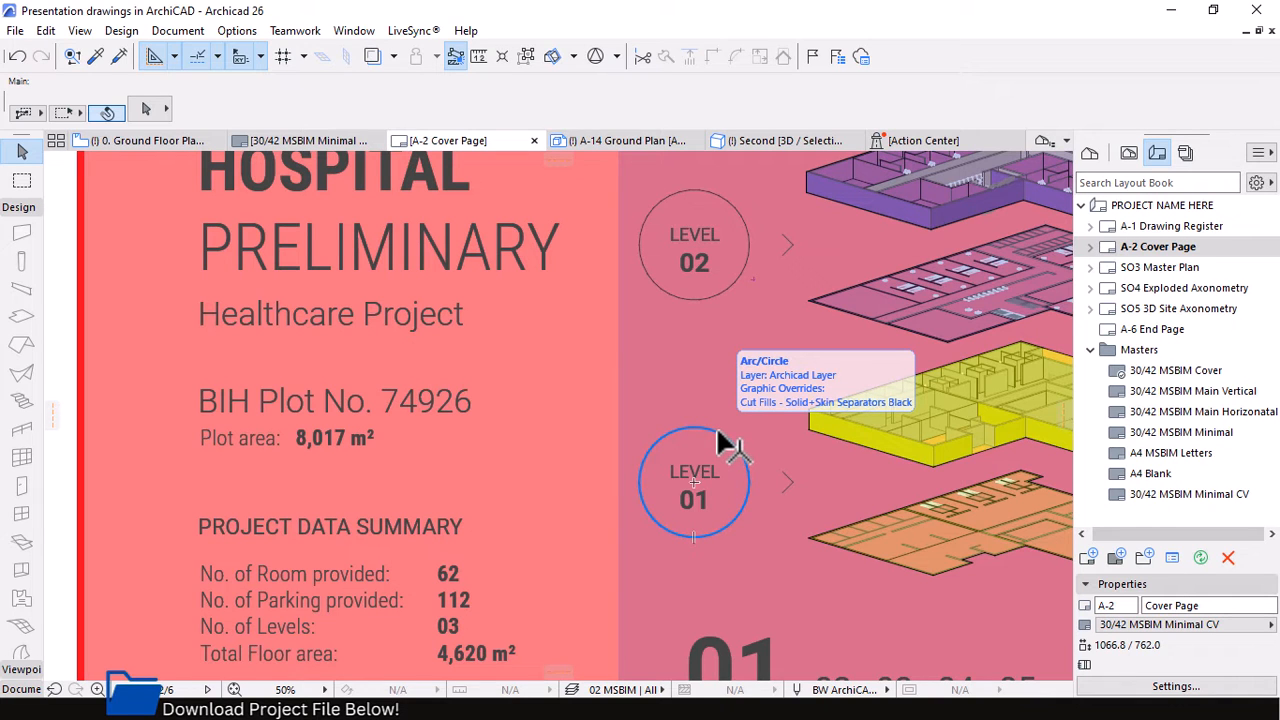
left_click(727, 447)
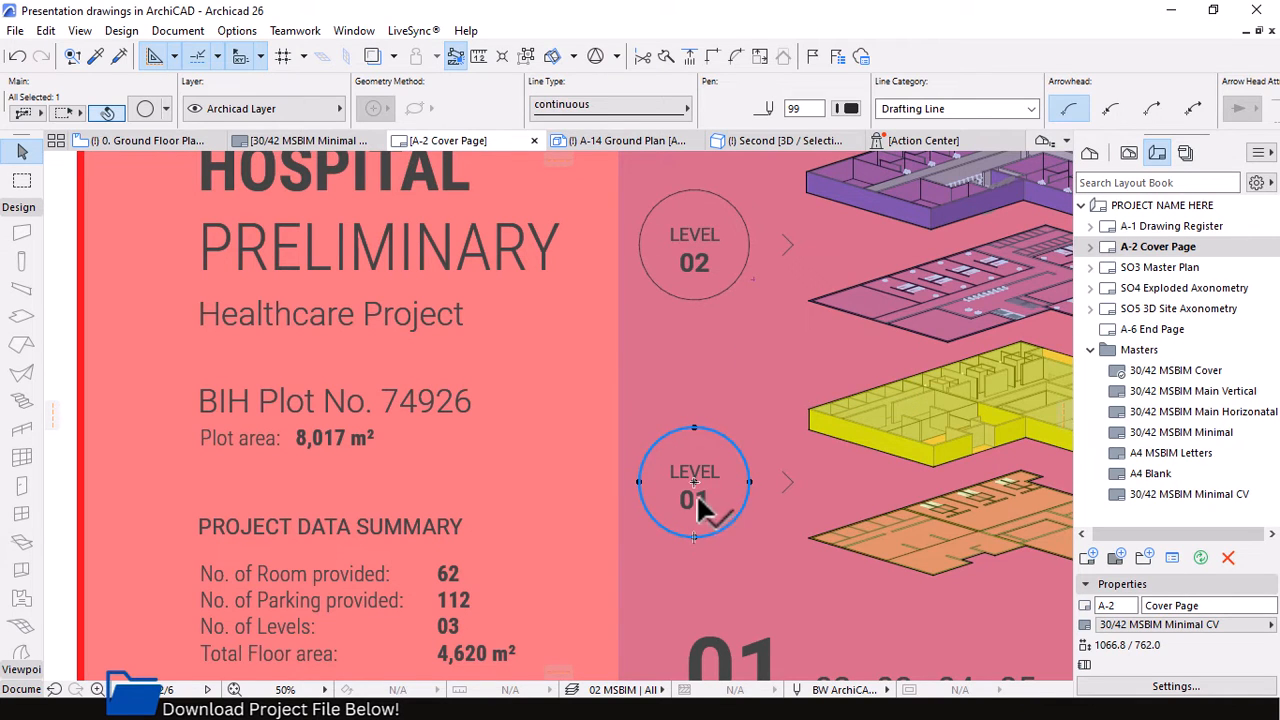
scroll(692, 455, "up", 2)
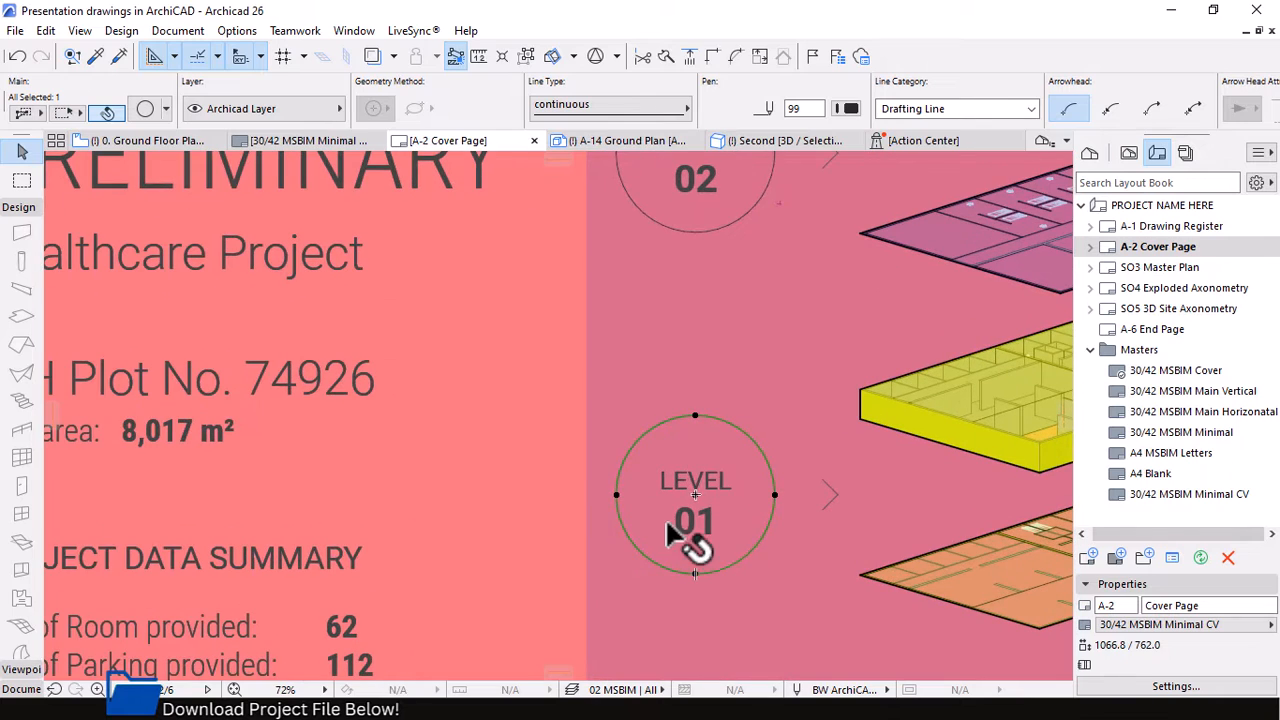
key("Escape")
Select the two-line chevron beside the LEVEL 02 circle to examine its line settings, then deselect it.
scroll(714, 534, "down", 4)
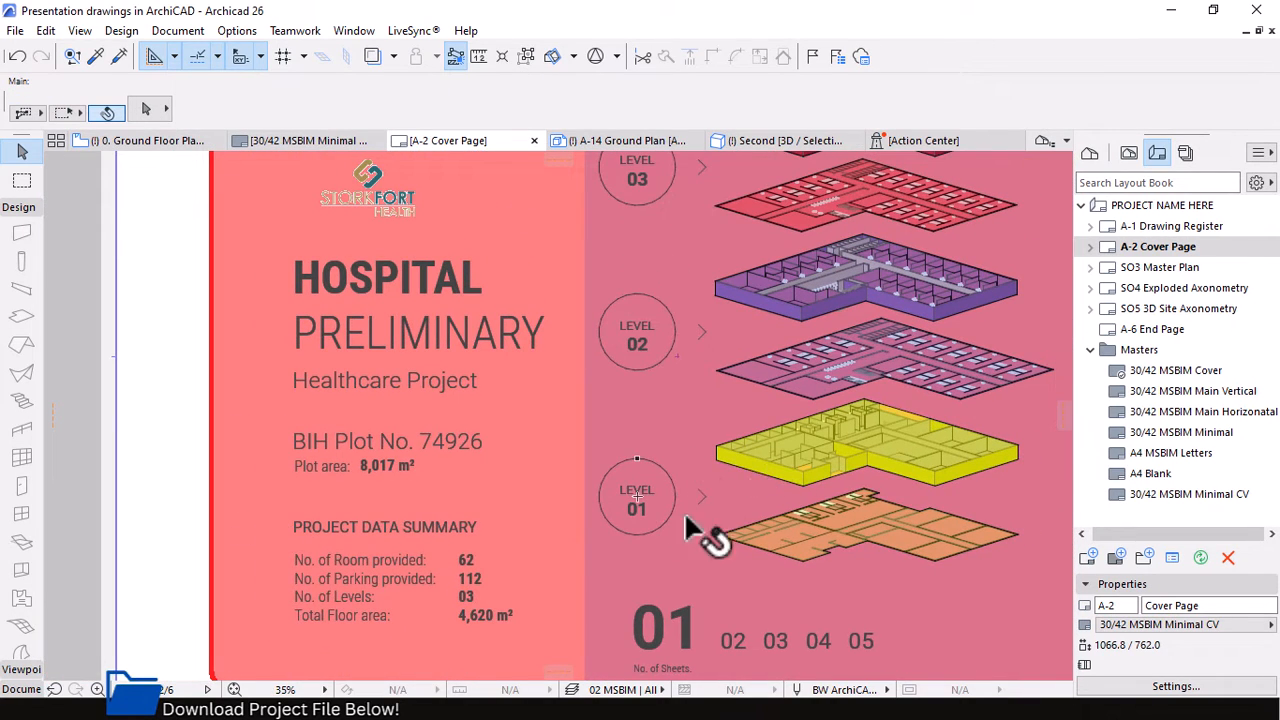
scroll(684, 511, "down", 2)
scroll(680, 420, "up", 6)
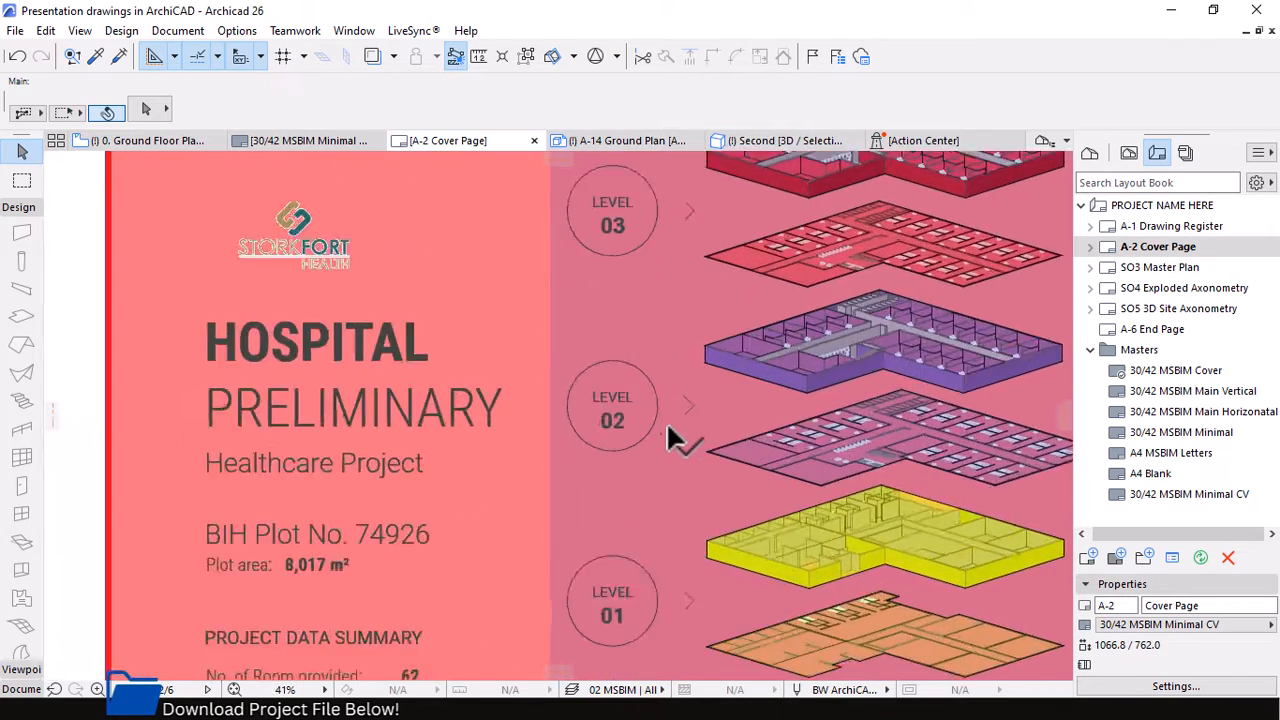
left_click(708, 398)
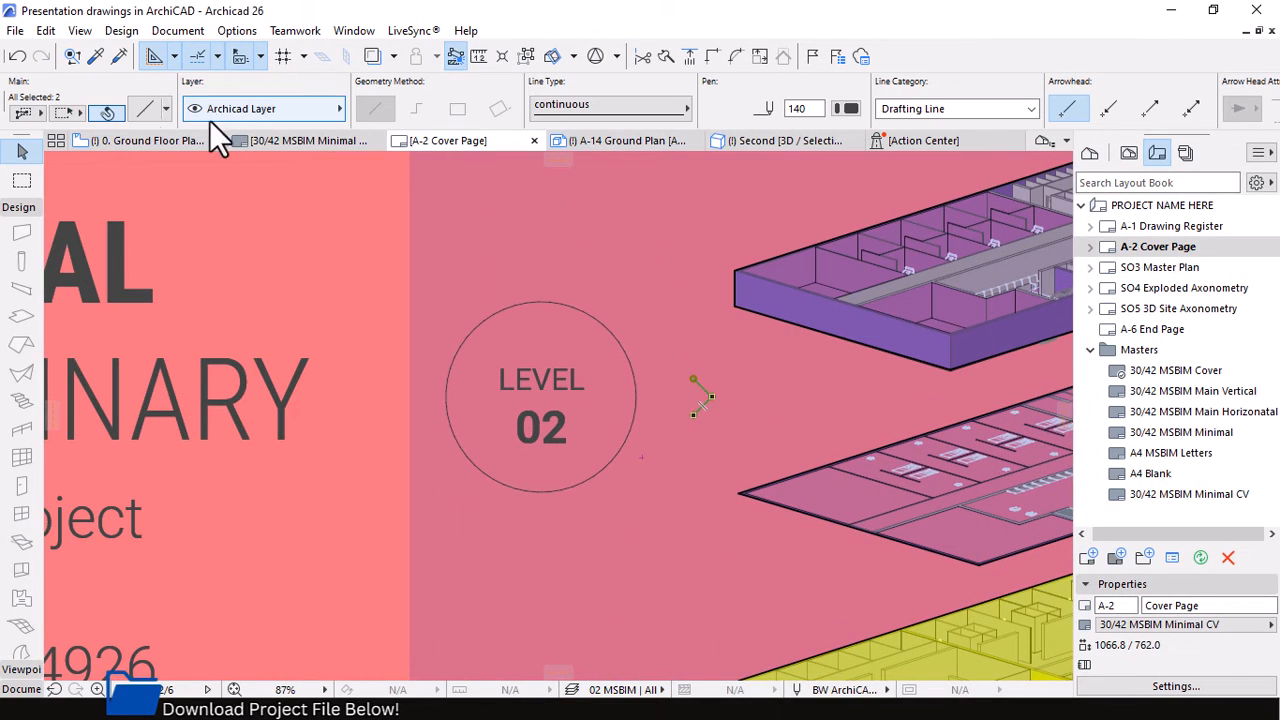
left_click(700, 456)
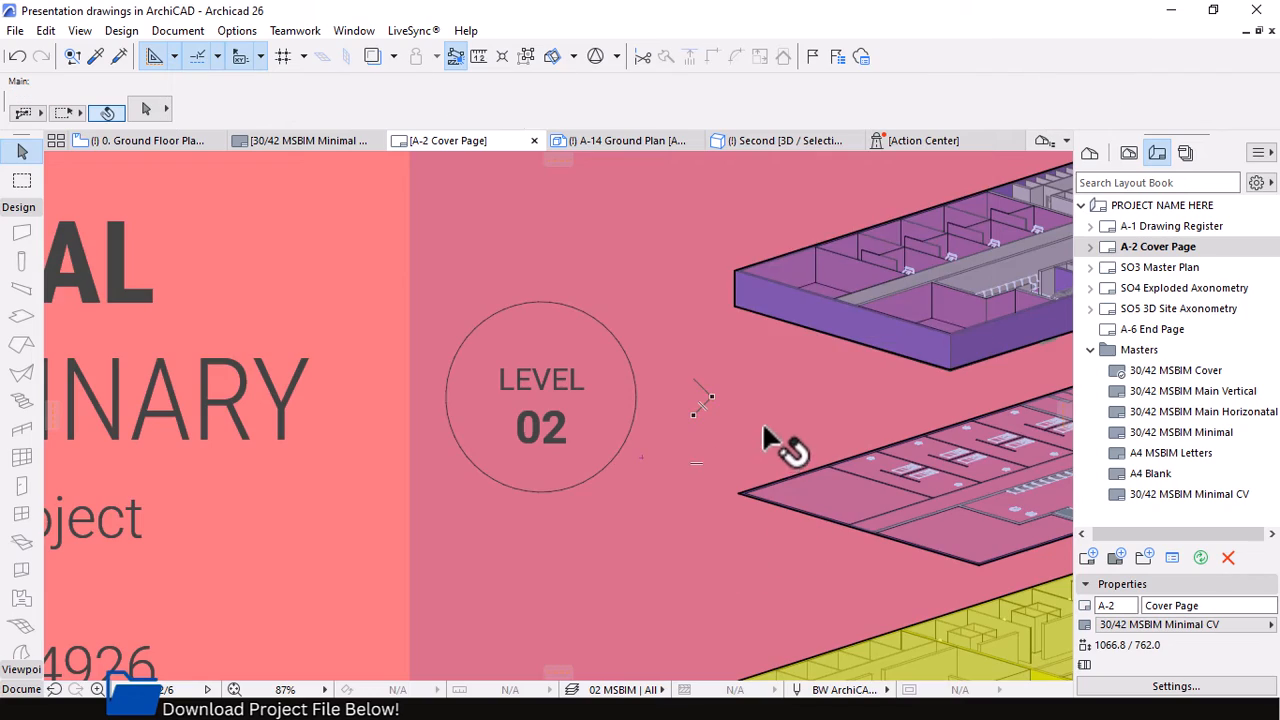
Inspect the LEVEL 03 circle, label and chevron, and review the cover sheet's overall composition.
scroll(764, 421, "down", 4)
scroll(735, 242, "up", 6)
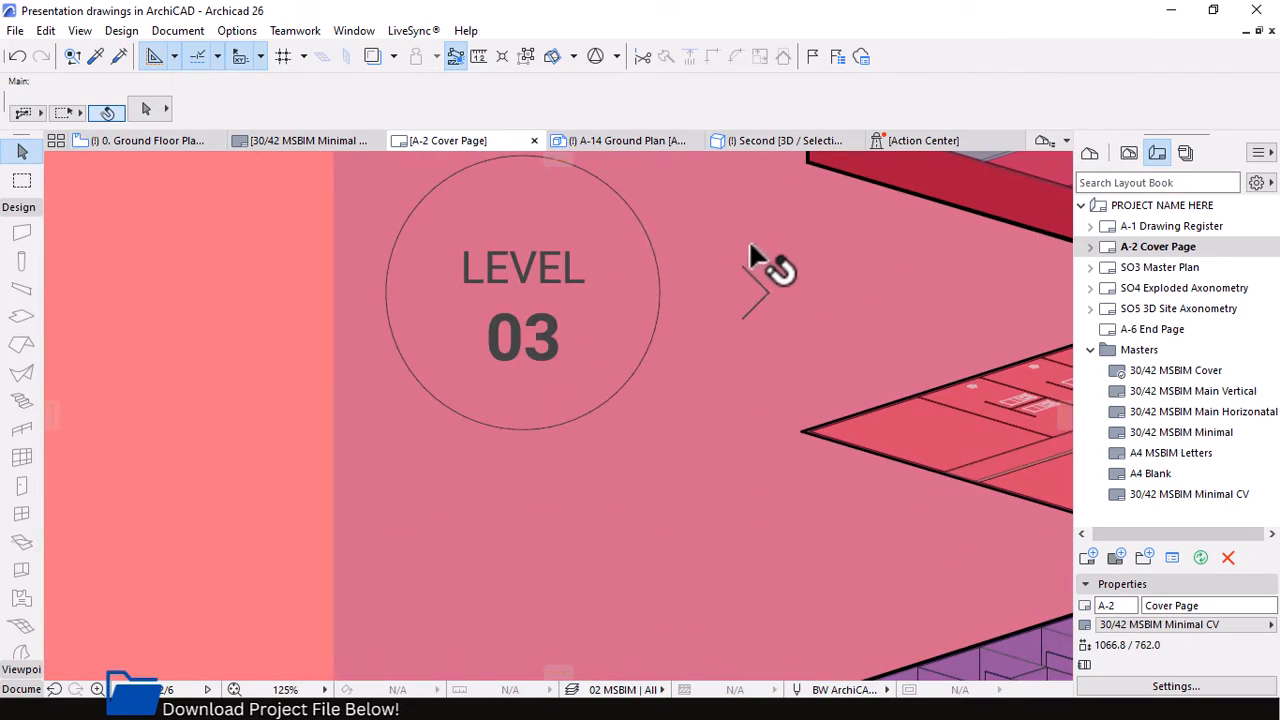
scroll(737, 312, "down", 5)
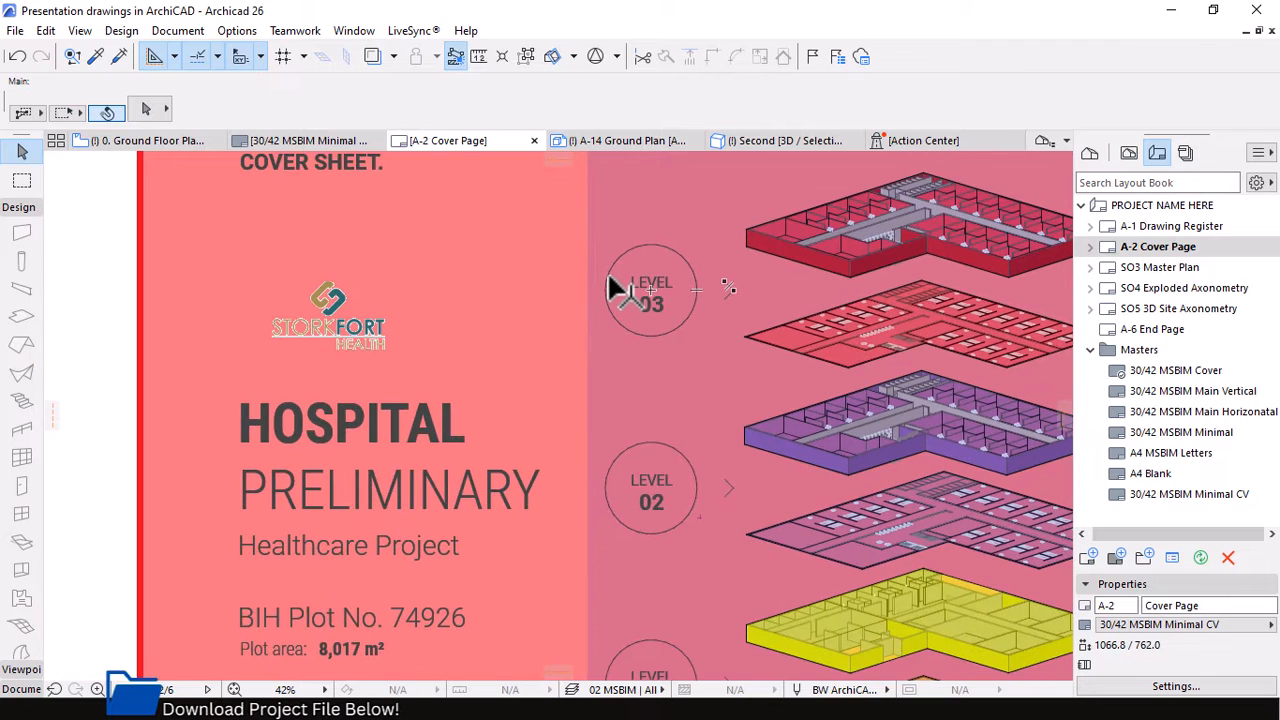
scroll(607, 277, "down", 2)
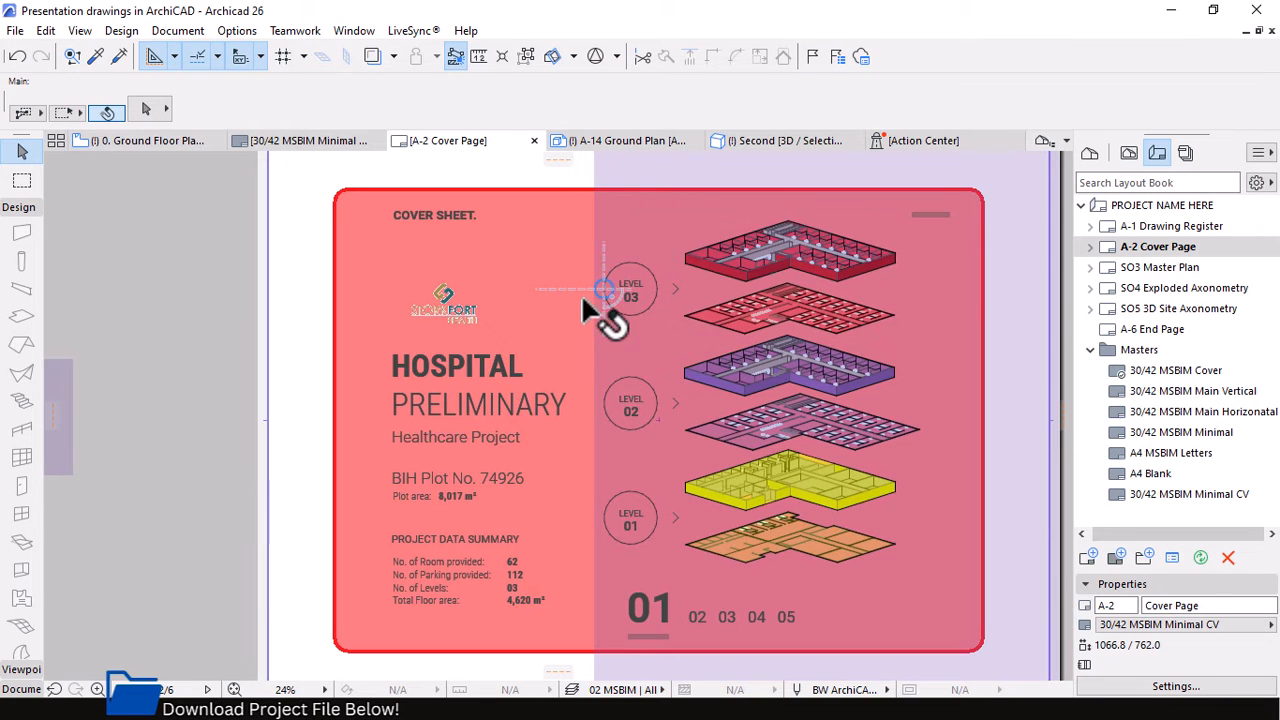
Select the purple background fill on the cover page and examine its fill type and pen settings.
scroll(600, 276, "down", 1)
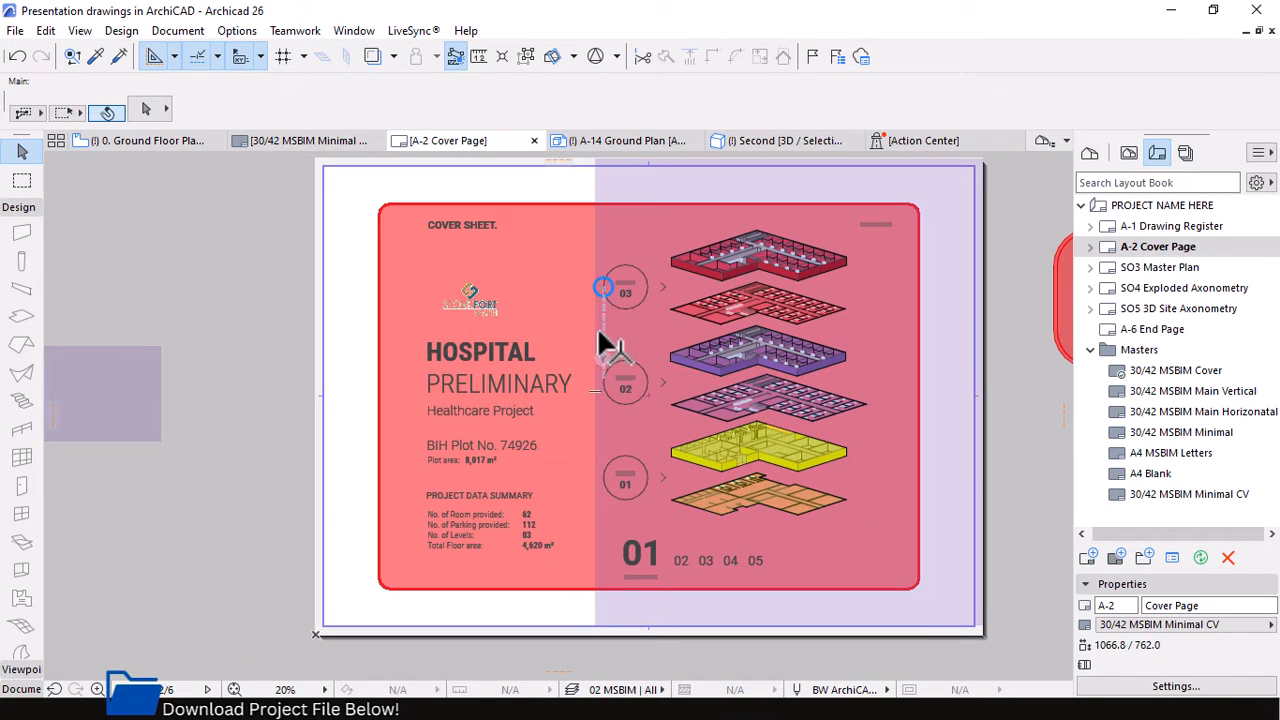
scroll(666, 240, "up", 1)
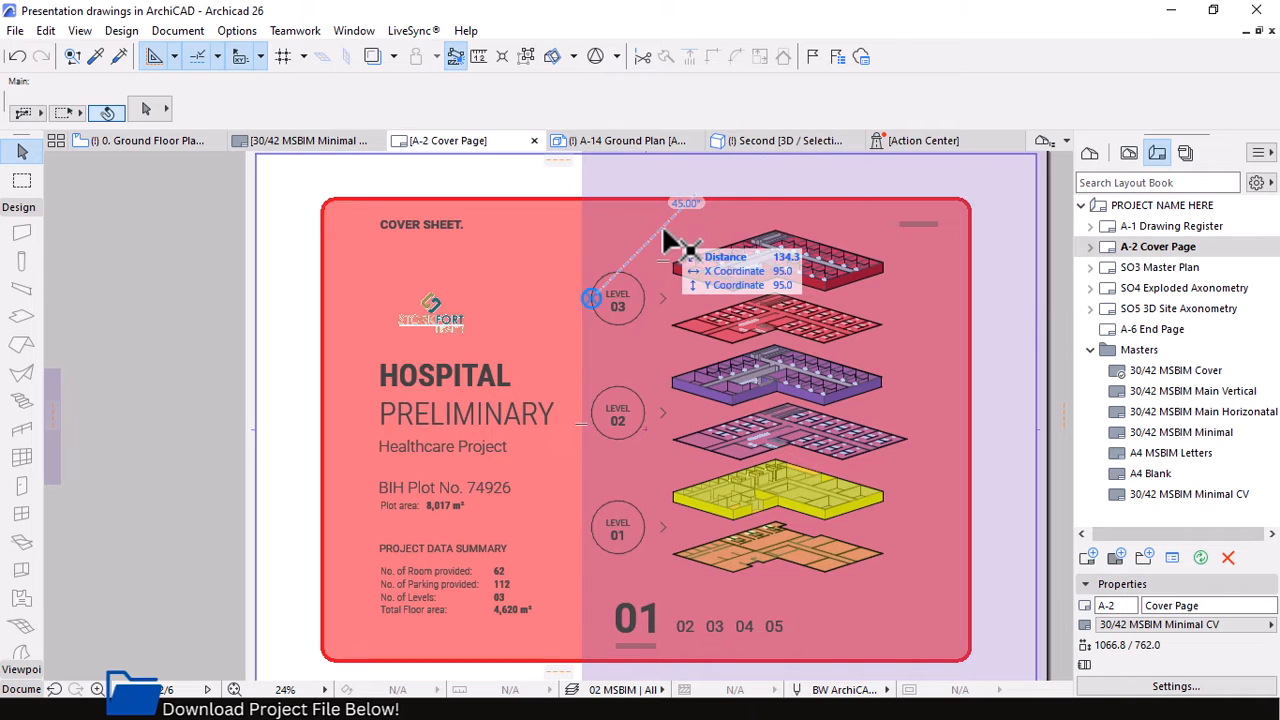
scroll(660, 360, "down", 1)
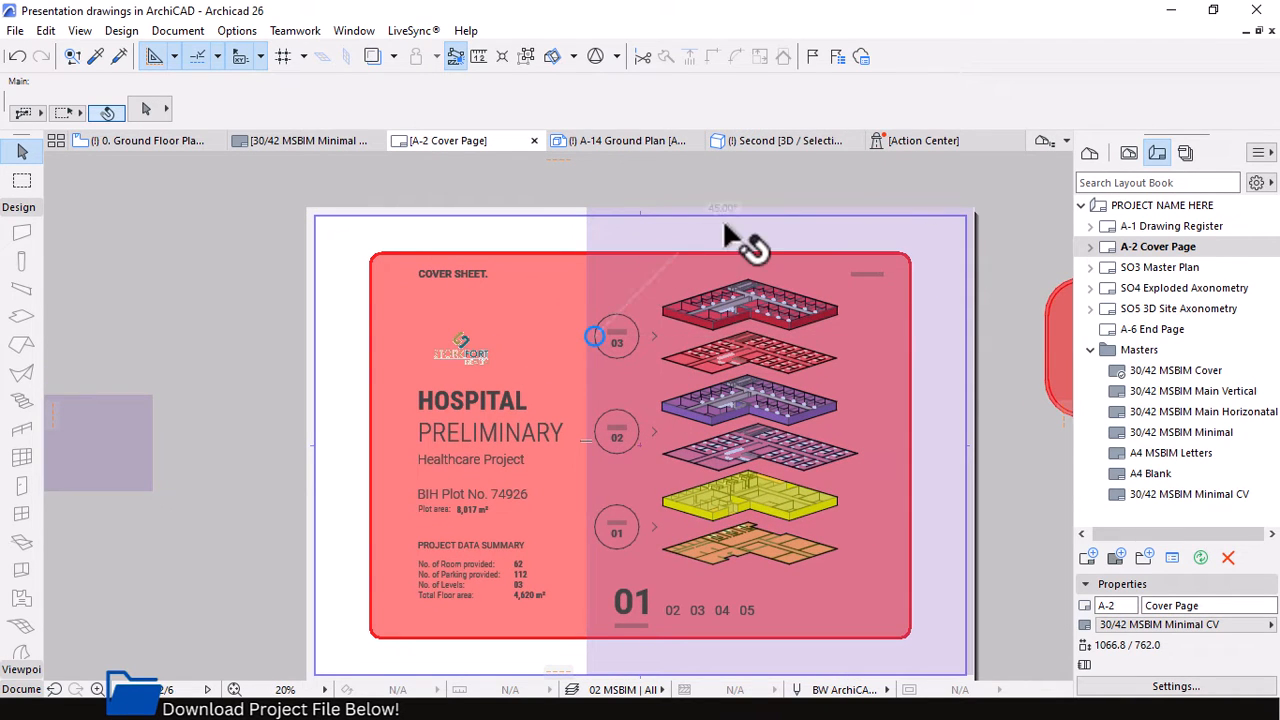
left_click(597, 246)
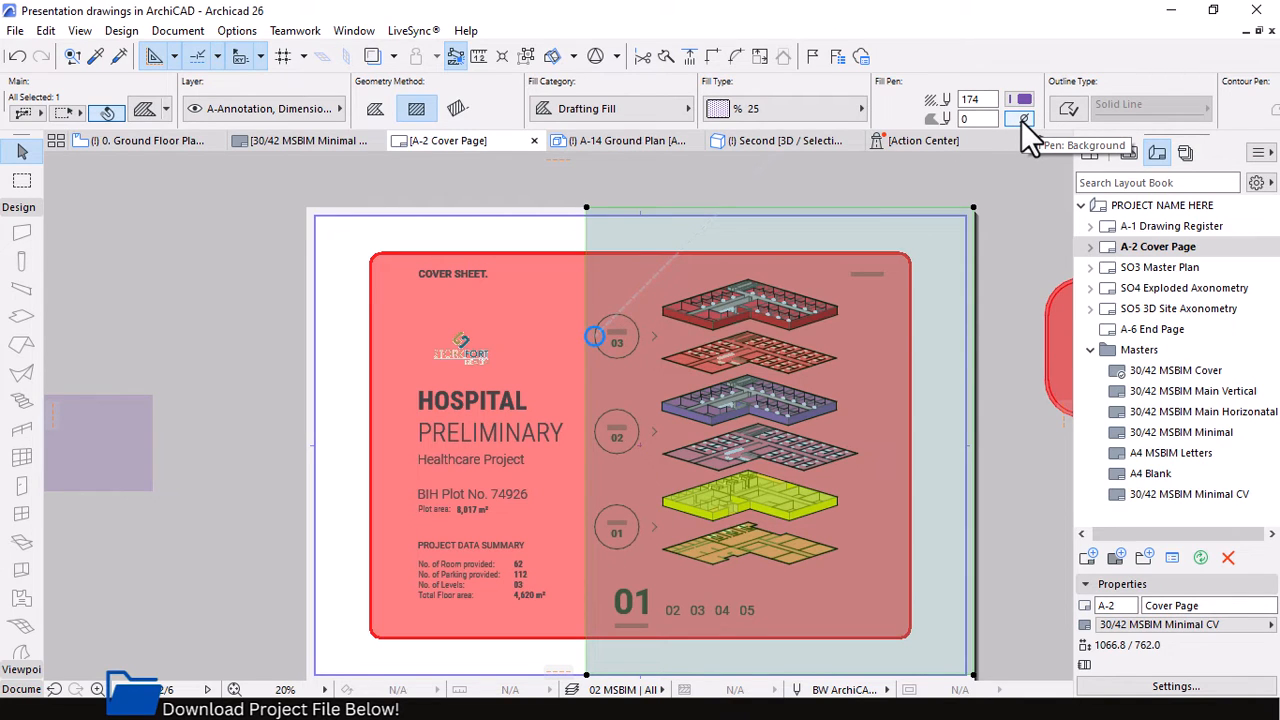
scroll(814, 563, "down", 2)
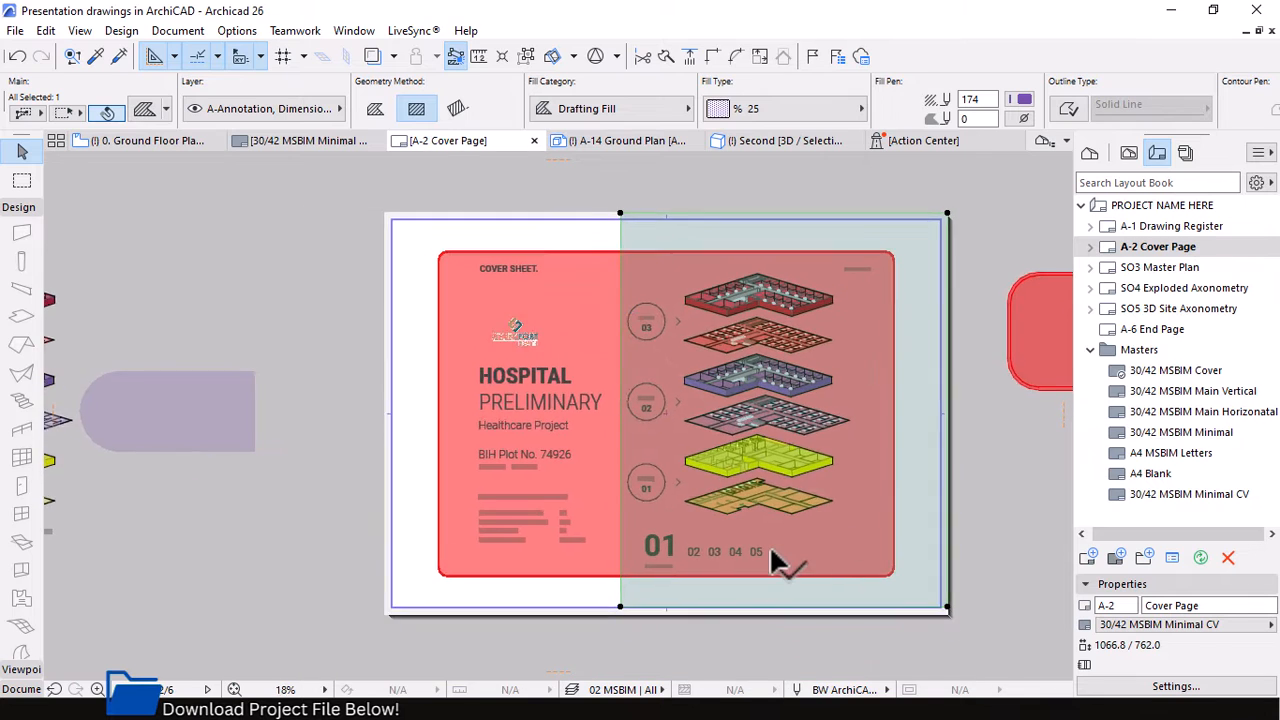
scroll(750, 570, "up", 2)
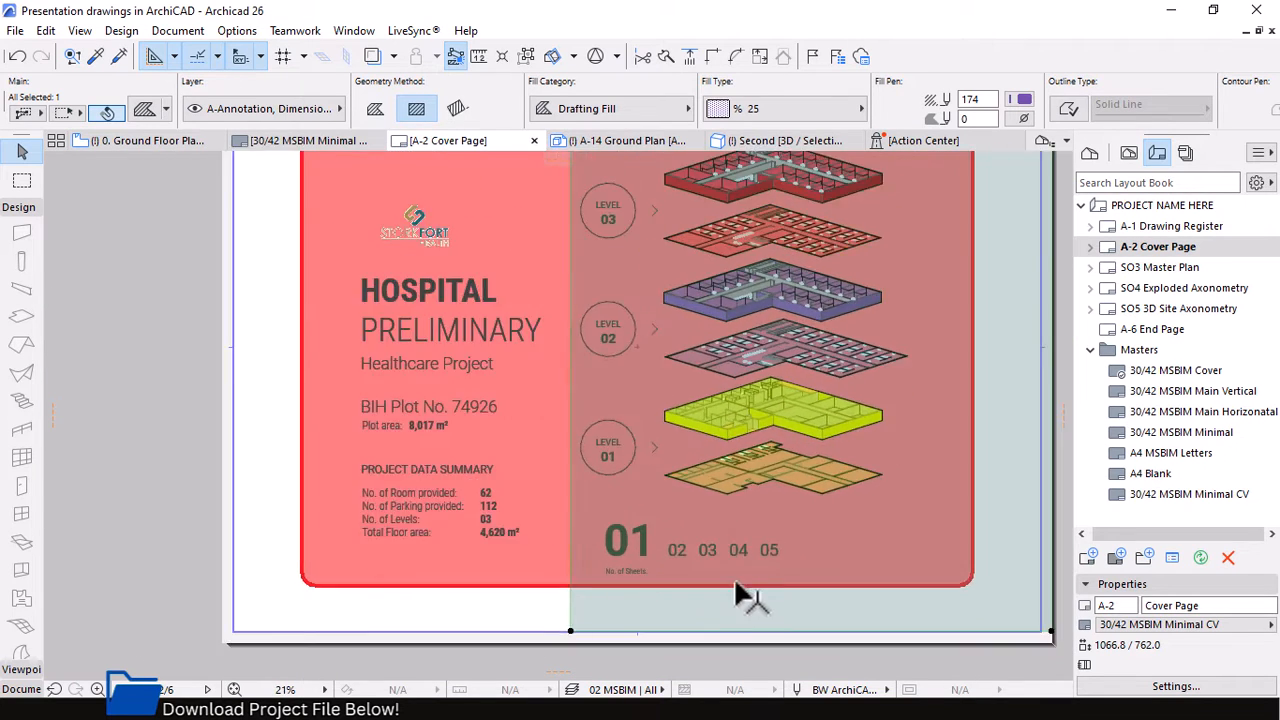
scroll(740, 594, "down", 2)
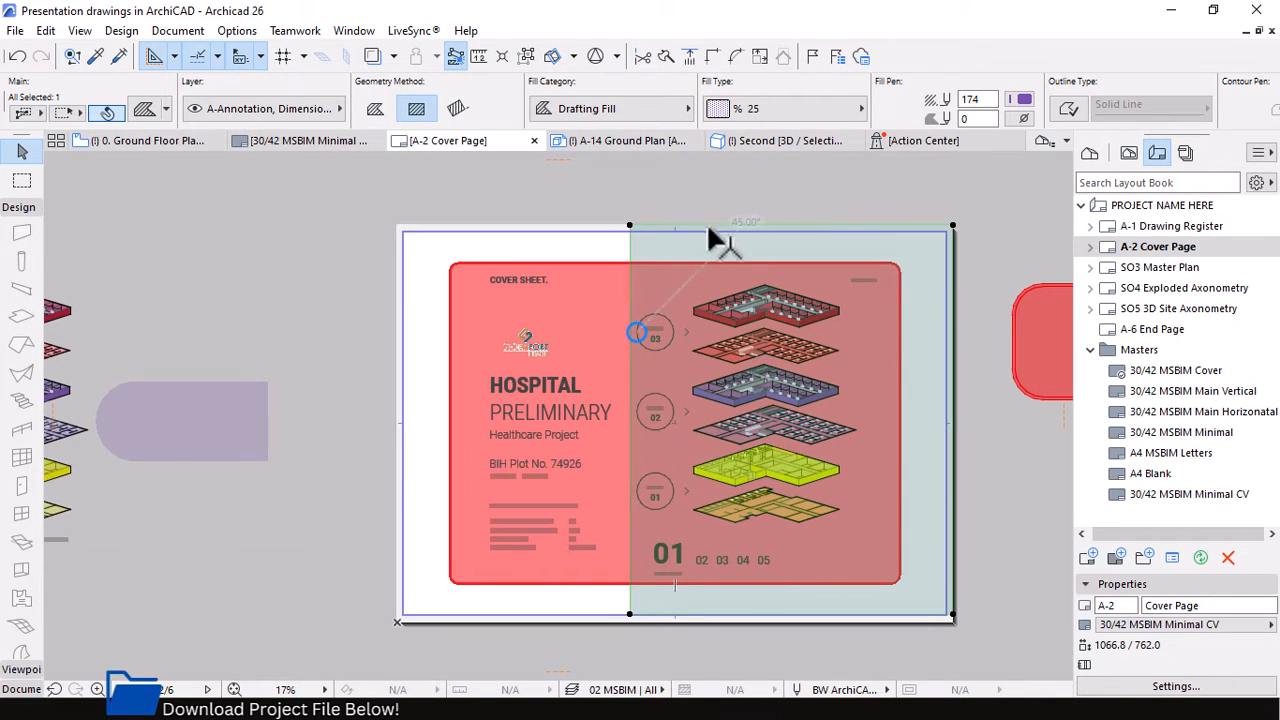
Show the Display Order options for the selected purple background fill, then dismiss them.
right_click(750, 187)
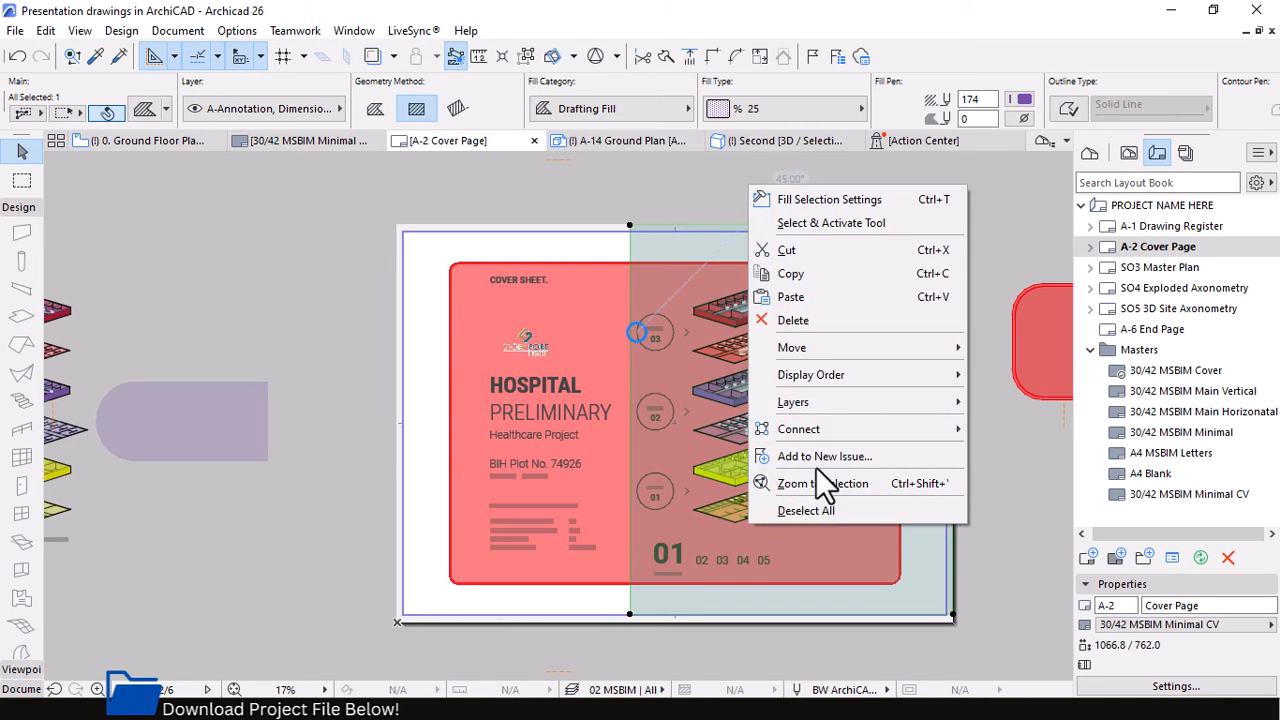
mouse_move(835, 375)
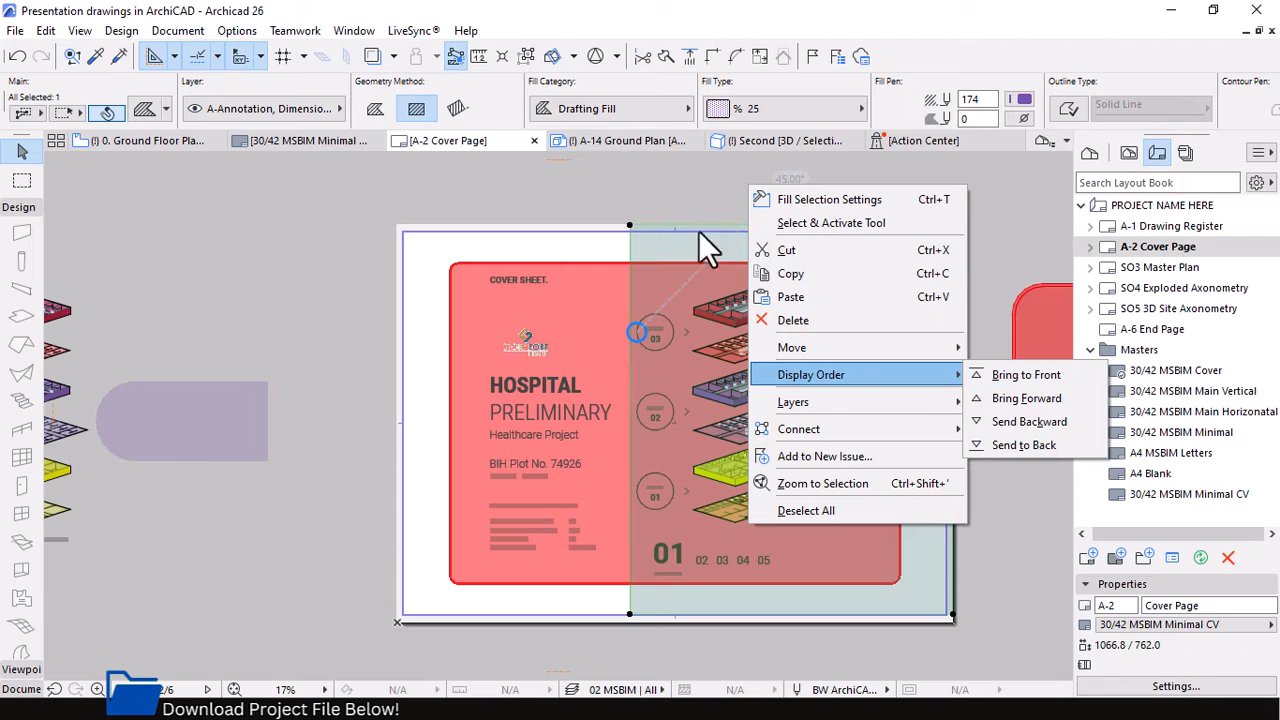
left_click(668, 193)
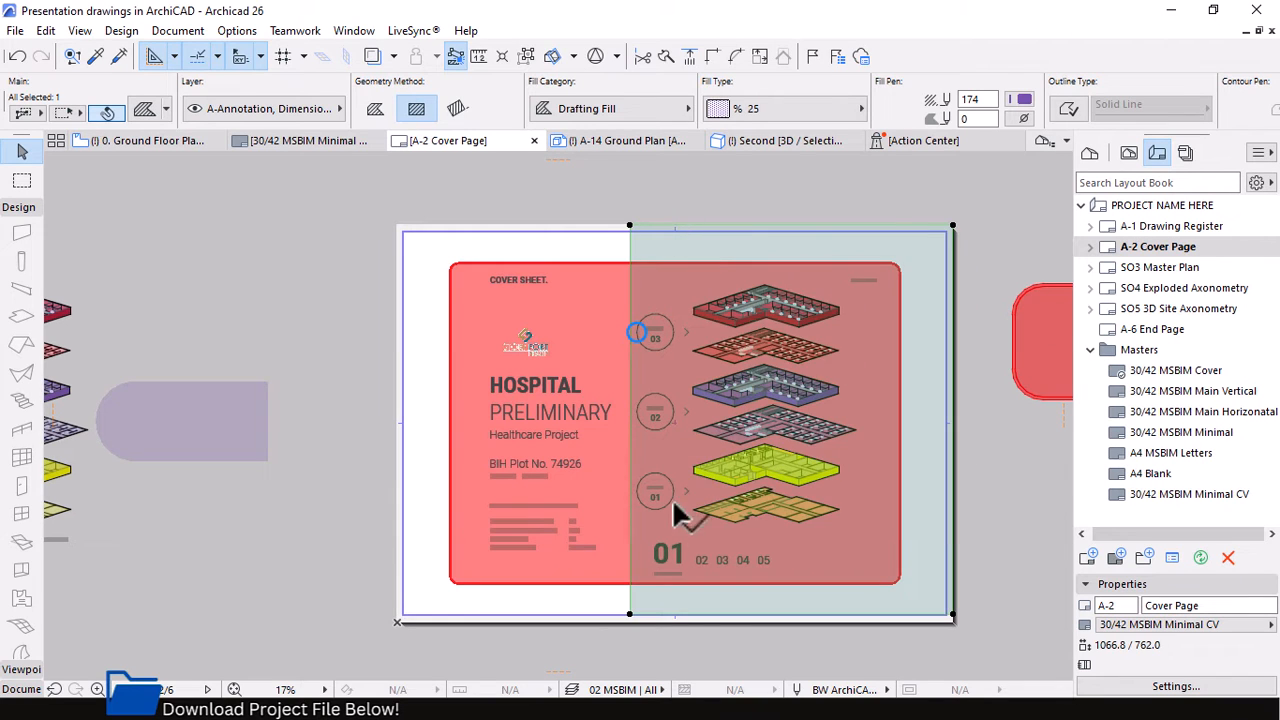
Select the Storkfort Health logo image above the HOSPITAL title and examine its figure settings.
mouse_move(734, 477)
scroll(712, 504, "up", 3)
scroll(485, 330, "down", 1)
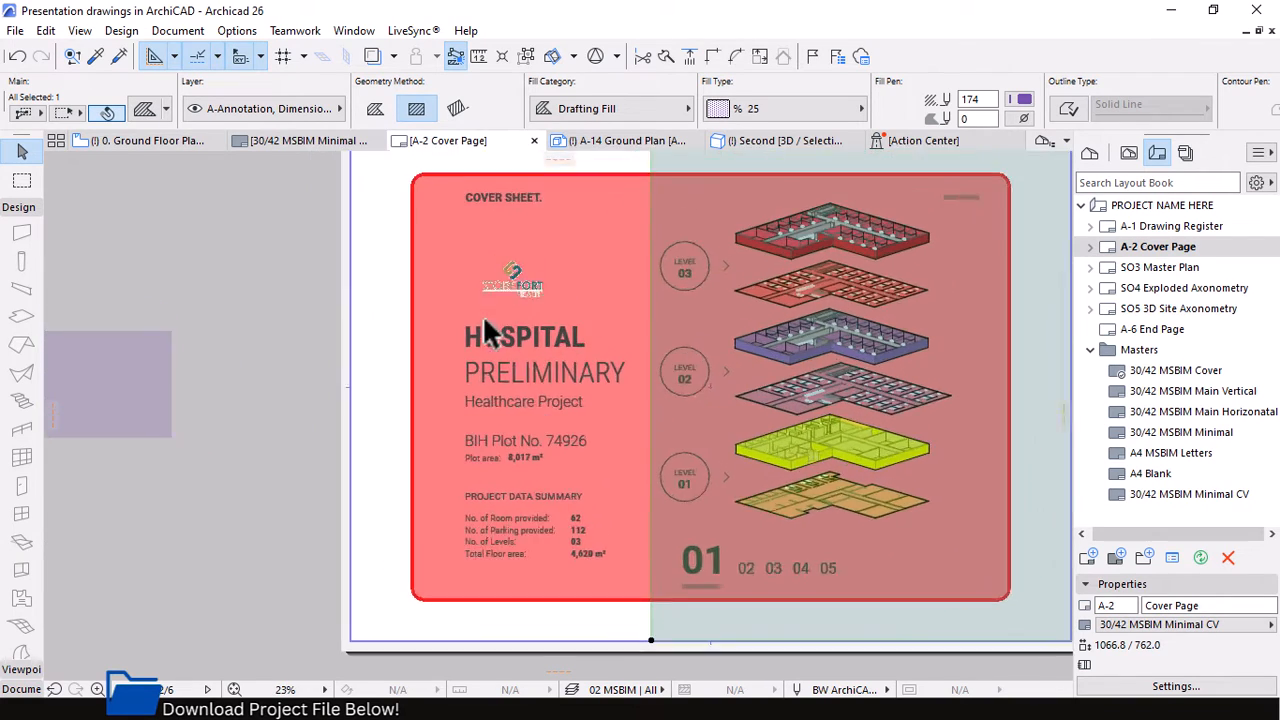
scroll(487, 333, "up", 2)
scroll(578, 458, "up", 3)
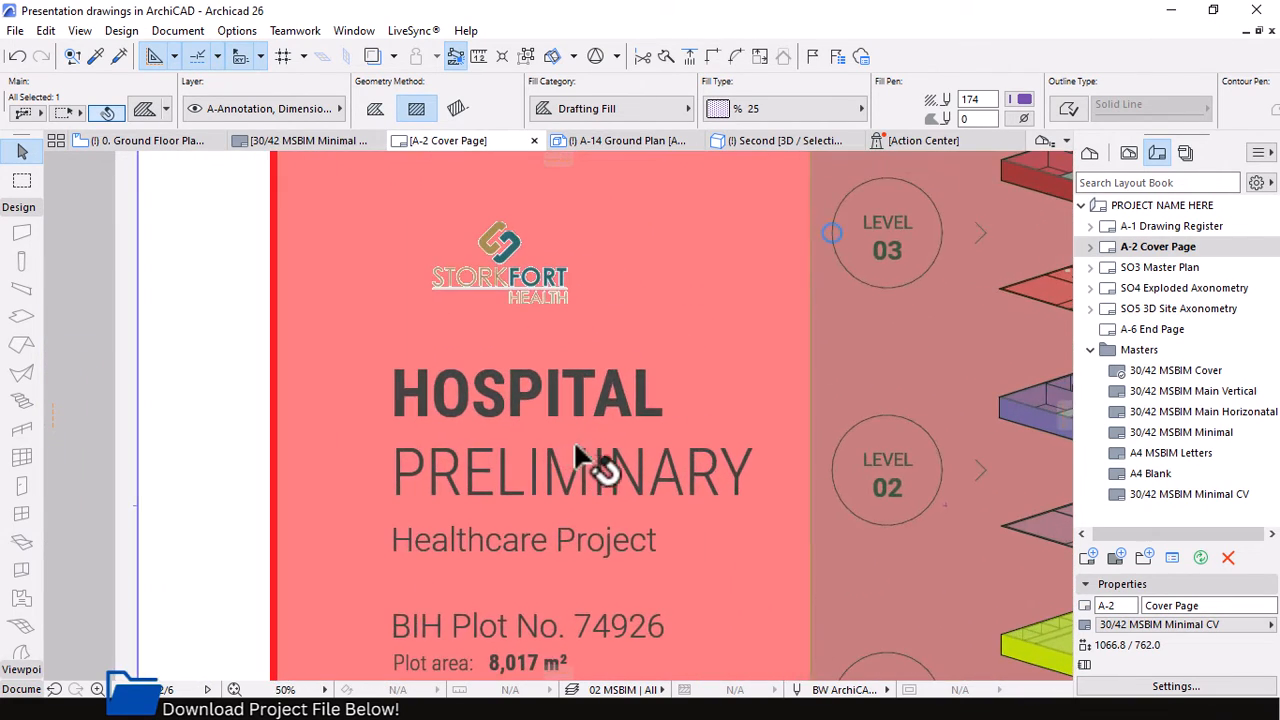
left_click(505, 265)
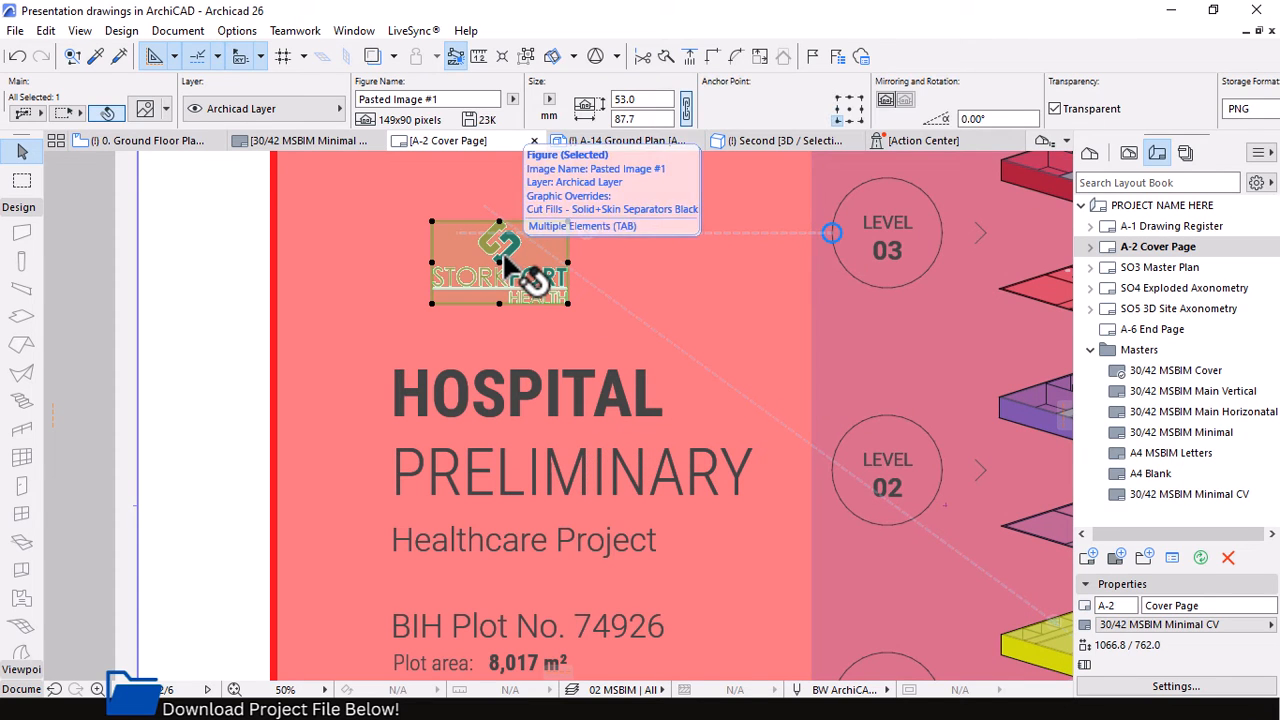
scroll(746, 108, "down", 2)
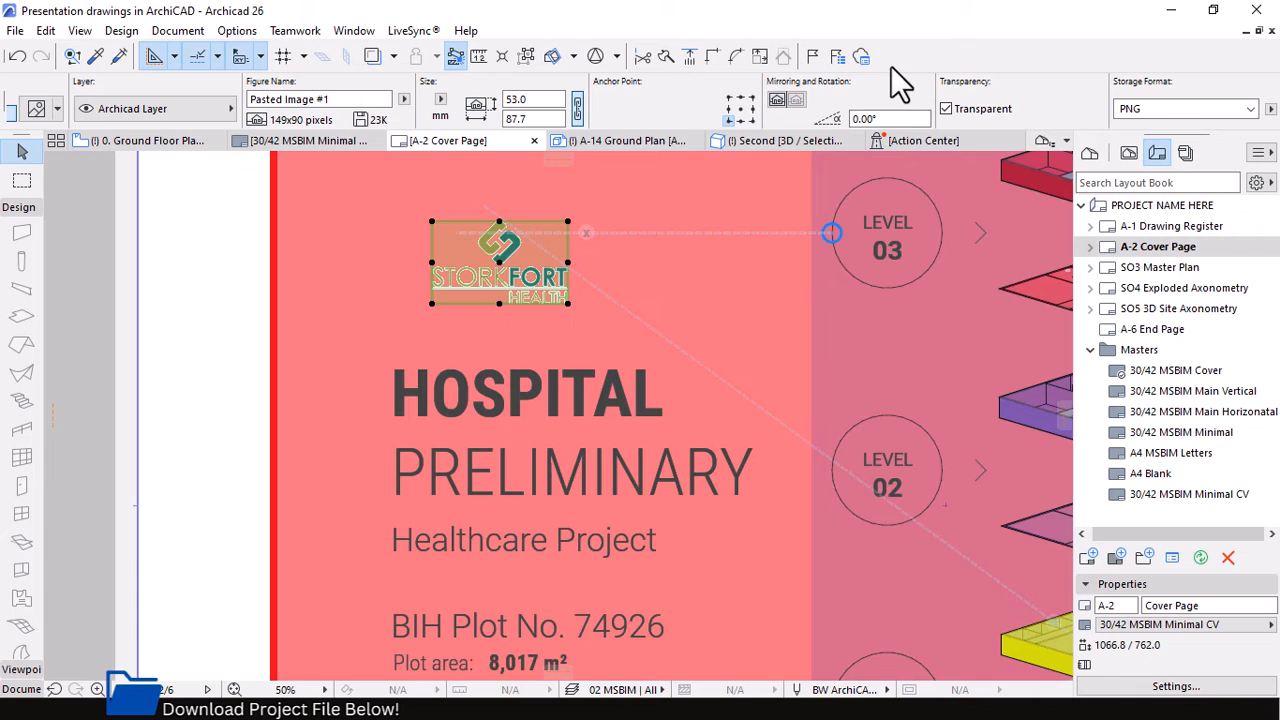
Compare the logo image with its Transparent option off and on, ending with the option enabled.
left_click(946, 109)
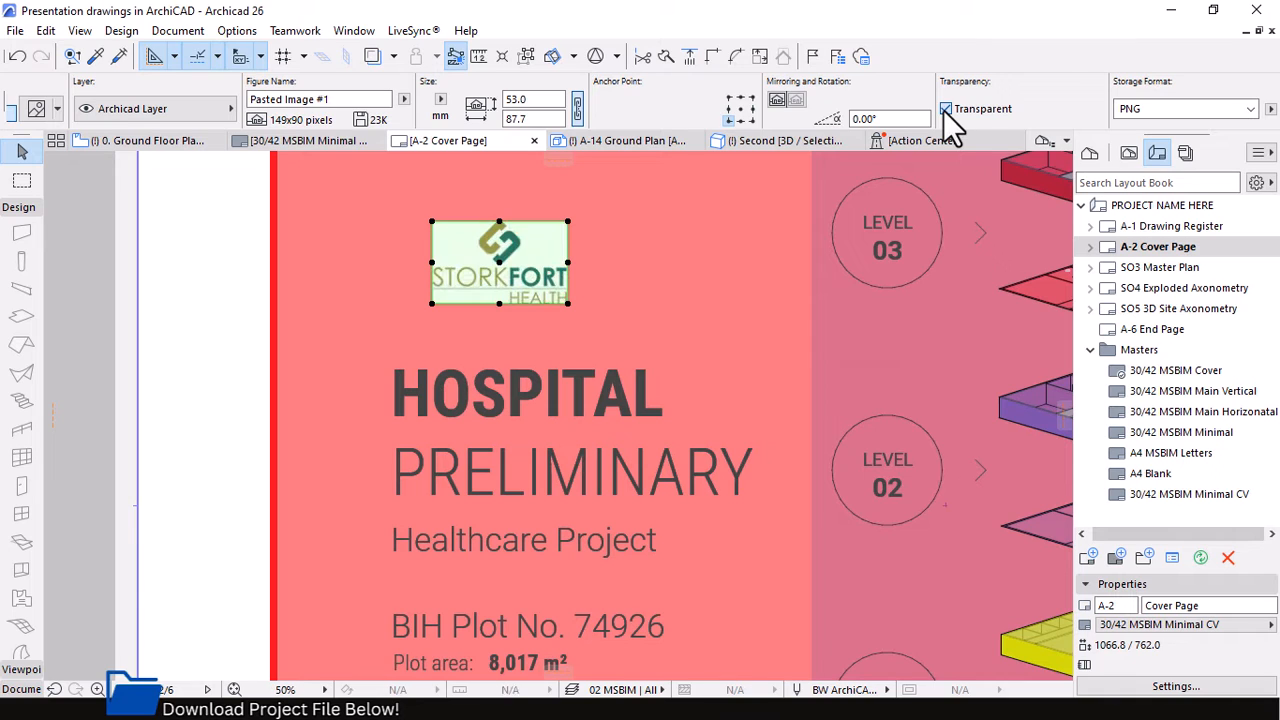
left_click(946, 109)
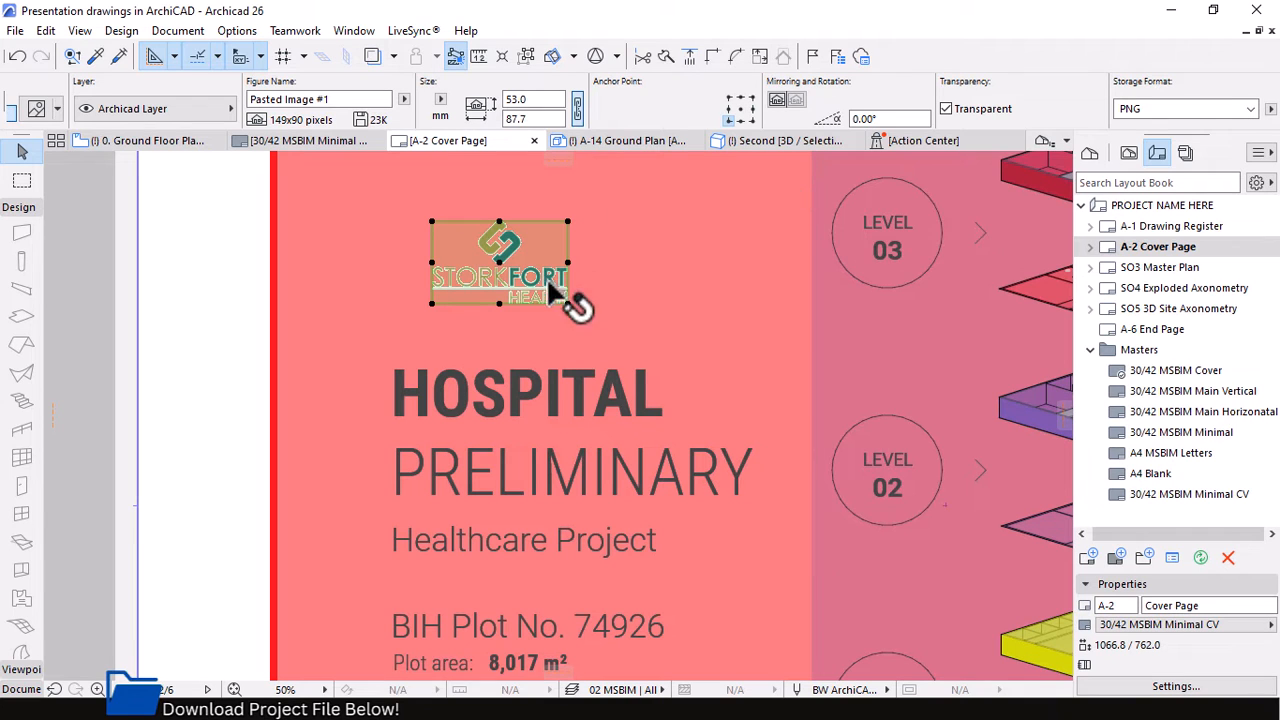
left_click(946, 109)
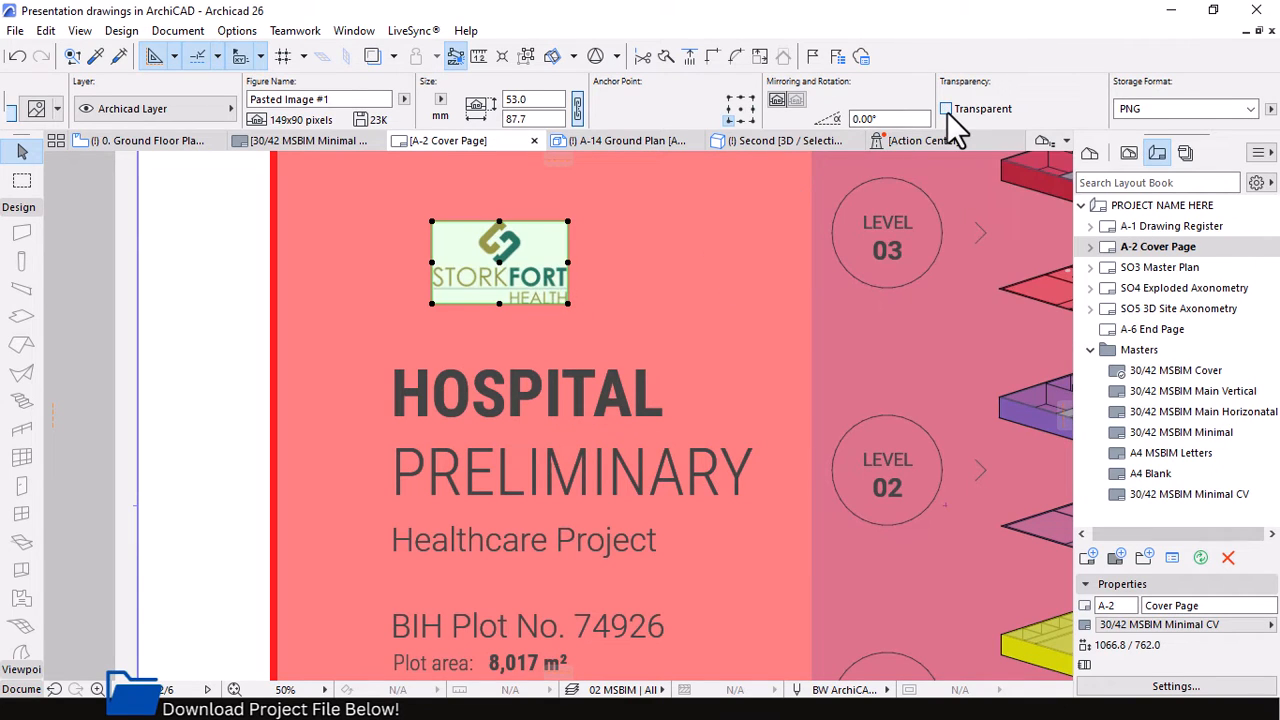
left_click(946, 109)
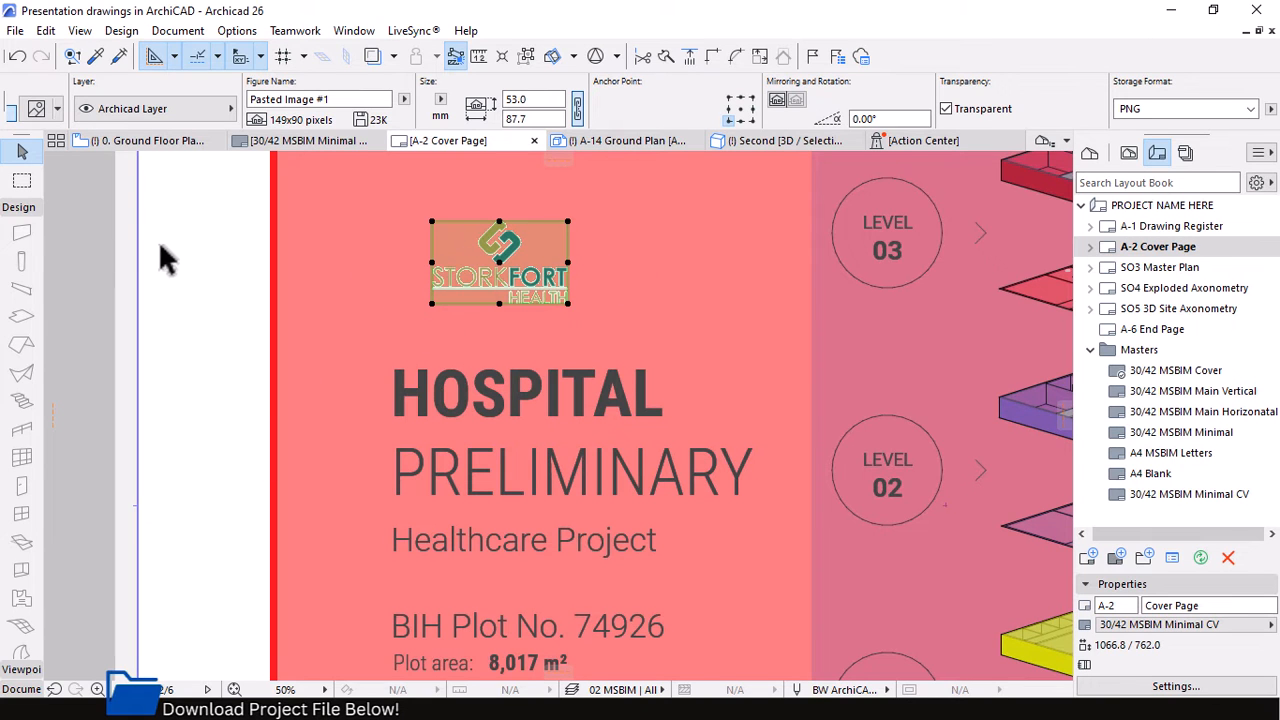
Switch to Presentation drawings in ArchiCAD.pdf in Adobe Acrobat Reader and examine the Storkfort Health logo up close.
scroll(809, 249, "up", 5)
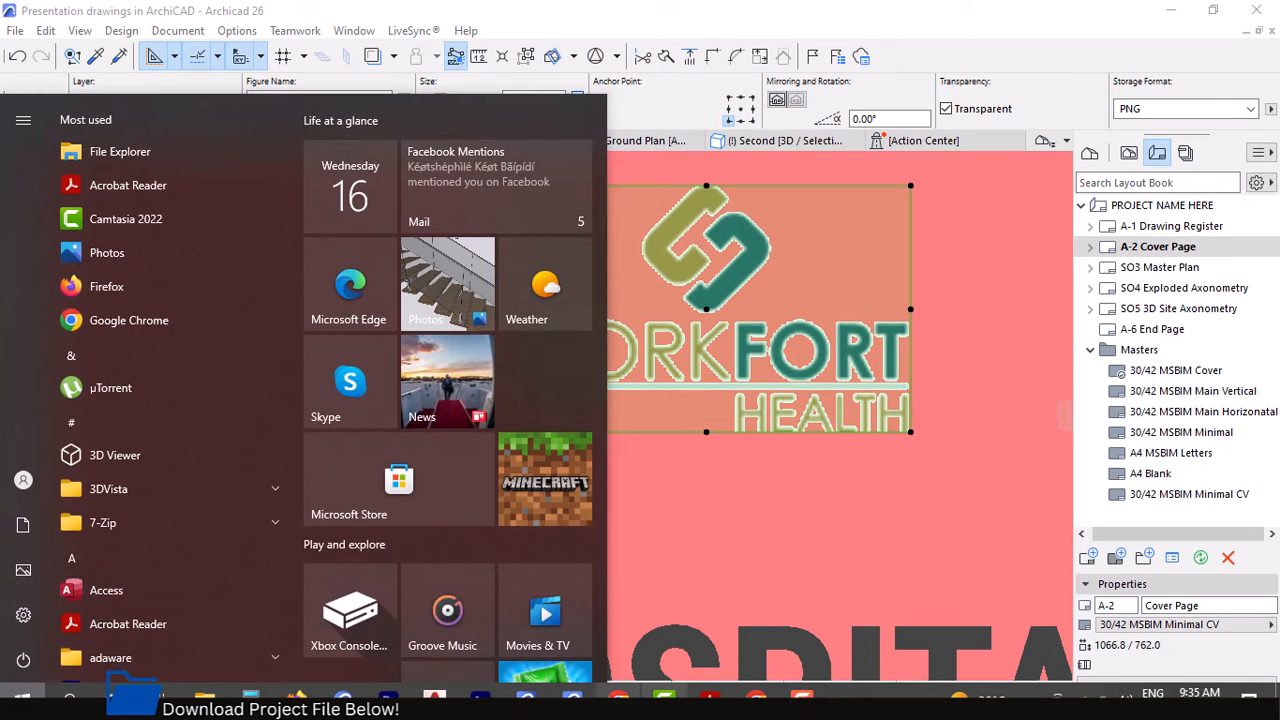
mouse_move(710, 698)
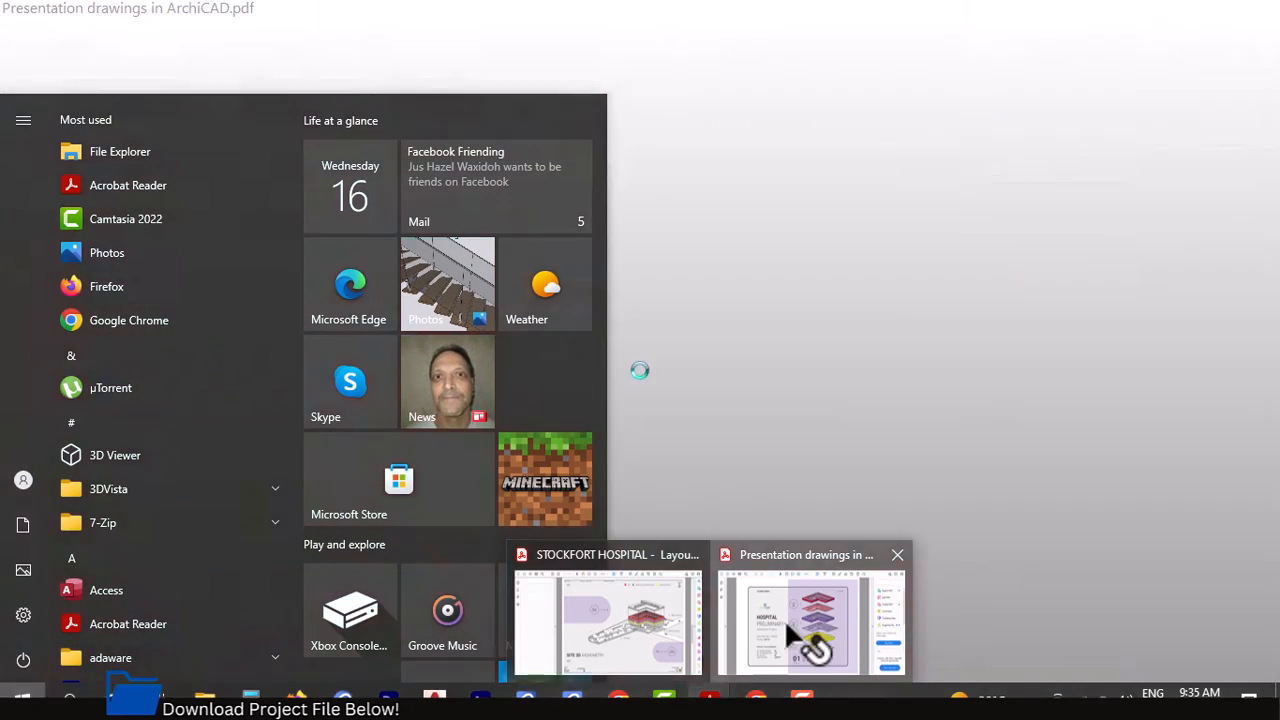
left_click(800, 632)
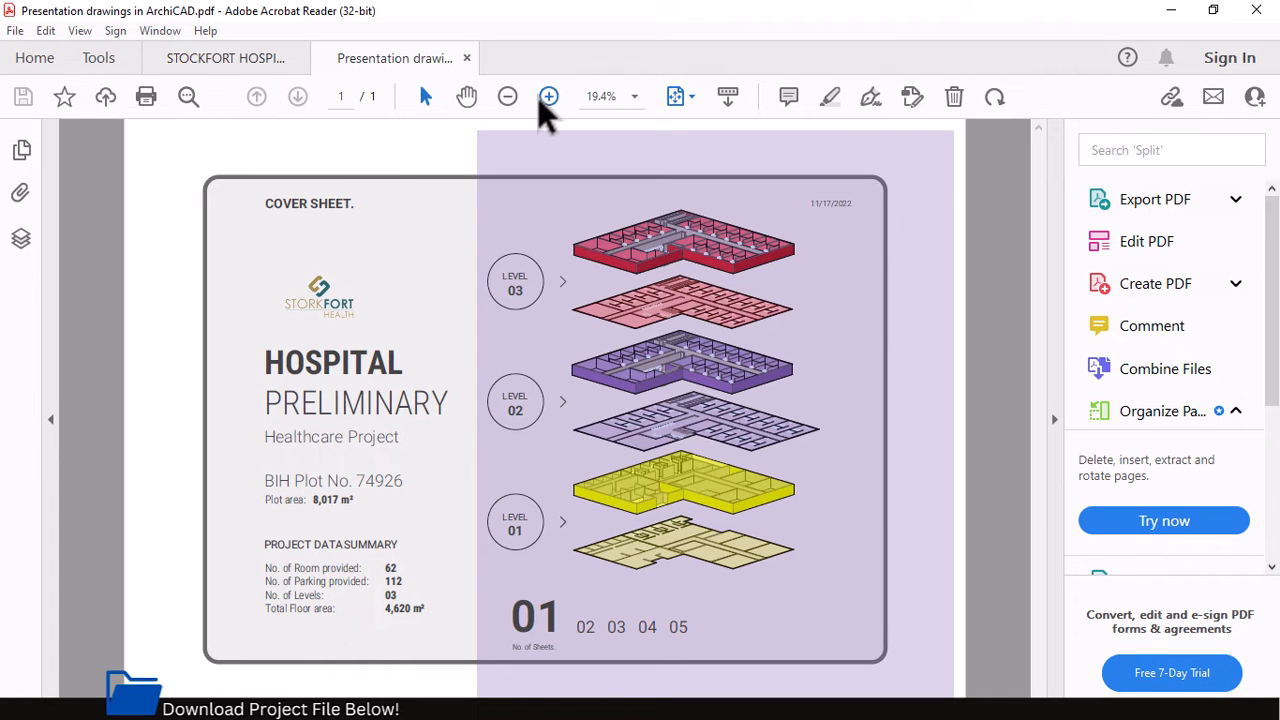
left_click(548, 96)
left_click(548, 96)
left_click(548, 96)
left_click(548, 96)
scroll(849, 431, "down", 8)
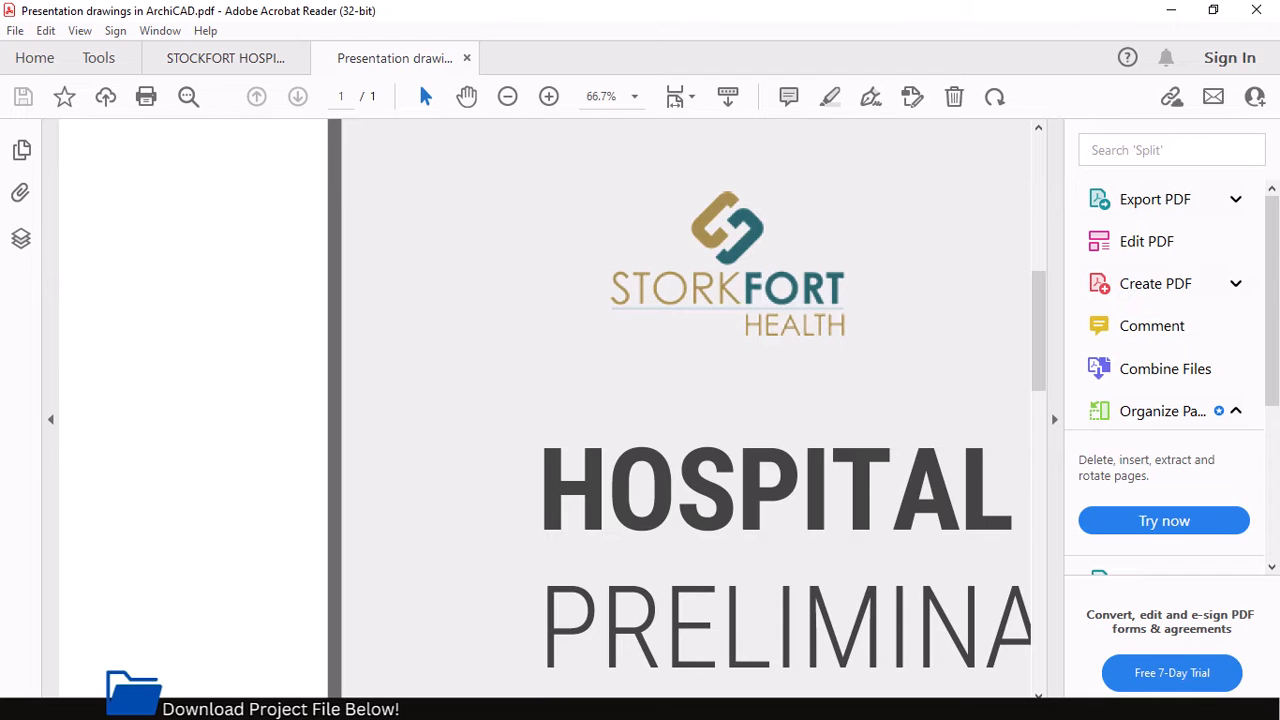
scroll(843, 447, "right", 6)
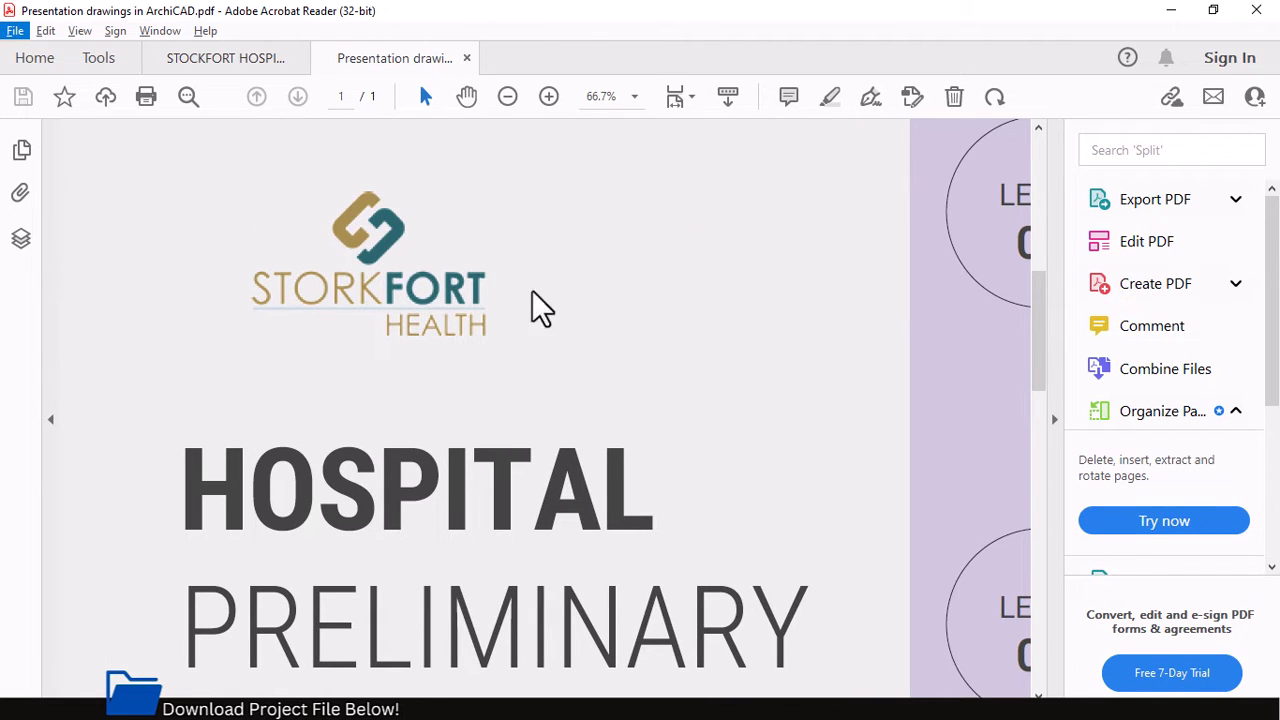
Review the whole published cover sheet in the PDF, including its stacked level drawings and background.
left_click(507, 97)
left_click(507, 97)
left_click(507, 97)
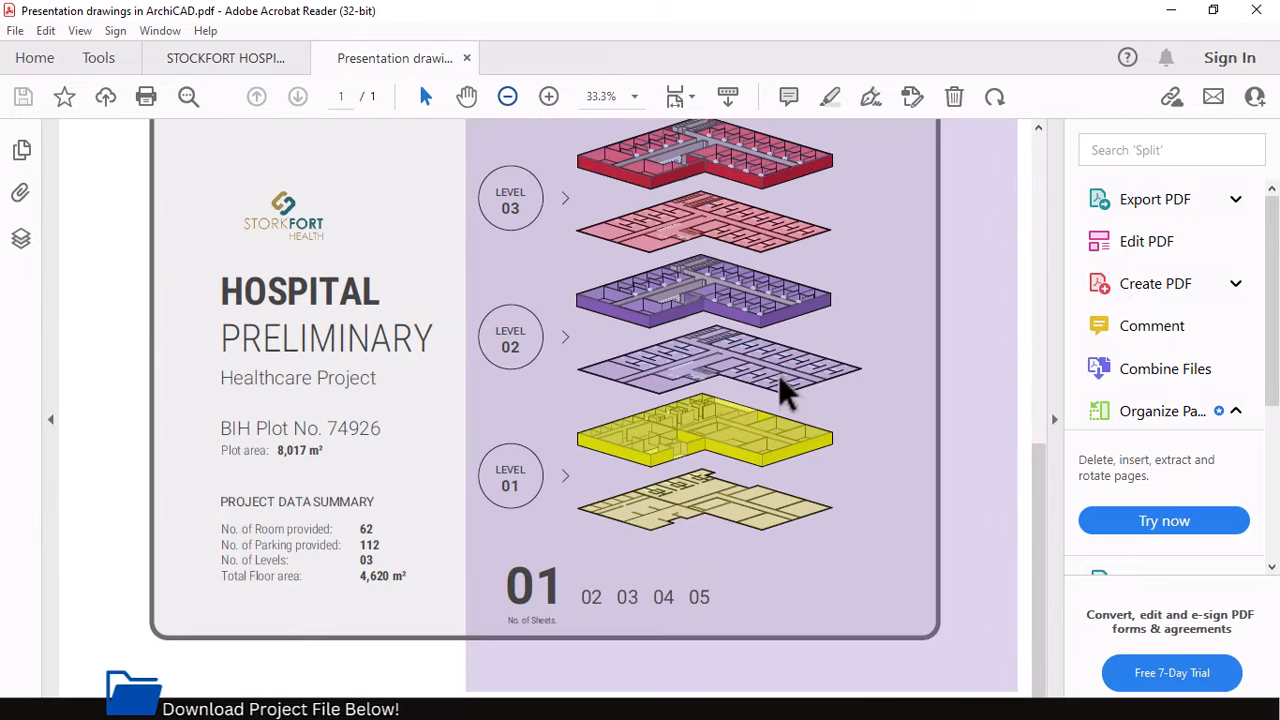
scroll(786, 386, "up", 2)
left_click(507, 97)
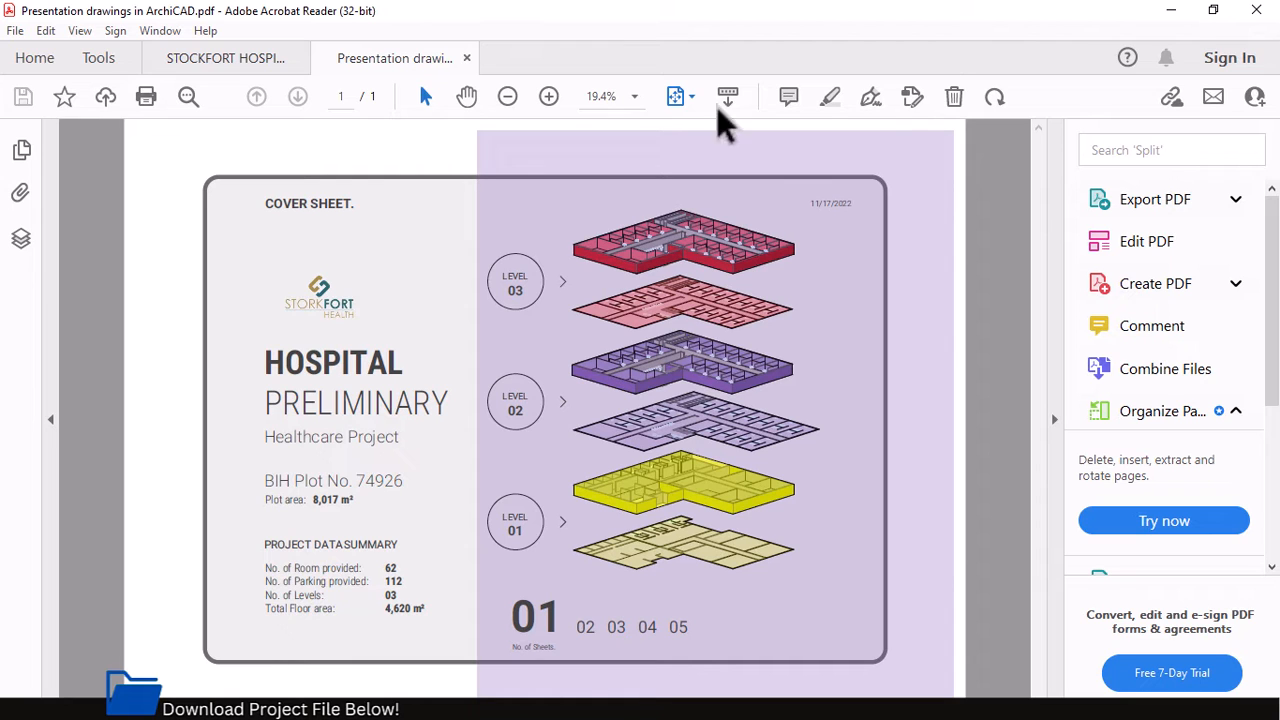
Switch back to Archicad and select the HOSPITAL PRELIMINARY title to examine its font, size and pen.
key("super")
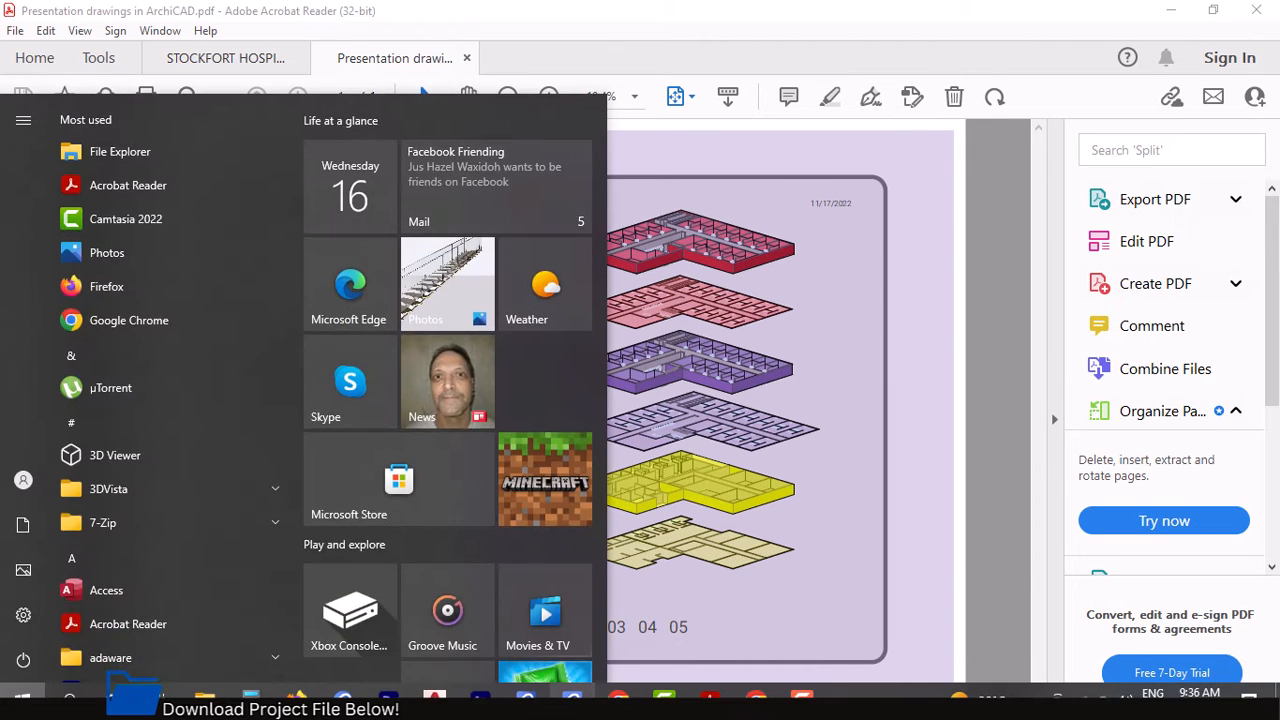
mouse_move(571, 697)
left_click(569, 665)
scroll(506, 260, "down", 5)
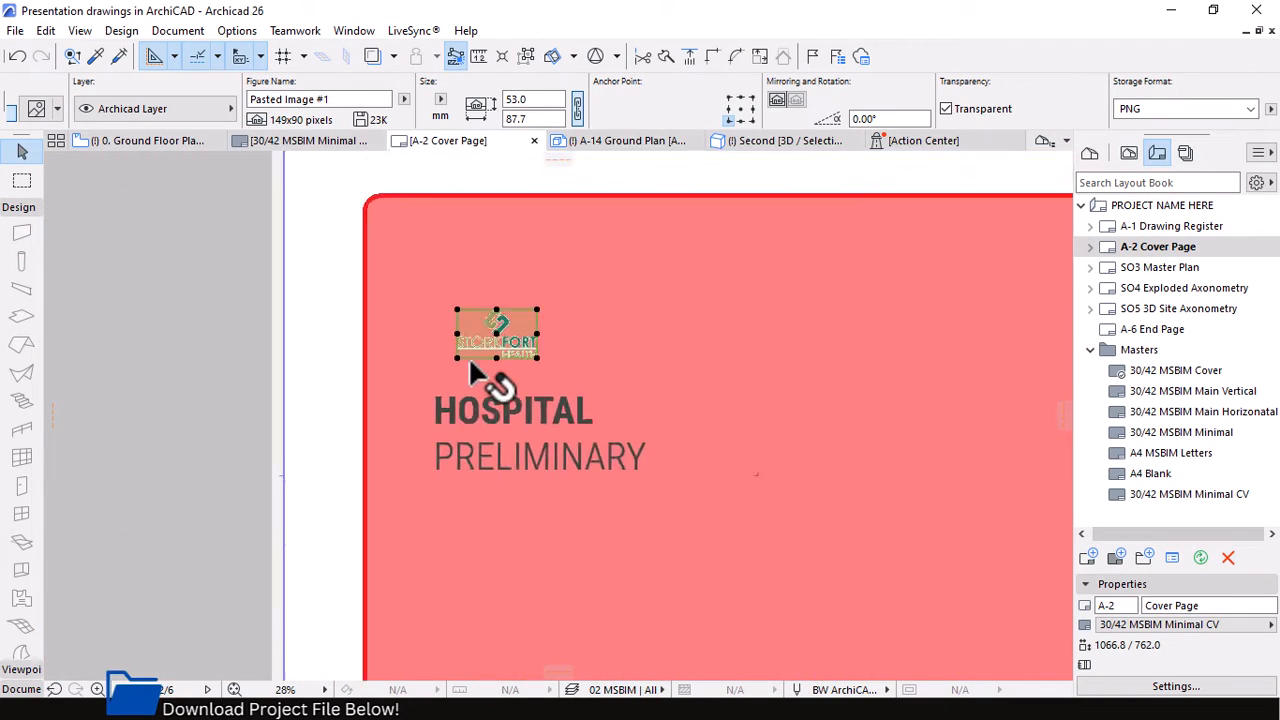
left_click(509, 418)
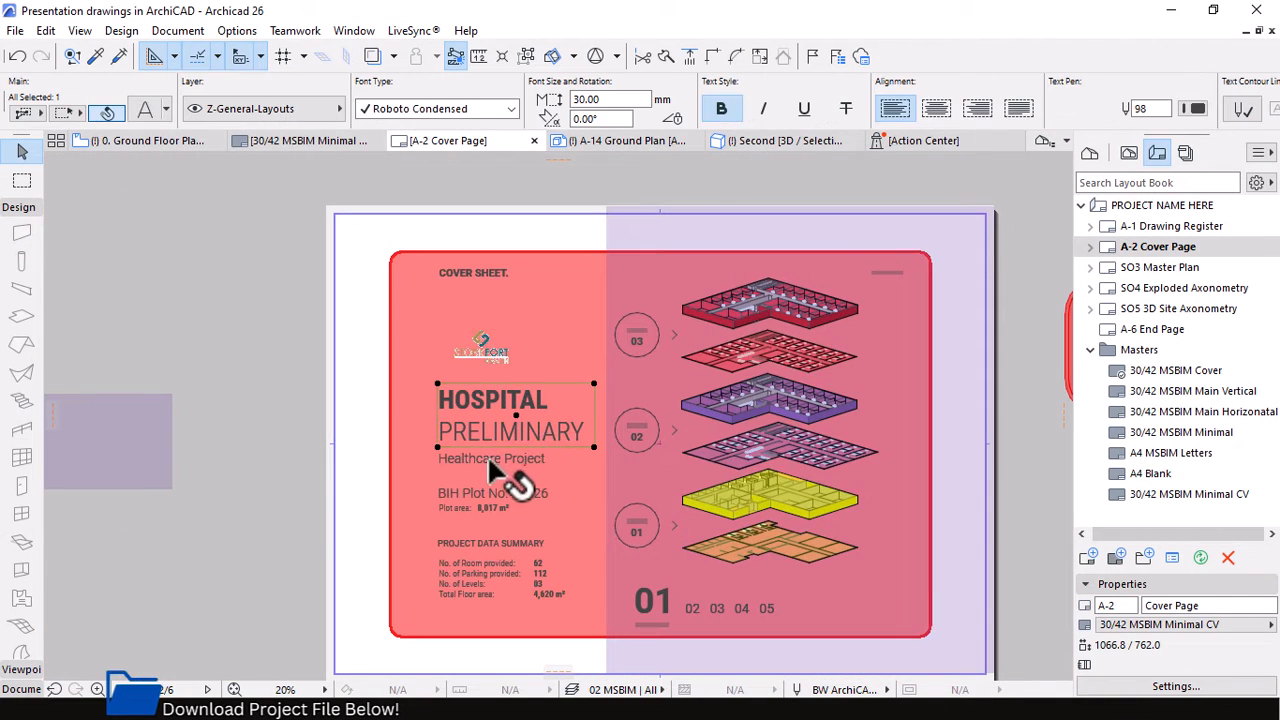
scroll(495, 470, "up", 1)
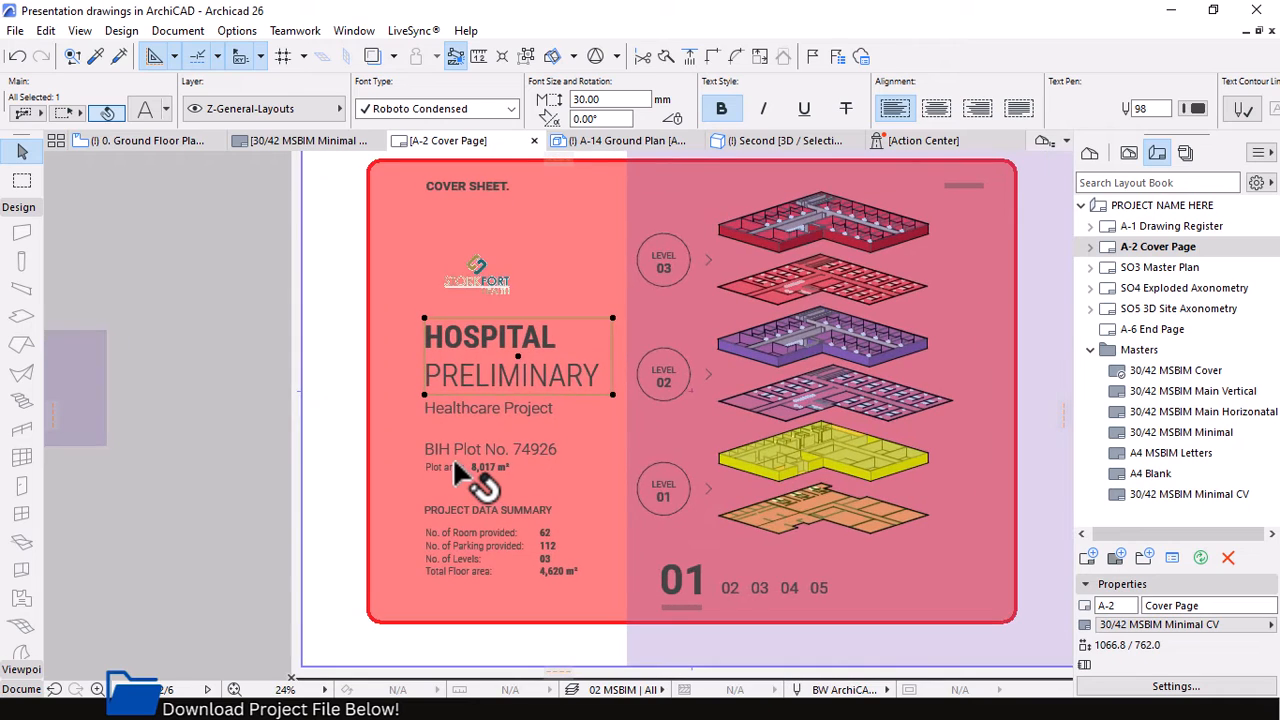
scroll(472, 382, "up", 2)
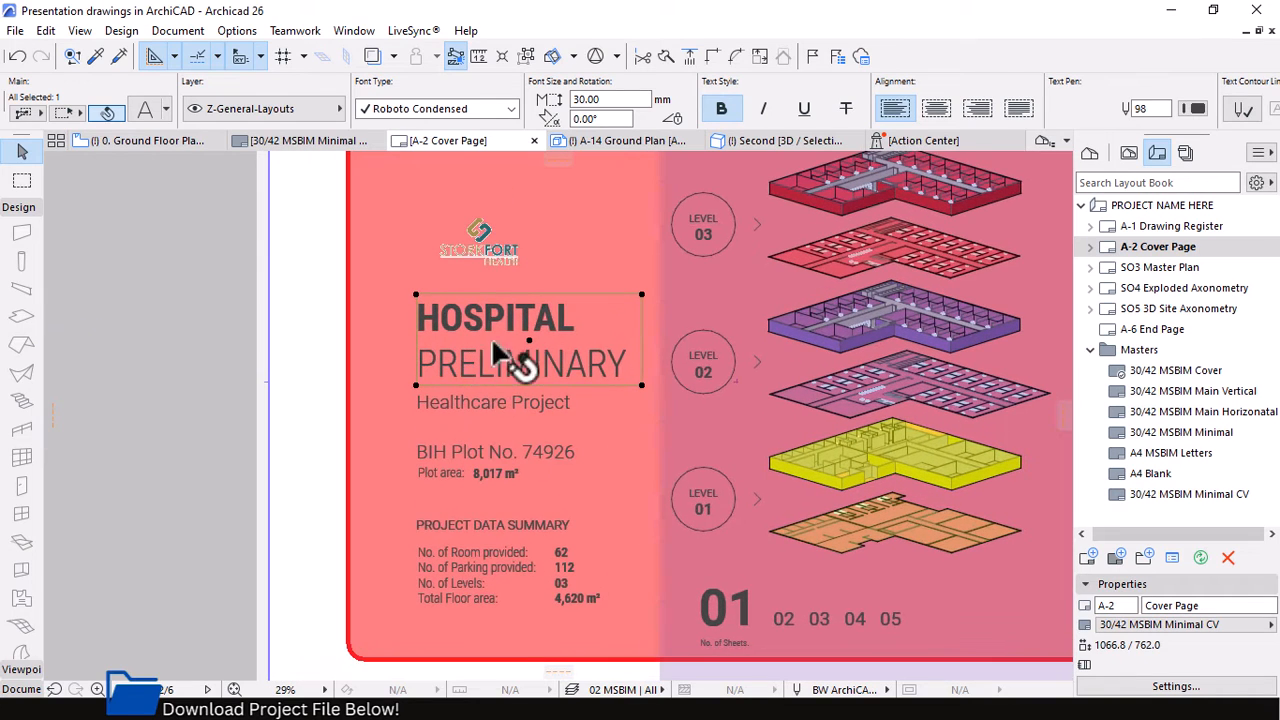
Examine the project text beneath the HOSPITAL PRELIMINARY title, including the subtitle, plot details and project data summary.
scroll(540, 360, "down", 2)
scroll(528, 378, "up", 2)
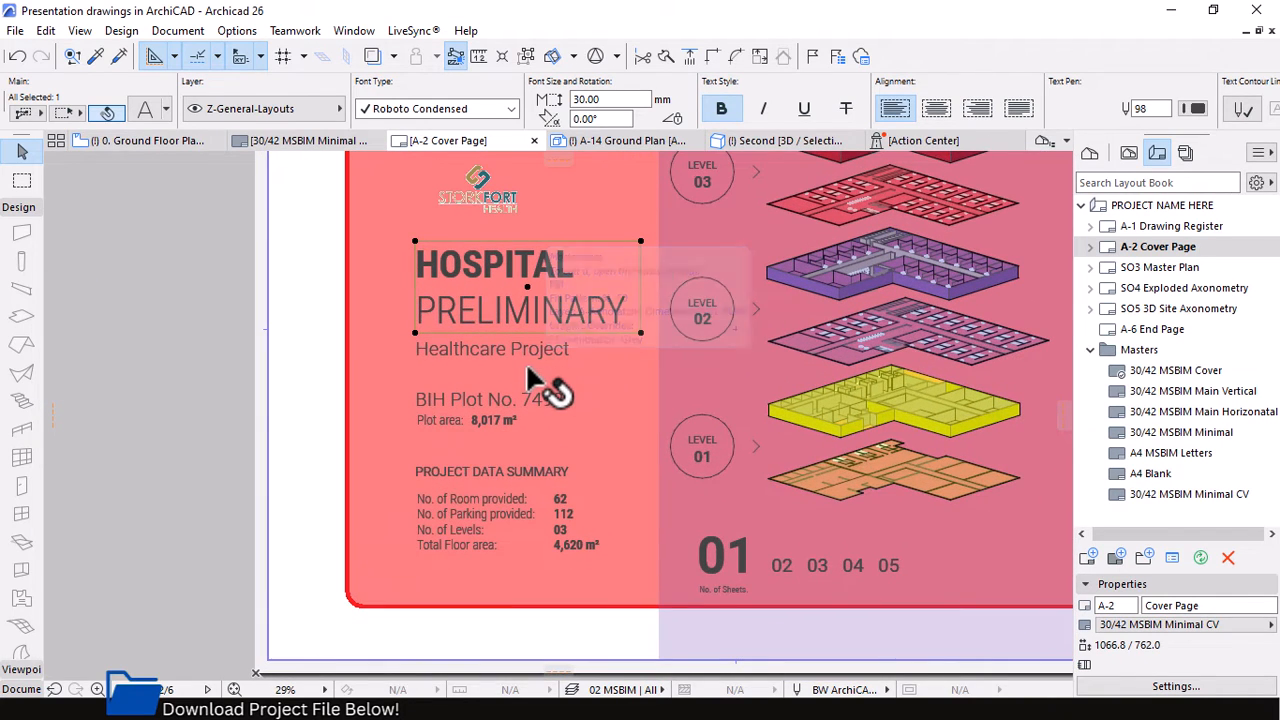
scroll(471, 438, "up", 1)
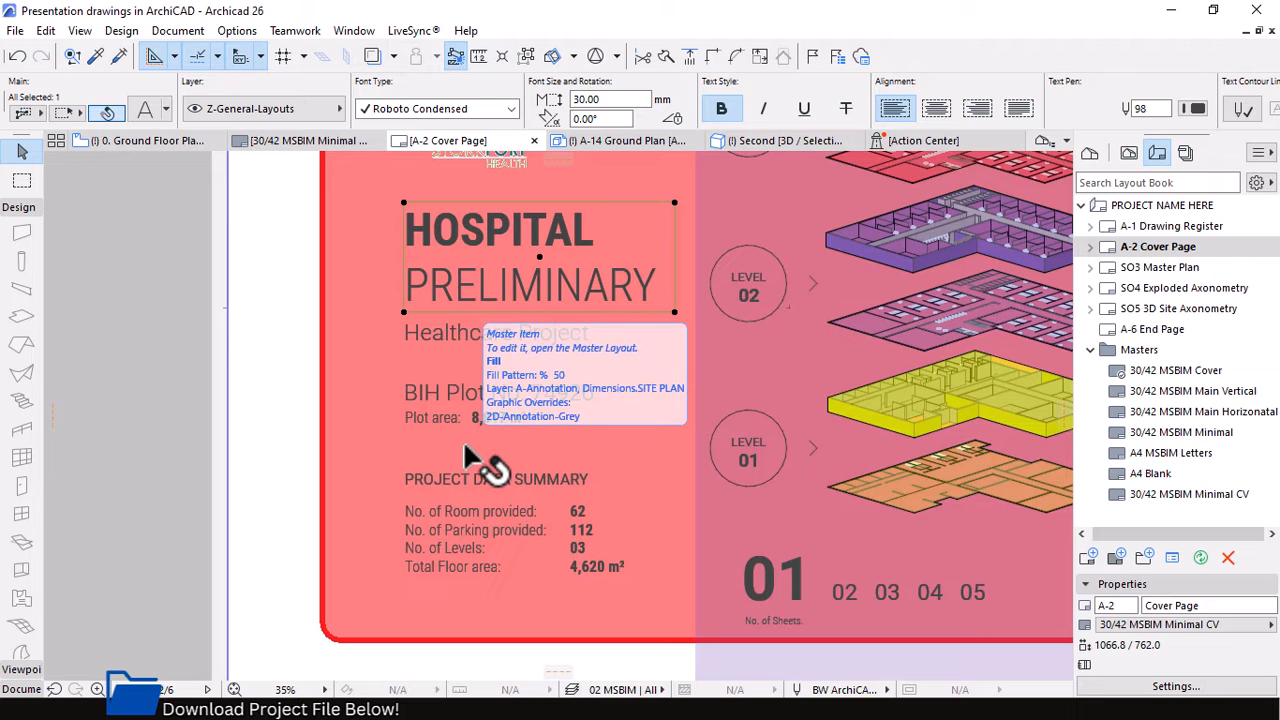
scroll(467, 450, "down", 1)
scroll(464, 447, "down", 1)
scroll(617, 358, "up", 1)
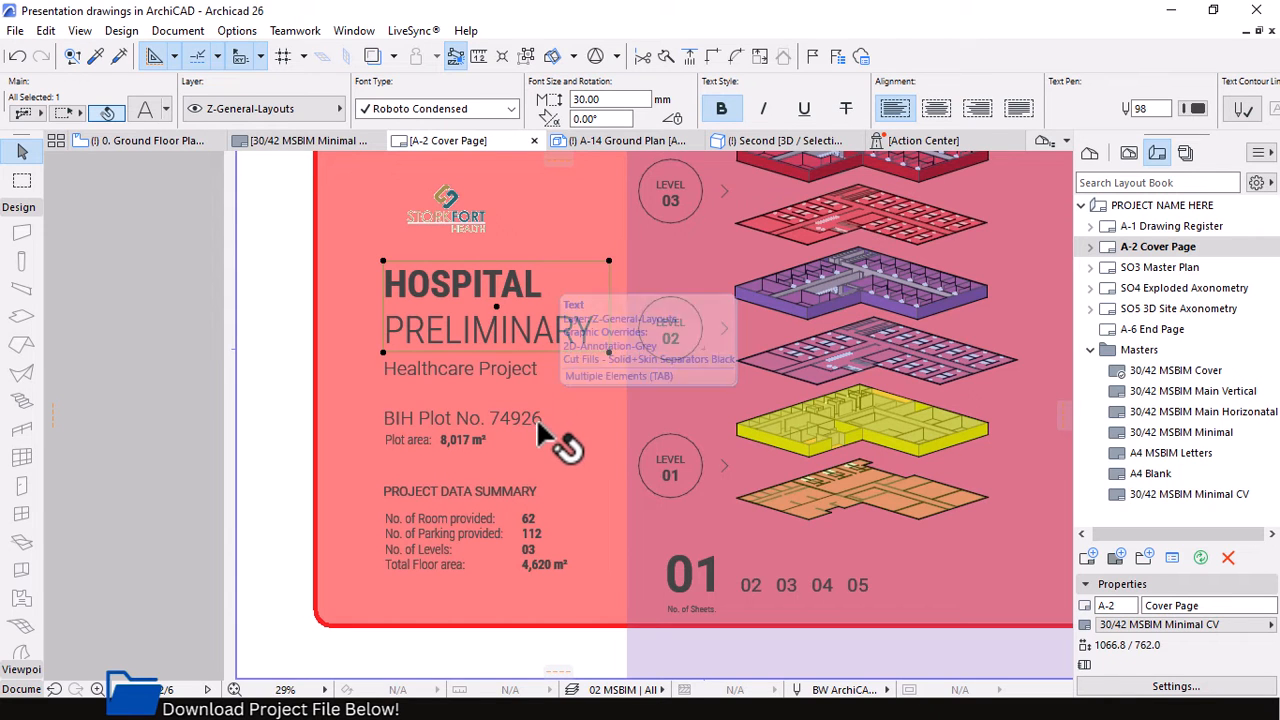
scroll(531, 423, "up", 1)
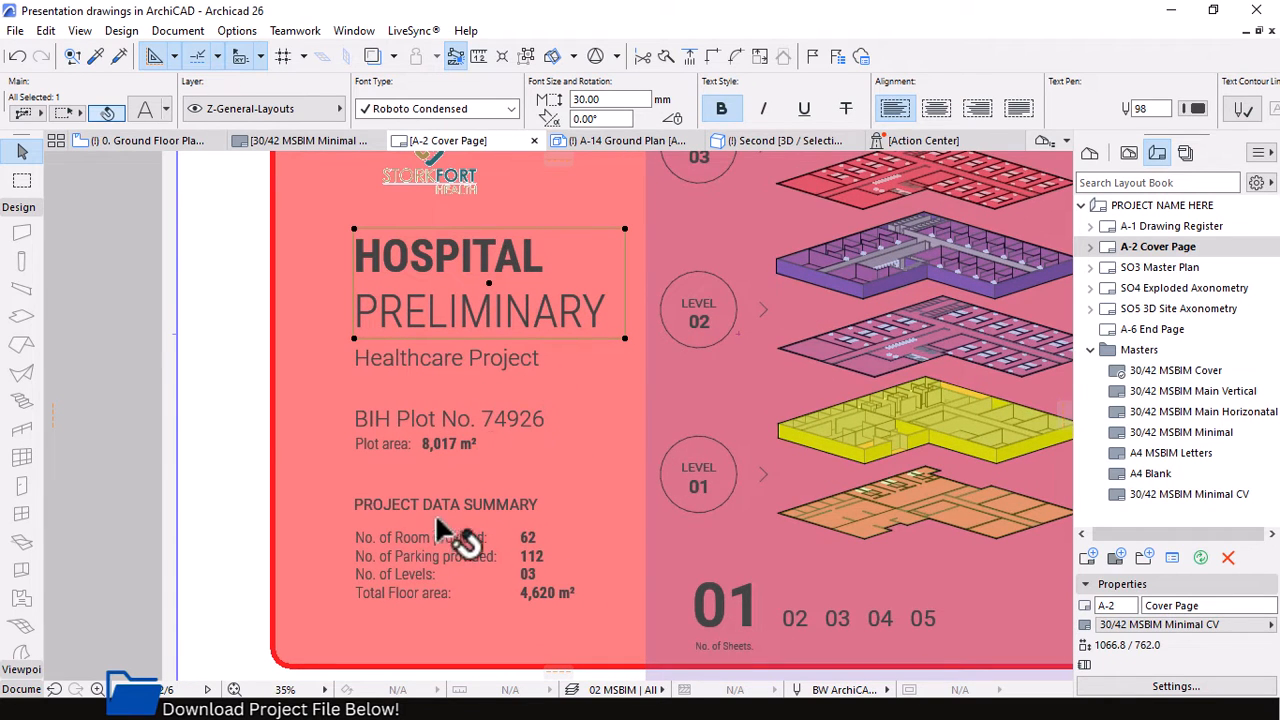
Try replacing the whole HOSPITAL PRELIMINARY title text with the Project Name autotext from Project Details.
double_click(423, 258)
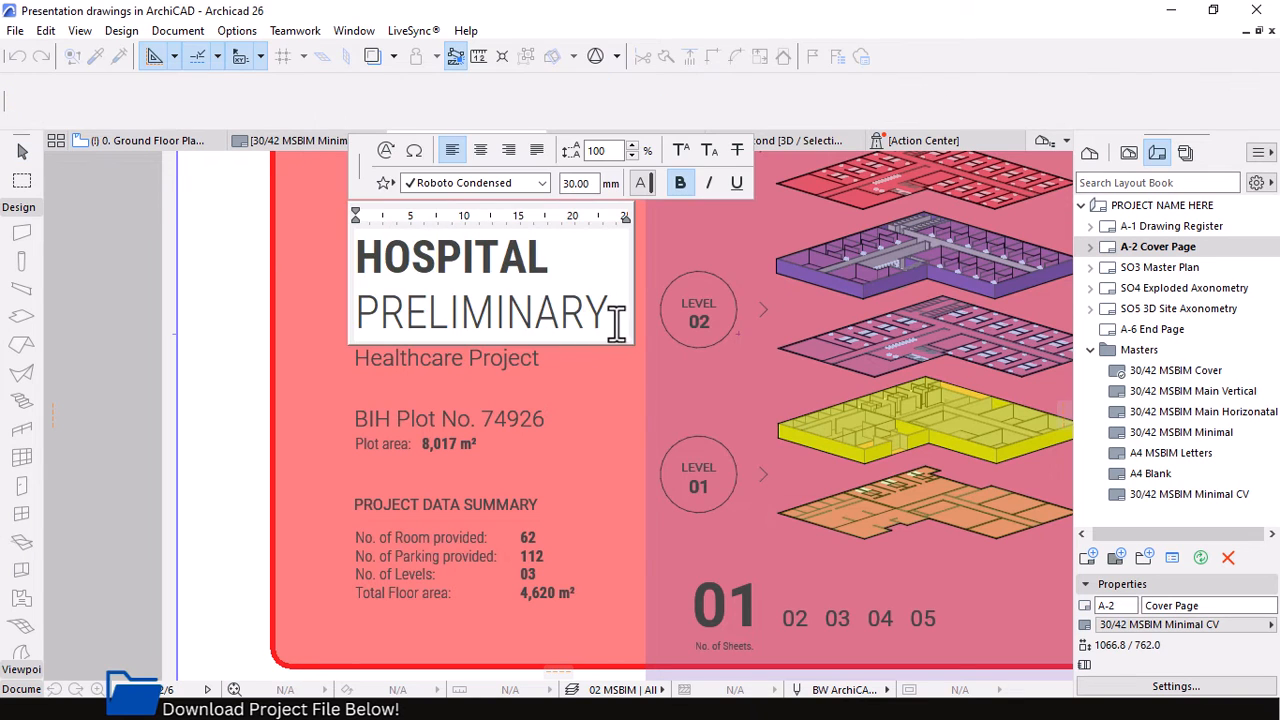
left_click_drag(618, 322, 350, 255)
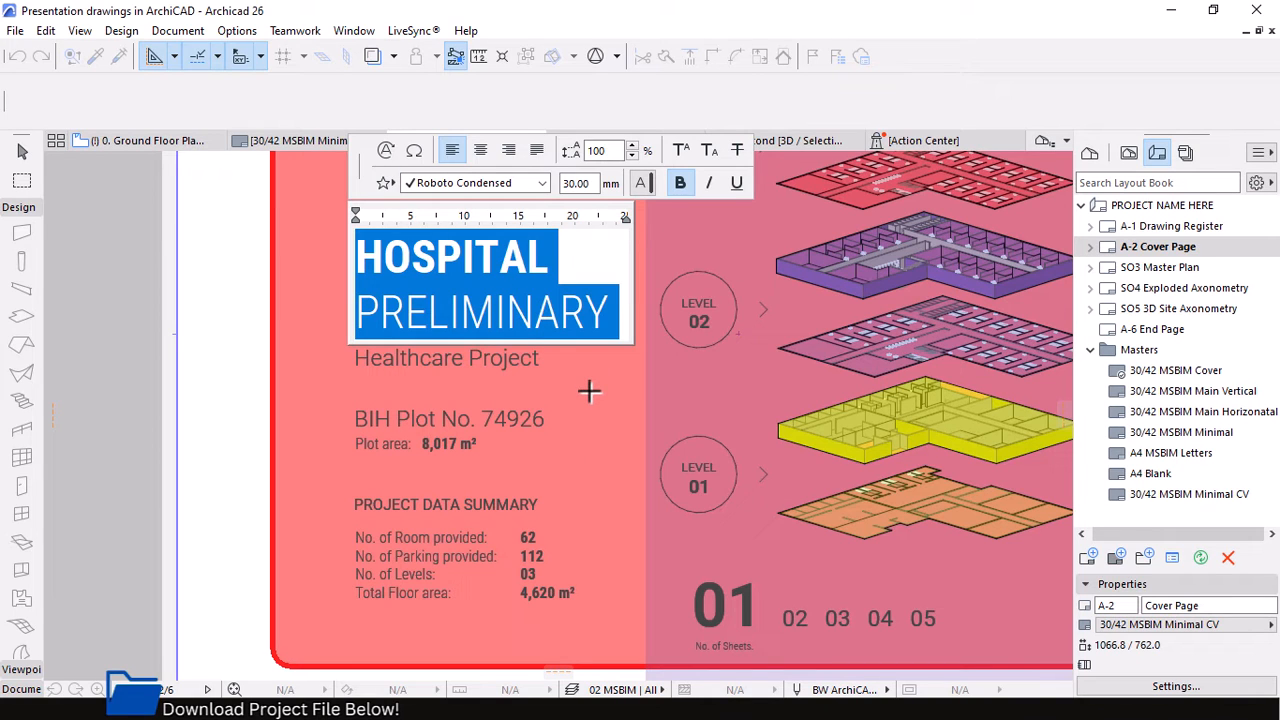
left_click(383, 151)
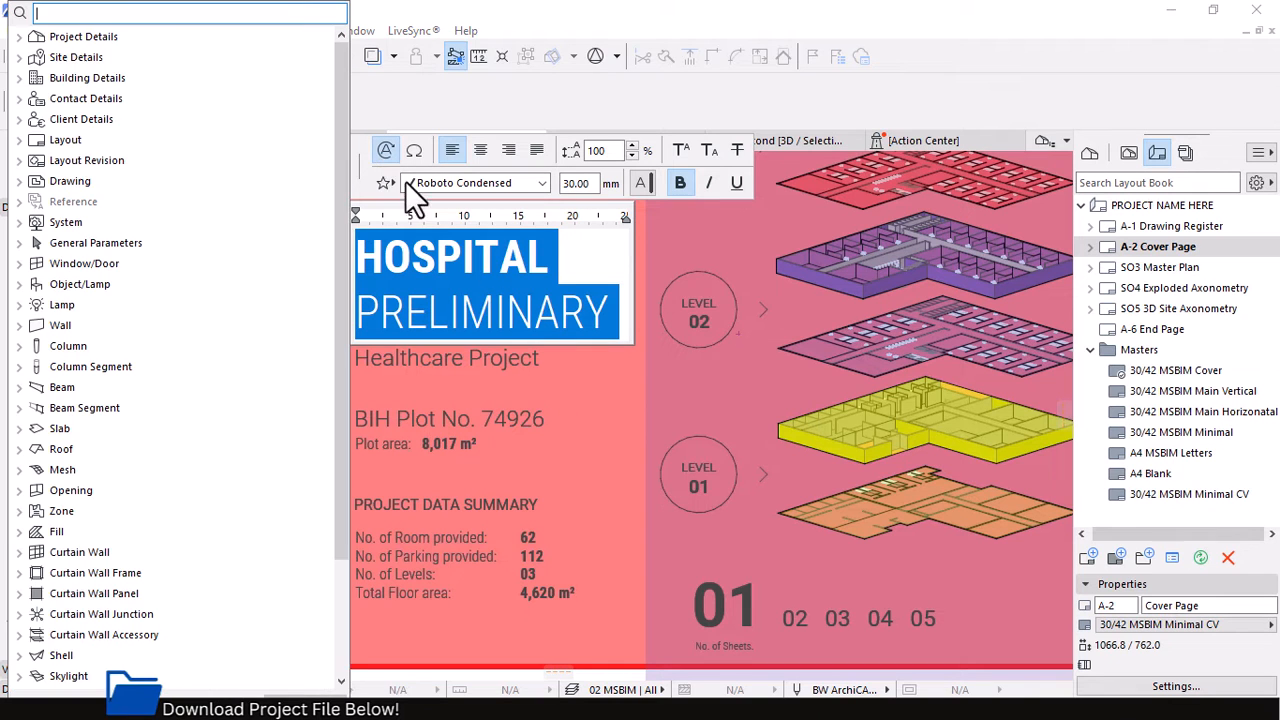
left_click(18, 36)
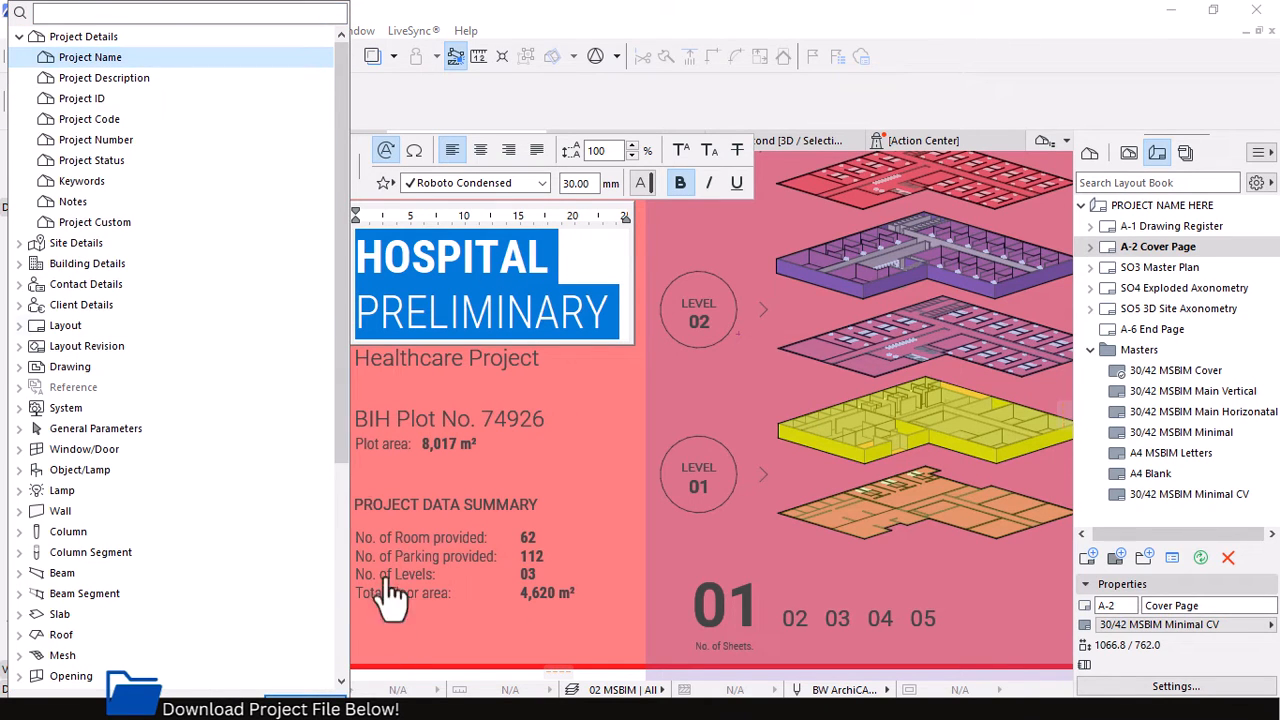
left_click(305, 702)
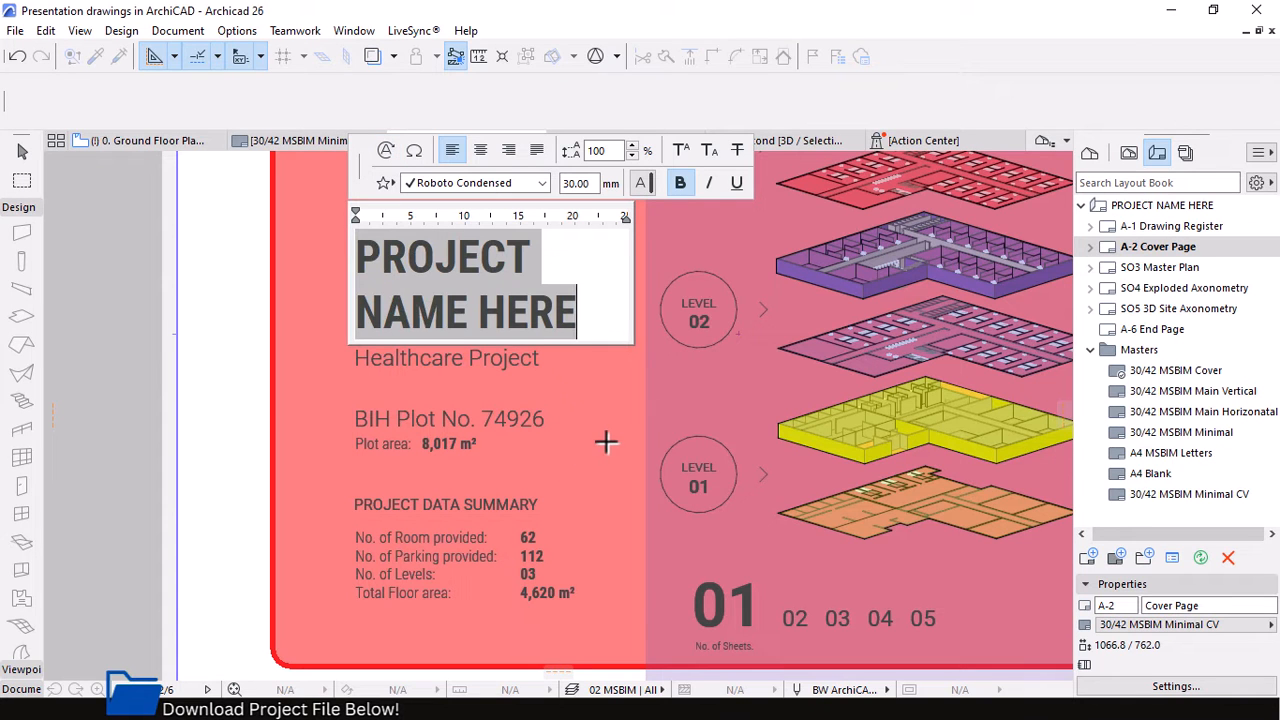
left_click(538, 445)
Select the plot area value on the cover page and examine its text settings up close.
scroll(505, 342, "down", 1)
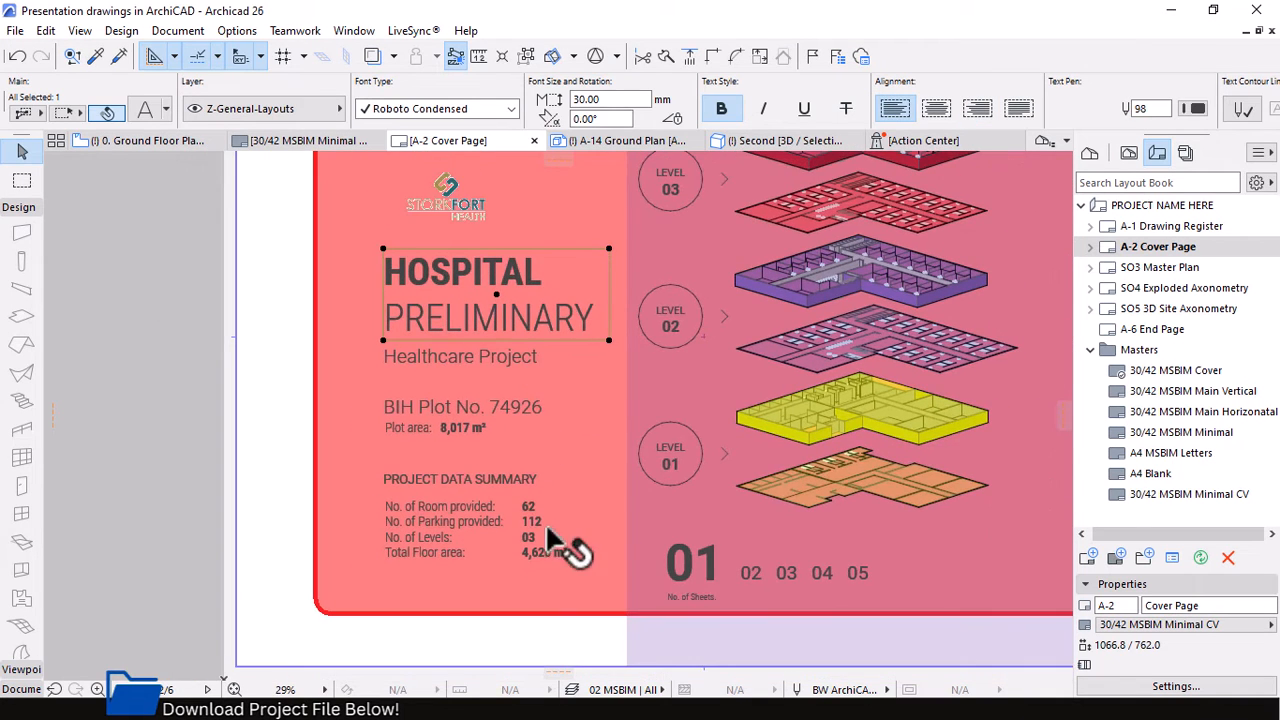
scroll(475, 533, "up", 2)
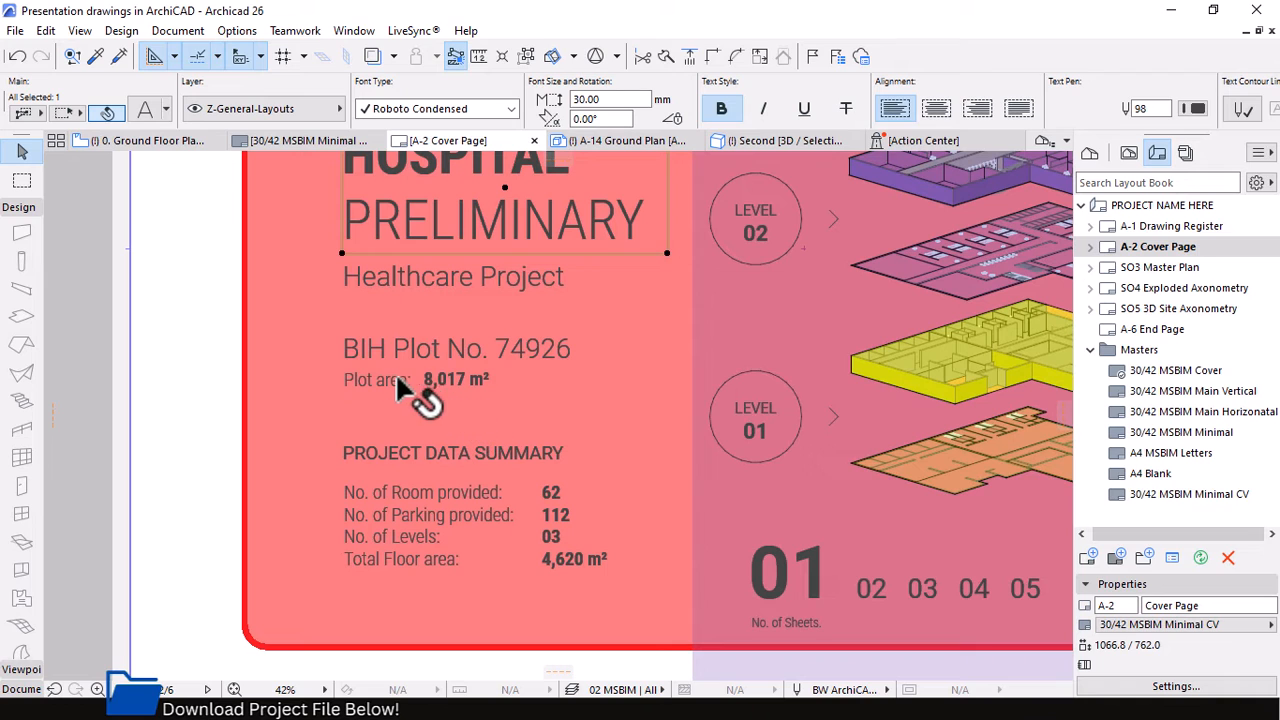
left_click(433, 384)
scroll(440, 385, "up", 3)
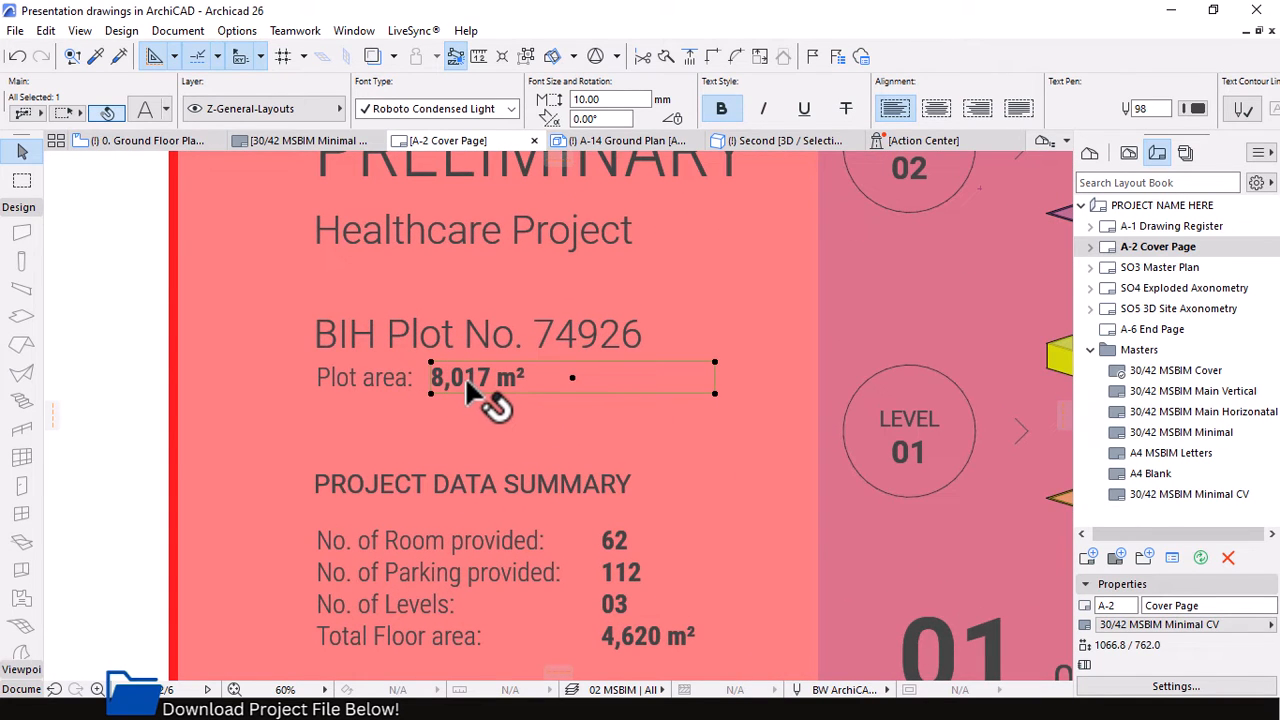
scroll(466, 378, "up", 3)
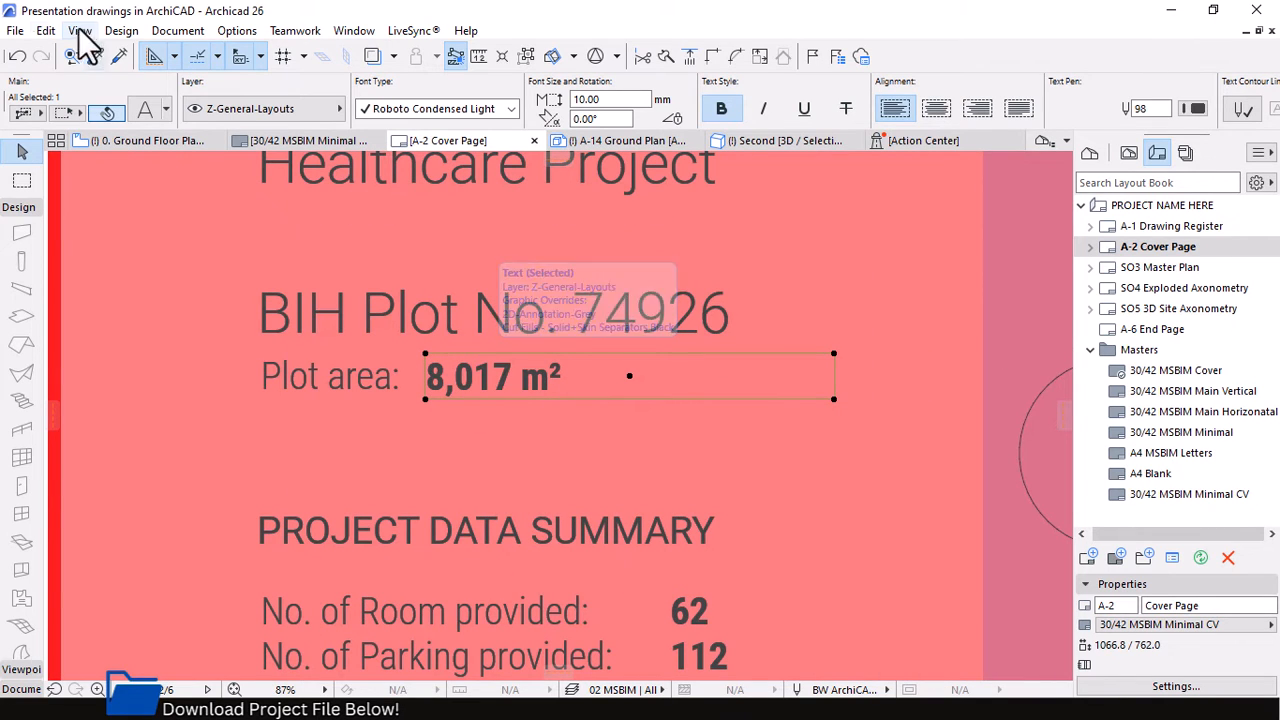
Open Project Info, enlarge the dialog, and review its project, site and building detail fields before closing it.
left_click(15, 30)
mouse_move(84, 368)
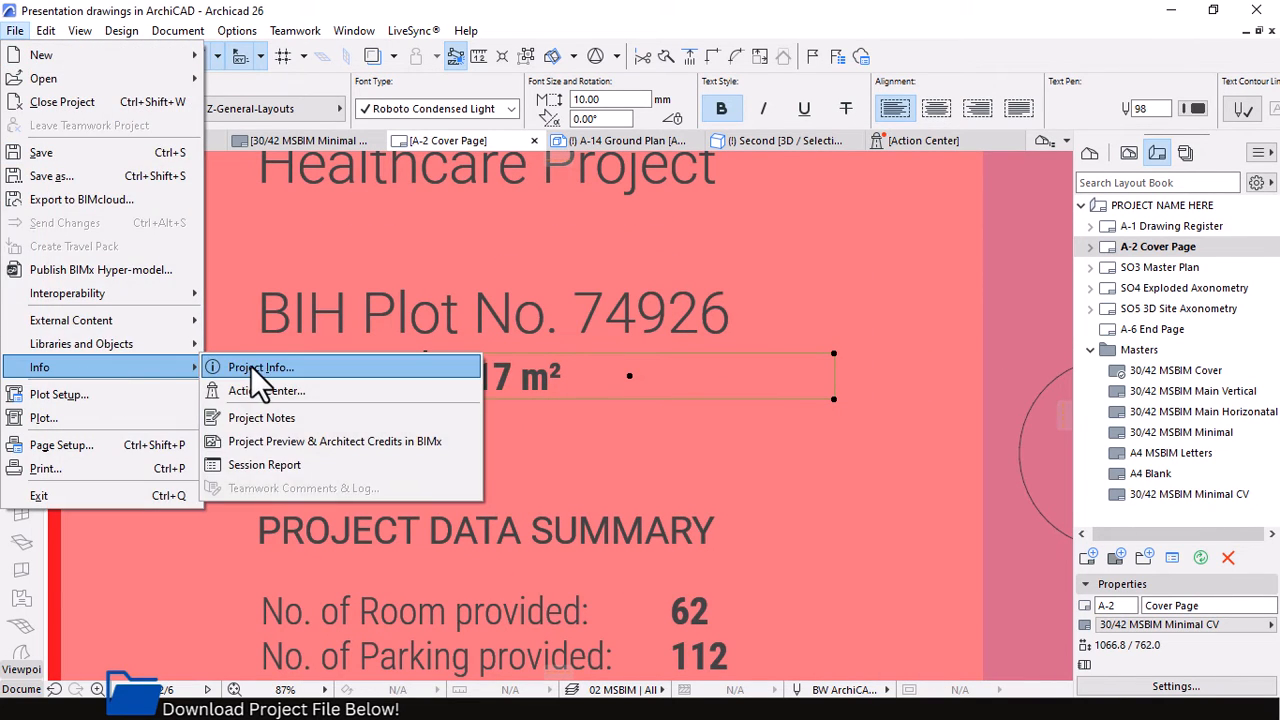
left_click(258, 366)
left_click_drag(807, 190, 634, 133)
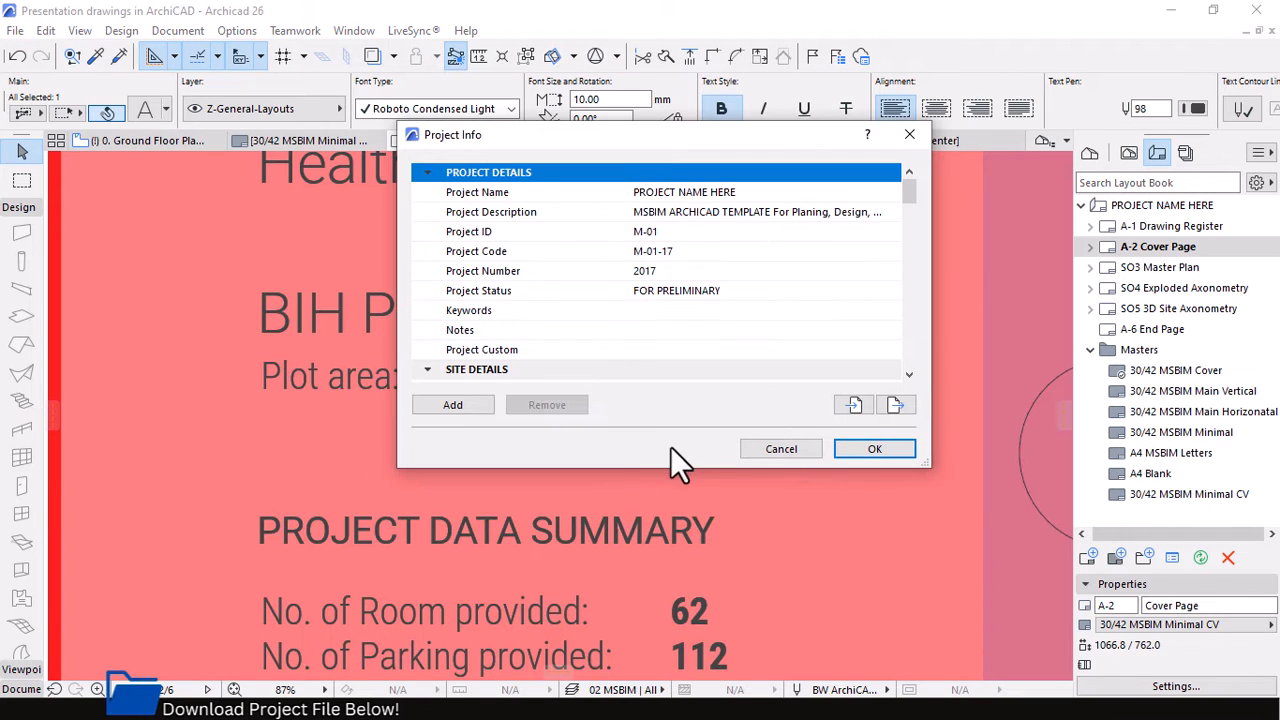
left_click_drag(662, 467, 648, 678)
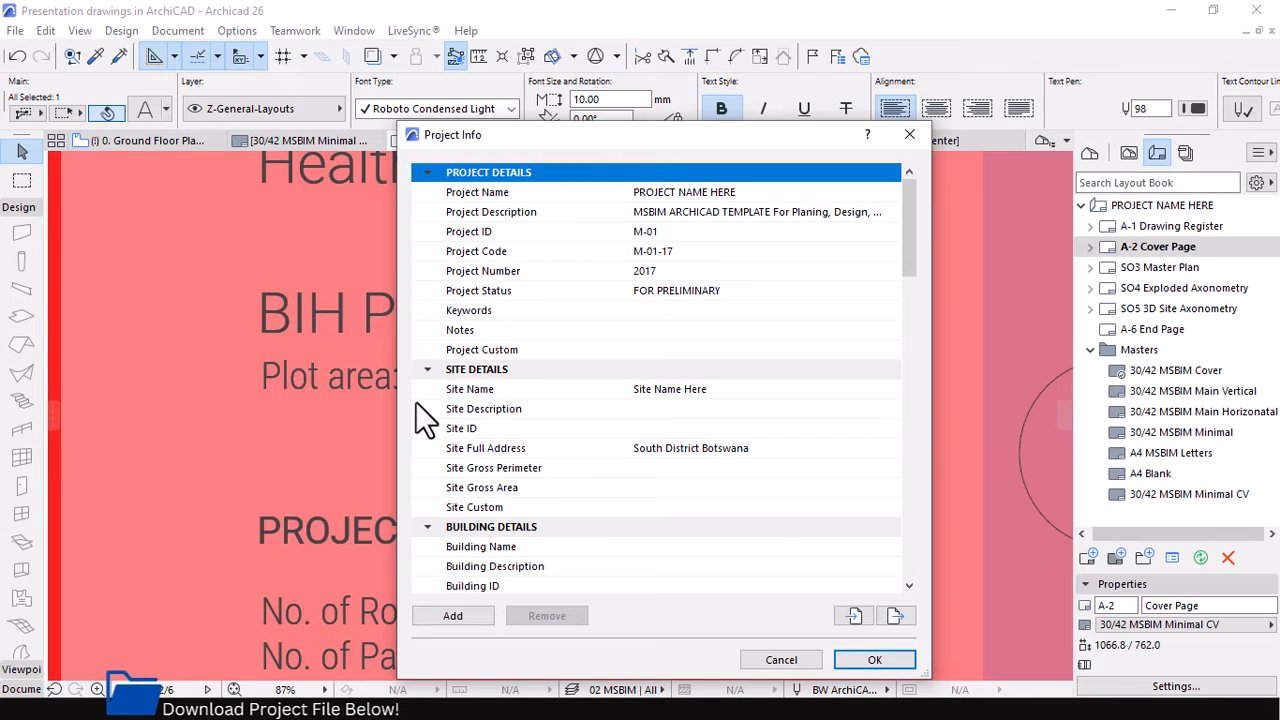
double_click(430, 370)
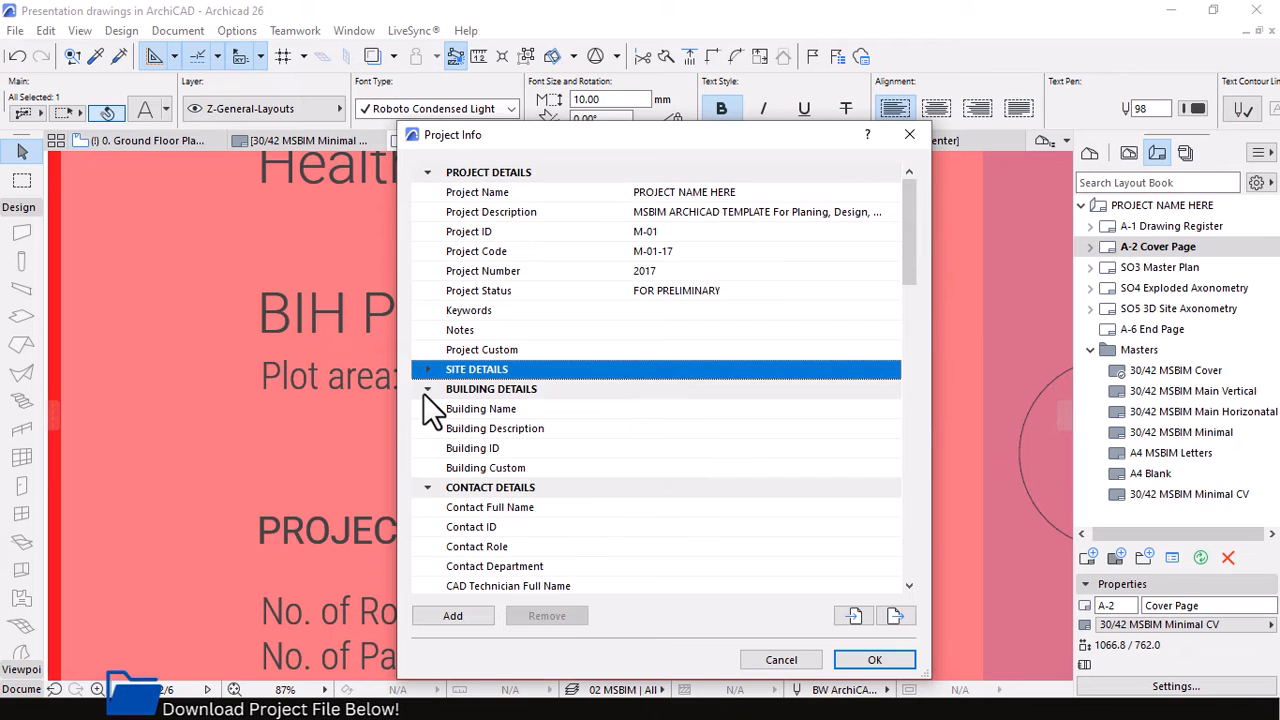
left_click(423, 393)
left_click(426, 410)
left_click(874, 660)
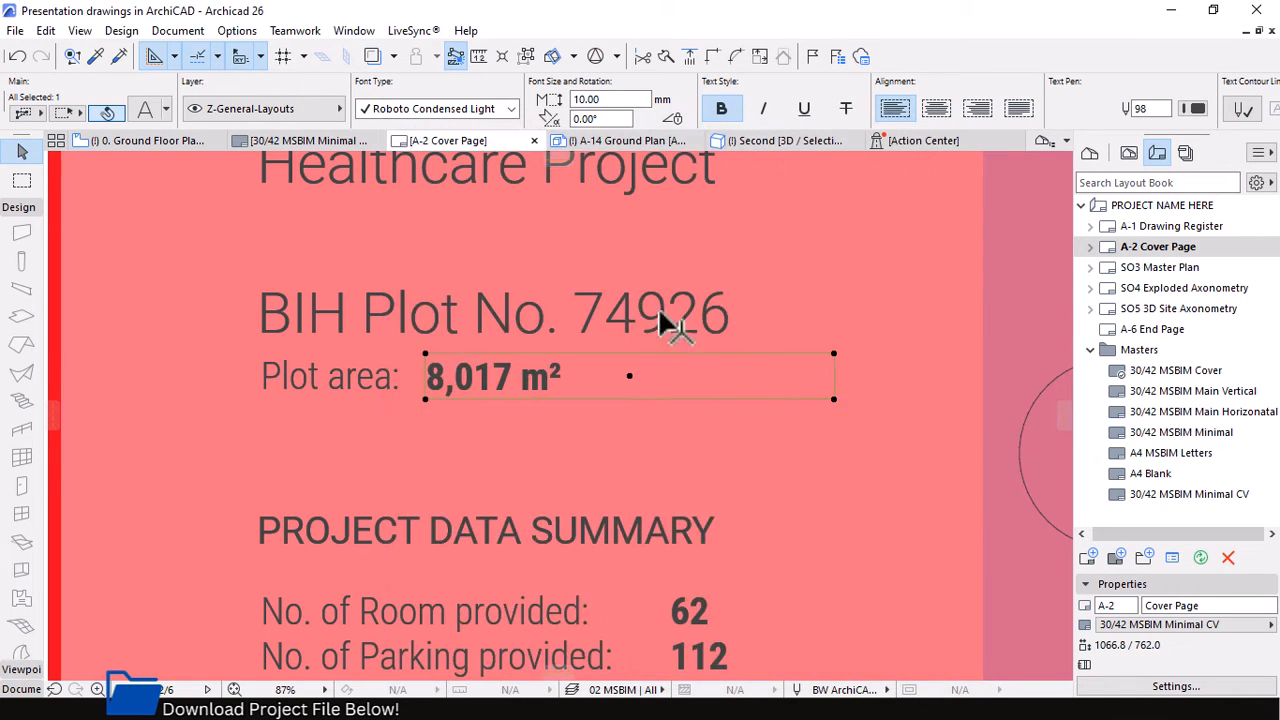
Examine the 01 to 05 sheet number row with its No. of Sheets label, and the overall cover page composition.
scroll(660, 318, "down", 8)
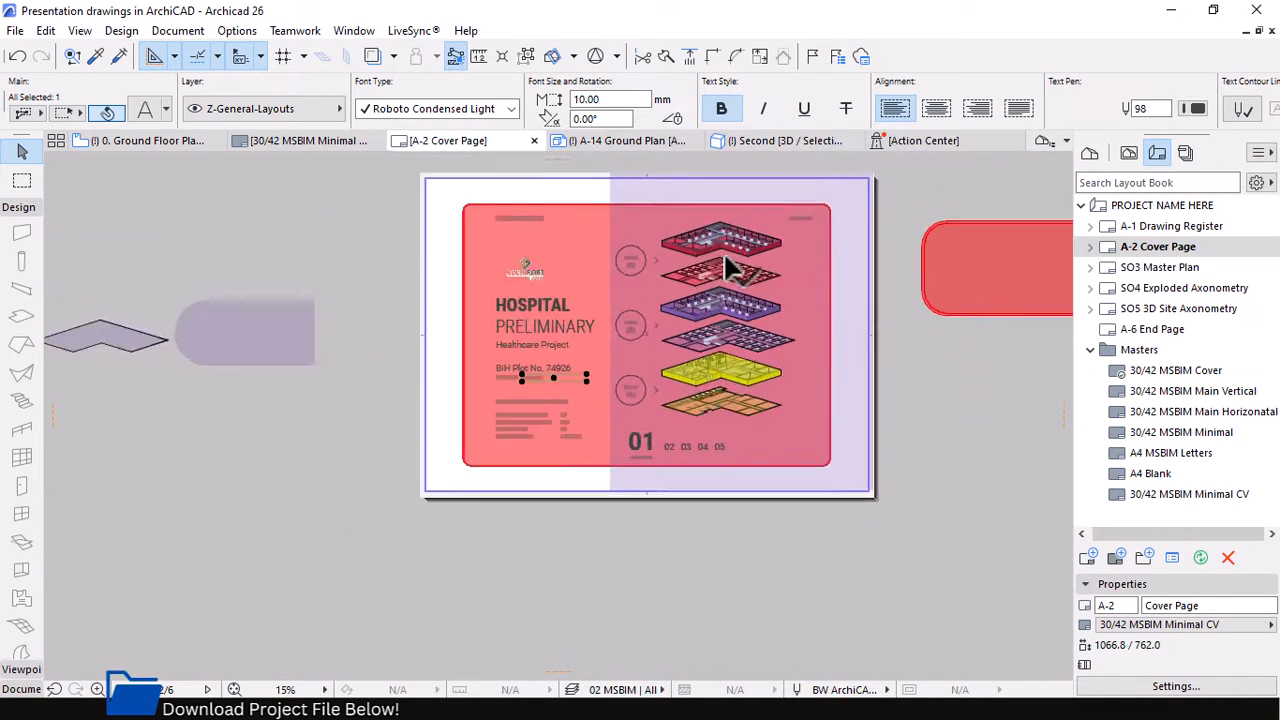
scroll(714, 514, "up", 6)
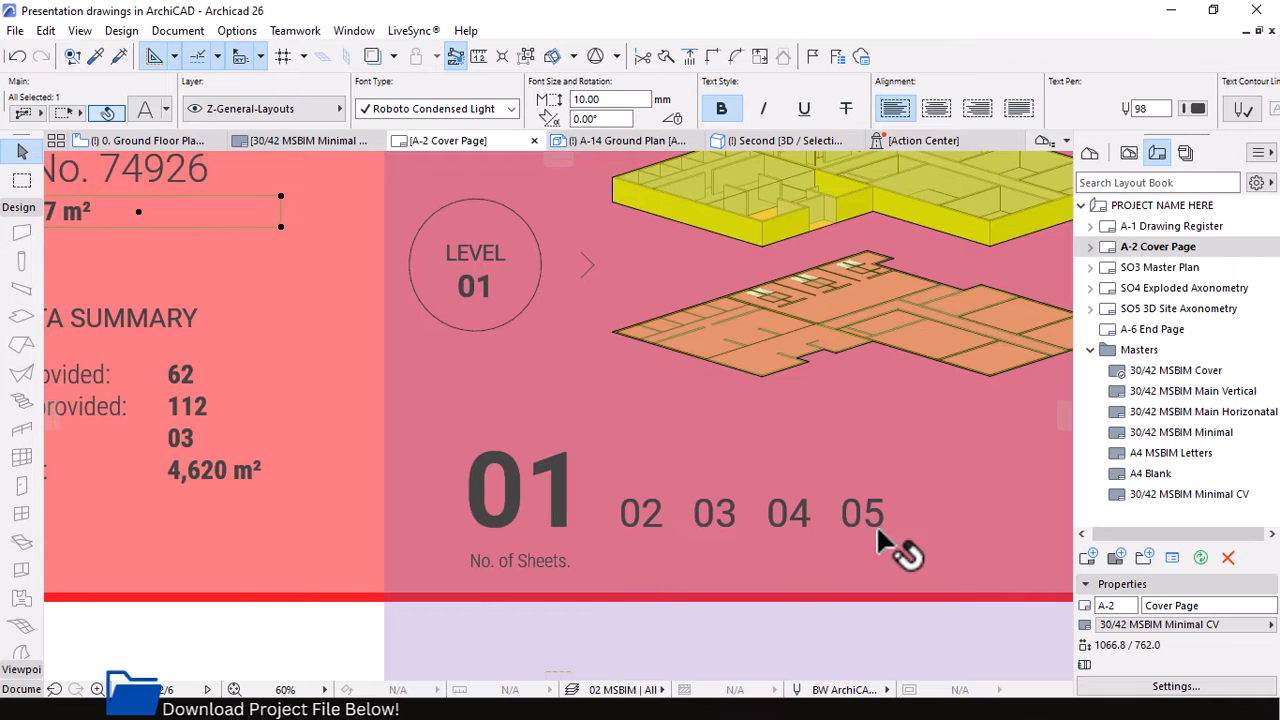
scroll(909, 521, "up", 1)
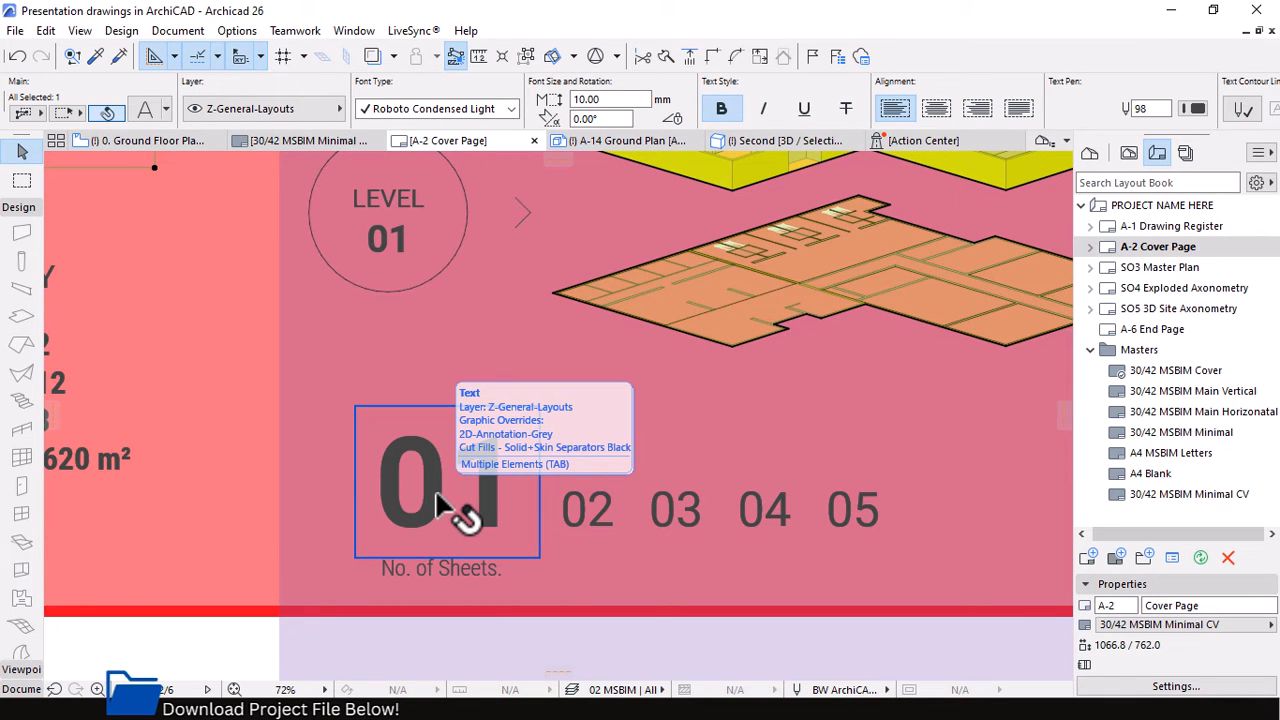
scroll(450, 510, "down", 5)
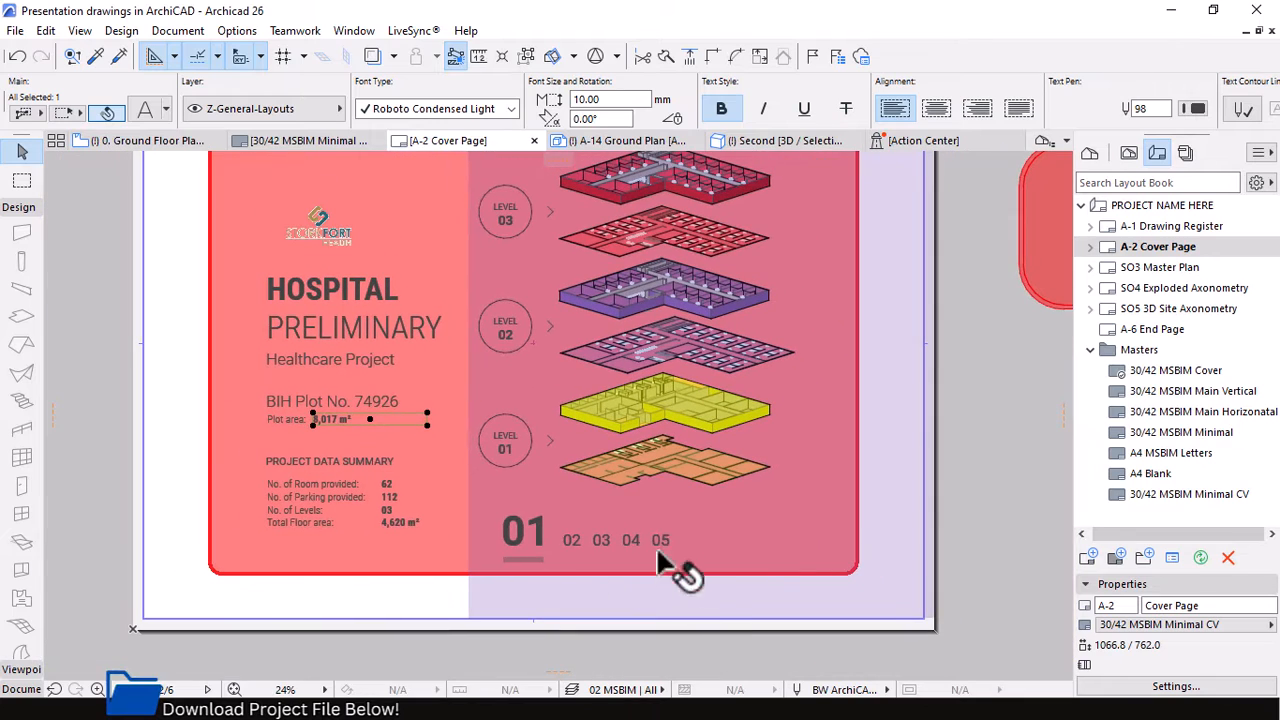
scroll(571, 414, "up", 1)
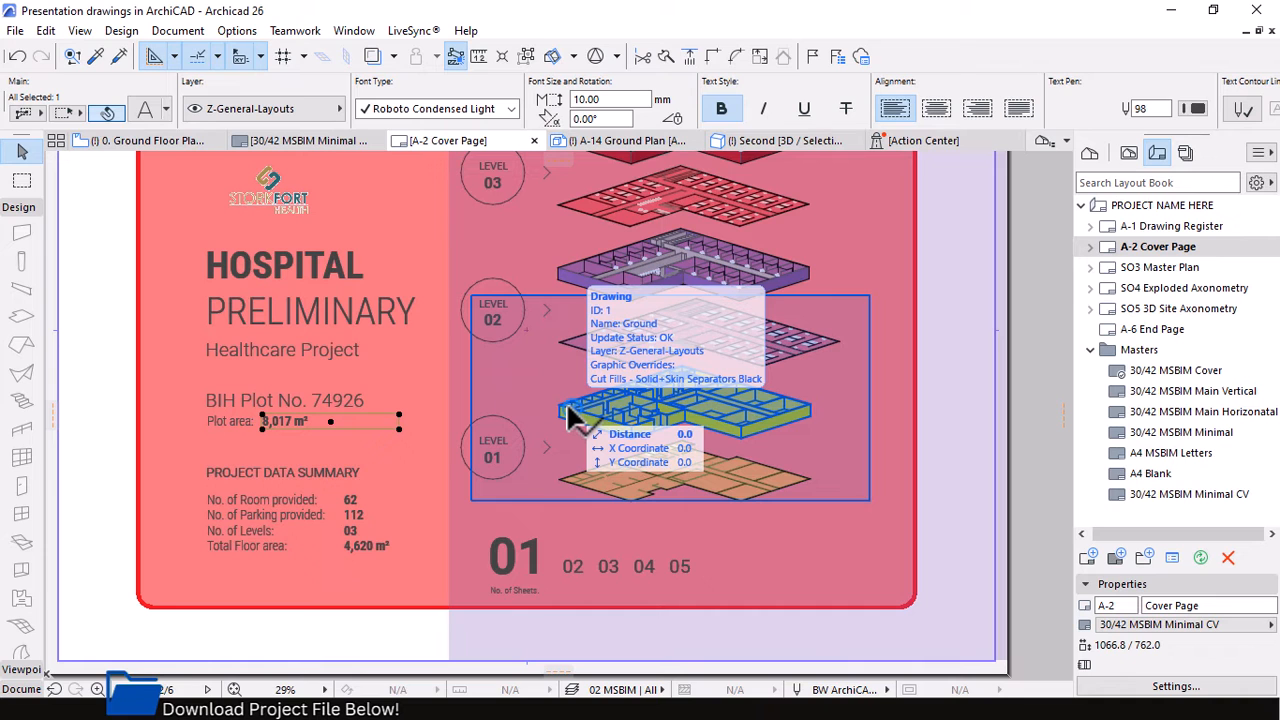
scroll(674, 500, "down", 2)
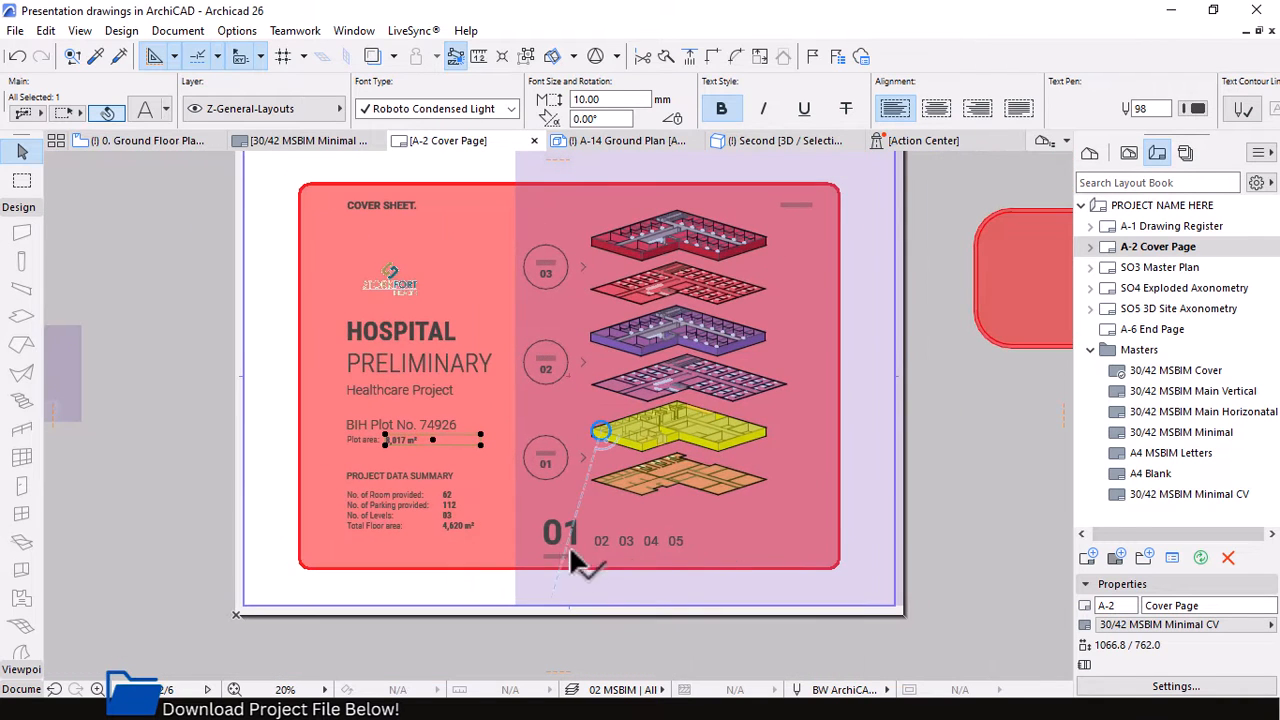
scroll(595, 562, "up", 2)
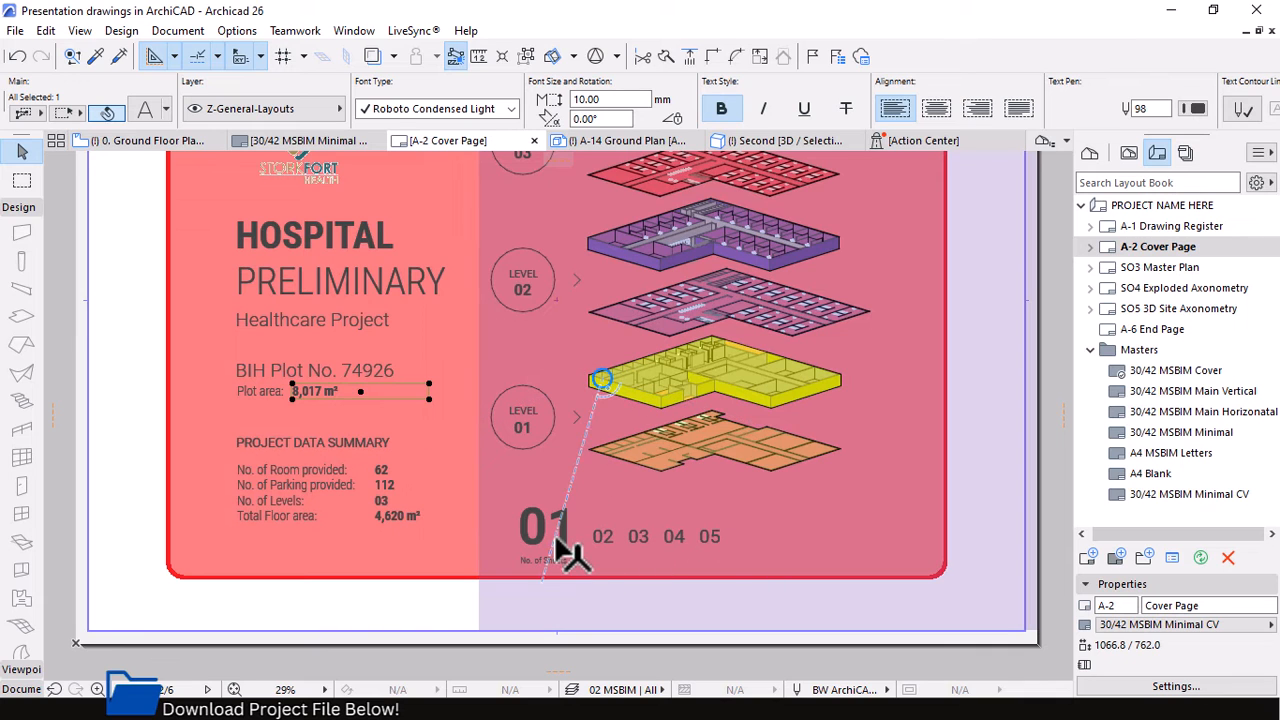
scroll(591, 562, "up", 2)
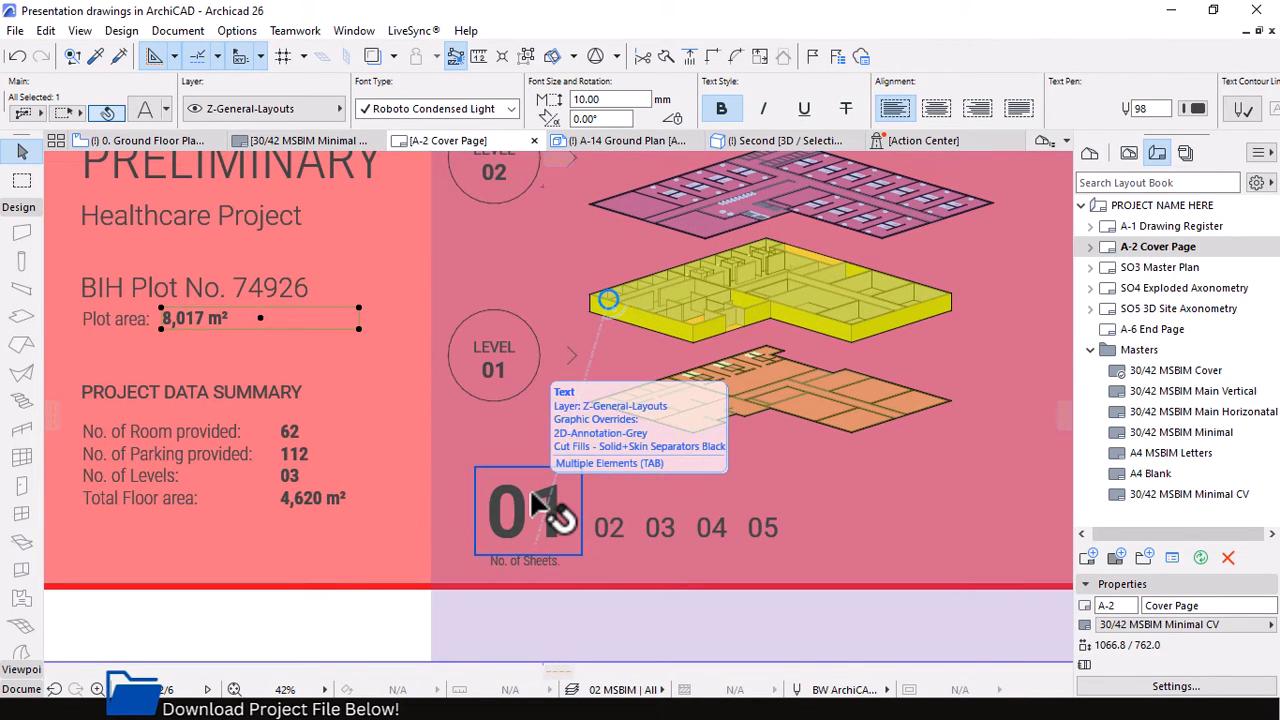
scroll(586, 509, "down", 2)
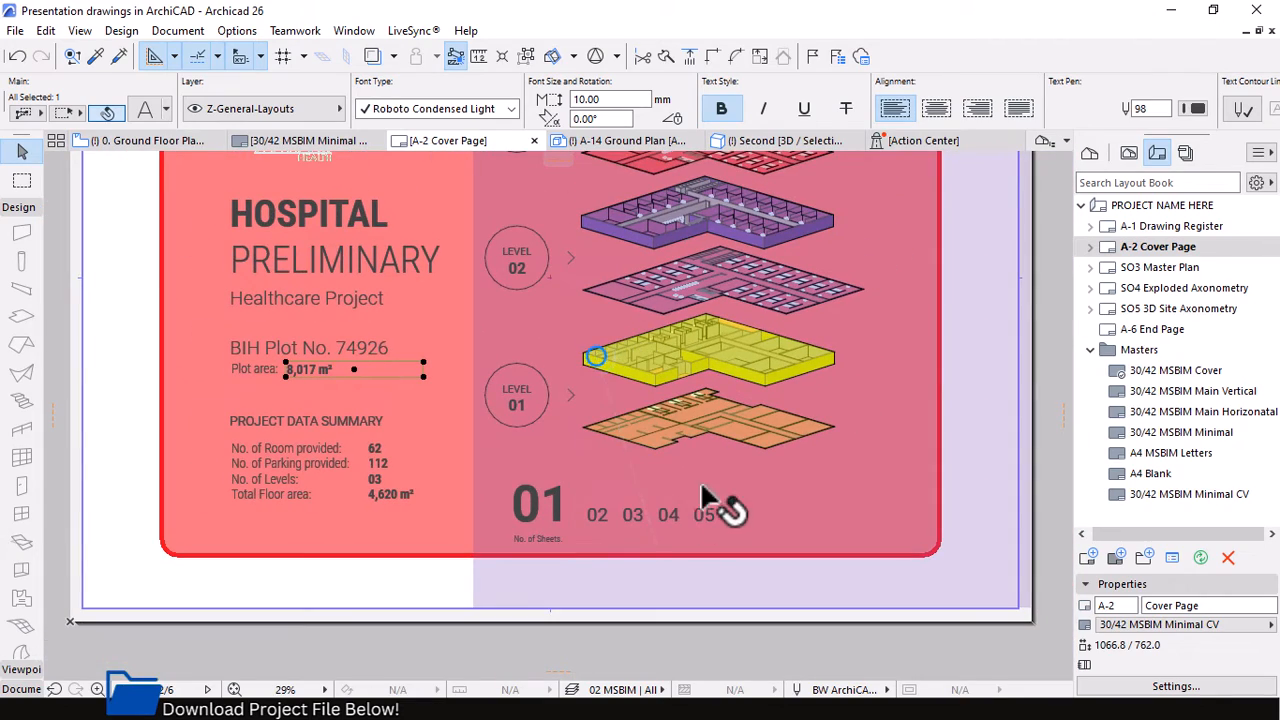
scroll(624, 395, "up", 3)
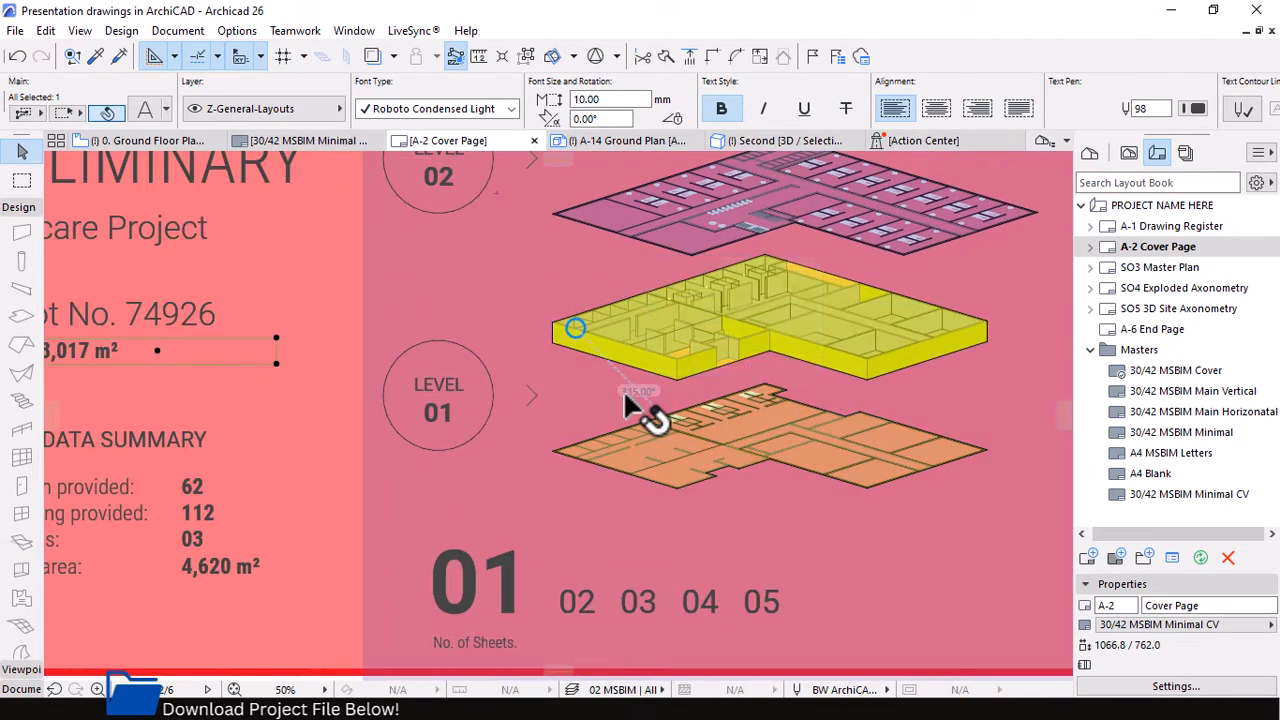
scroll(626, 406, "down", 3)
scroll(667, 545, "down", 2)
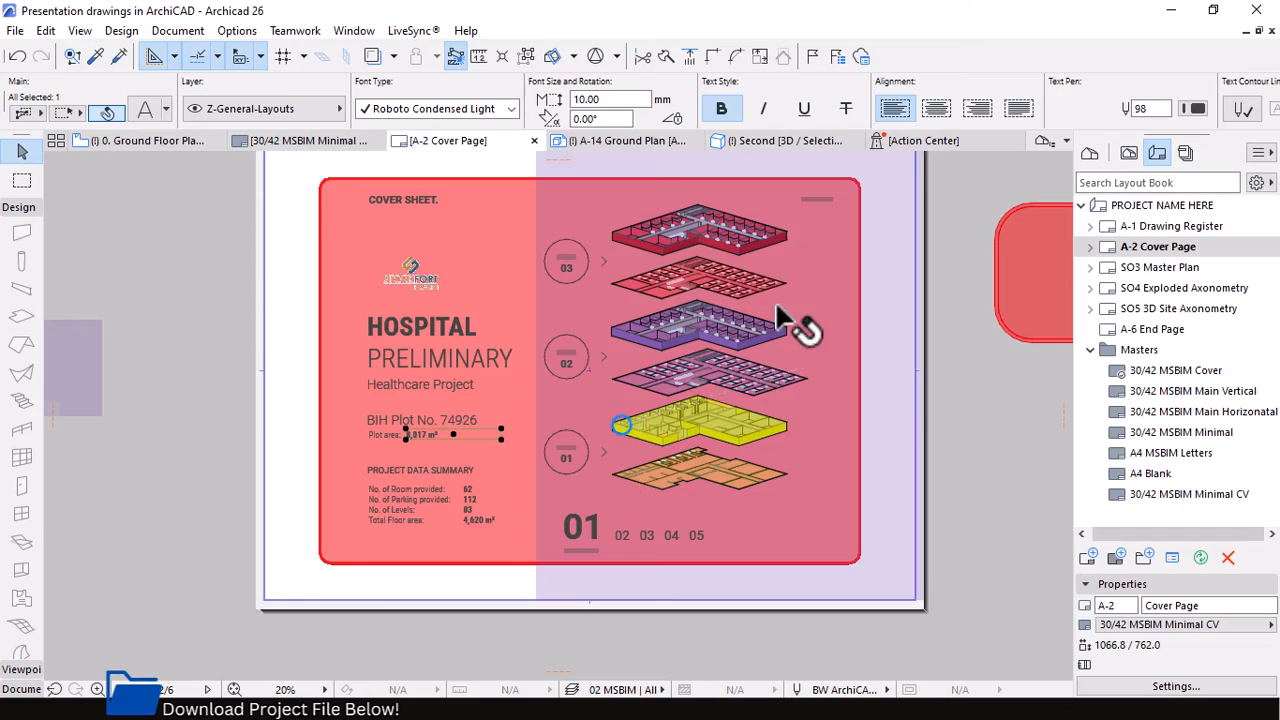
scroll(700, 260, "down", 1)
scroll(792, 218, "up", 6)
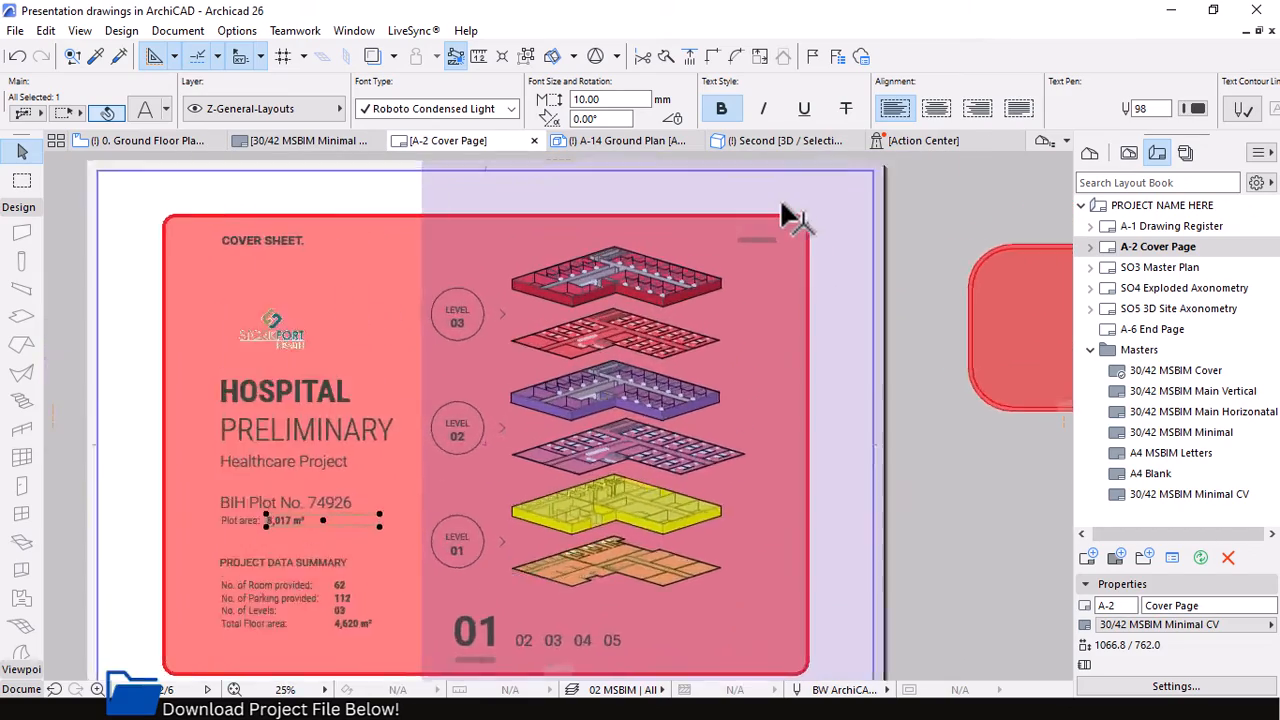
scroll(760, 250, "down", 4)
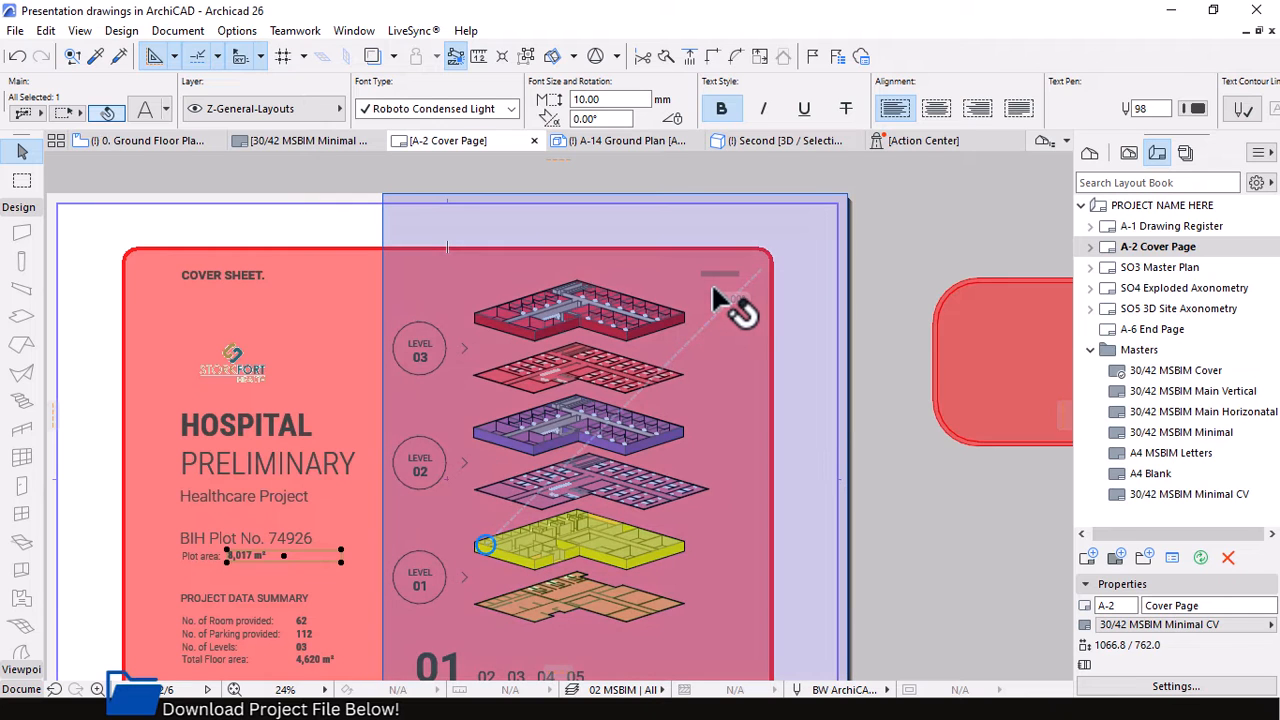
Open the SO3 Master Plan layout and examine its site plan and the Level 02 and Level 03 plans.
double_click(1152, 270)
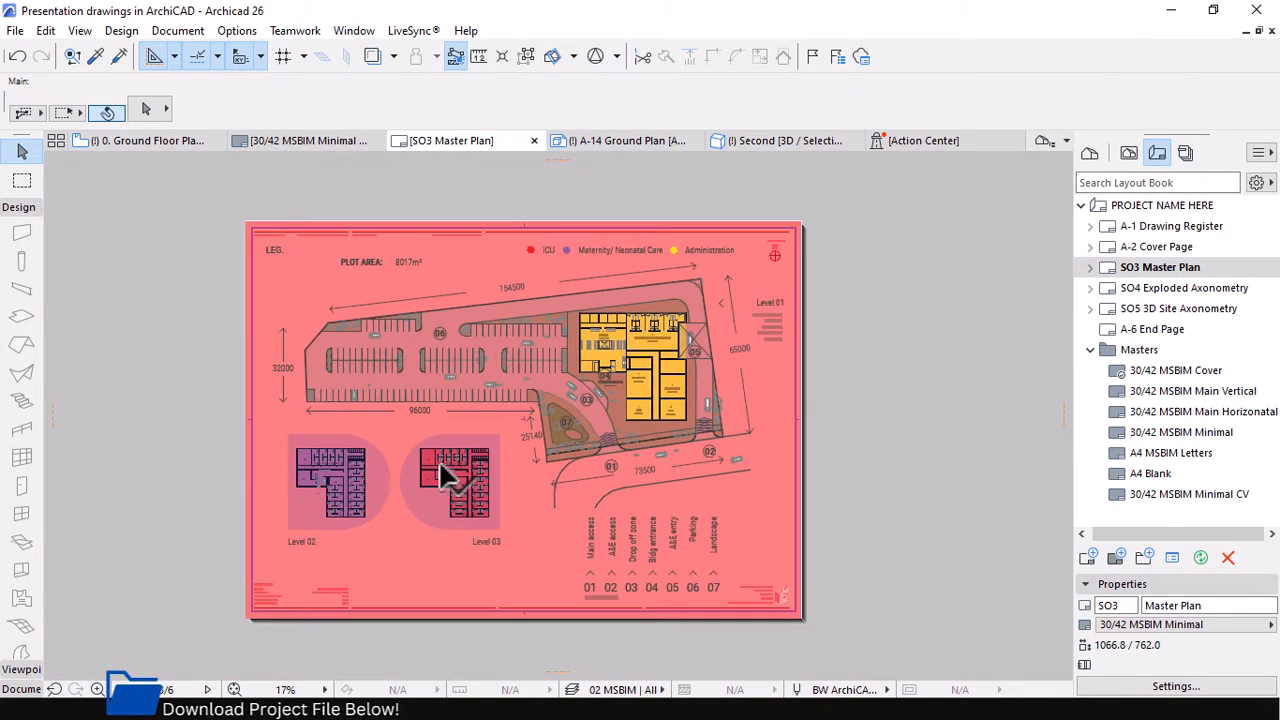
scroll(443, 471, "up", 1)
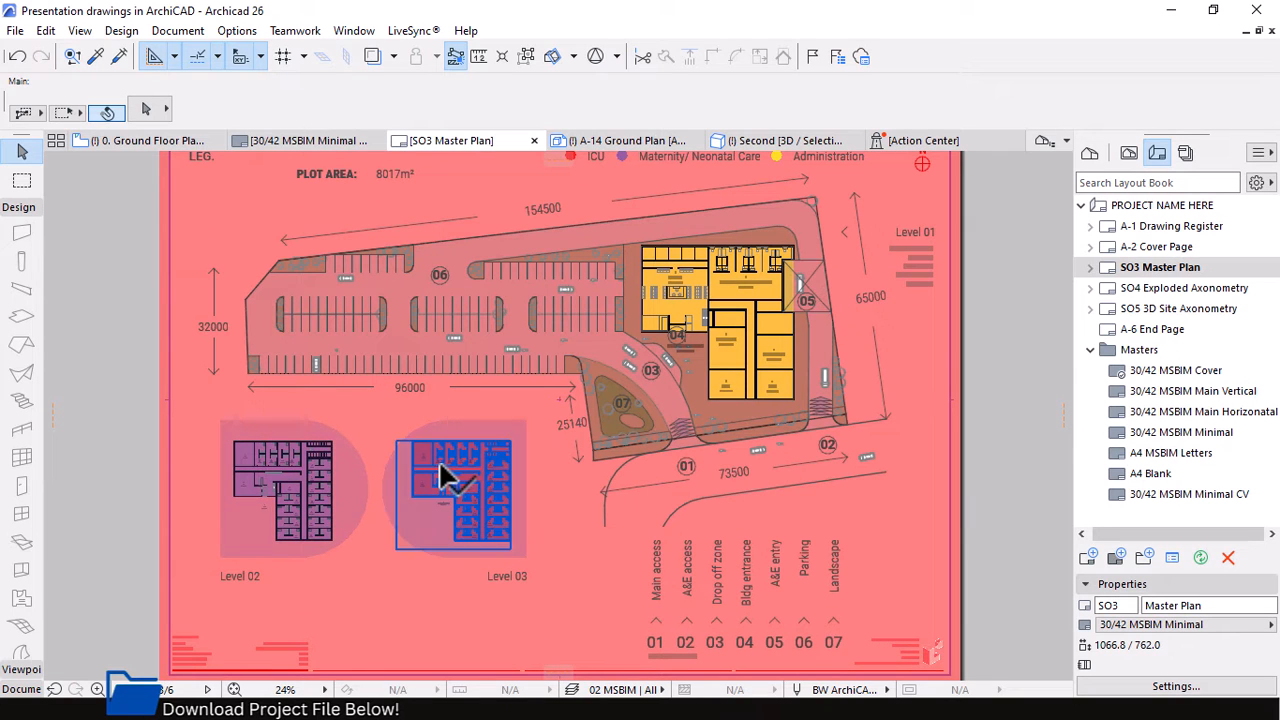
Examine the master plan layout, including the level plans, the colour legend and the numbered drawing legend.
scroll(486, 491, "up", 1)
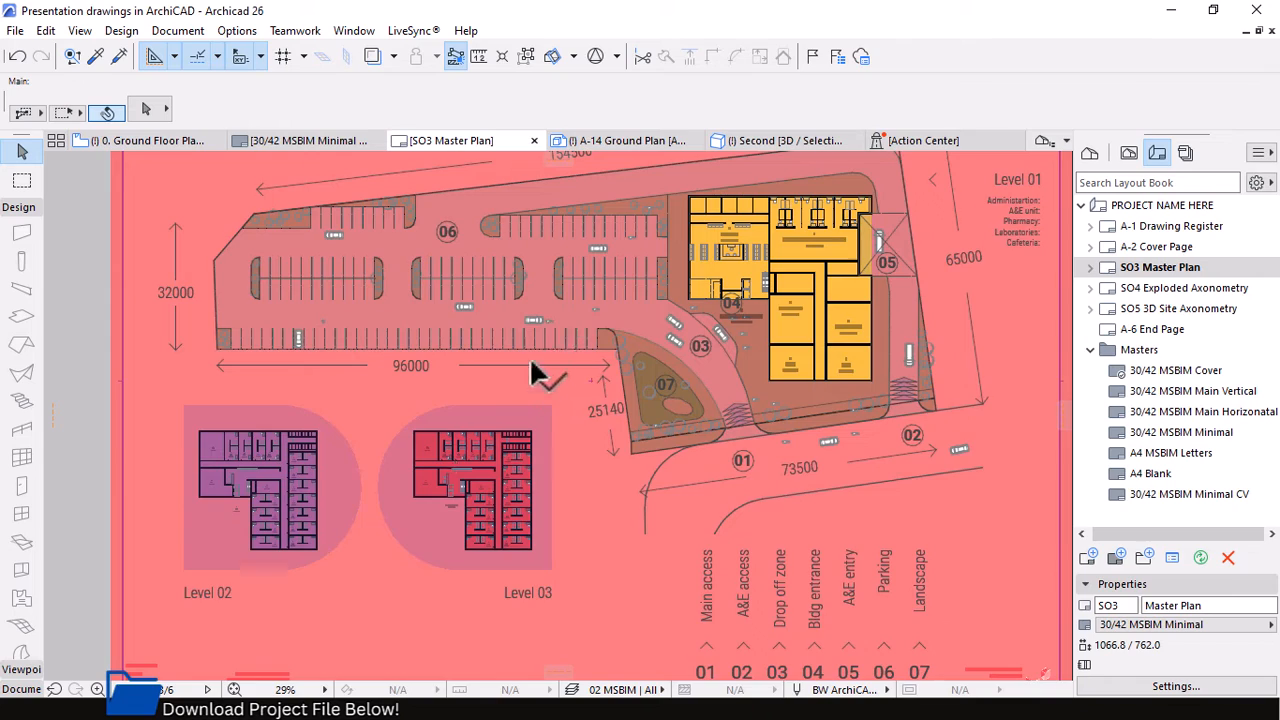
scroll(531, 366, "down", 2)
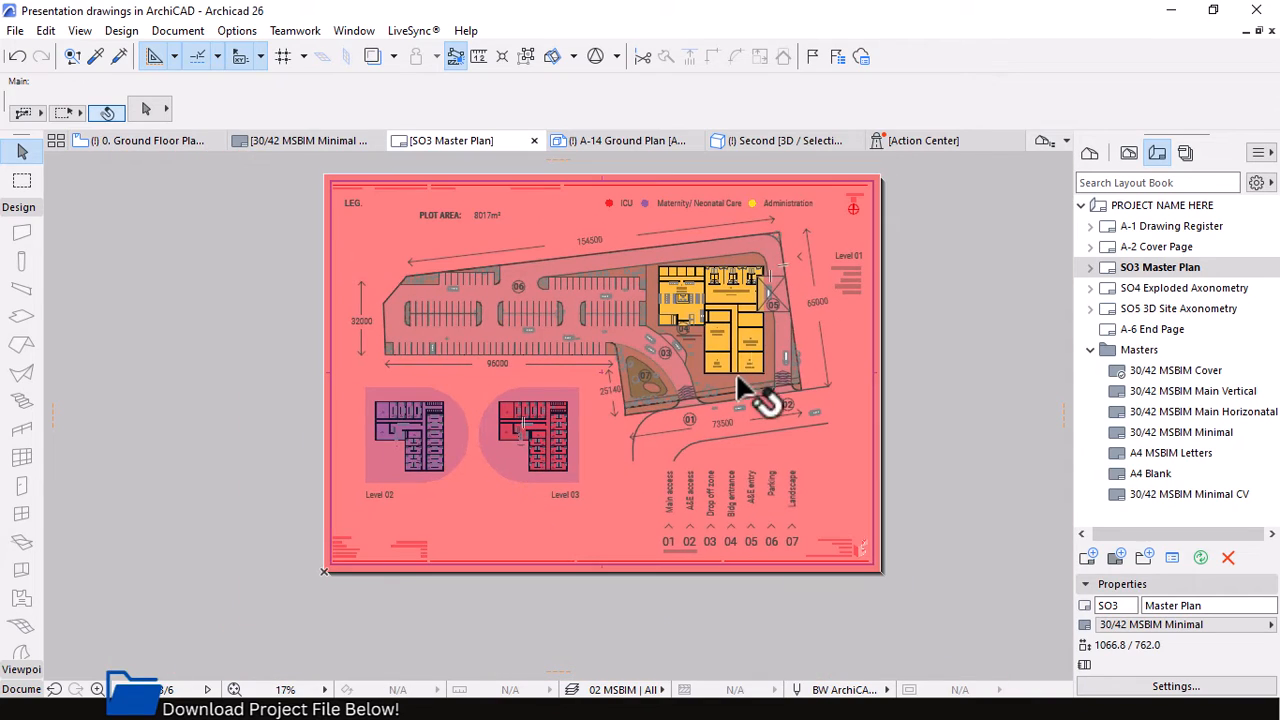
scroll(728, 203, "up", 1)
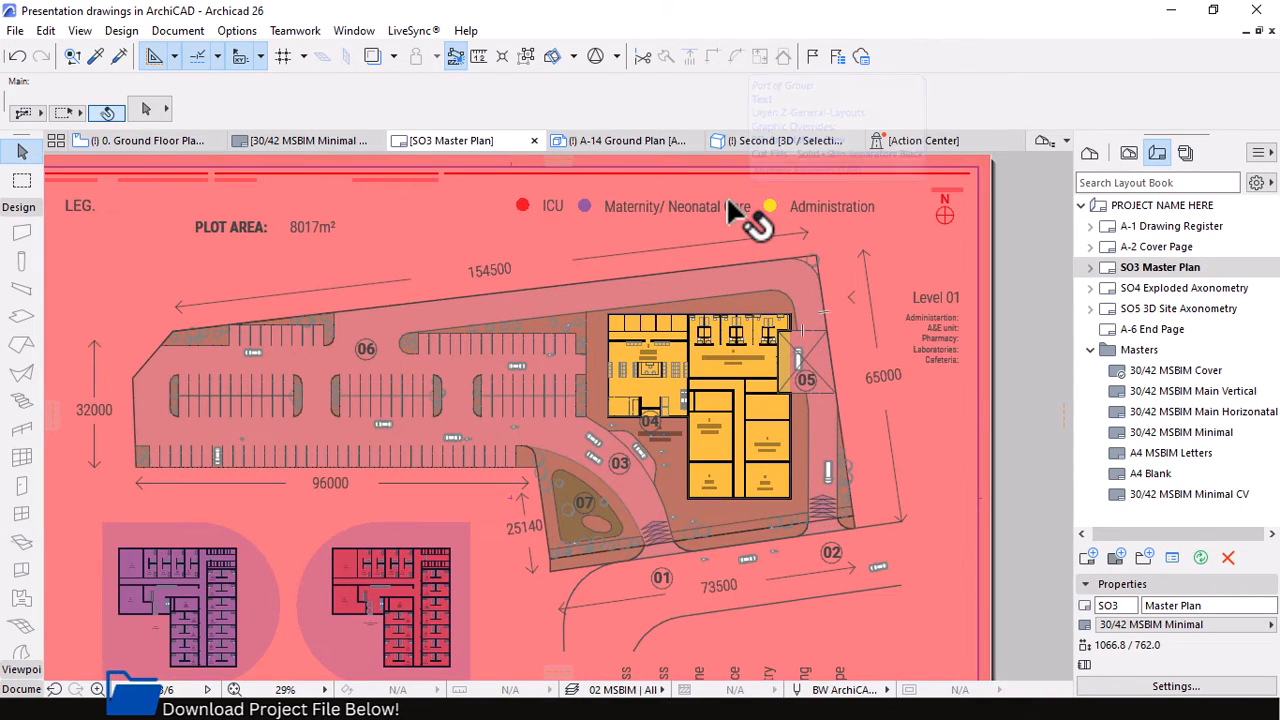
scroll(742, 178, "up", 2)
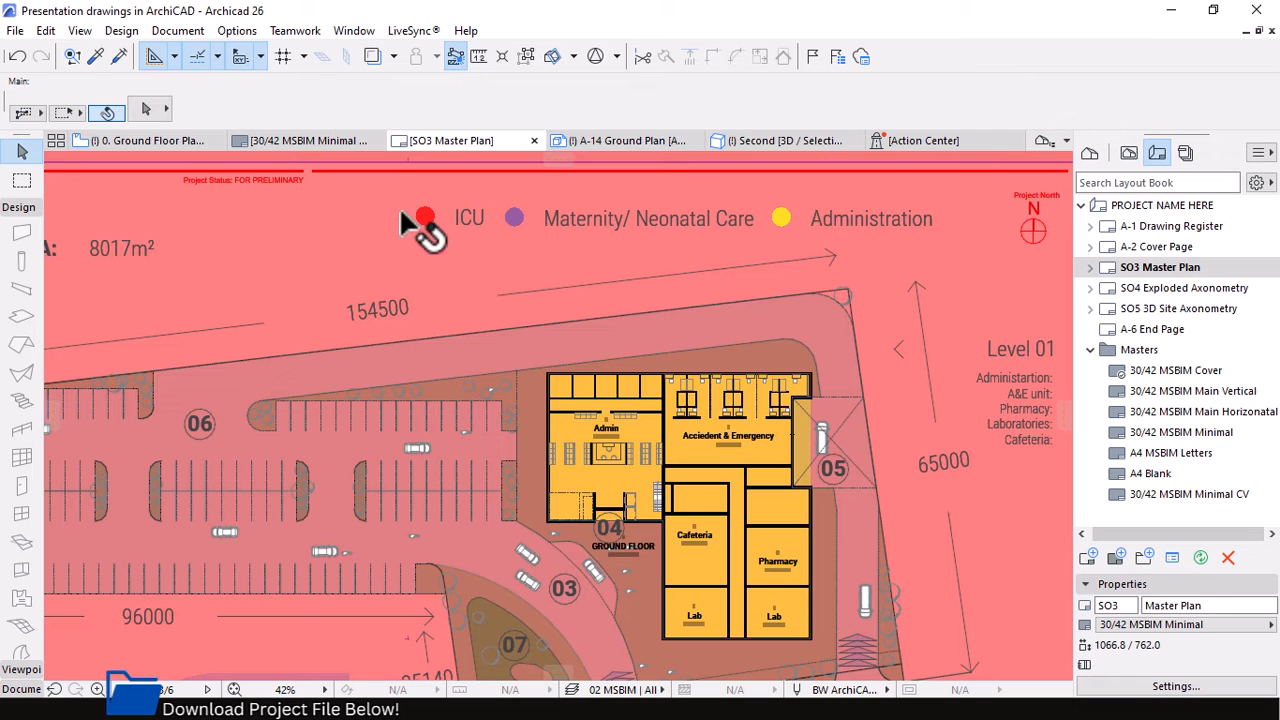
scroll(815, 298, "down", 2)
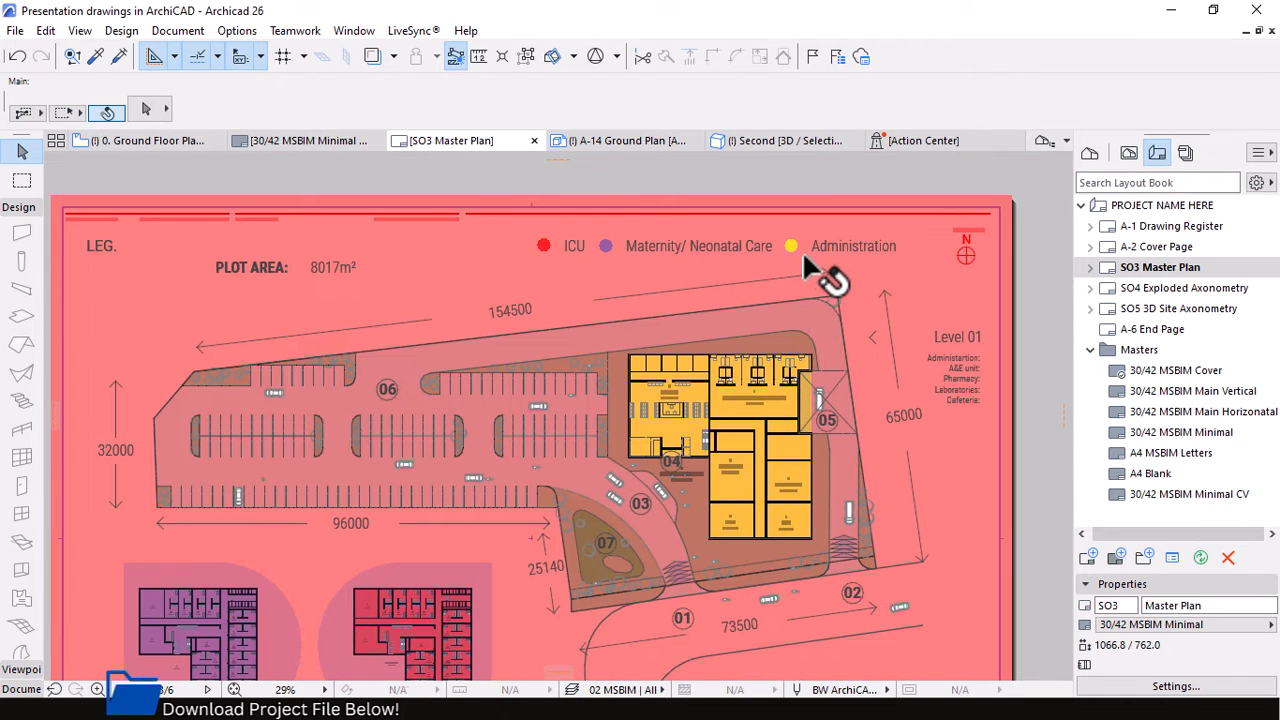
scroll(795, 250, "down", 2)
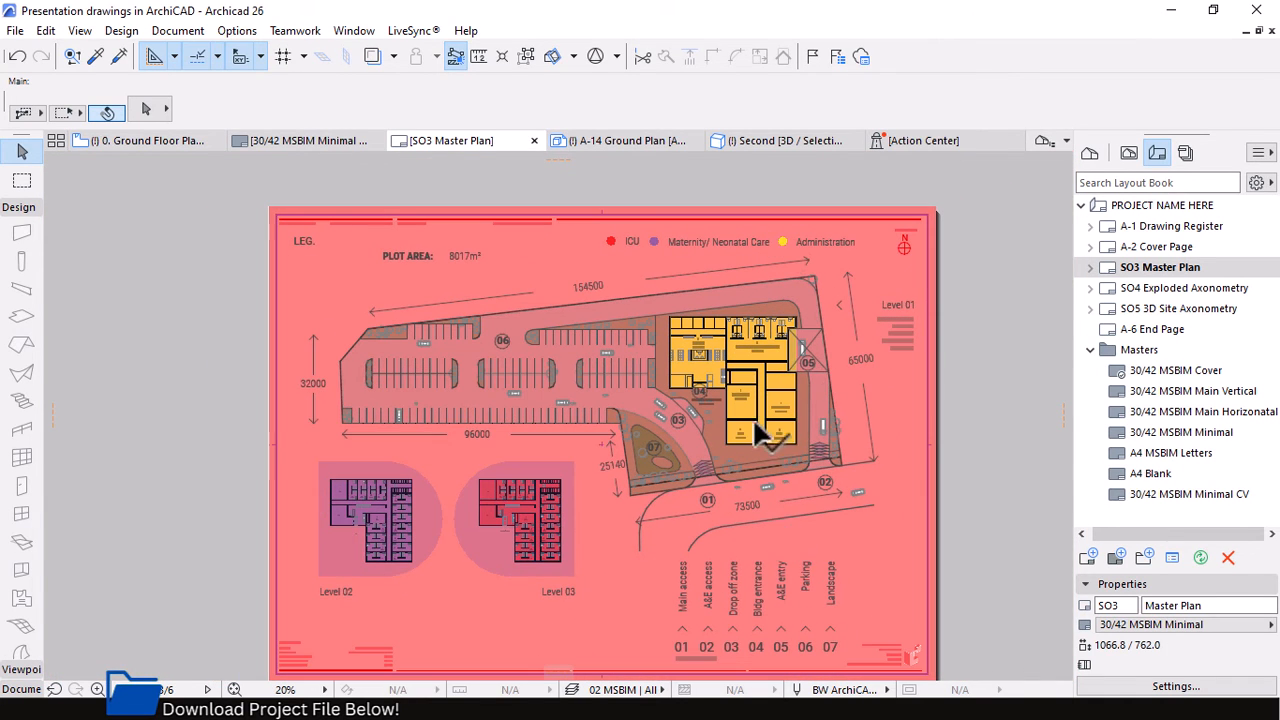
scroll(790, 606, "up", 2)
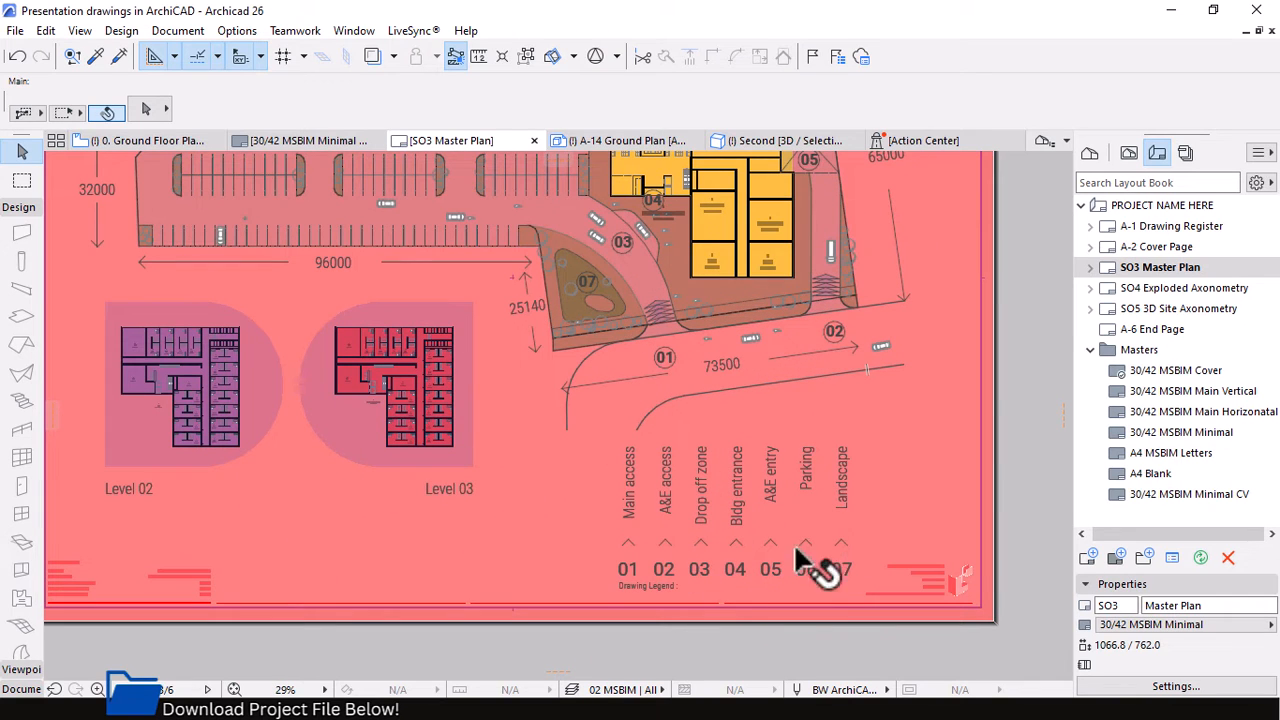
scroll(731, 559, "down", 3)
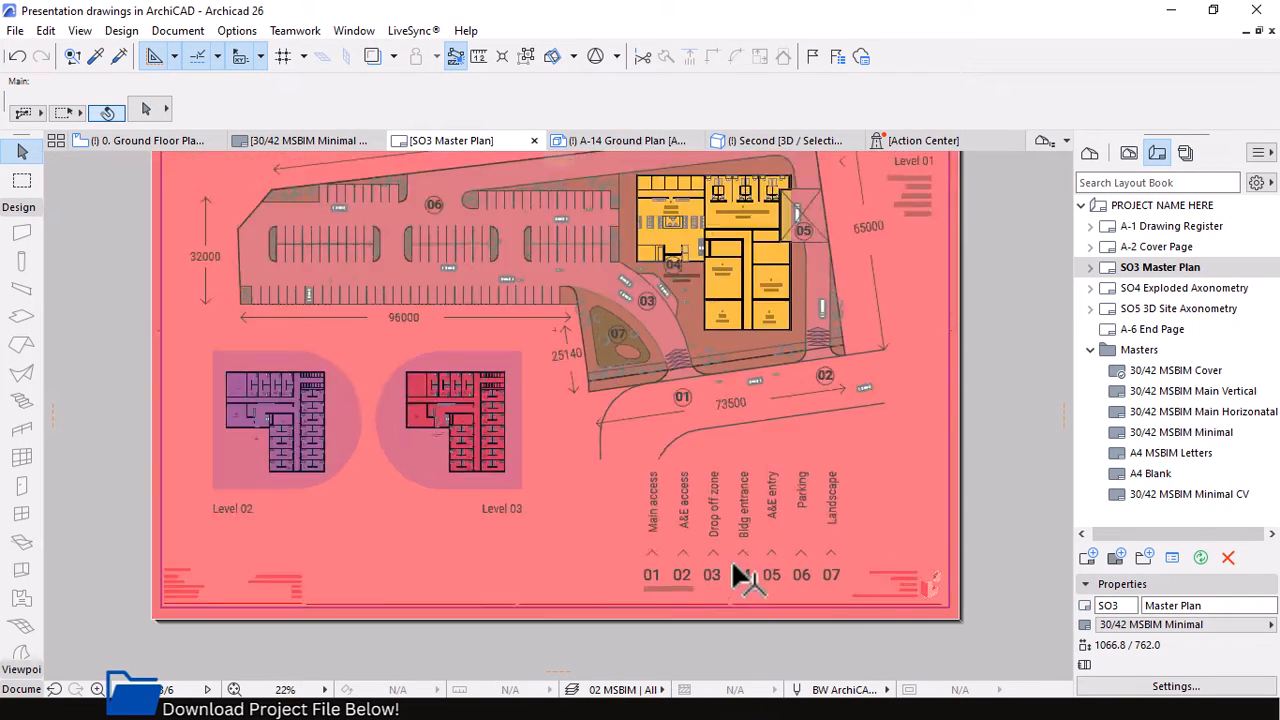
scroll(757, 290, "up", 2)
scroll(725, 355, "up", 3)
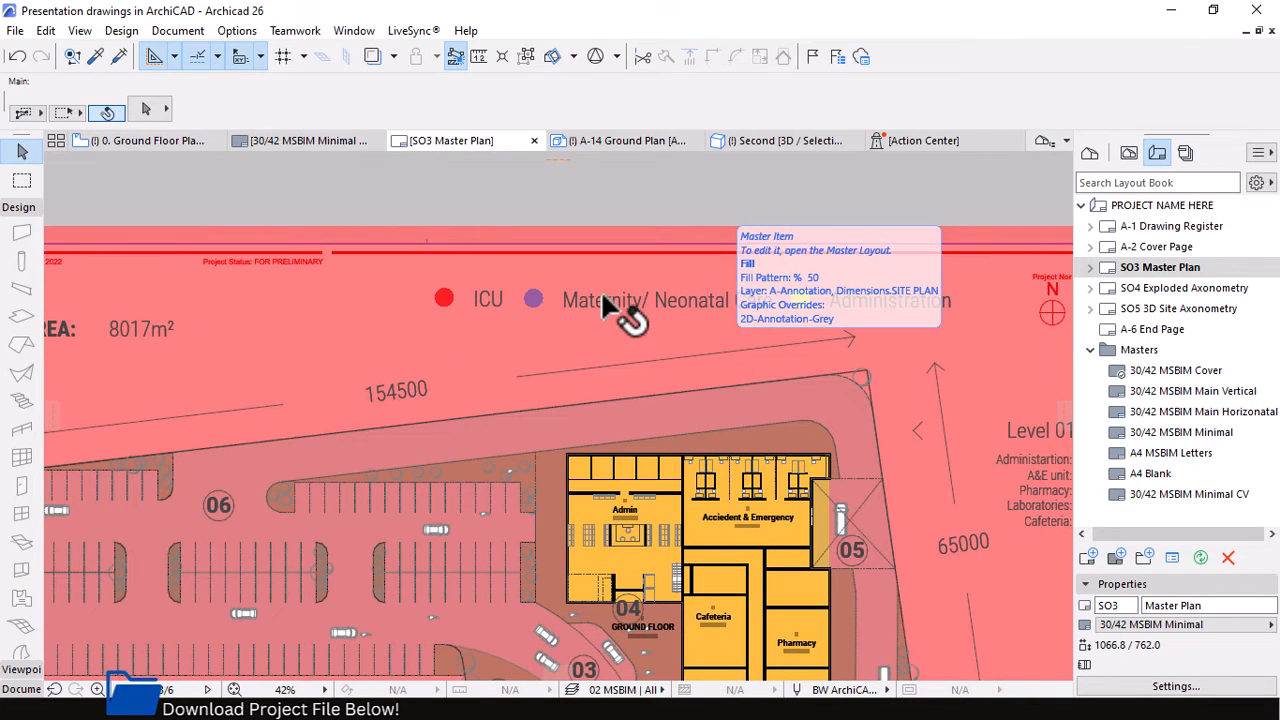
Select the grouped ICU legend entry and suspend grouping so its red circle and label are separately selectable.
scroll(819, 300, "up", 3)
left_click(170, 298)
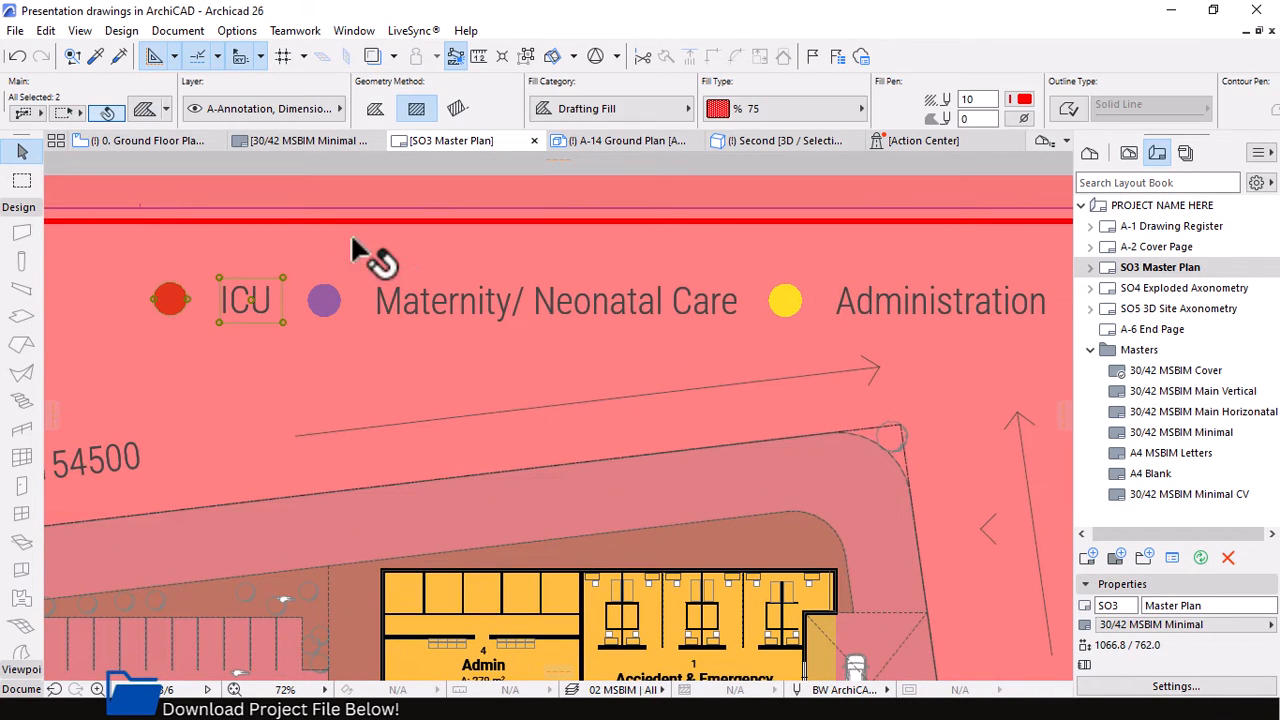
scroll(120, 285, "up", 2)
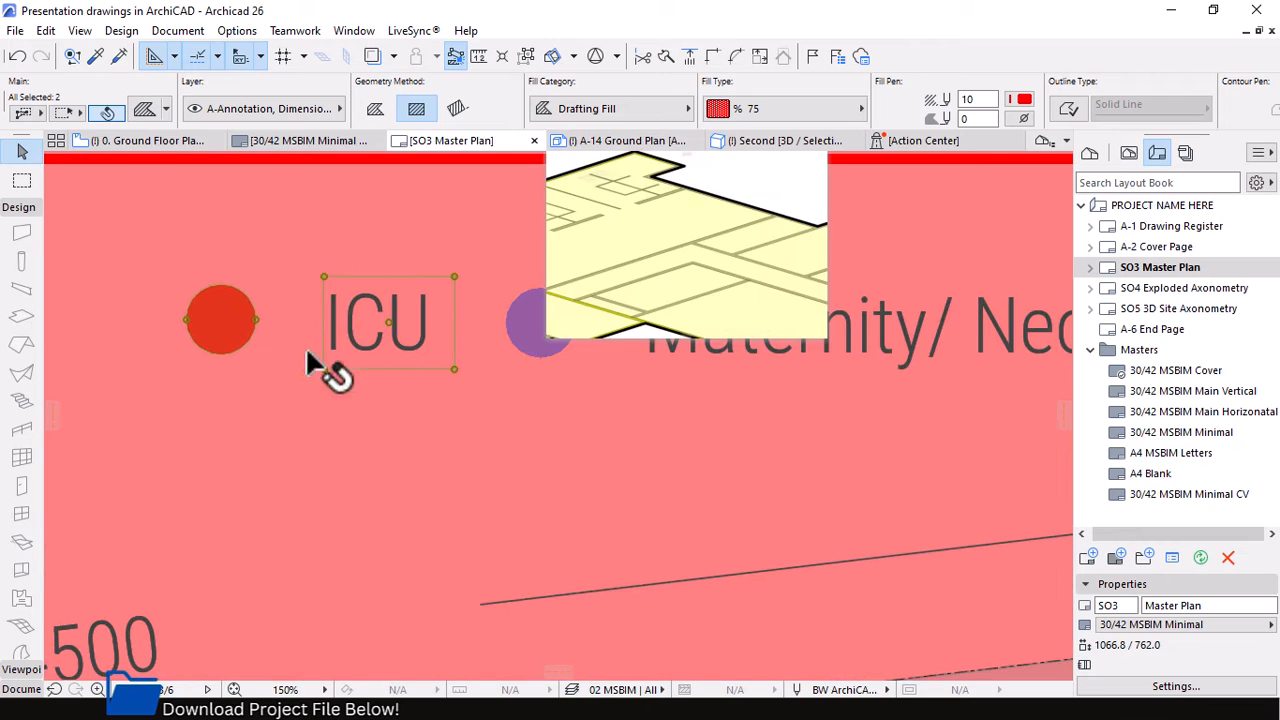
scroll(240, 320, "up", 2)
key("Escape")
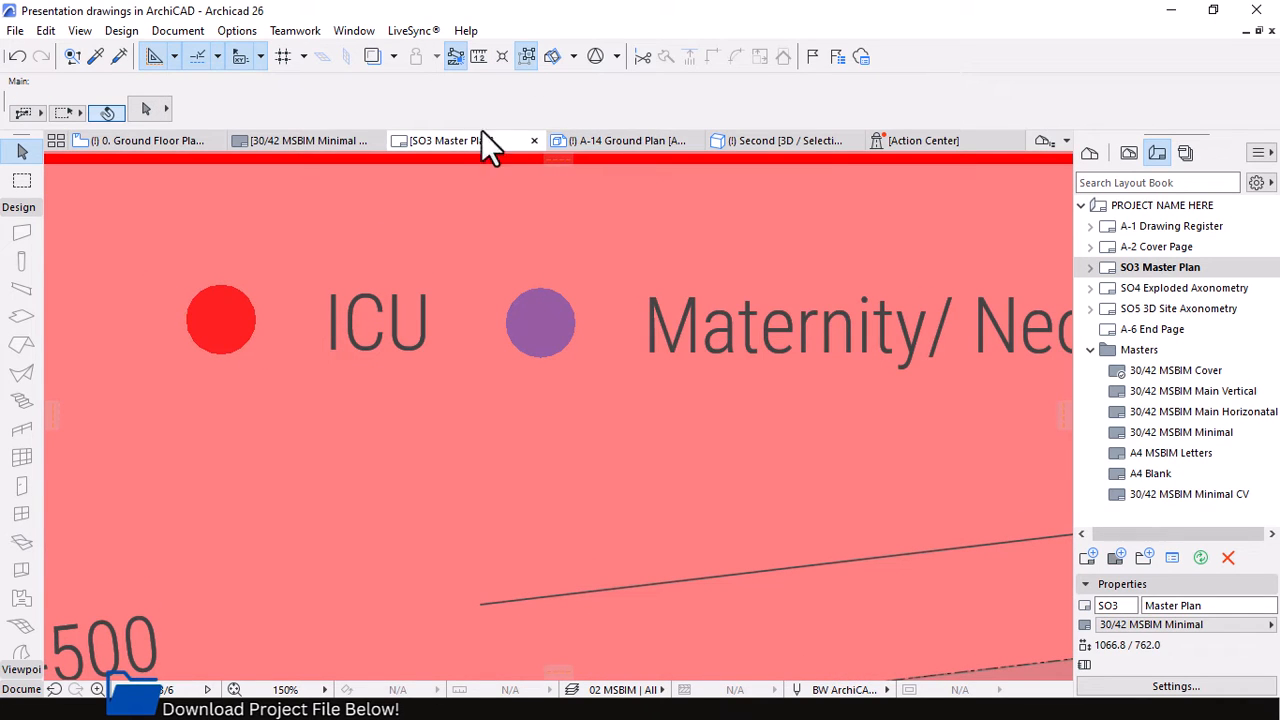
Turn on the outline of the red ICU legend circle's fill.
left_click(245, 335)
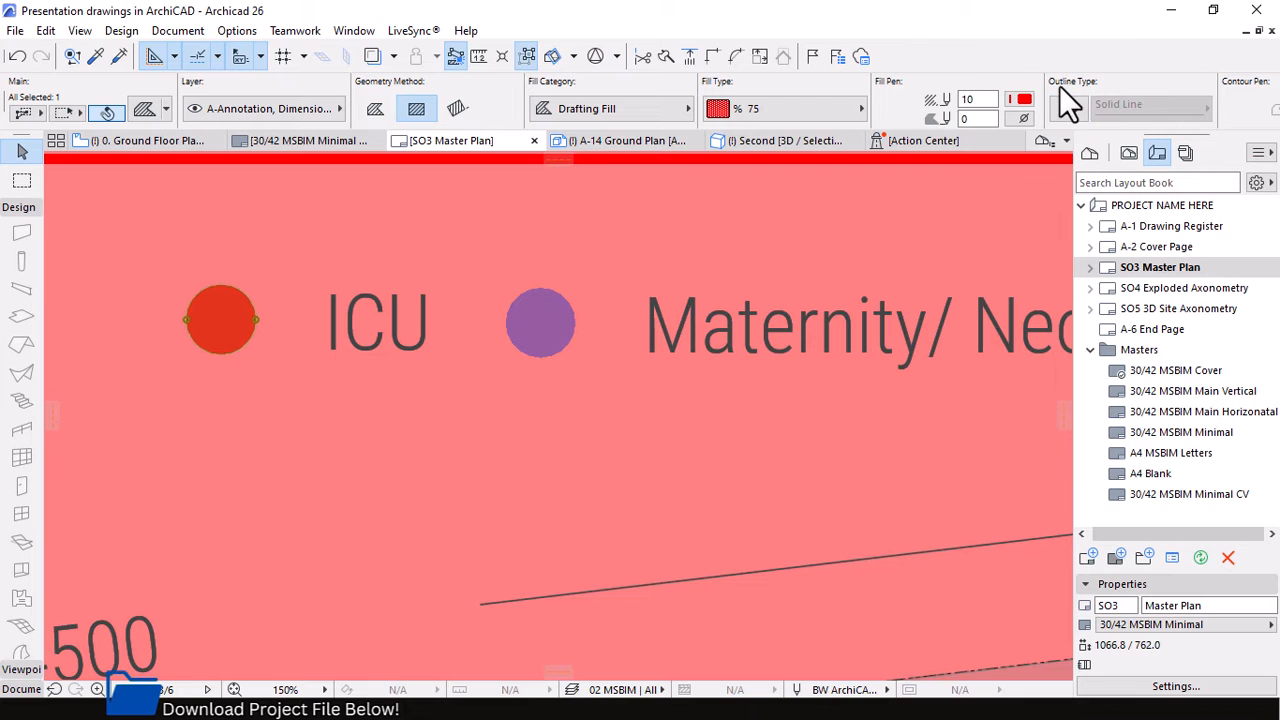
scroll(206, 329, "up", 4)
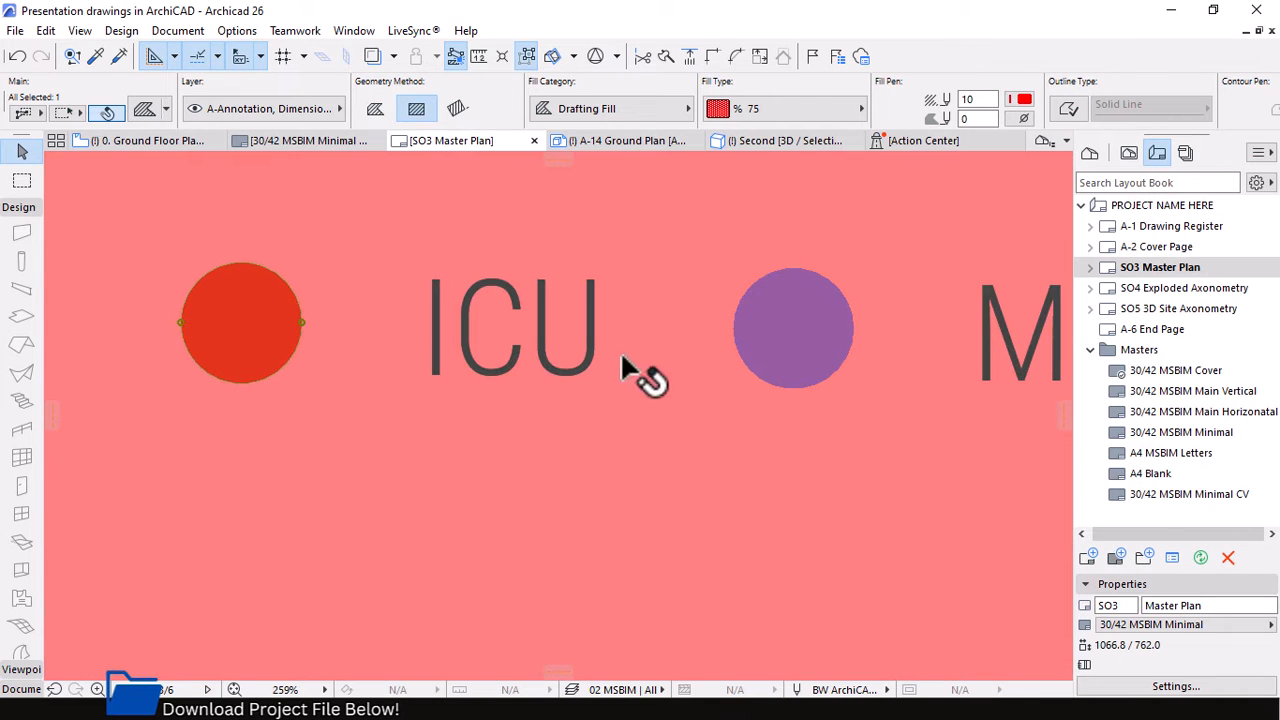
scroll(643, 371, "down", 2)
left_click(1066, 112)
left_click(530, 395)
scroll(491, 375, "down", 4)
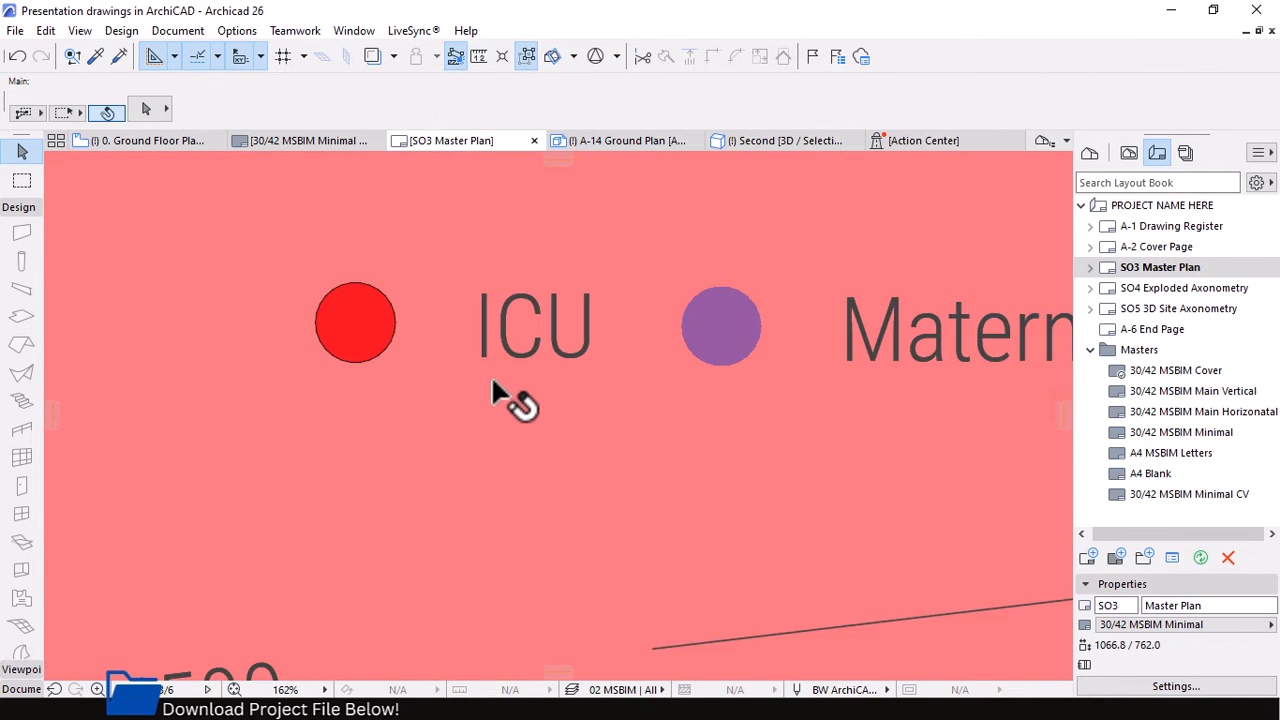
Turn the outline of the red ICU legend circle off again.
scroll(440, 330, "up", 3)
scroll(429, 286, "down", 3)
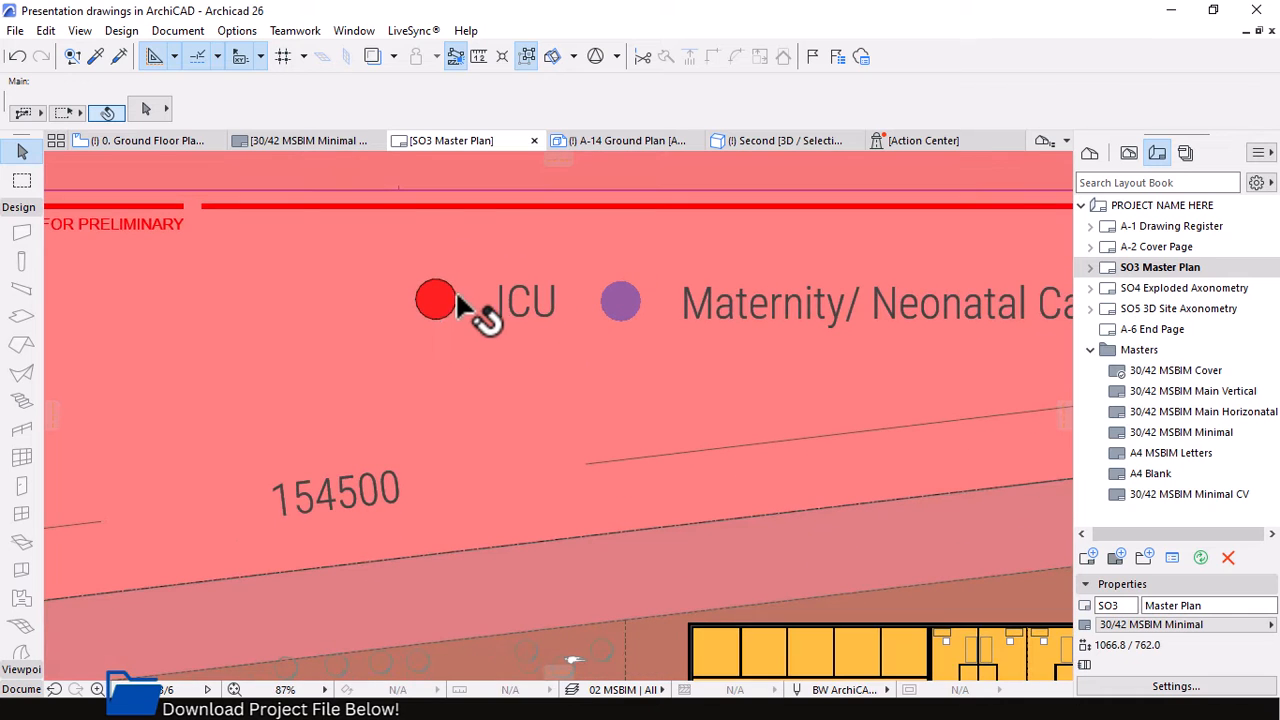
left_click(437, 300)
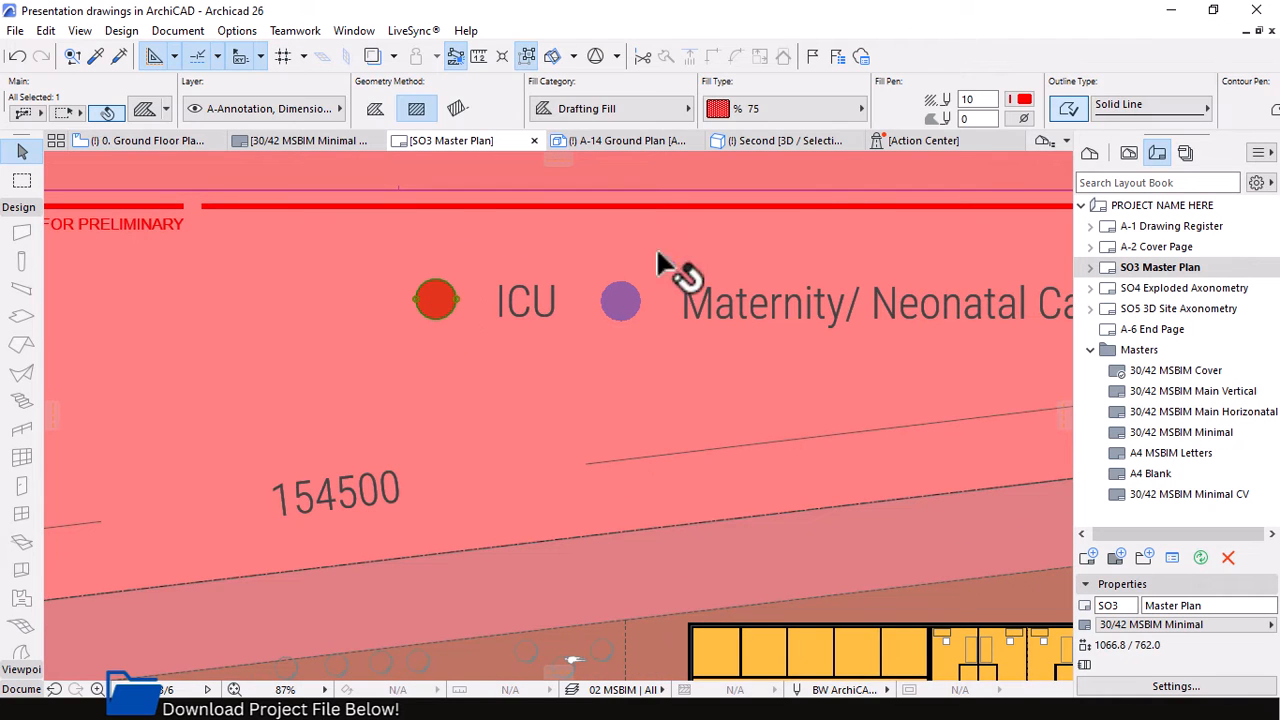
left_click(1068, 108)
left_click(546, 381)
scroll(429, 319, "down", 2)
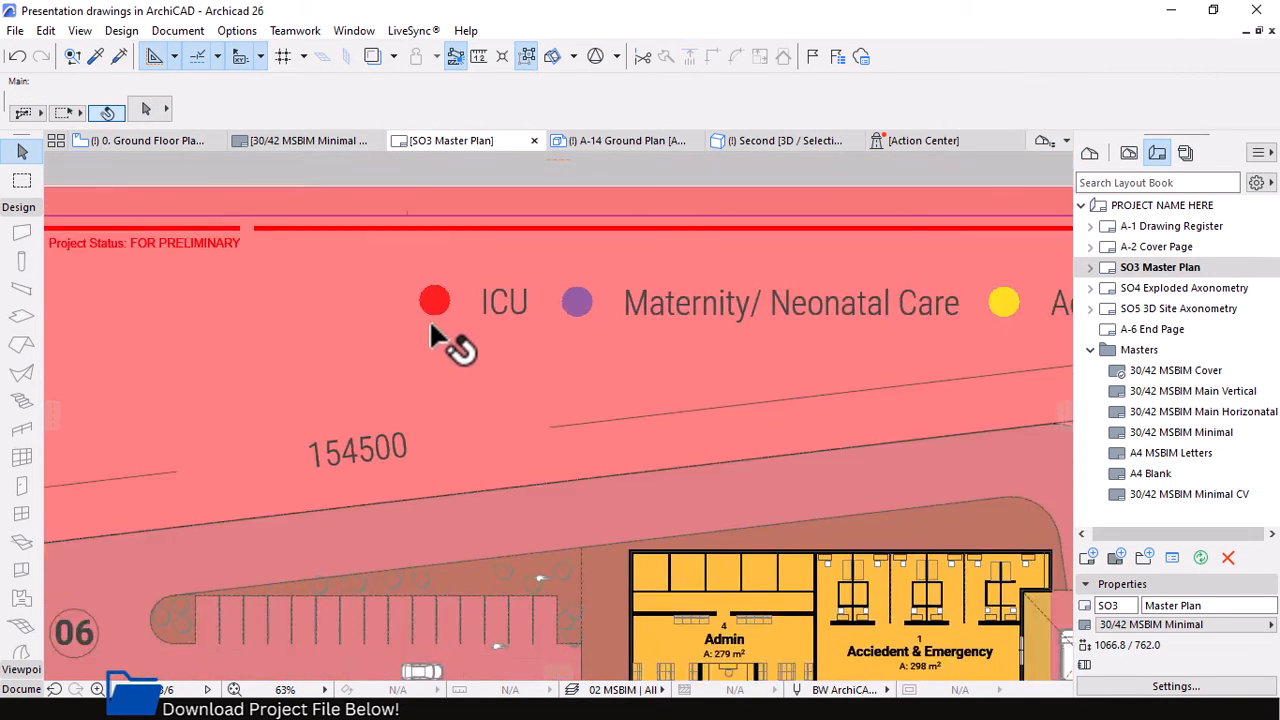
Inspect the fill settings of the purple Maternity/ Neonatal Care legend circle and look over the Administration entry.
scroll(570, 300, "up", 3)
left_click(526, 320)
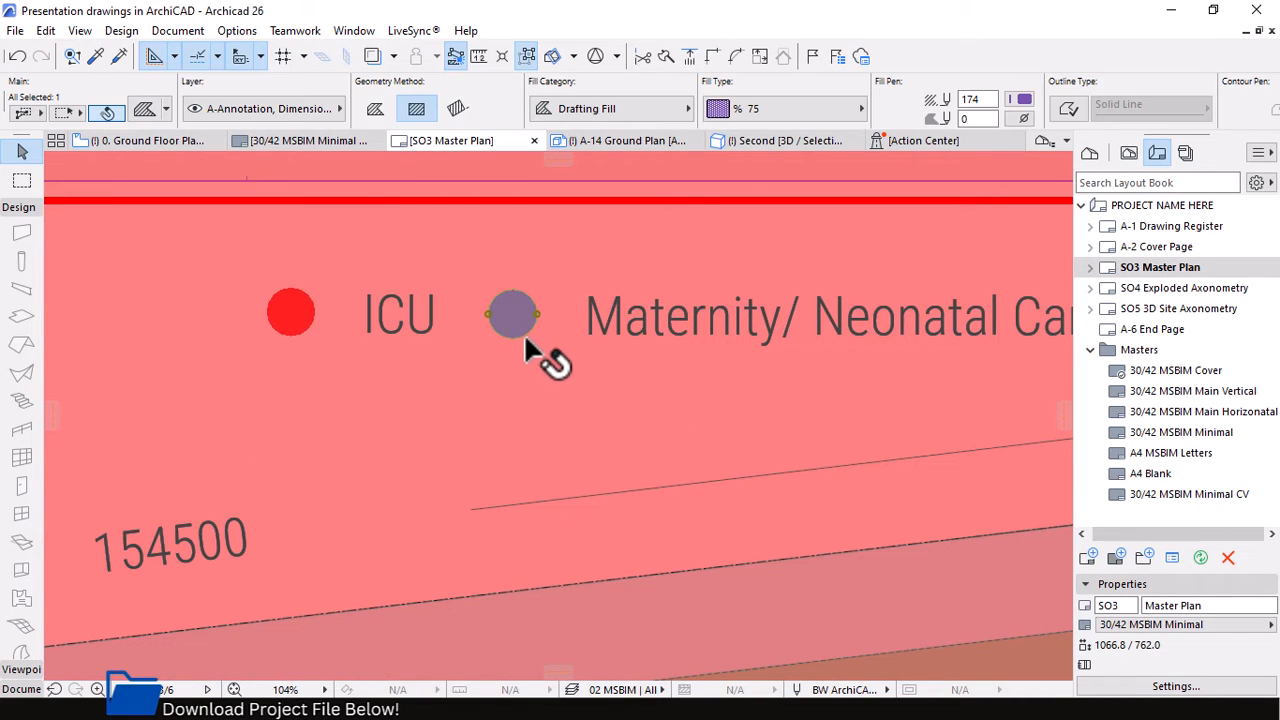
left_click(486, 330)
scroll(470, 328, "down", 3)
scroll(868, 318, "up", 1)
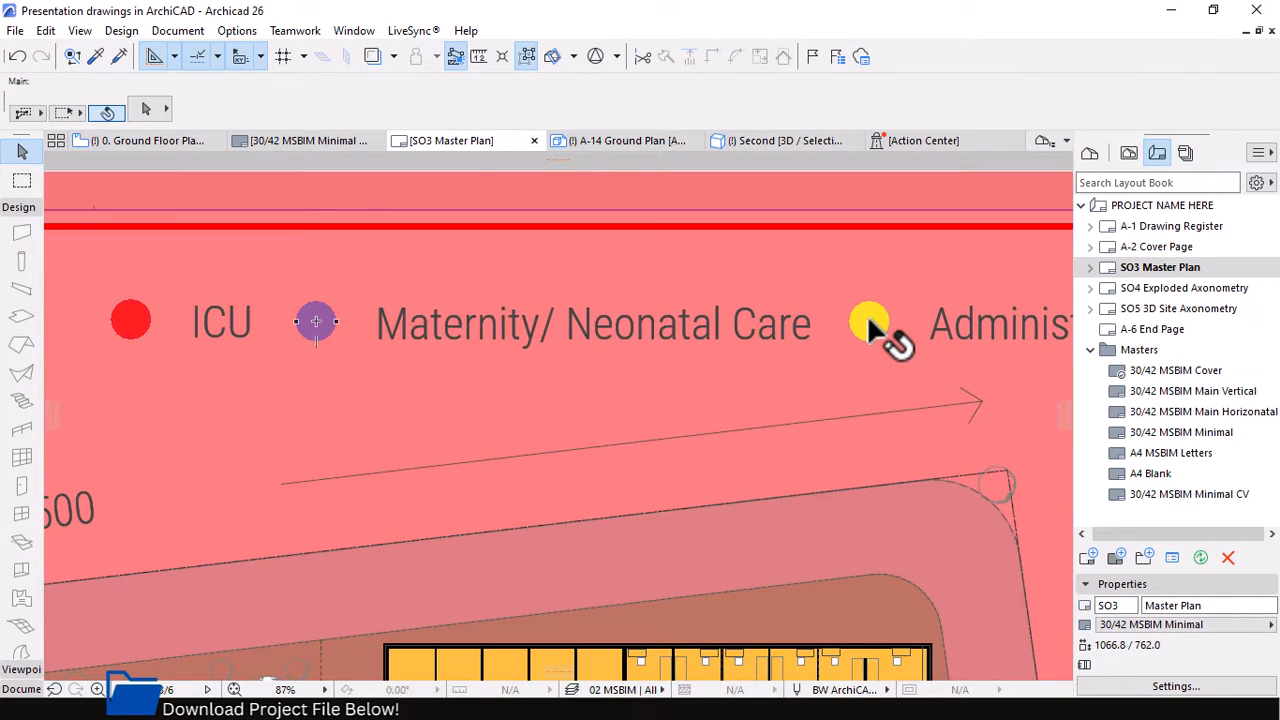
scroll(595, 320, "down", 1)
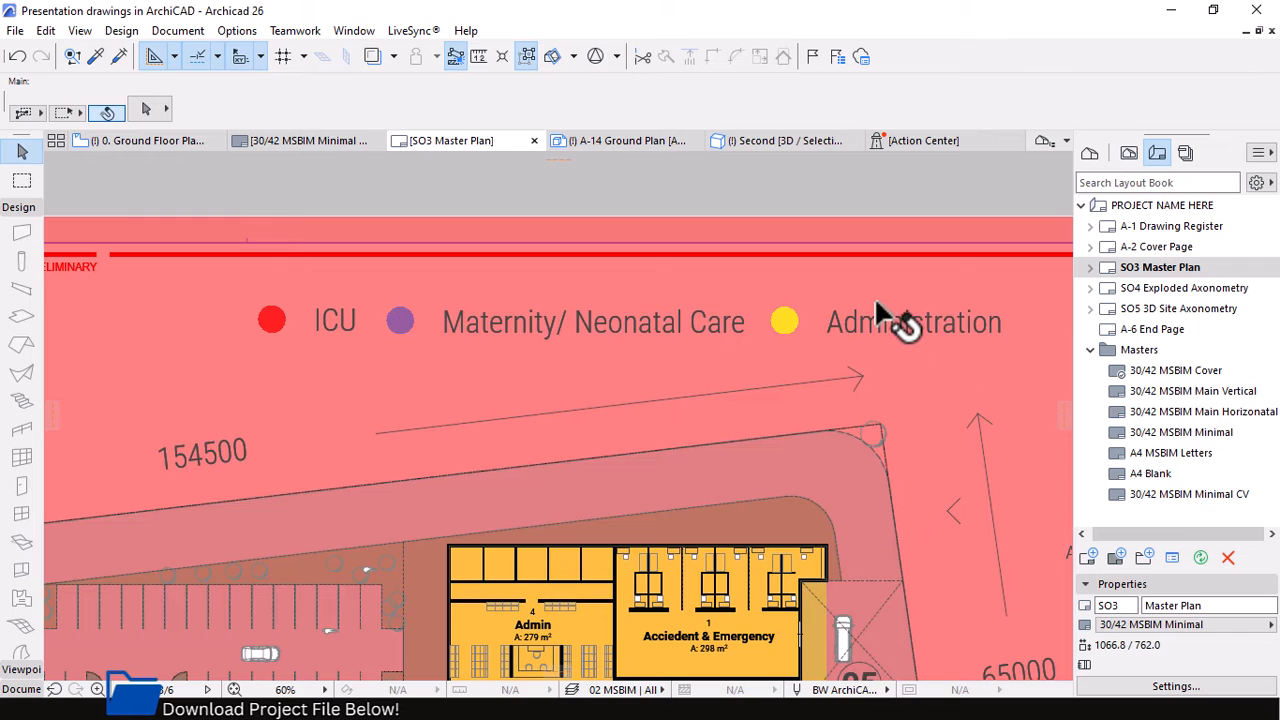
Examine the overall sheet composition, the north symbol and the numbered drawing legend against its markers on the site plan.
scroll(876, 310, "down", 2)
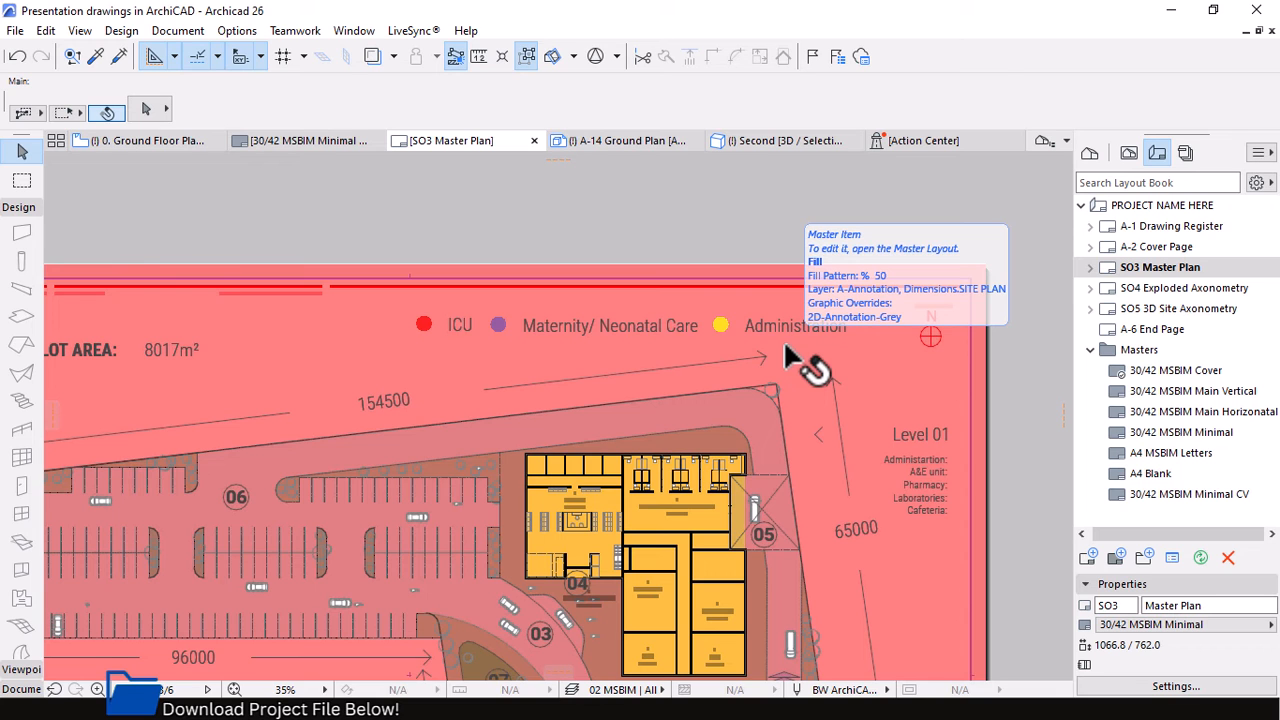
scroll(800, 354, "down", 1)
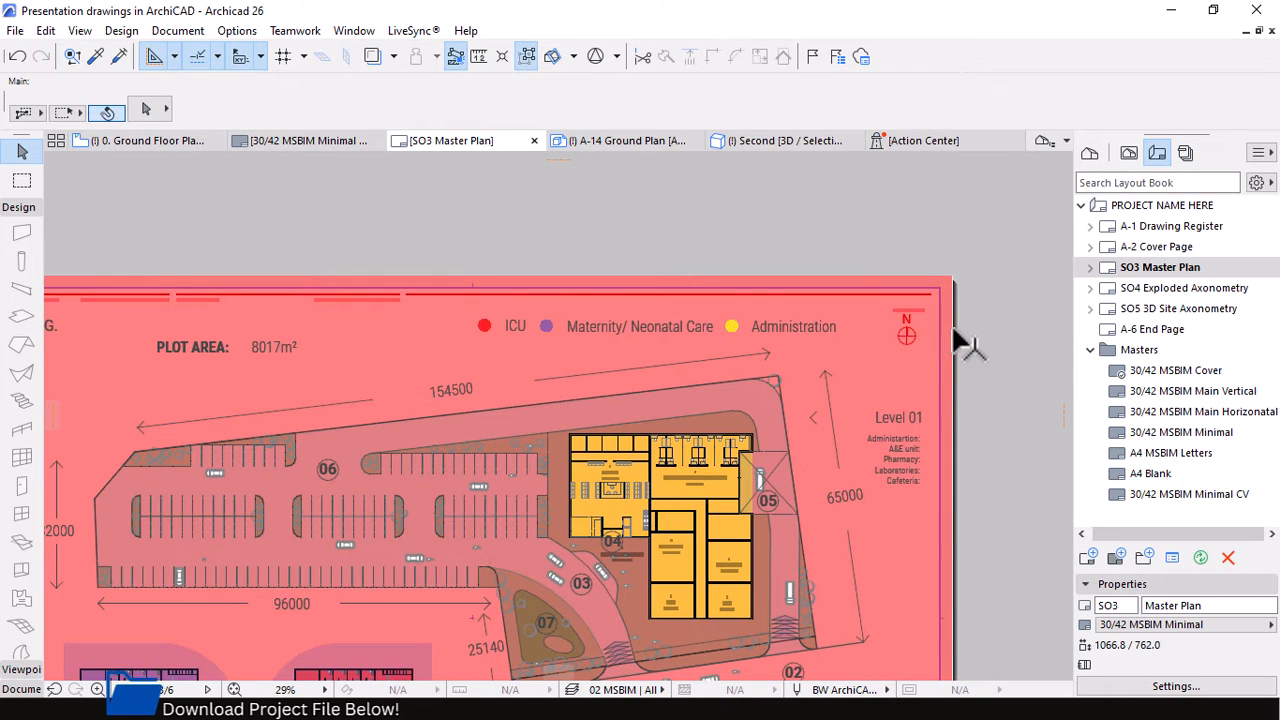
scroll(837, 309, "down", 3)
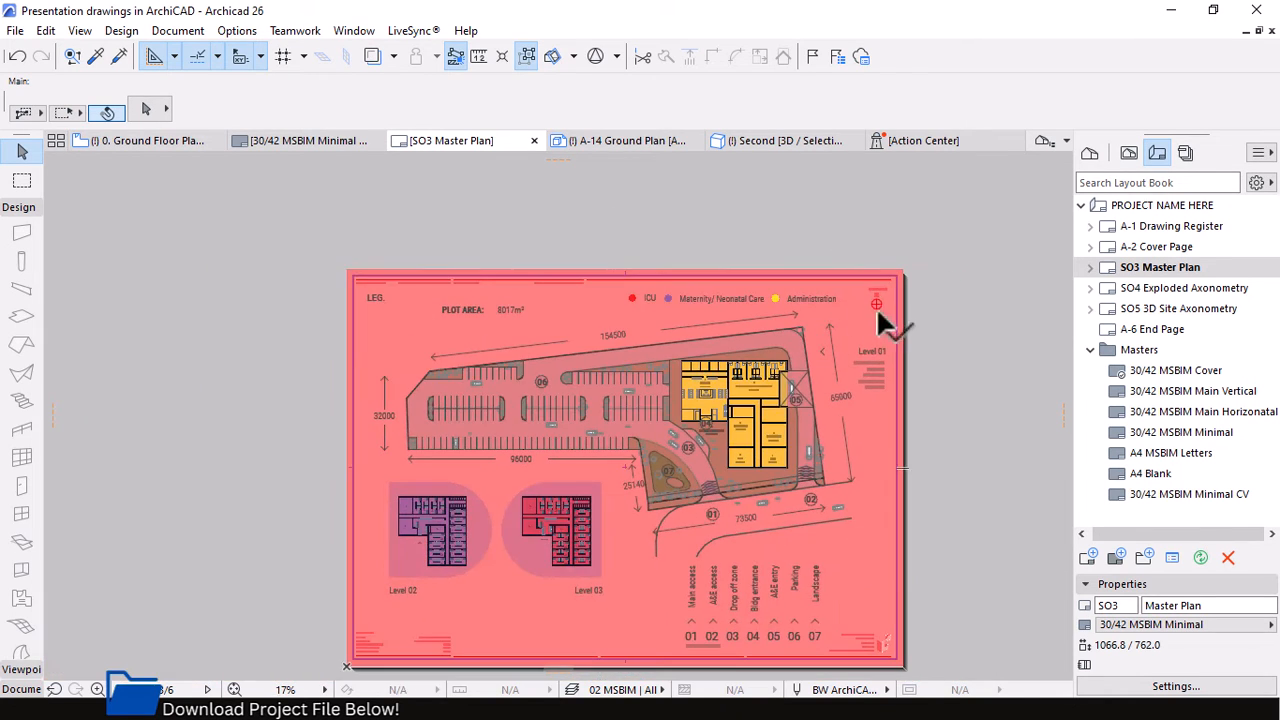
scroll(808, 358, "up", 1)
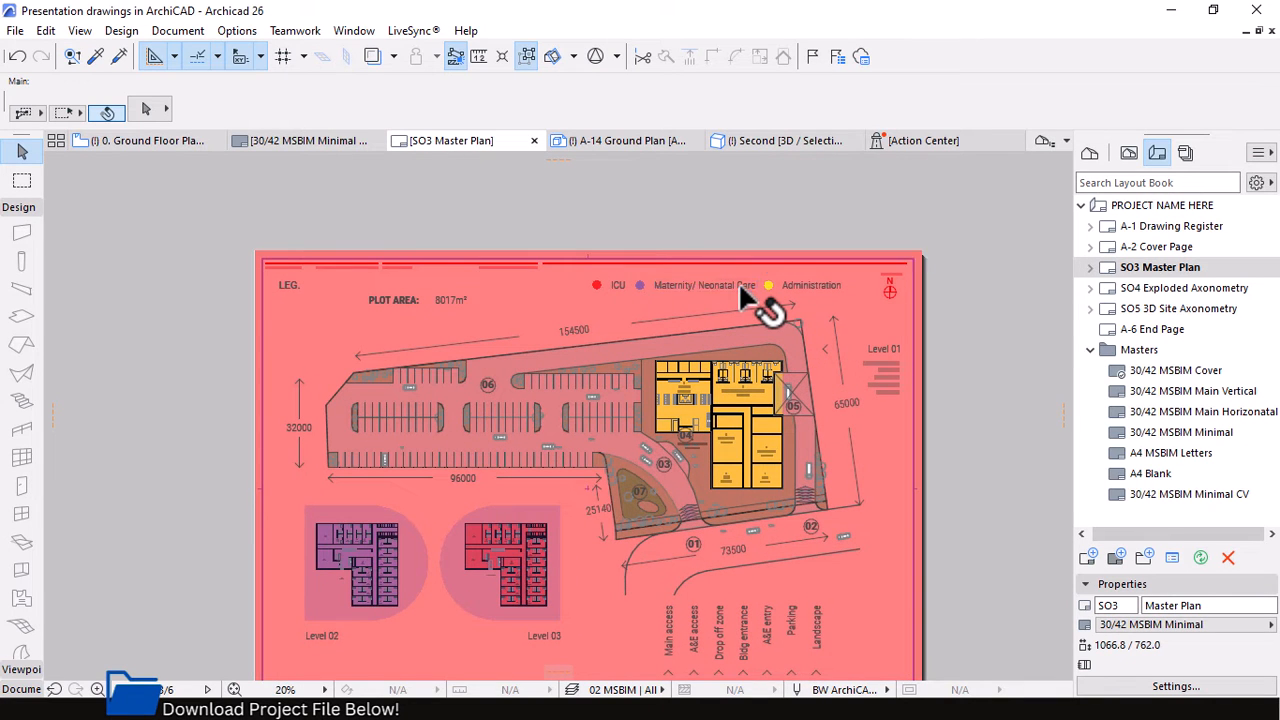
scroll(740, 285, "down", 2)
scroll(752, 612, "up", 2)
scroll(752, 613, "up", 5)
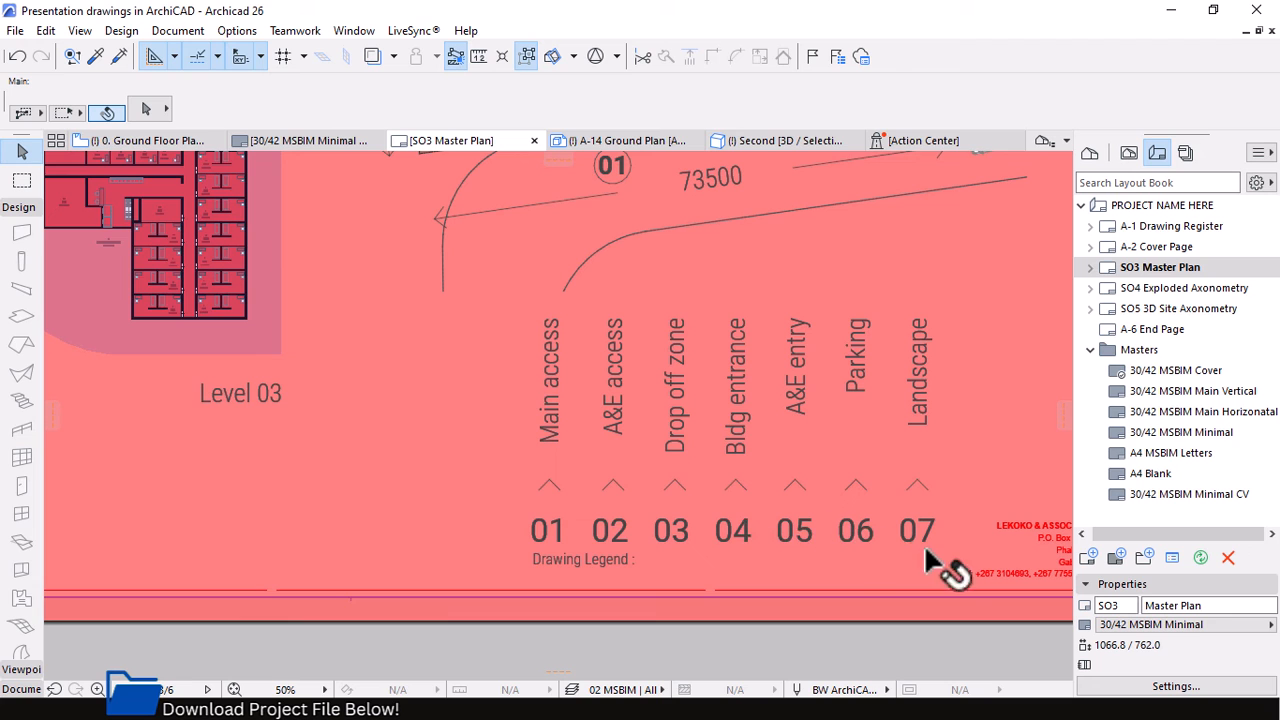
scroll(935, 555, "up", 1)
scroll(400, 586, "down", 1)
scroll(620, 529, "down", 2)
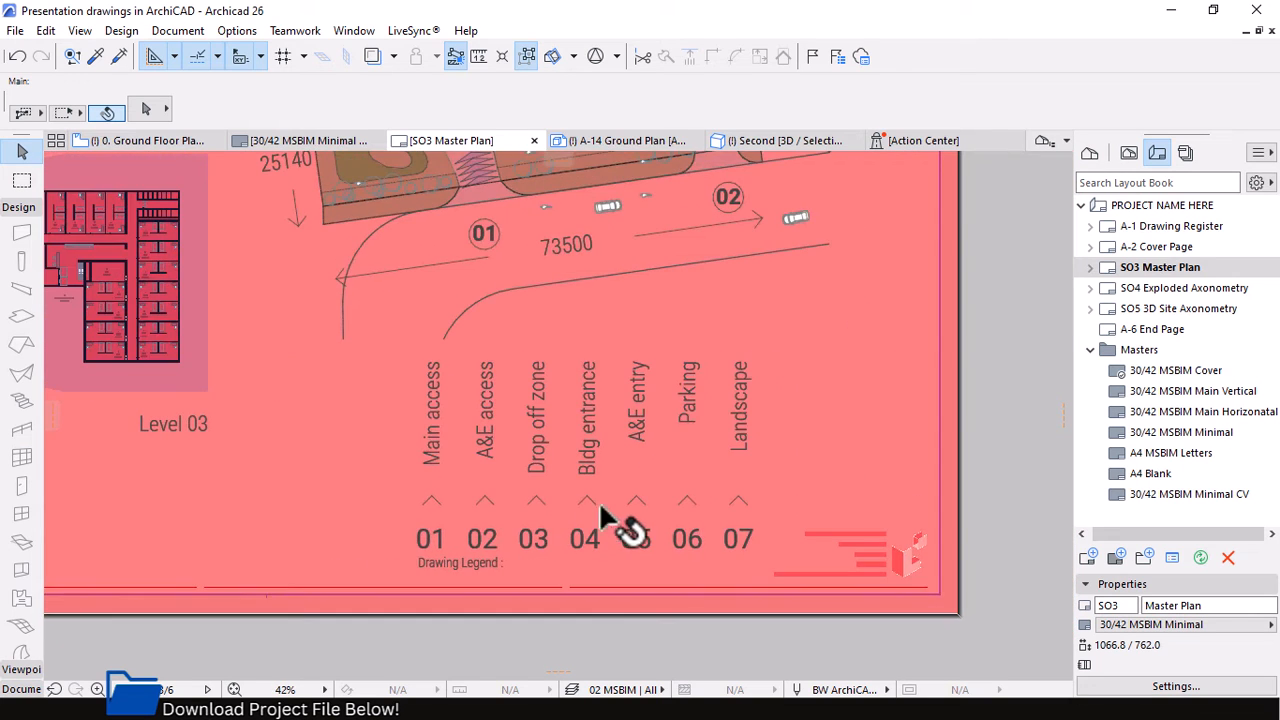
scroll(471, 566, "up", 1)
scroll(686, 591, "down", 2)
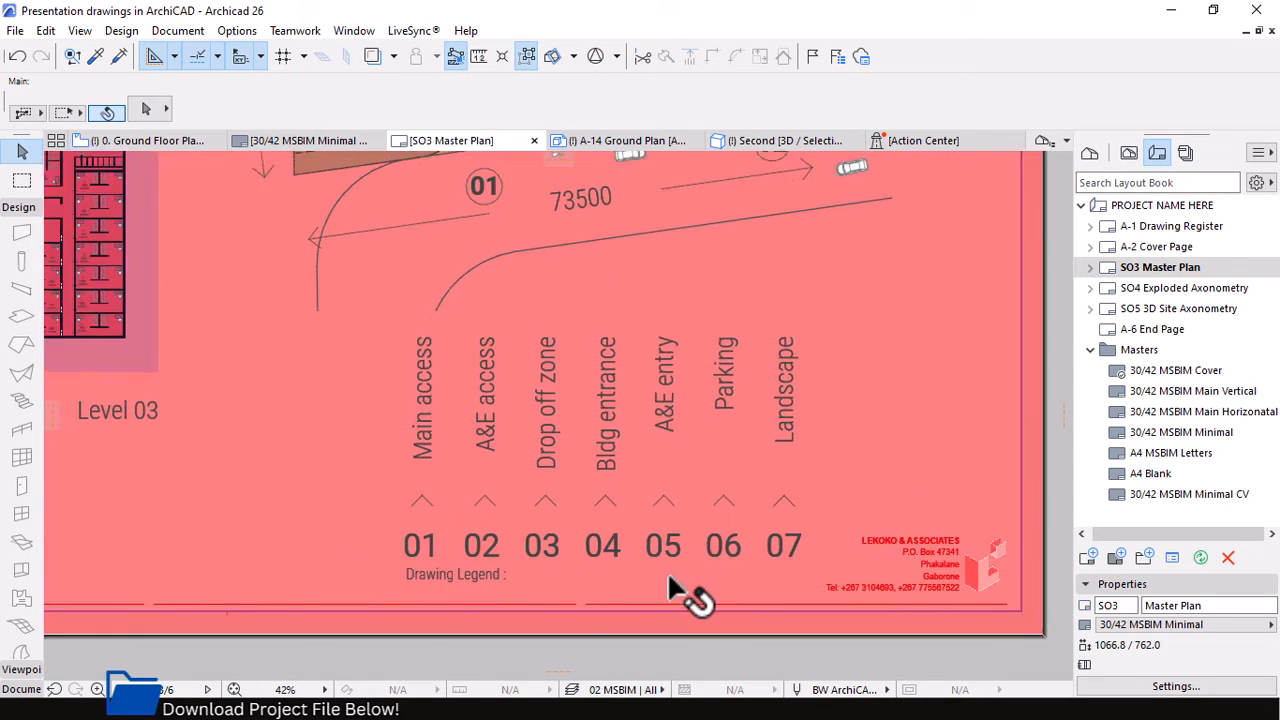
scroll(513, 255, "down", 3)
scroll(511, 241, "up", 3)
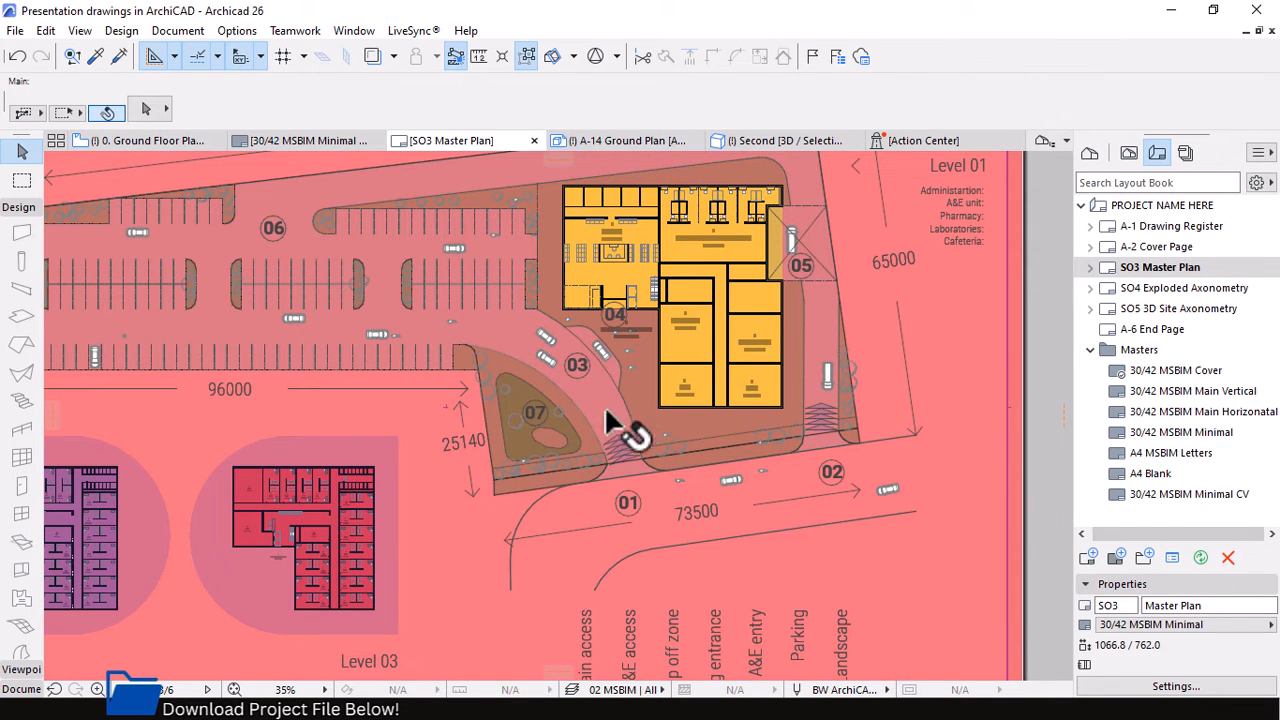
scroll(760, 323, "down", 3)
scroll(752, 600, "up", 3)
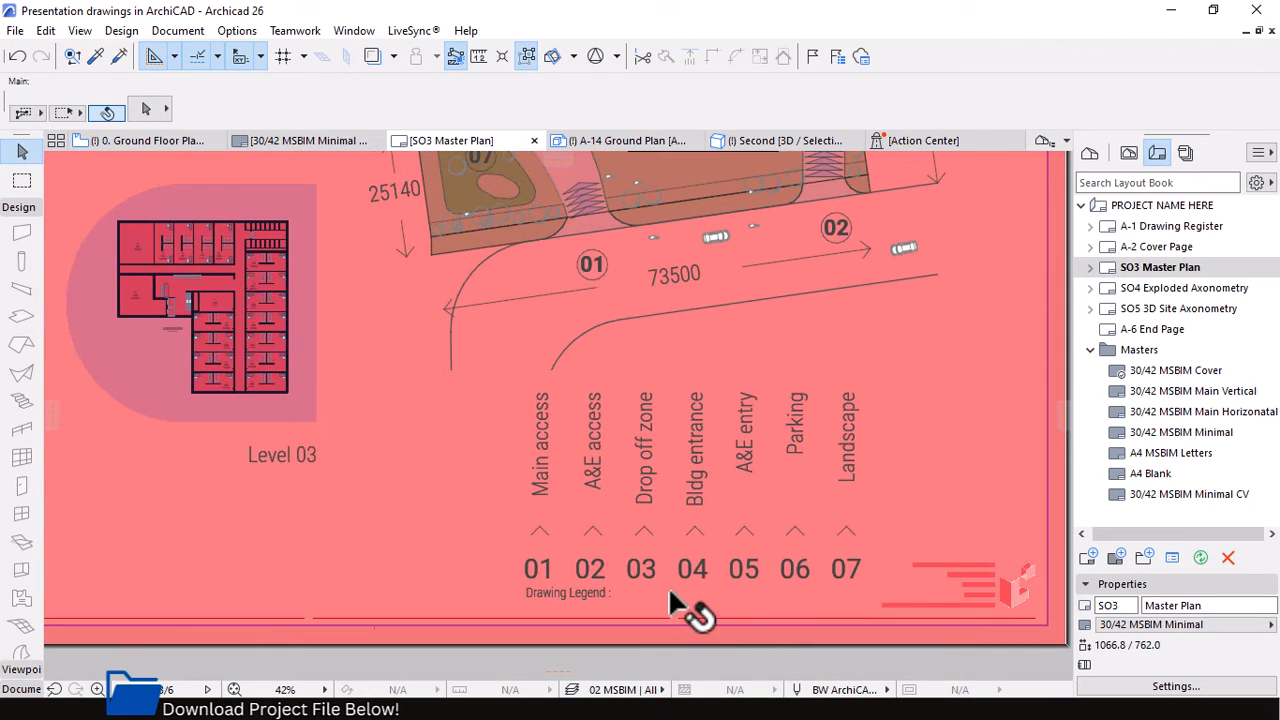
scroll(562, 588, "up", 1)
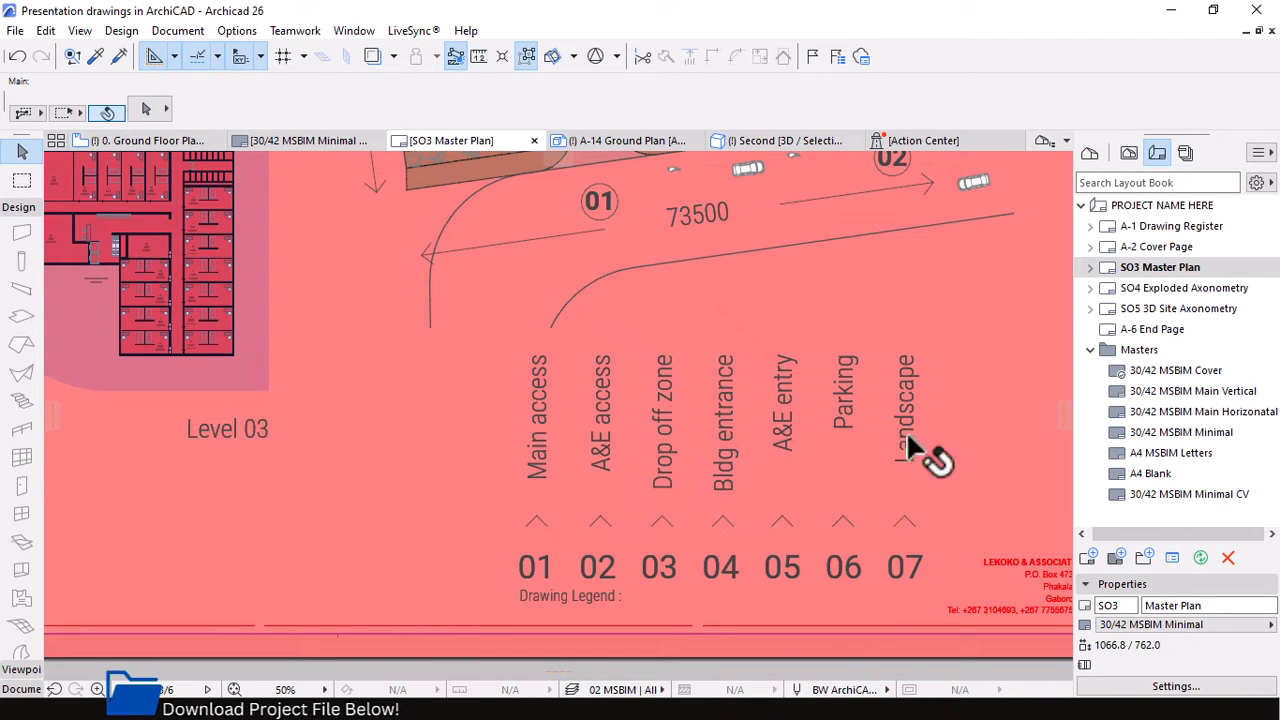
Inspect the line settings of the small arrow between number 01 and Main access, and review the whole sheet.
left_click(537, 523)
scroll(630, 575, "up", 2)
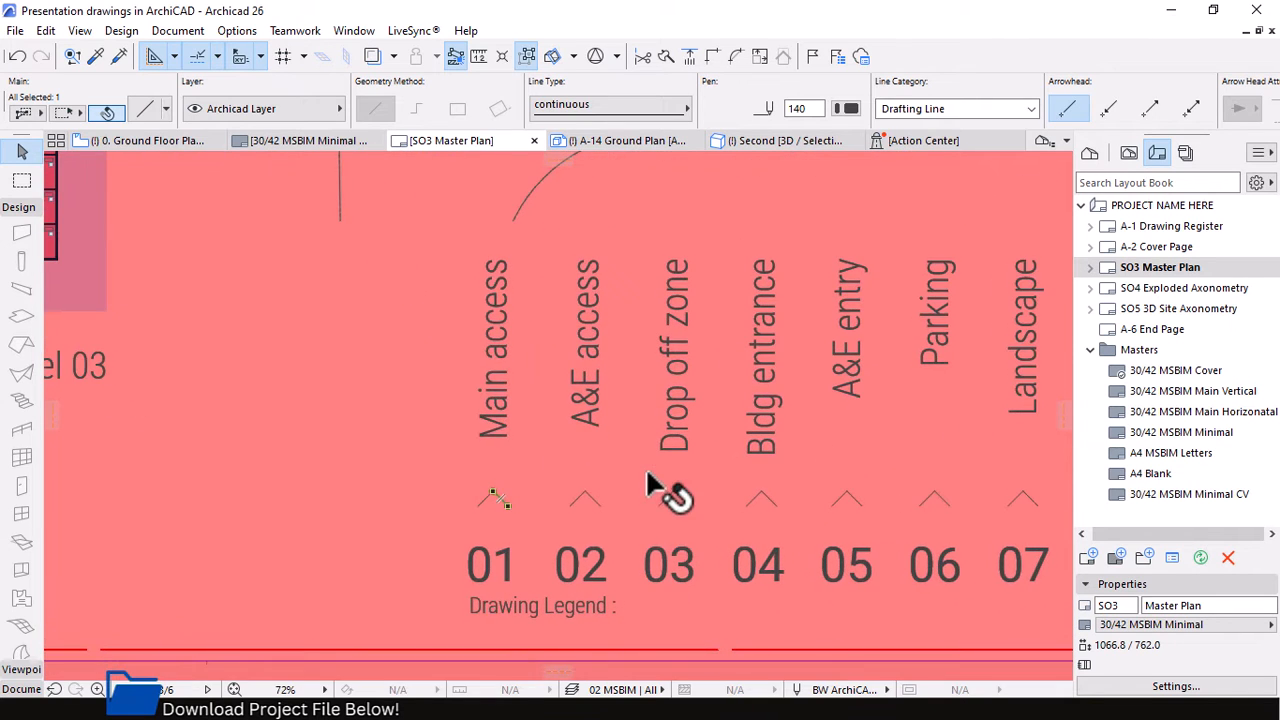
scroll(652, 515, "down", 2)
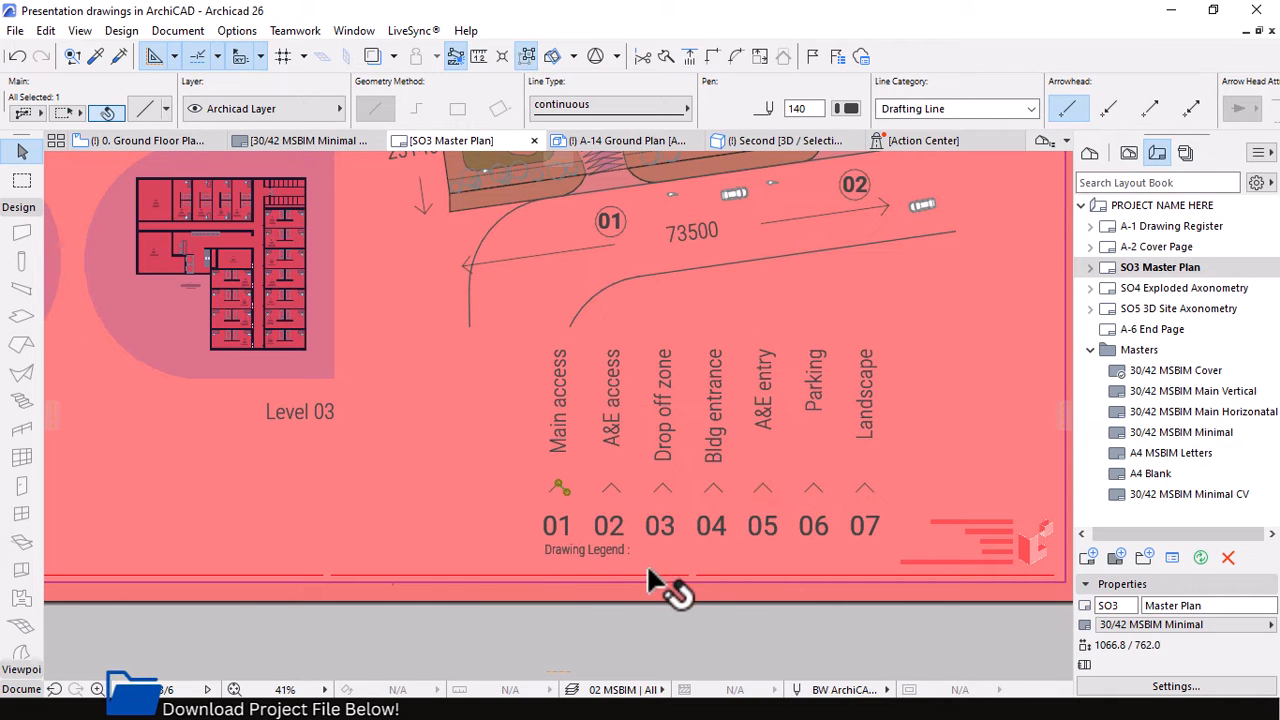
scroll(651, 580, "down", 2)
scroll(730, 480, "down", 2)
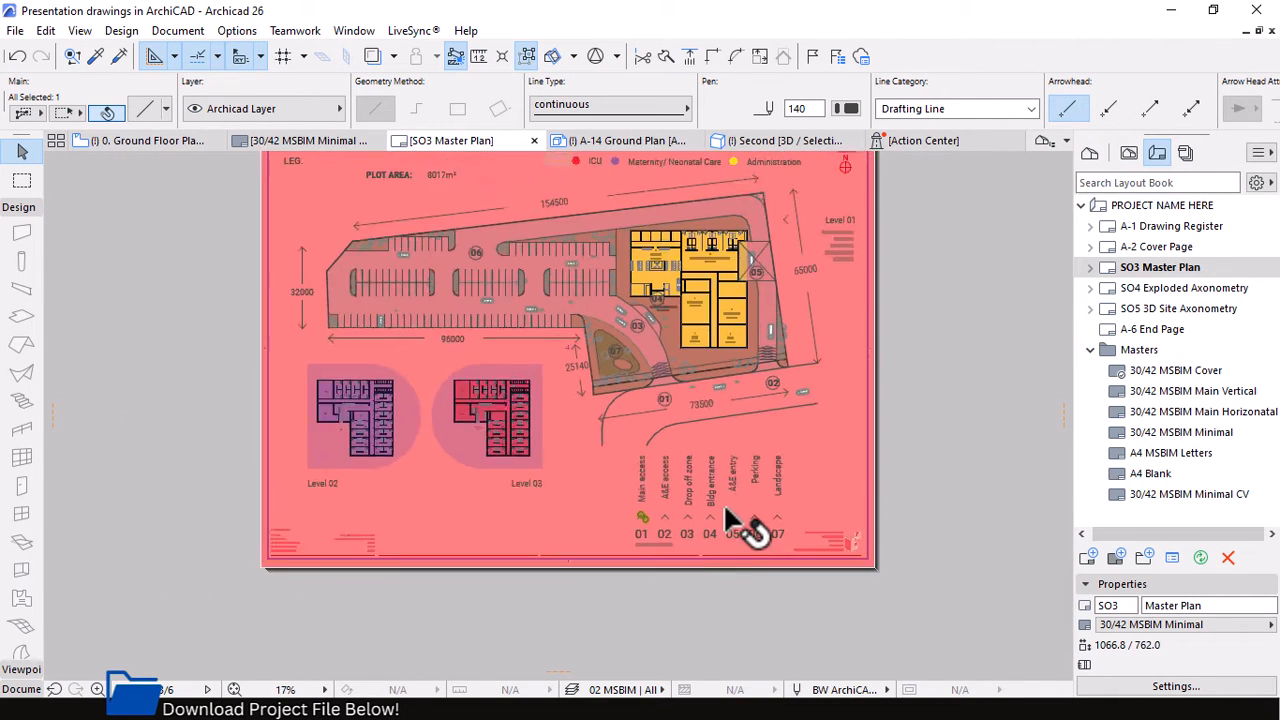
scroll(571, 235, "up", 1)
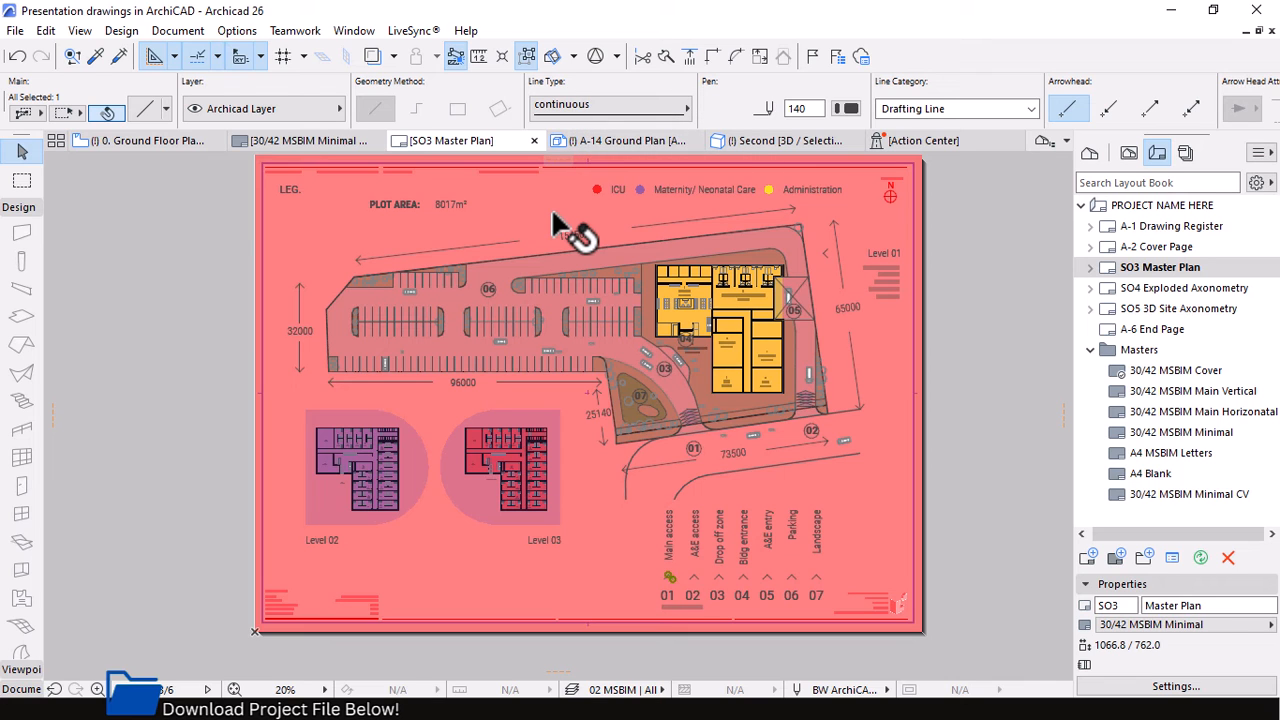
Open the SO4 Exploded Axonometry layout and look over its stacked levels and overall sheet composition.
scroll(713, 272, "up", 1)
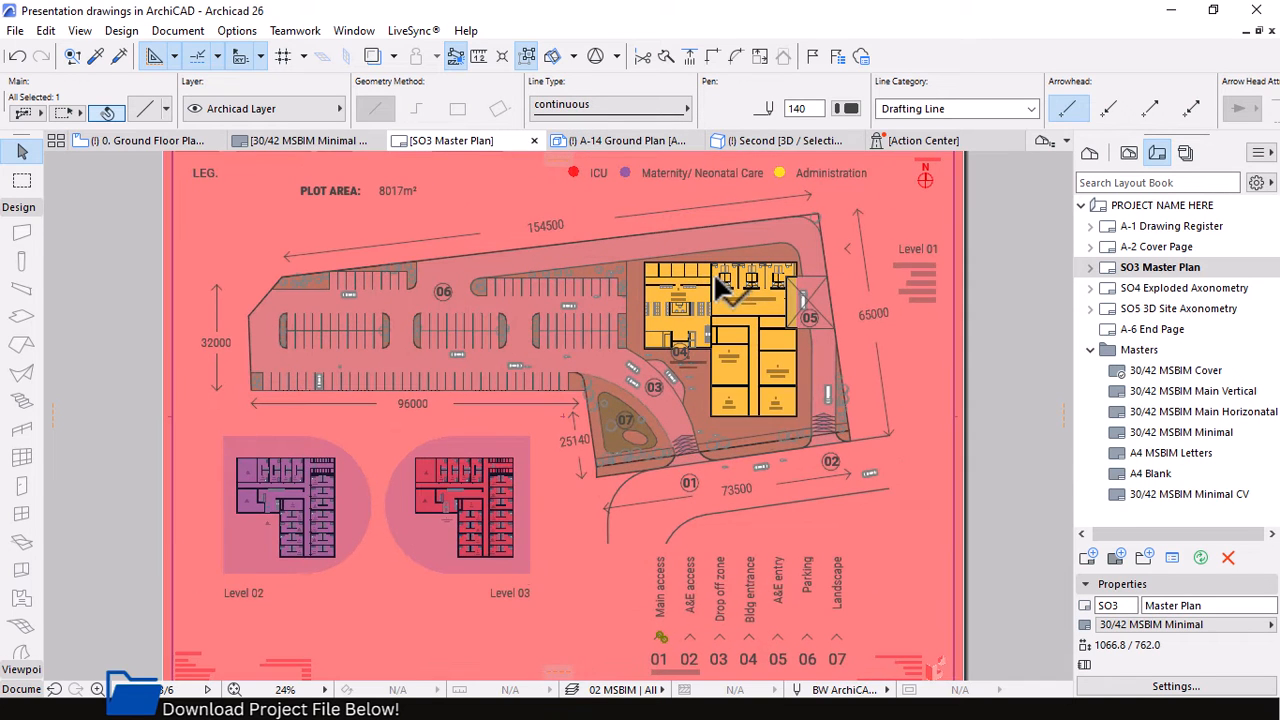
double_click(1100, 288)
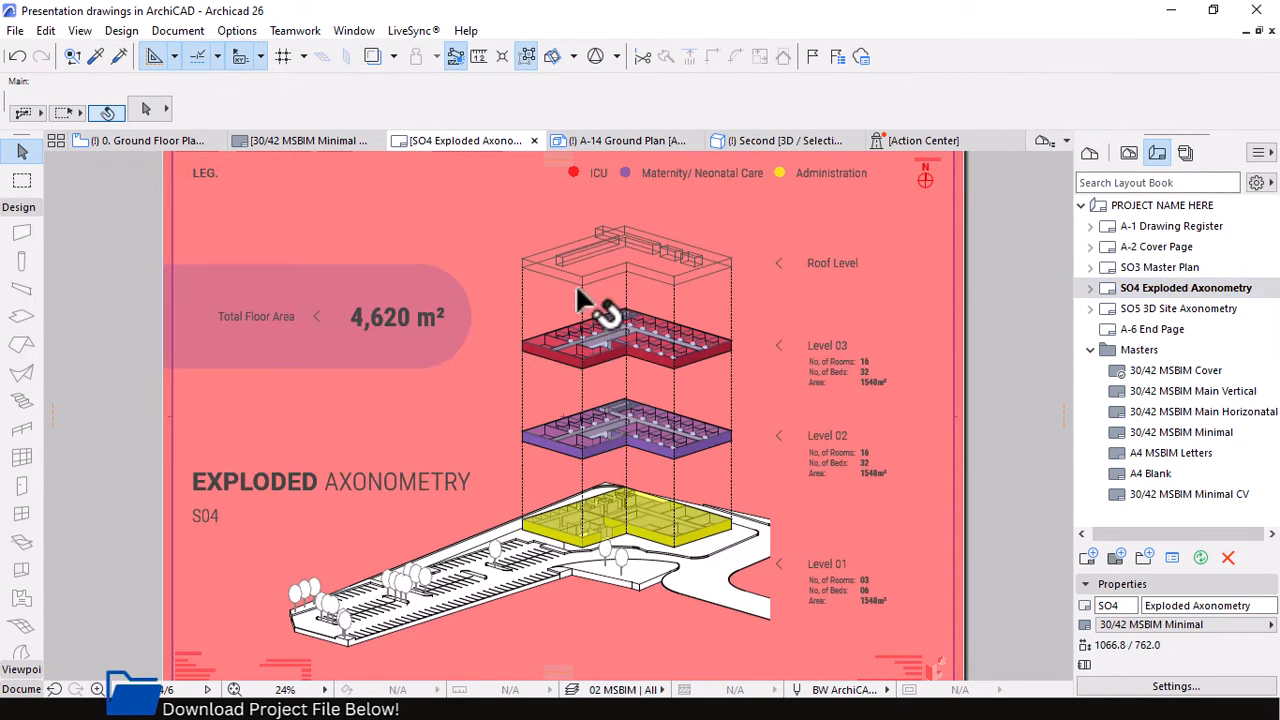
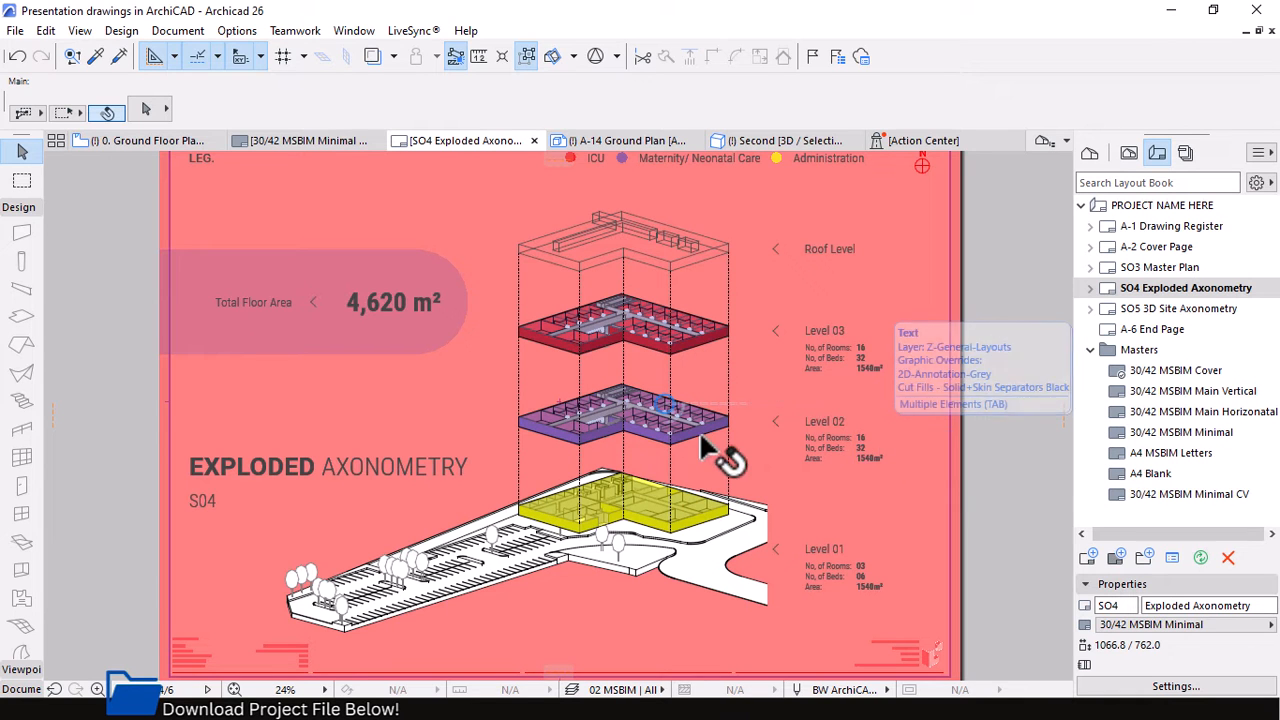
scroll(710, 435, "down", 2)
scroll(622, 382, "up", 1)
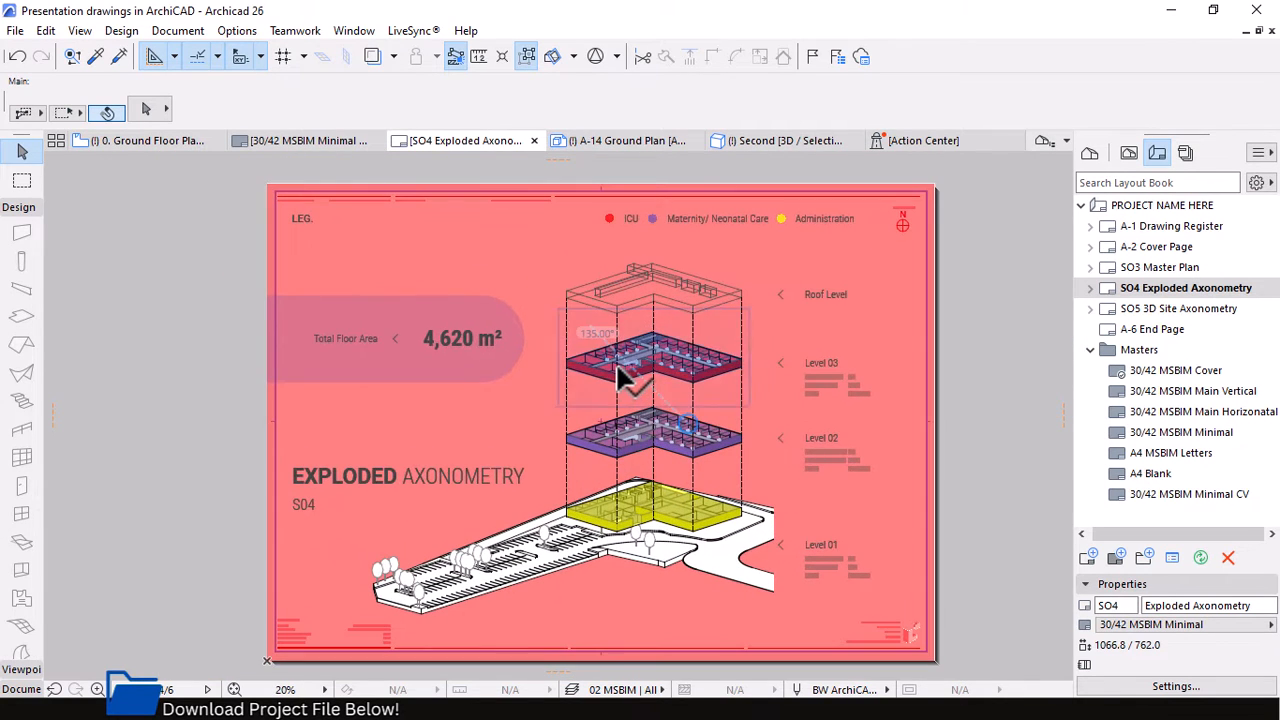
scroll(614, 366, "up", 4)
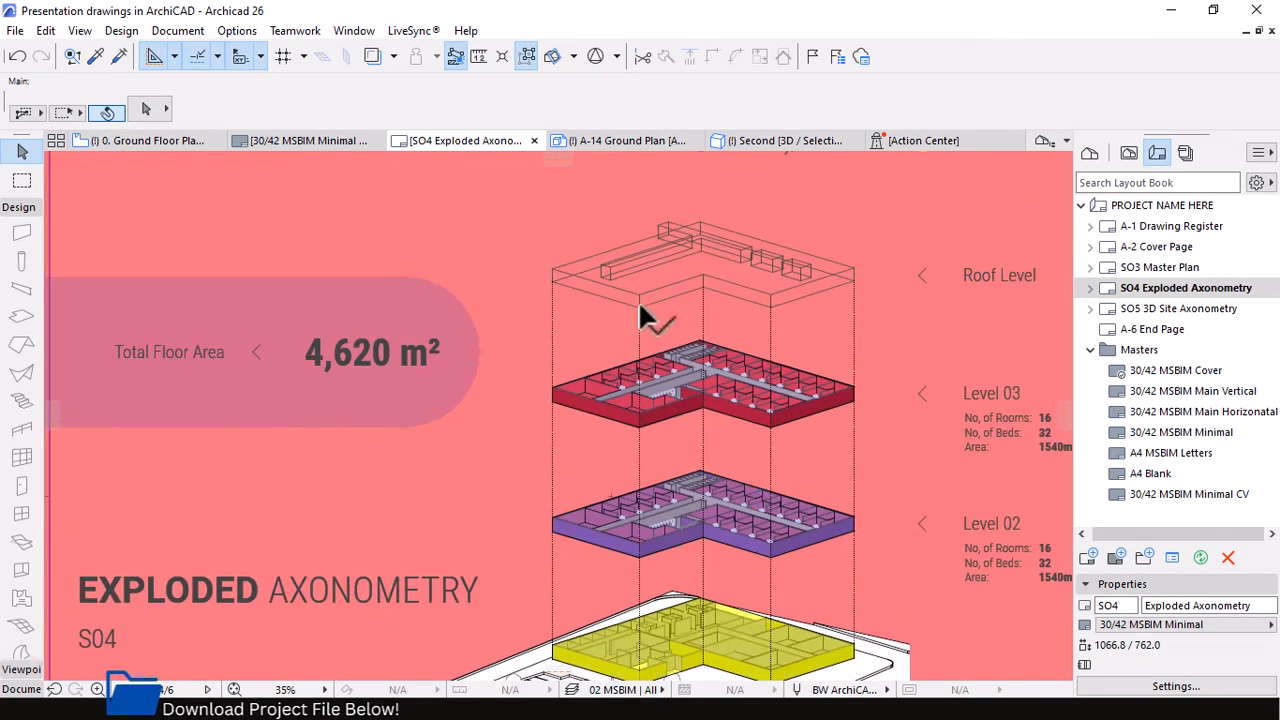
scroll(650, 324, "down", 1)
scroll(668, 304, "down", 3)
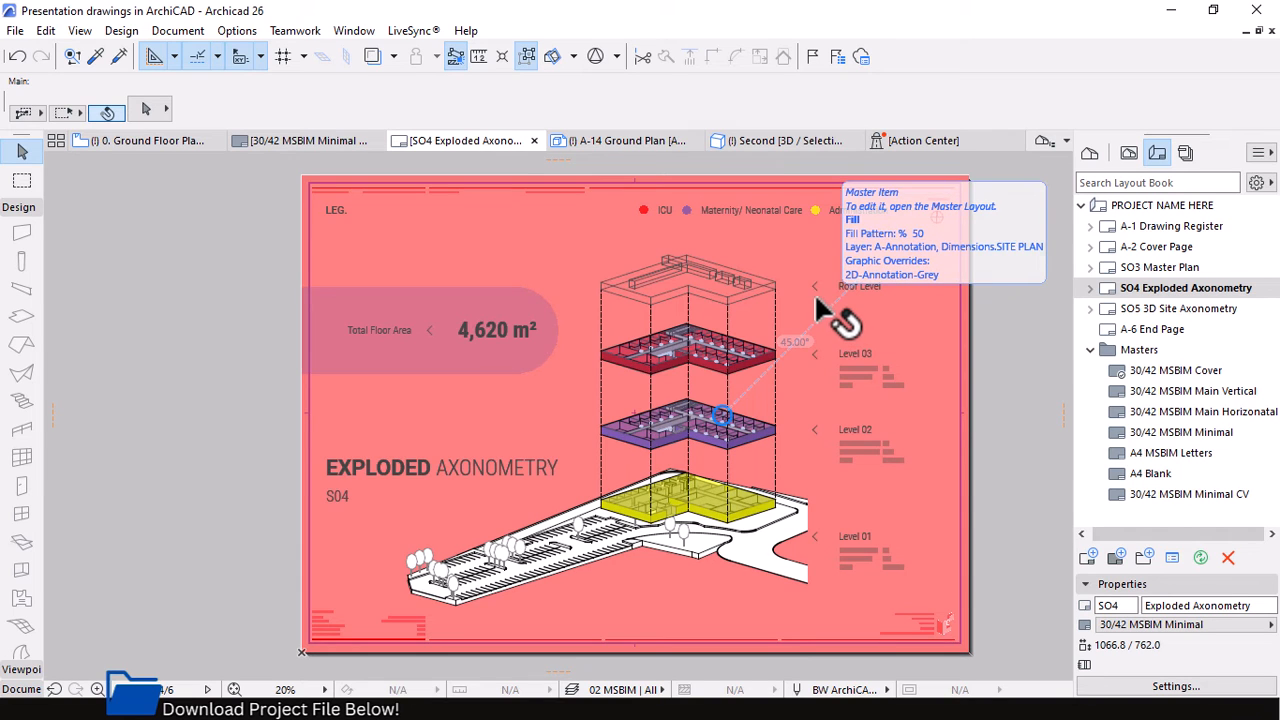
Examine the roof and Level 03 drawings with their labels, and the yellow Level 01 axonometry up close.
scroll(824, 316, "up", 3)
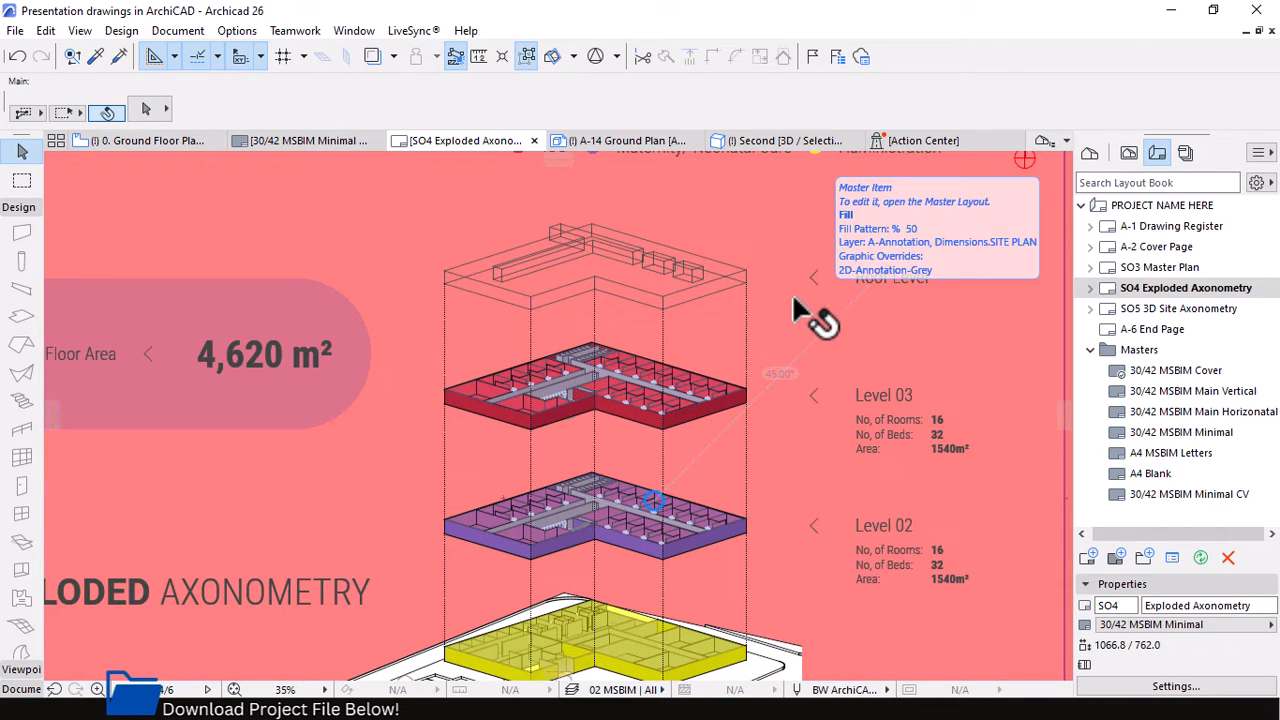
scroll(808, 310, "up", 3)
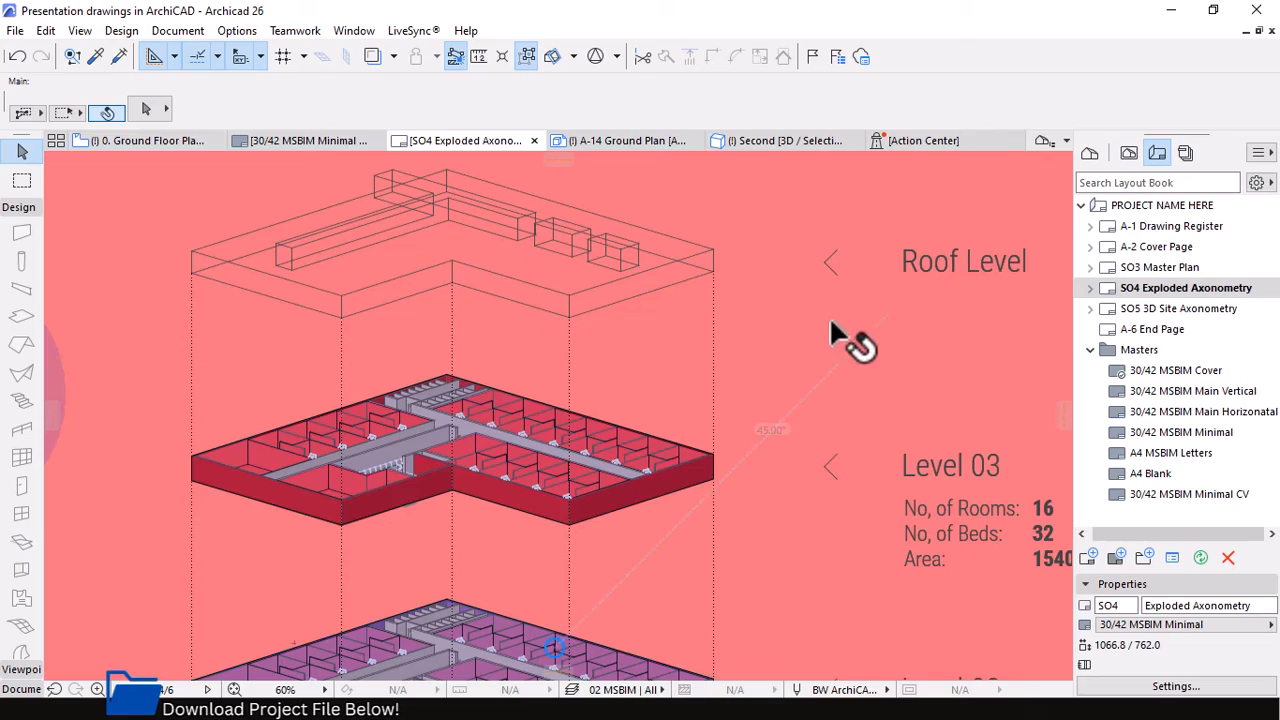
scroll(800, 252, "down", 3)
scroll(800, 280, "down", 2)
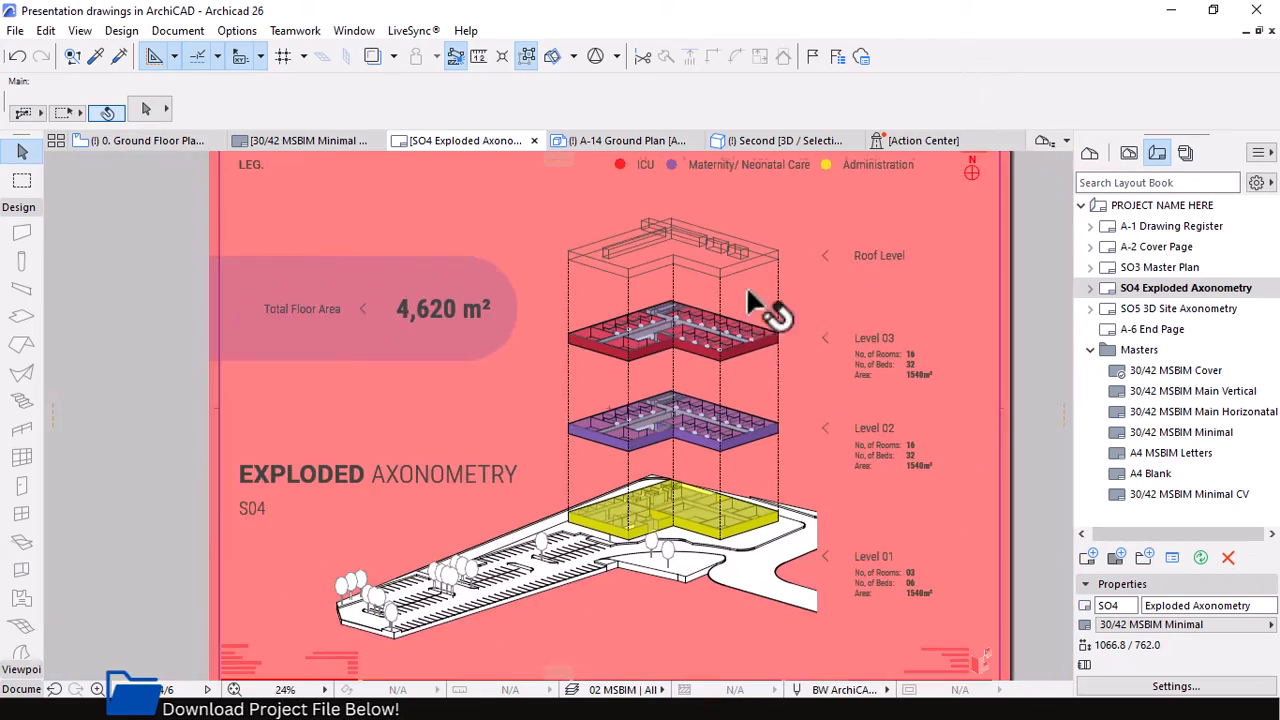
scroll(812, 425, "up", 8)
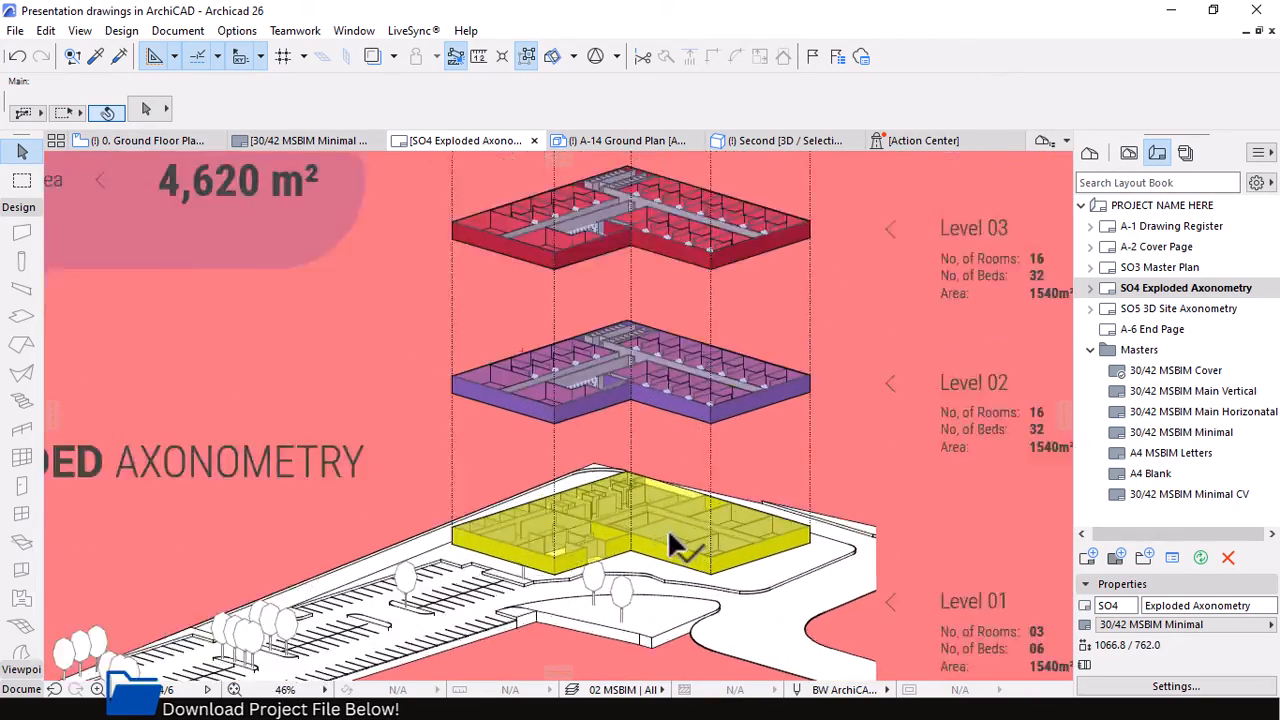
scroll(743, 571, "up", 2)
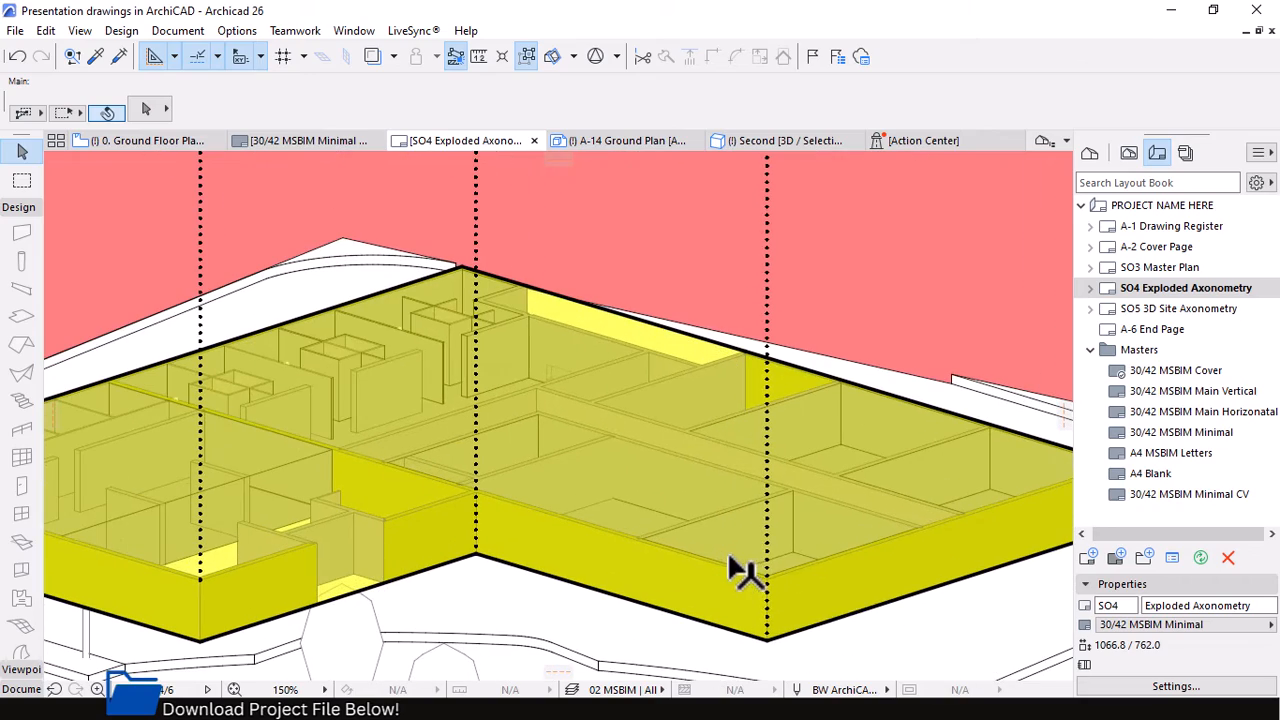
scroll(631, 428, "down", 7)
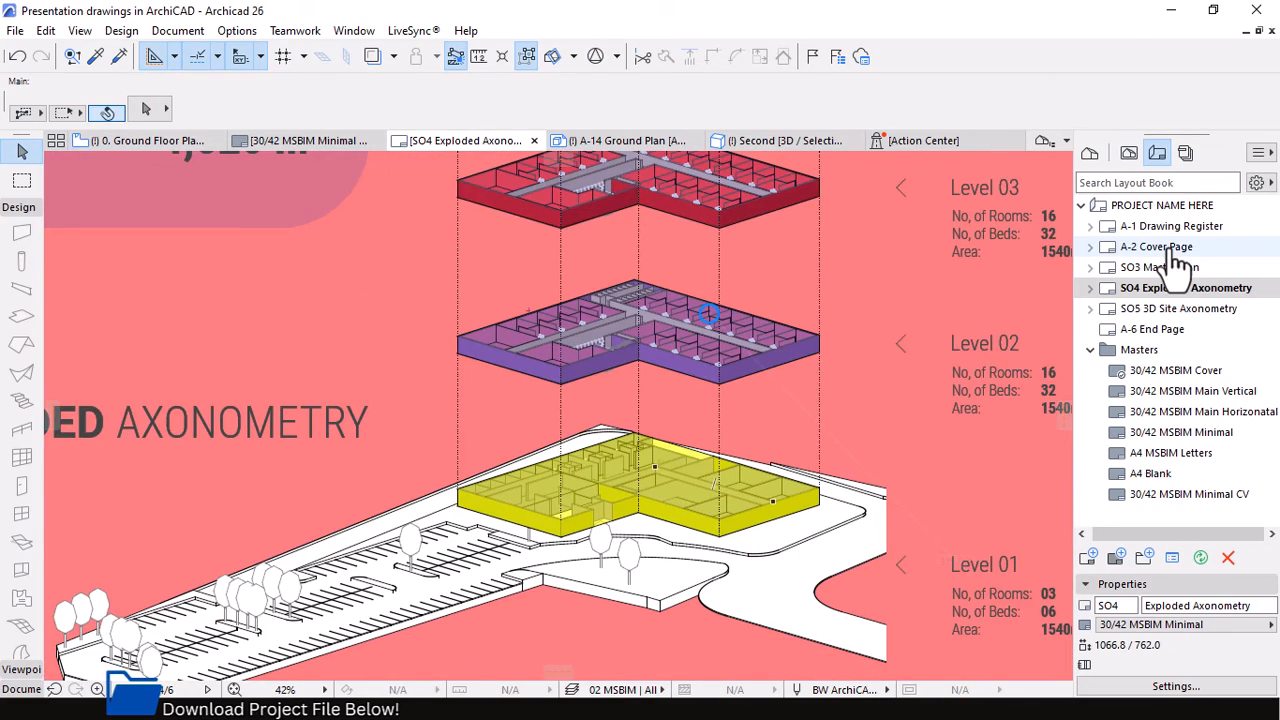
Compare the level drawings with those on the A-2 Cover Page layout, and return to the SO4 Exploded Axonometry layout.
double_click(1176, 250)
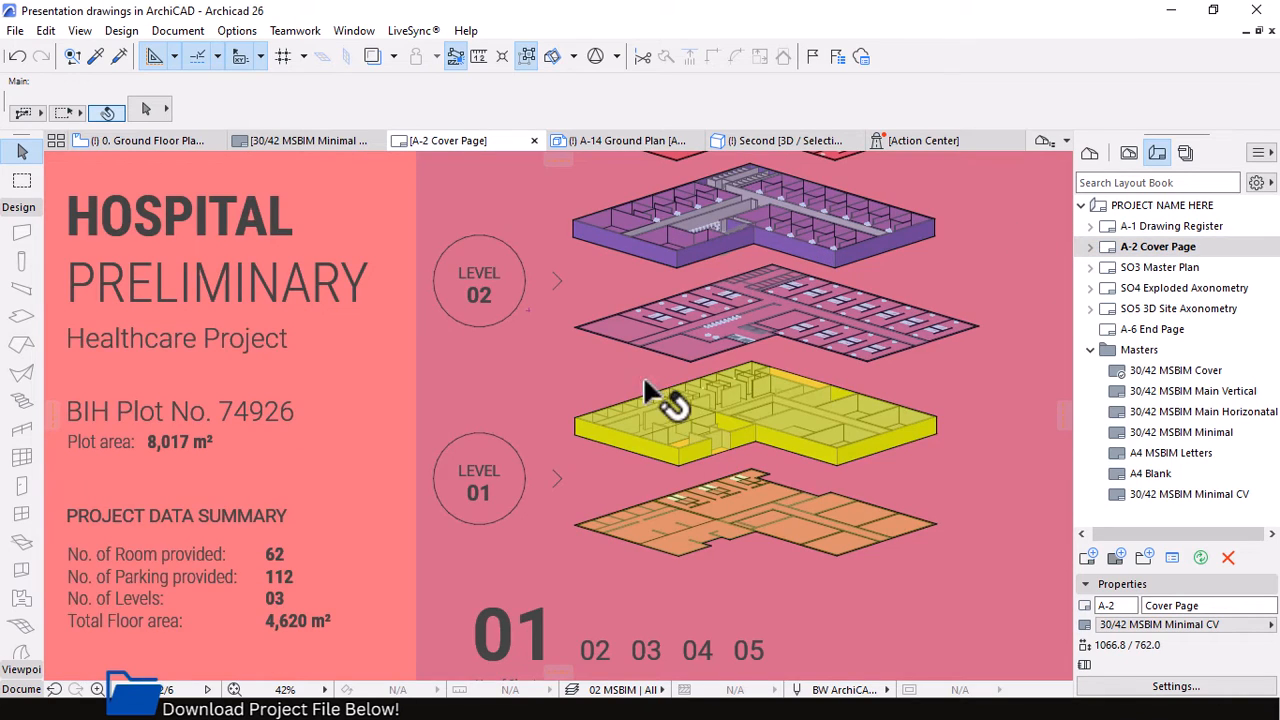
scroll(666, 400, "down", 1)
left_click(1153, 290)
double_click(1160, 289)
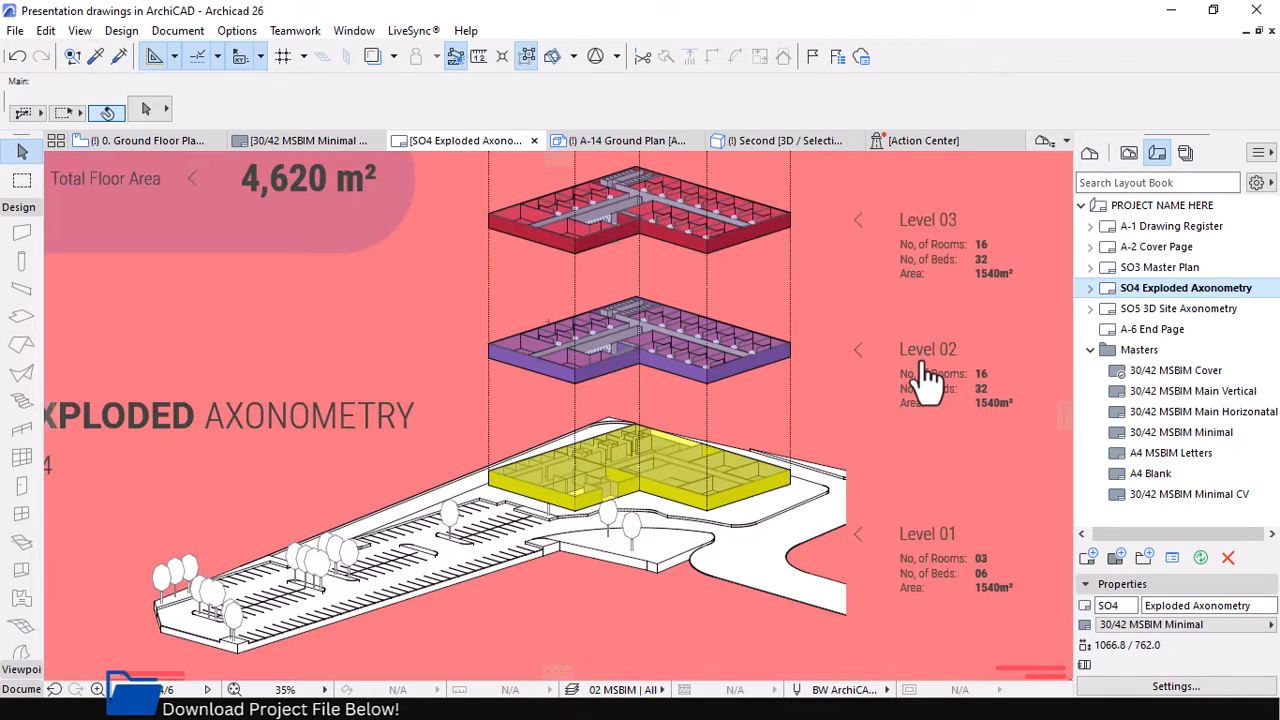
scroll(697, 490, "down", 2)
scroll(668, 320, "up", 3)
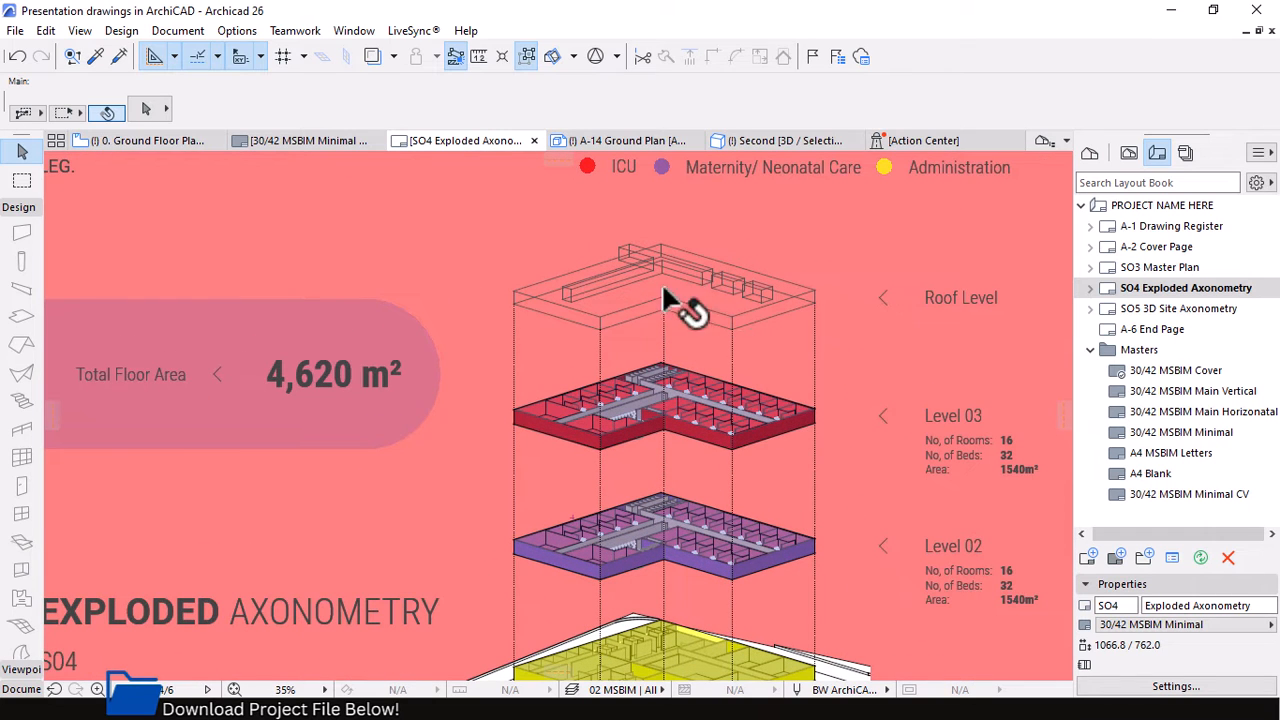
Open the source view of the Roof Level drawing and check which element forms the roof outline.
left_click(702, 283)
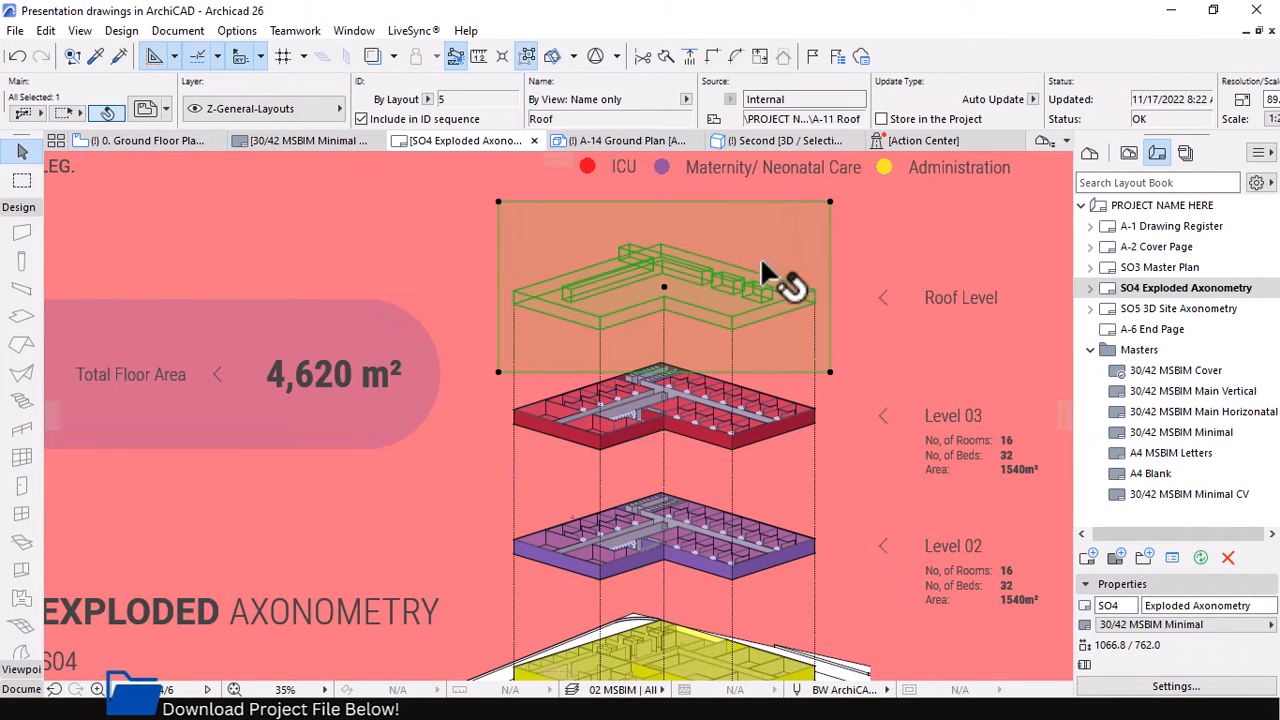
right_click(708, 252)
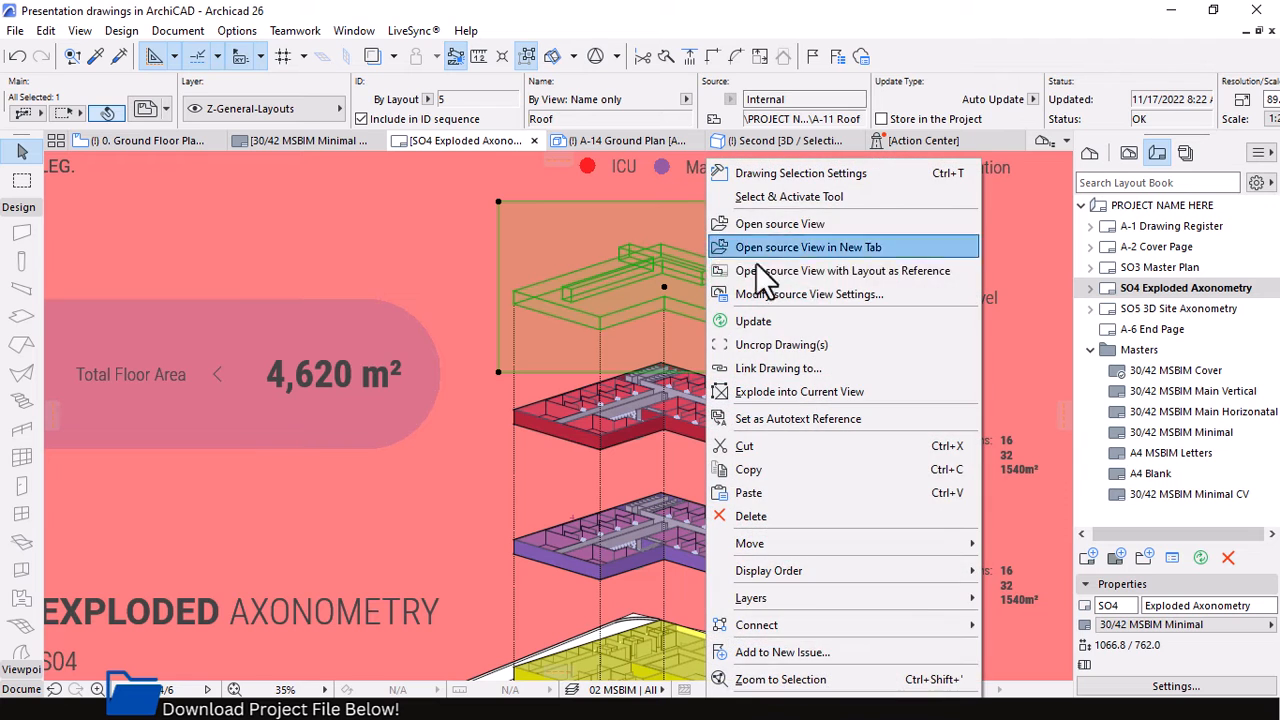
left_click(788, 224)
scroll(700, 306, "down", 2)
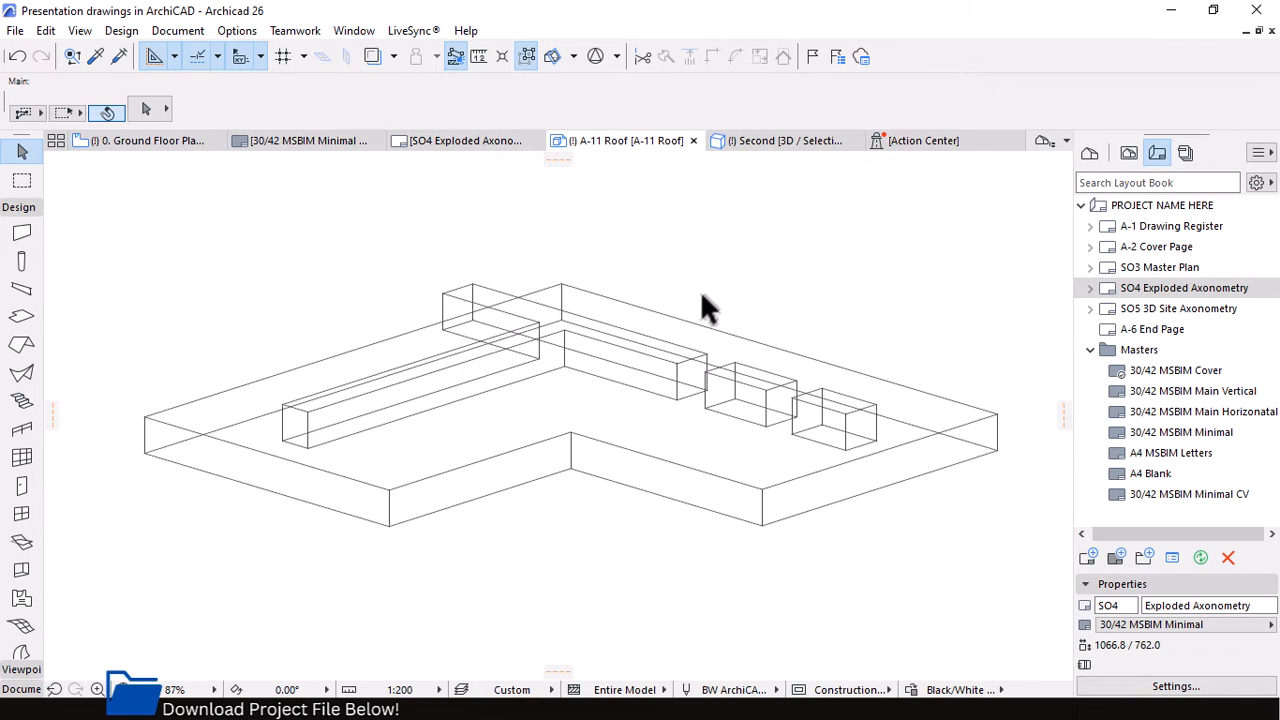
left_click(514, 471)
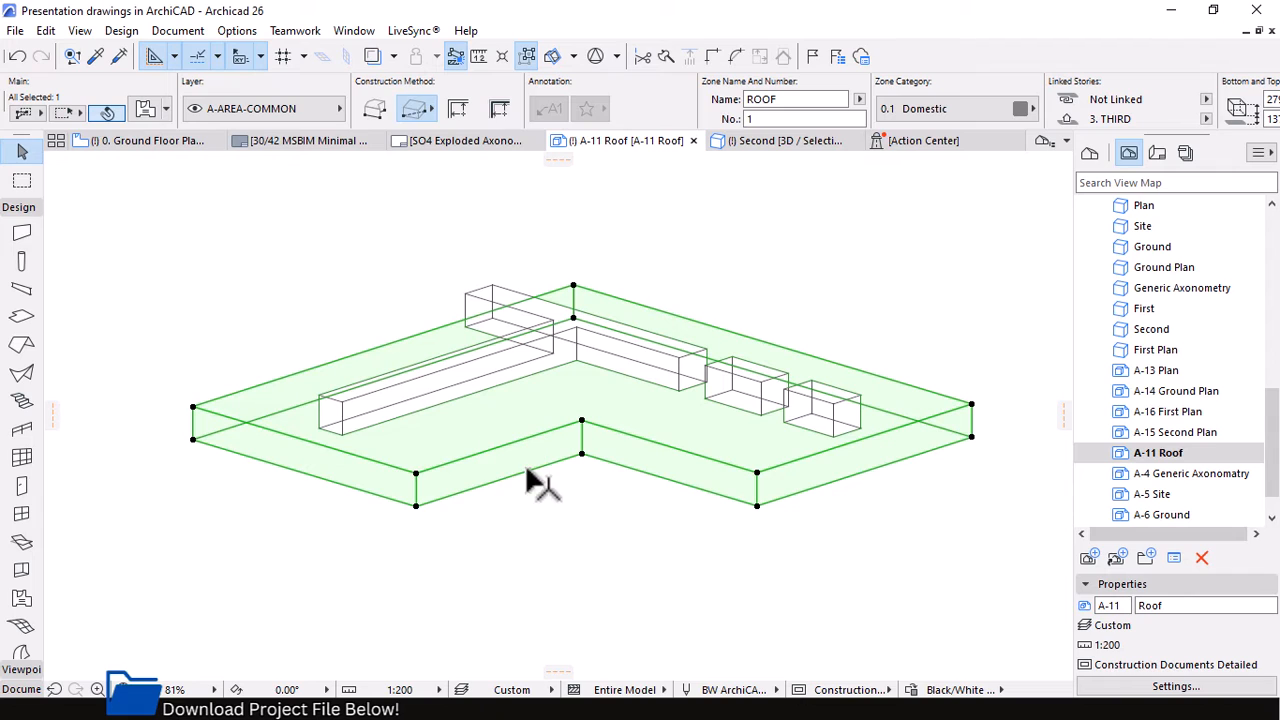
left_click(600, 512)
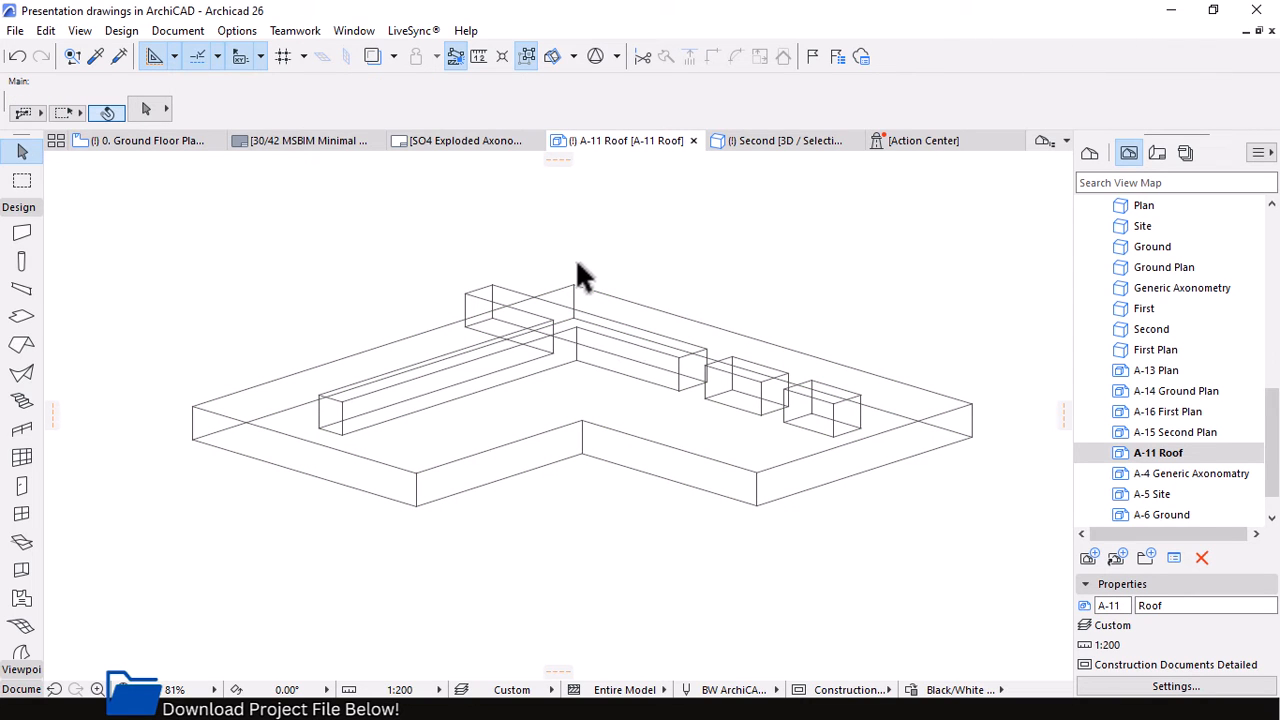
Inspect the model appearance options in the 3D document settings of the A-11 Roof view without changing them.
right_click(1150, 455)
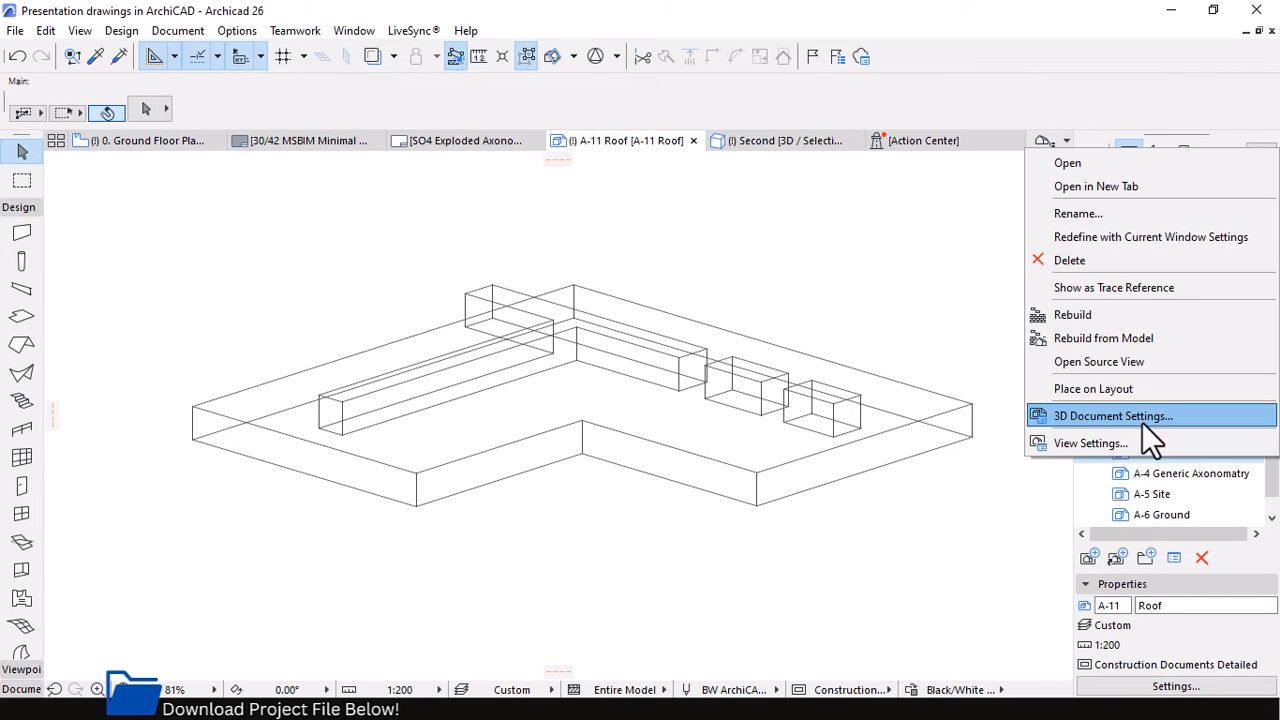
left_click(1100, 417)
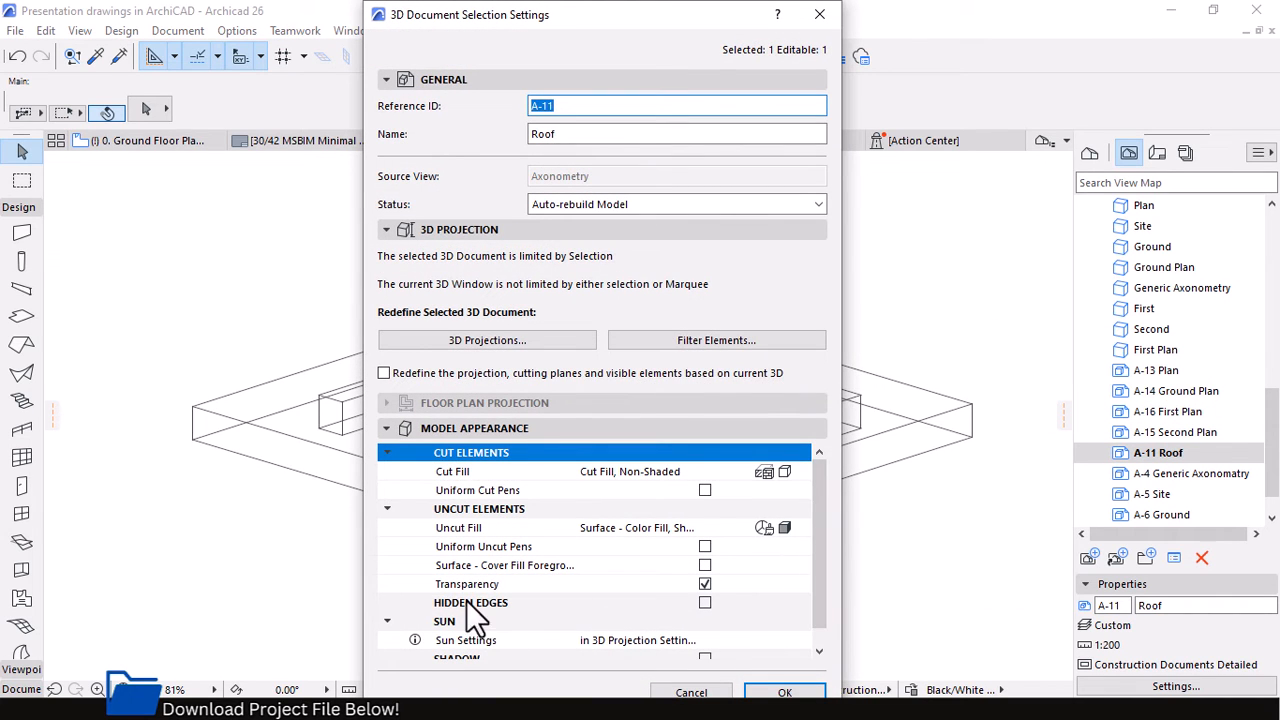
left_click_drag(820, 571, 820, 614)
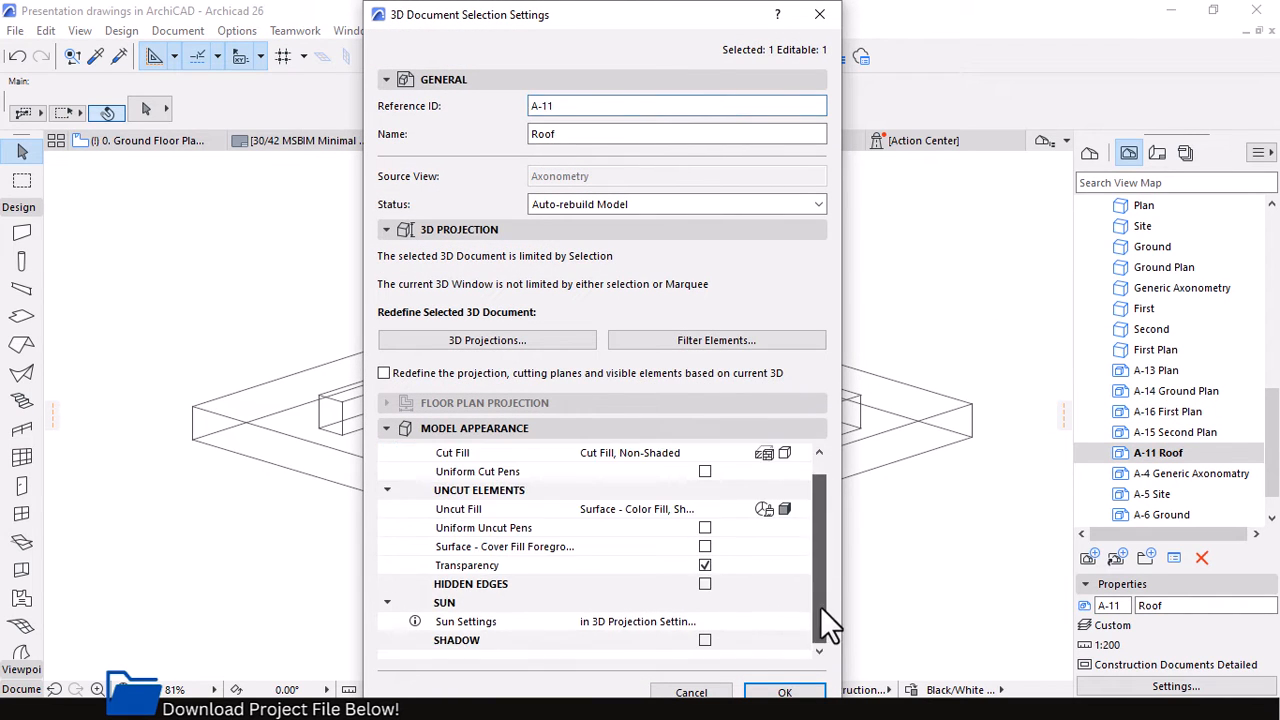
left_click(688, 692)
Inspect the model surface in the settings of the roof zone without changing it.
left_click(646, 459)
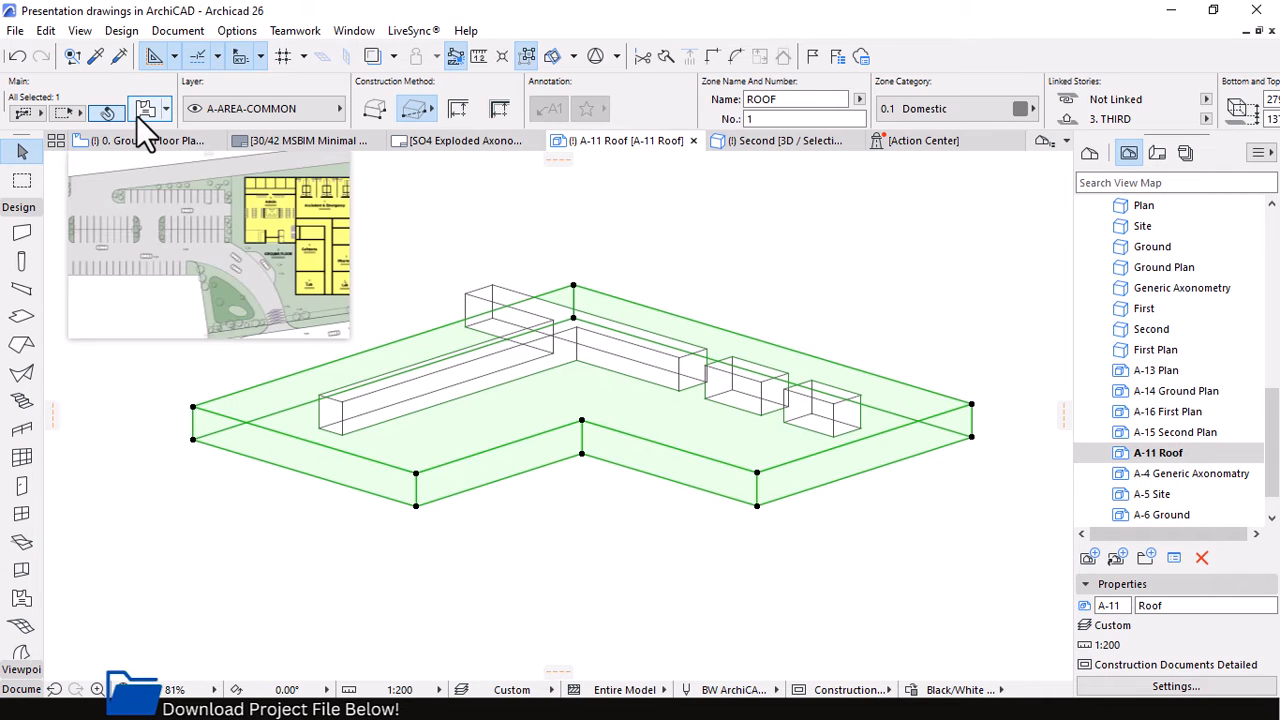
left_click(140, 112)
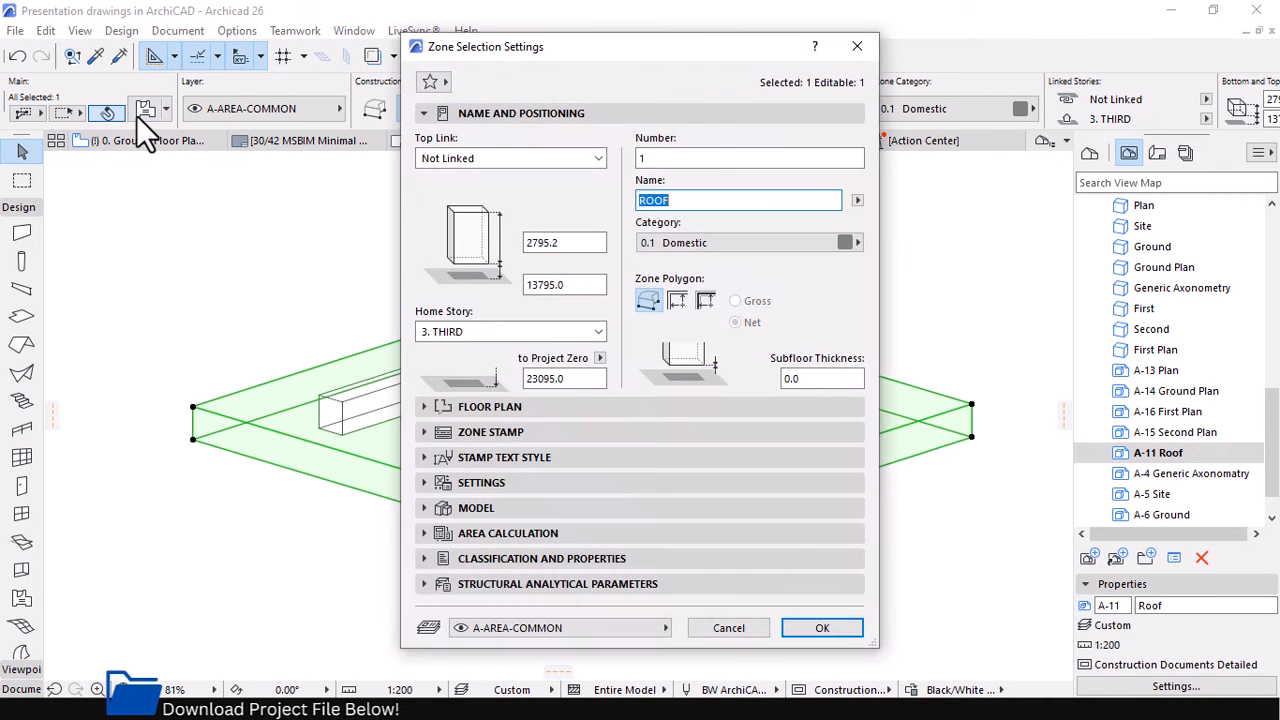
left_click(422, 507)
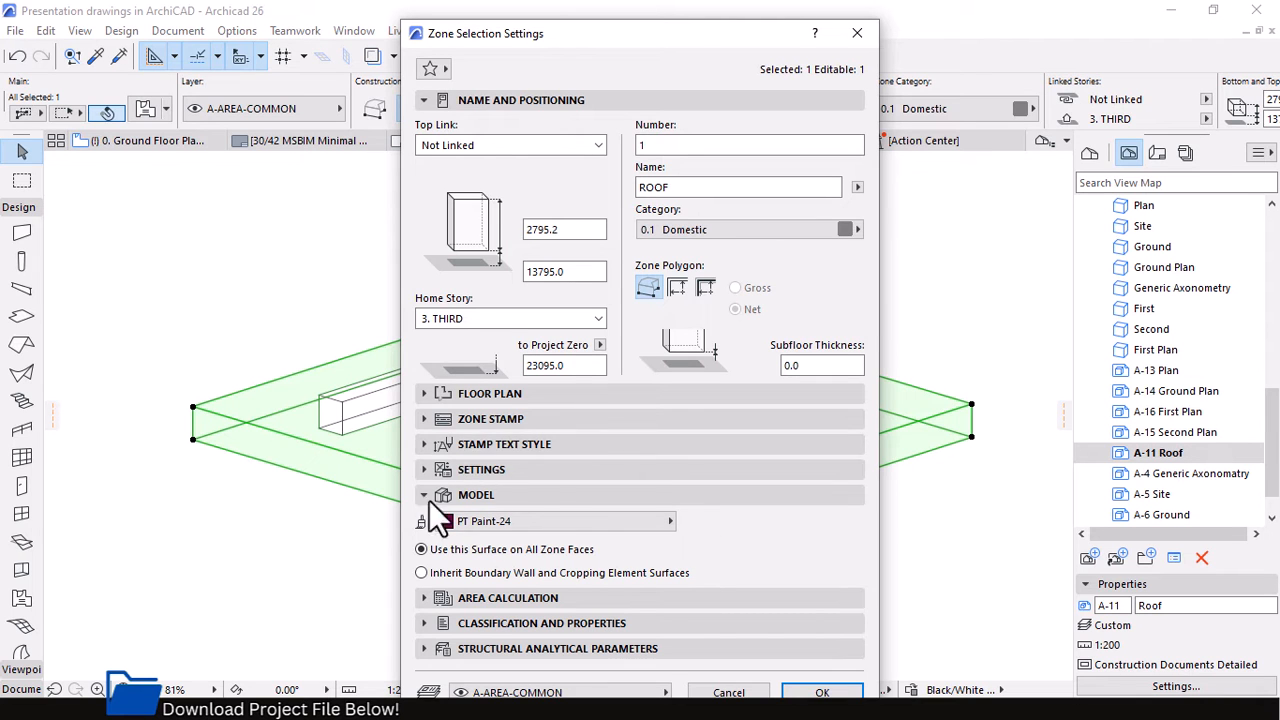
left_click(726, 690)
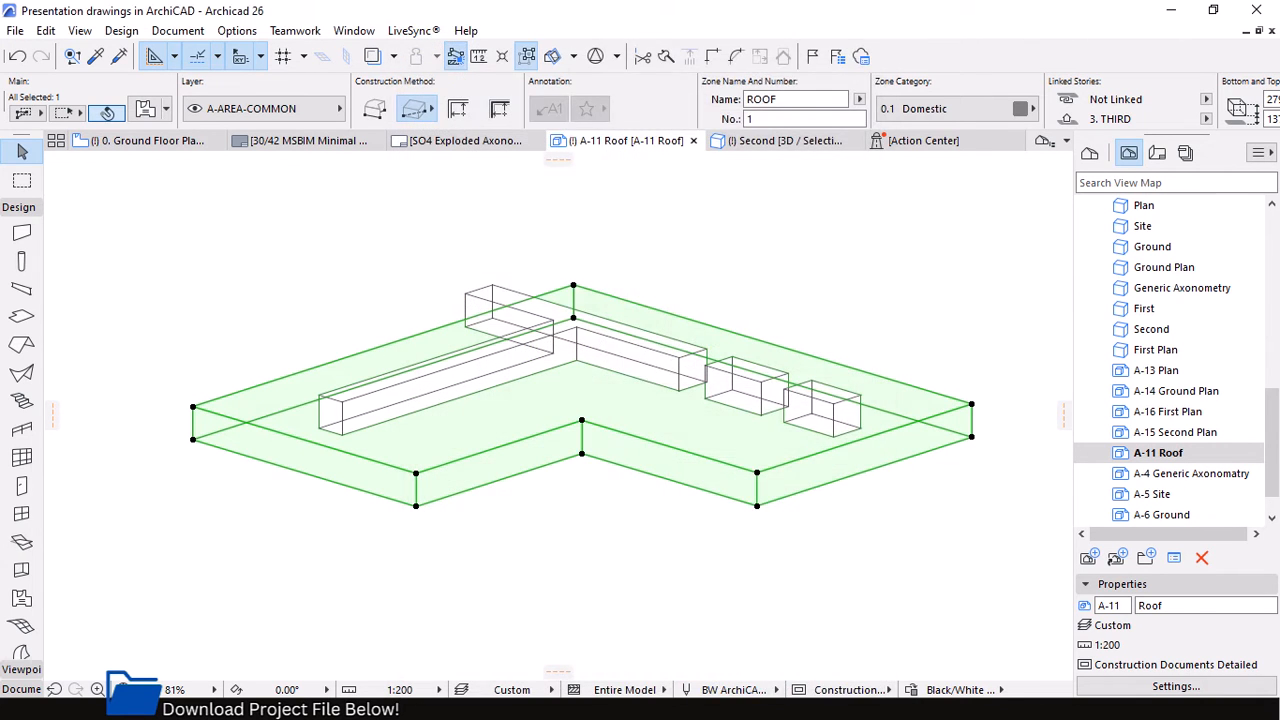
Review the graphic override combinations for the roof view, keeping Black/White - Black Cut- No Cover, Furniture Grey, and deselect the zone.
left_click(962, 689)
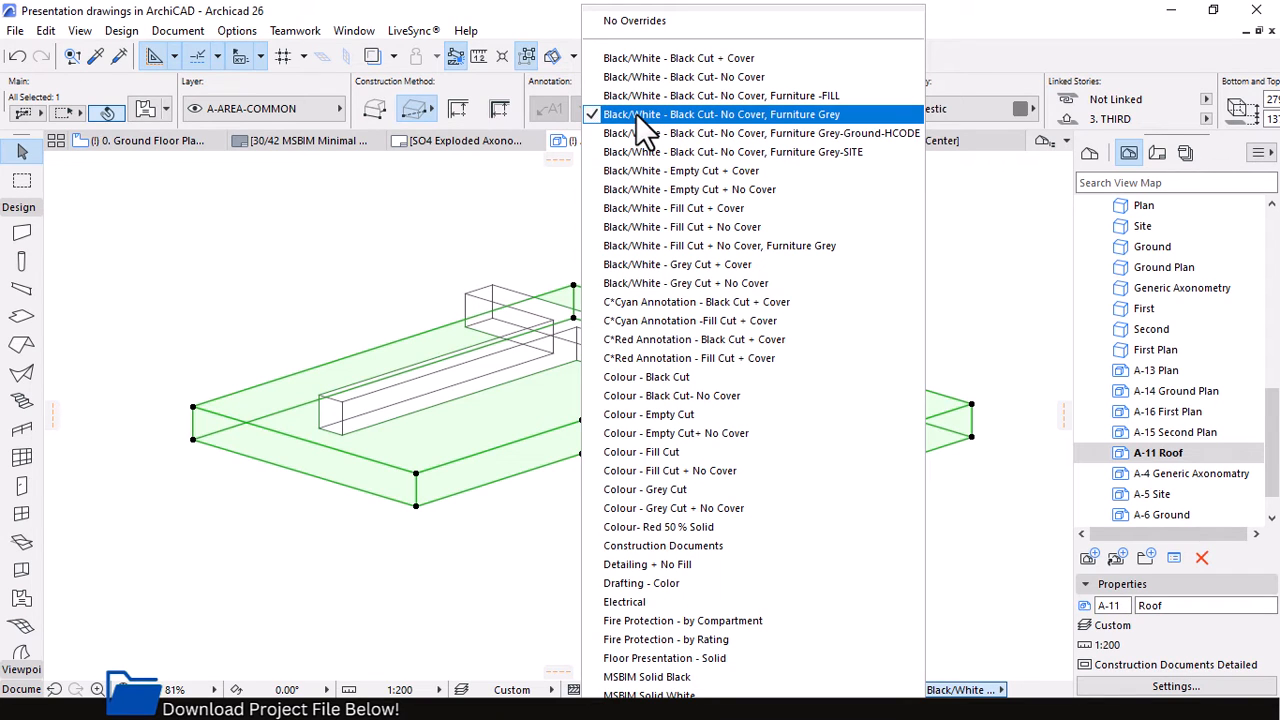
left_click(672, 115)
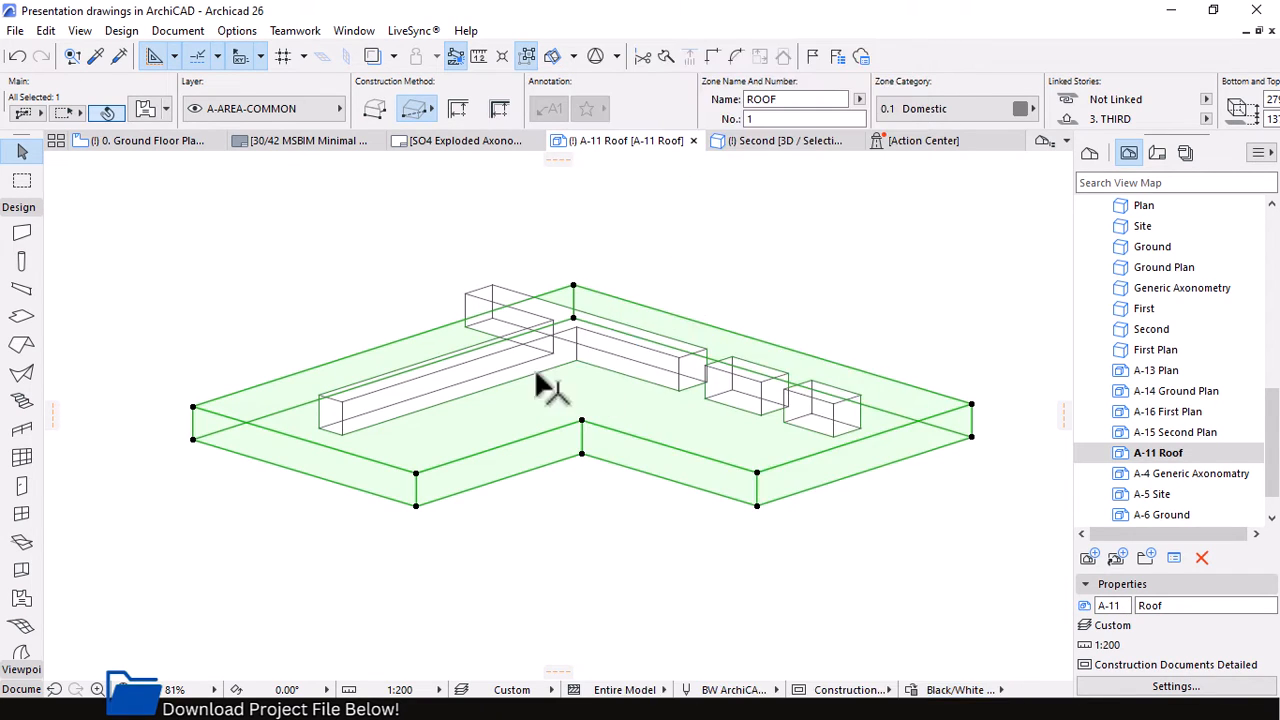
left_click(651, 534)
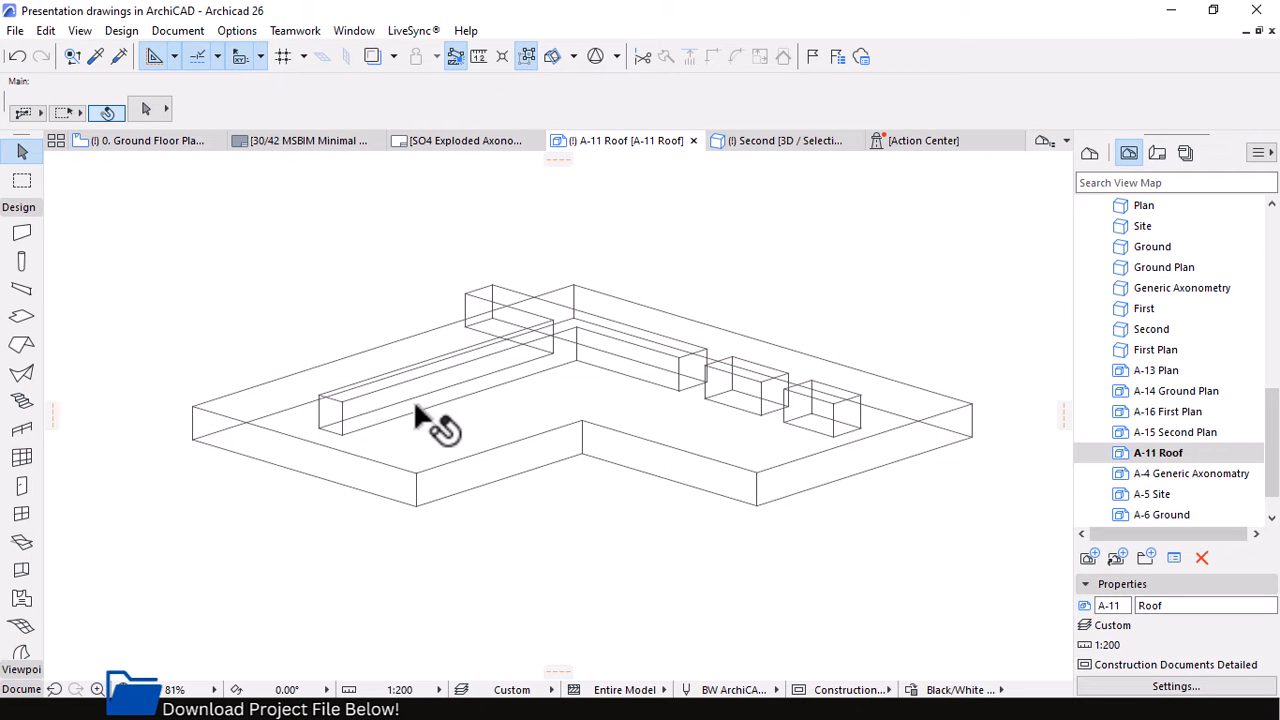
Return to the Exploded Axonometry layout, deselect the roof drawing and examine how it sits above the coloured levels.
left_click(432, 140)
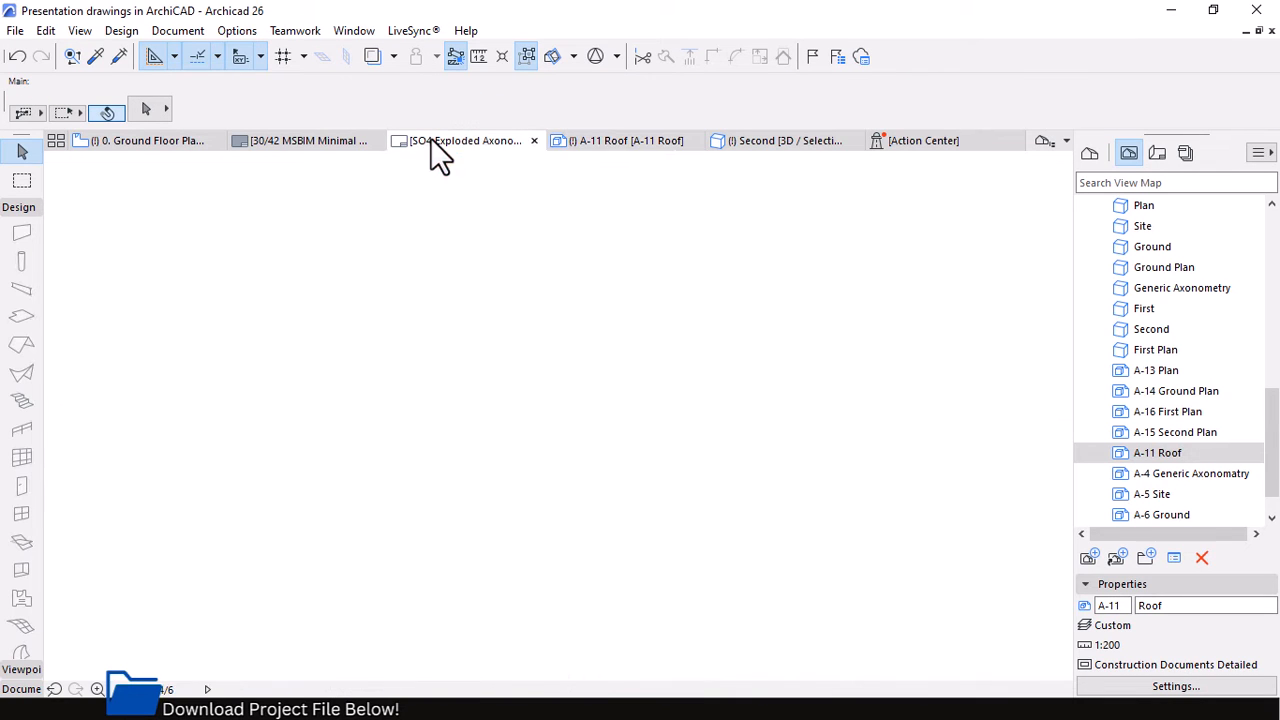
scroll(540, 290, "down", 3)
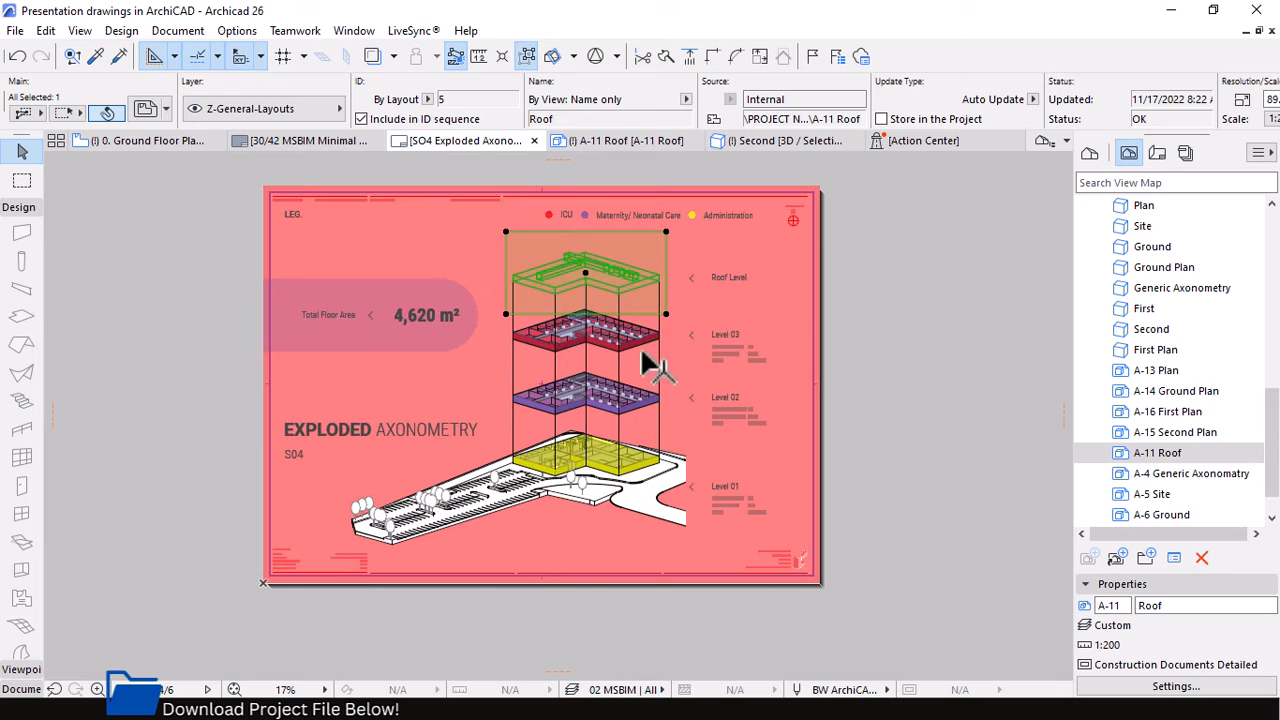
scroll(614, 366, "up", 1)
scroll(585, 243, "up", 1)
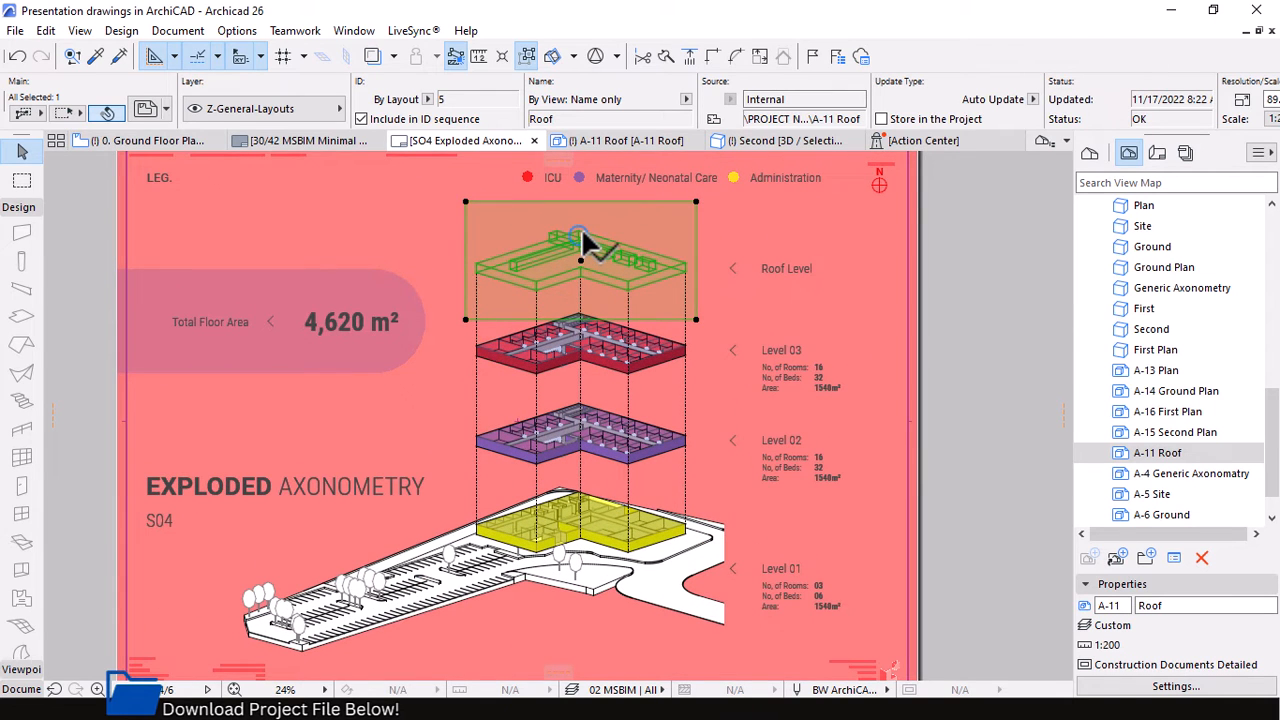
left_click(913, 325)
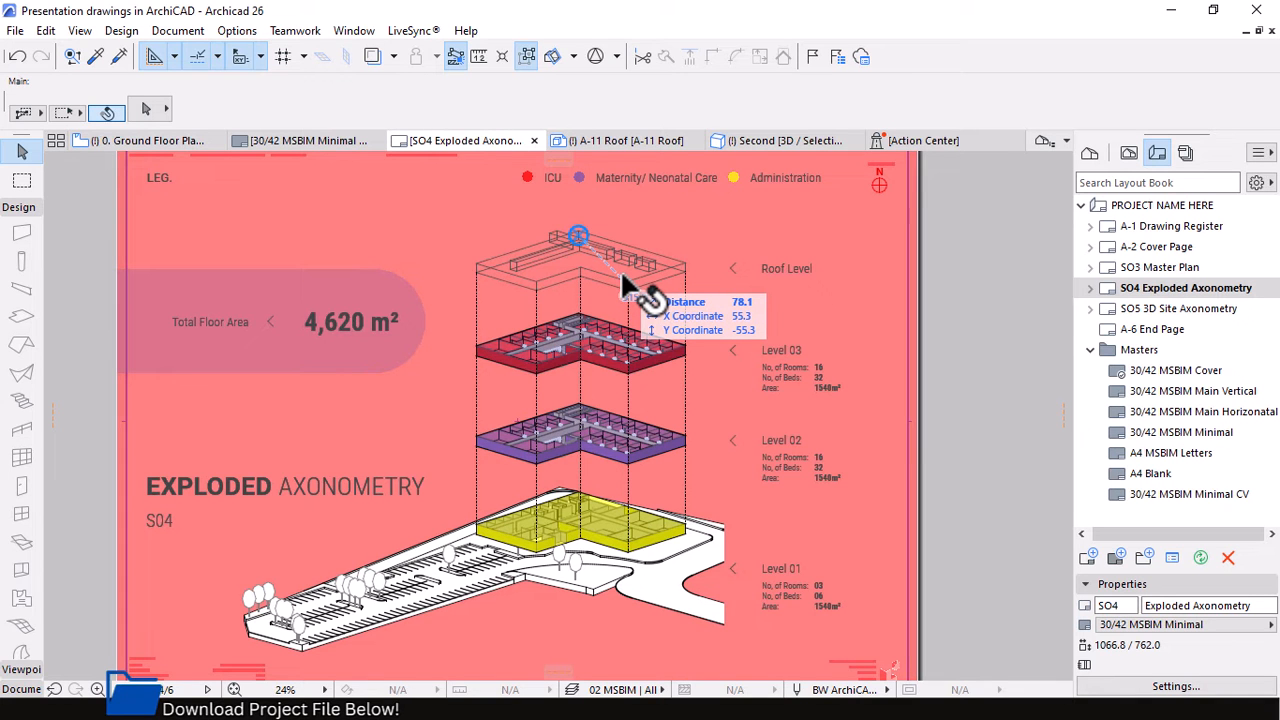
scroll(512, 285, "up", 4)
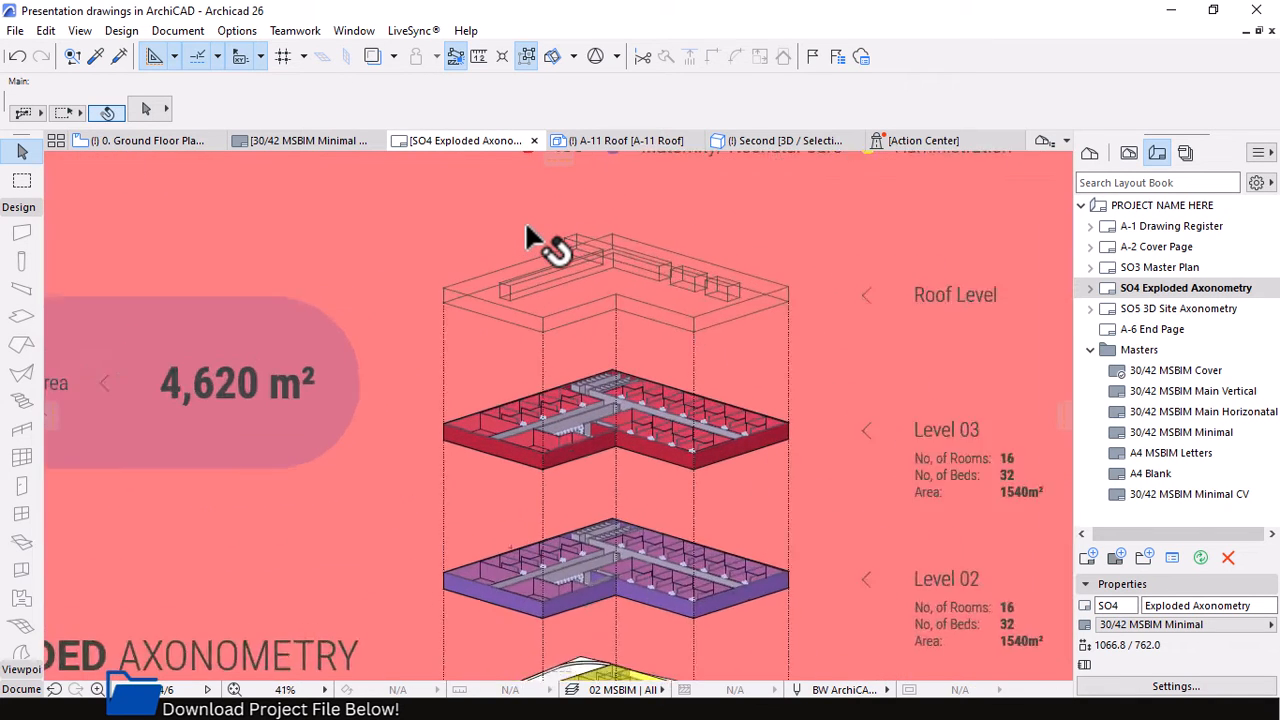
Examine how the roof outline, coloured levels, Total Floor Area banner and level labels are arranged on the Exploded Axonometry layout.
scroll(643, 290, "up", 2)
scroll(643, 290, "down", 5)
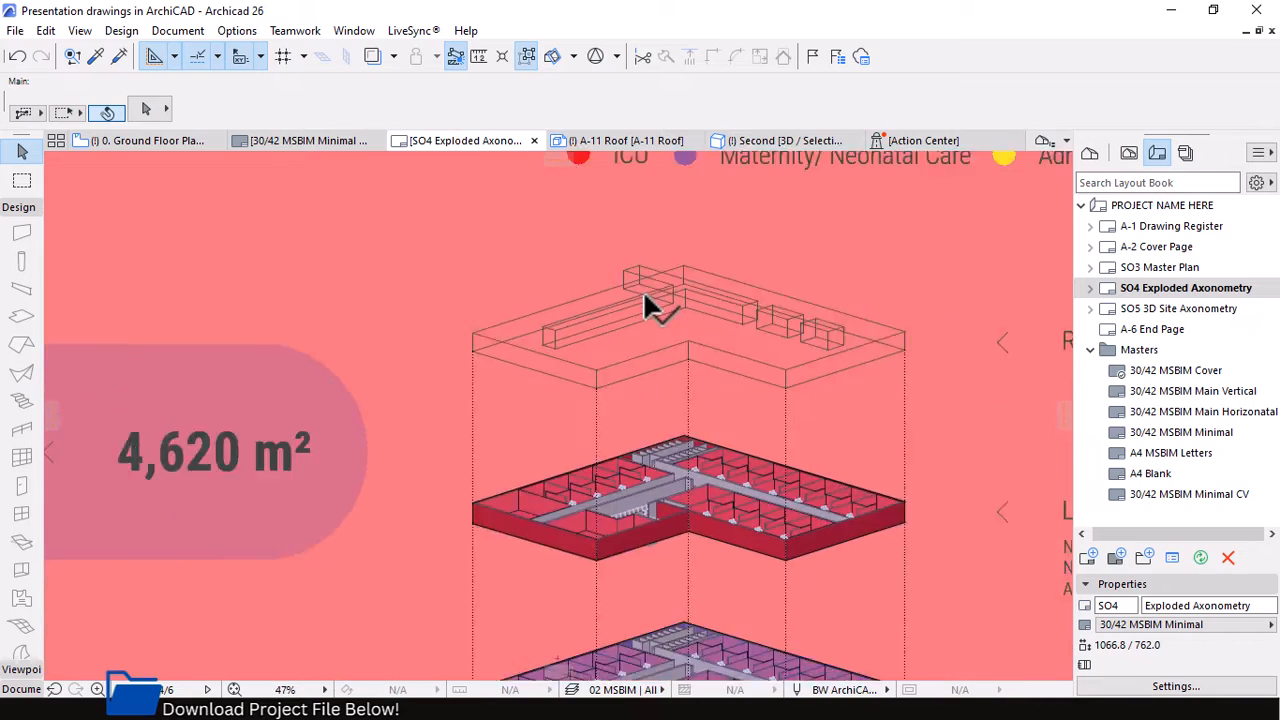
scroll(672, 372, "down", 3)
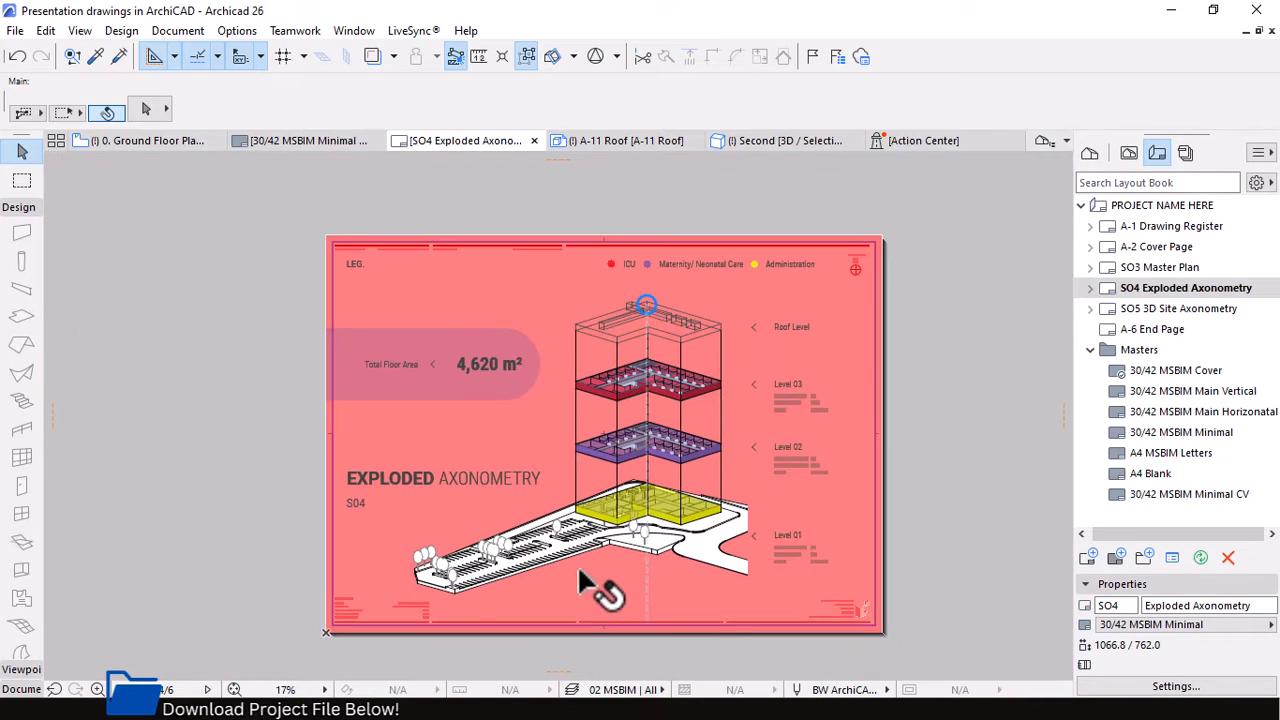
scroll(590, 585, "up", 1)
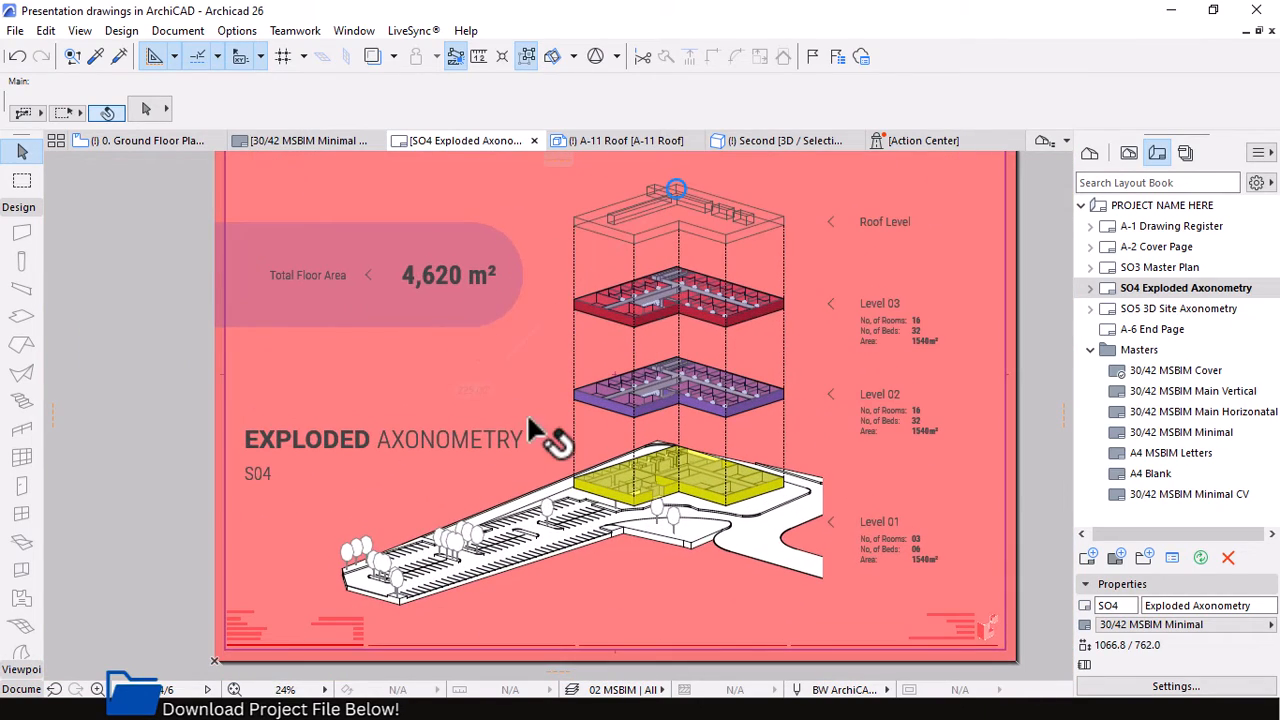
scroll(510, 390, "down", 1)
scroll(276, 288, "up", 3)
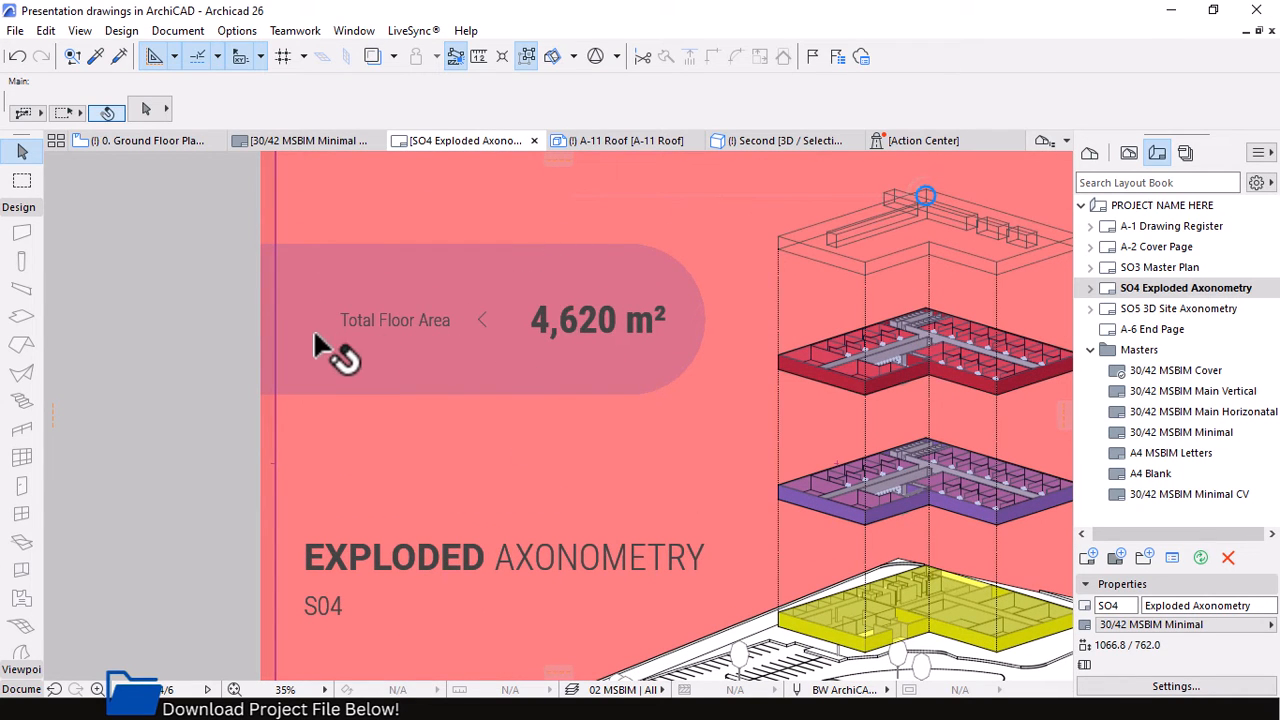
scroll(298, 330, "down", 2)
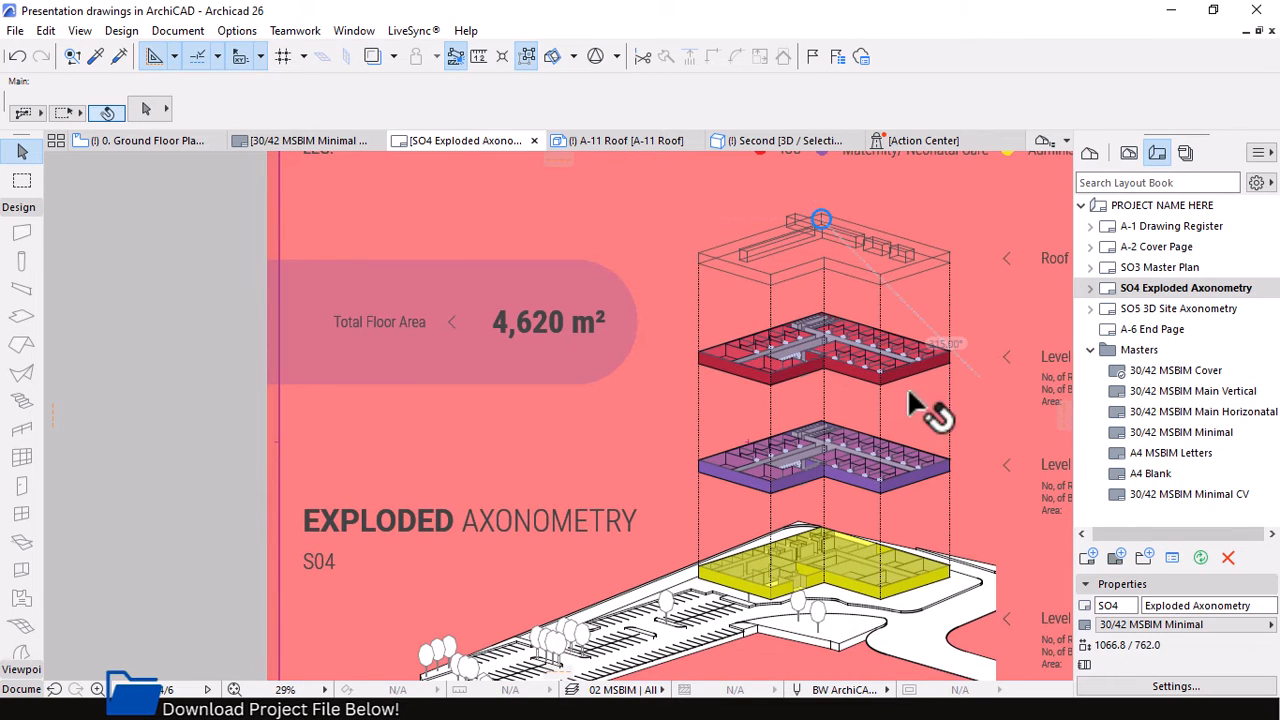
scroll(318, 316, "down", 2)
scroll(318, 316, "down", 1)
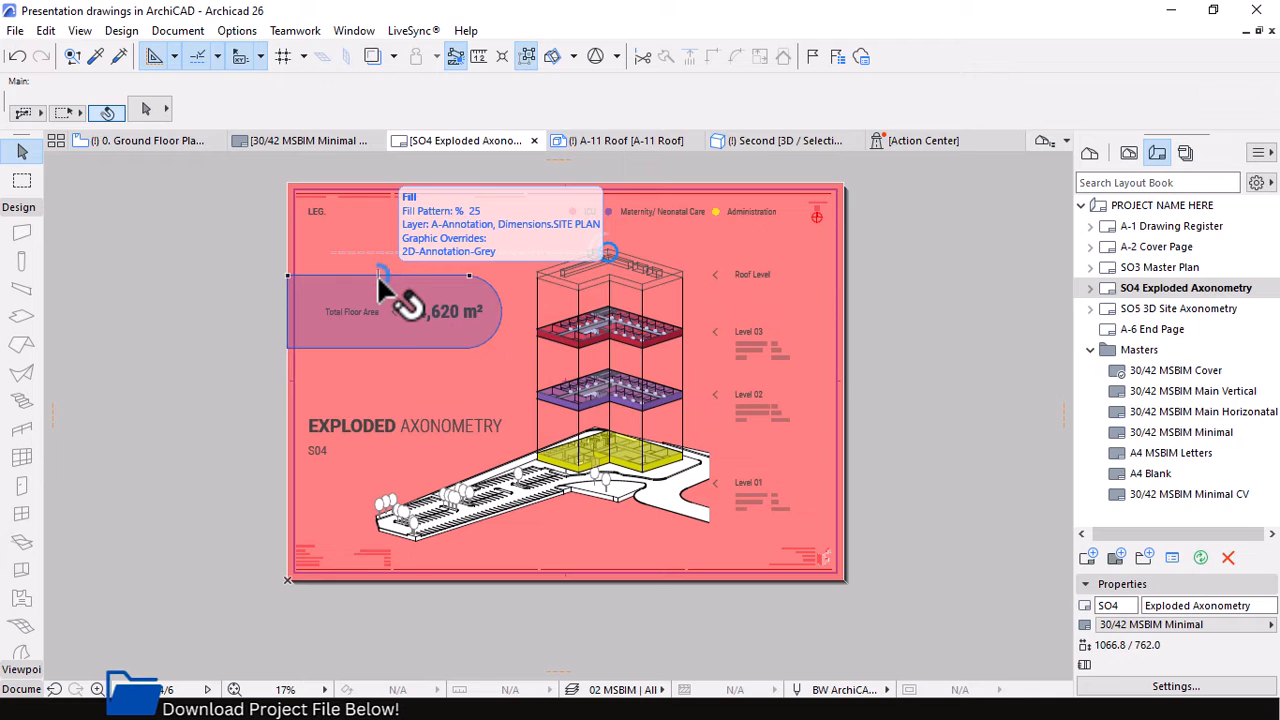
Pick up the Total Floor Area banner's fill settings and draw a rectangular fill above it, below the LEG. heading.
left_click(377, 274)
scroll(378, 283, "up", 1)
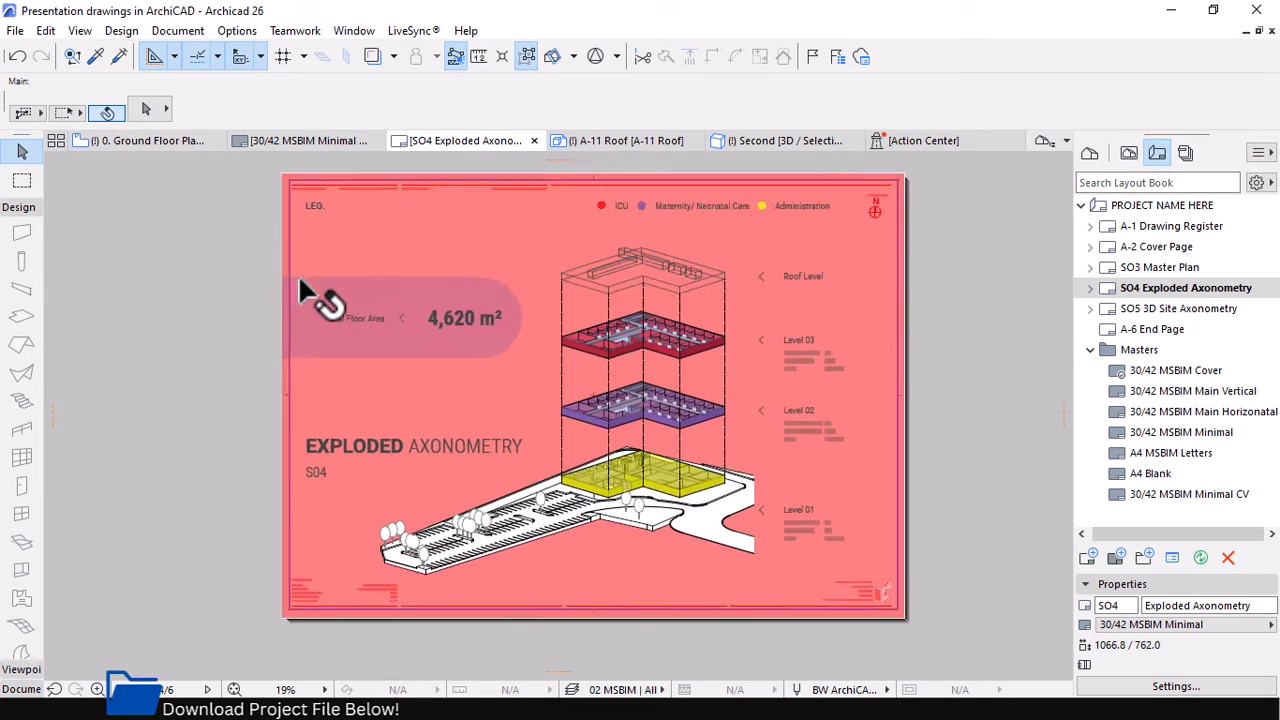
left_click(314, 286)
scroll(300, 268, "up", 2)
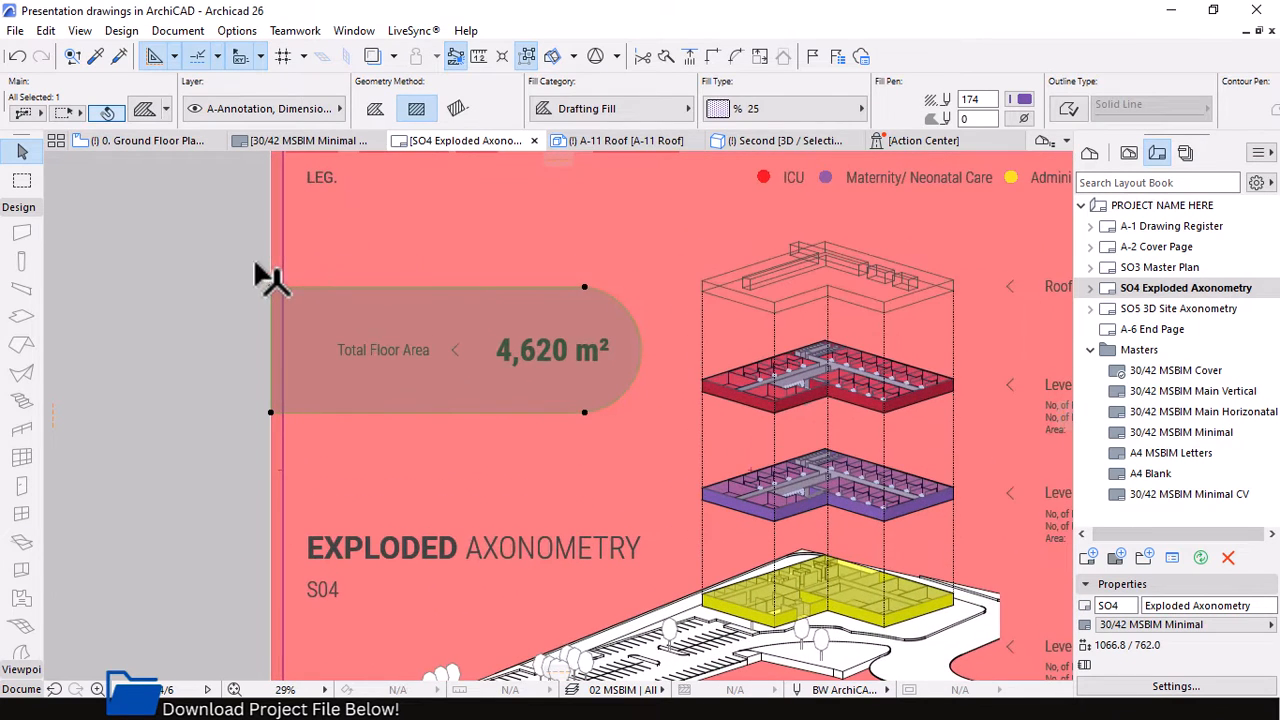
key("alt")
left_click(509, 306, "alt")
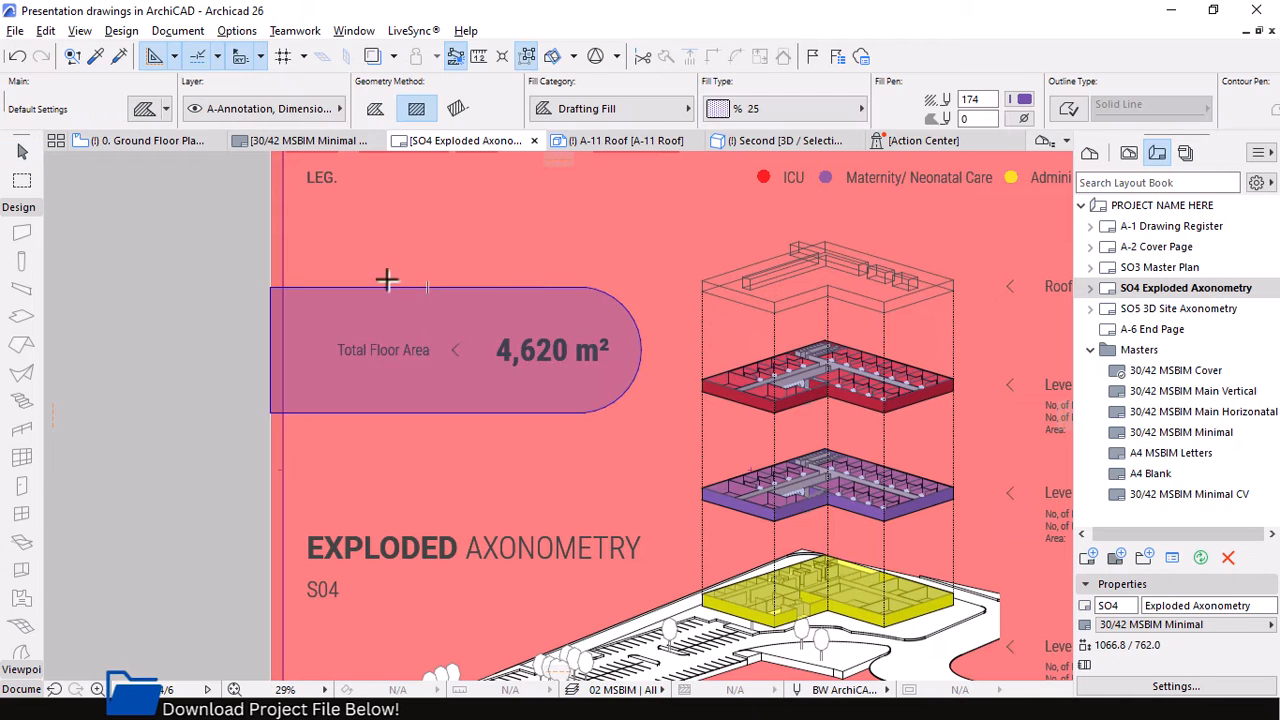
left_click(290, 204)
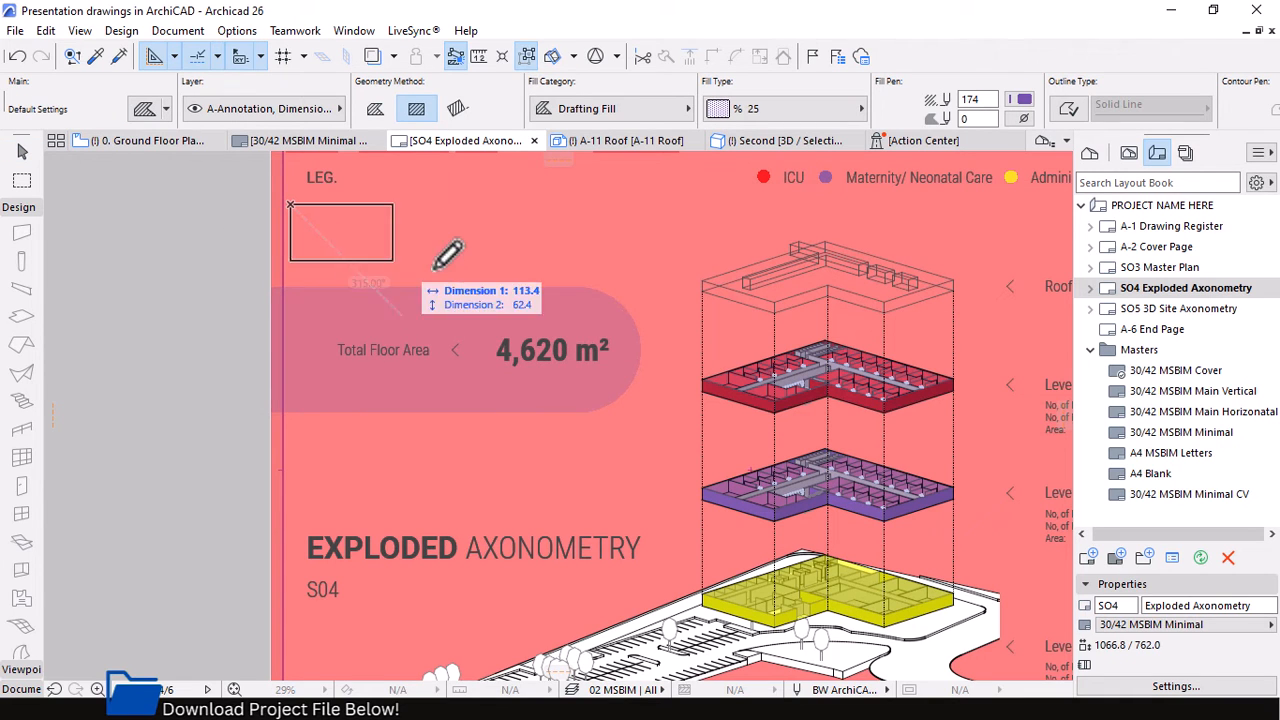
left_click(545, 265)
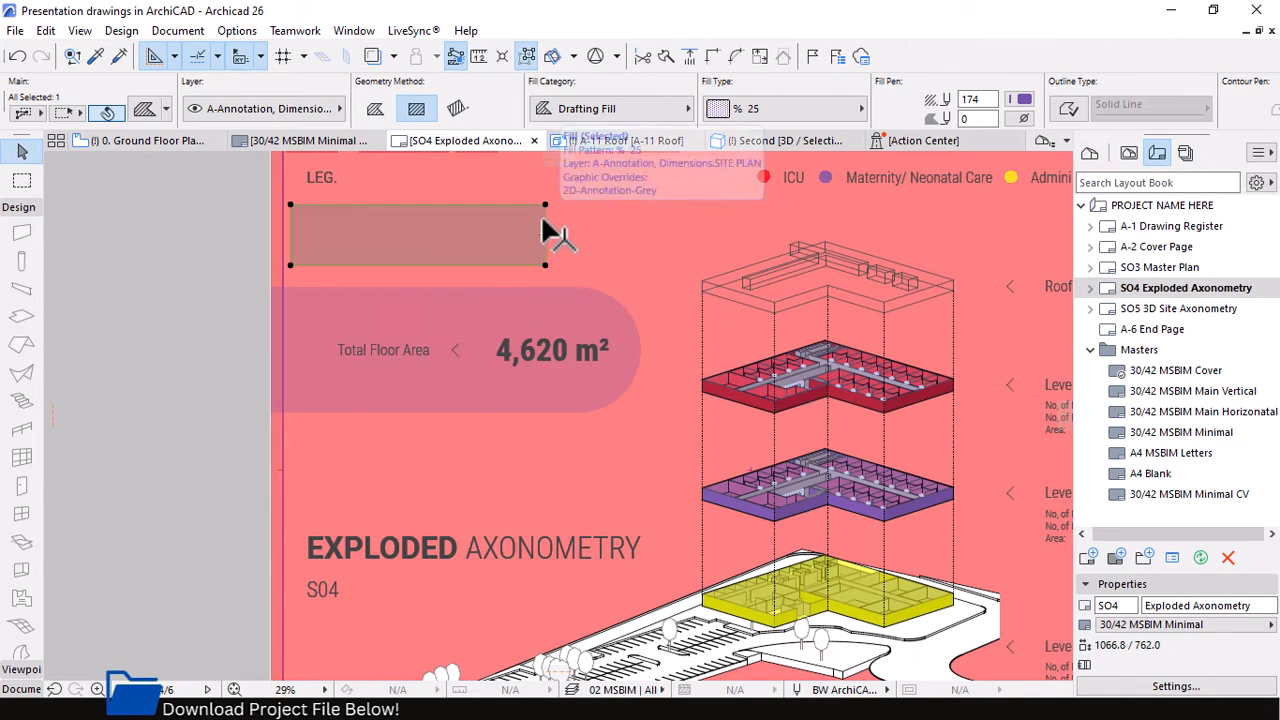
Curve the new rectangular fill's right edge into a rounded end with a radius of about 33.8 mm and deselect it.
left_click(543, 220)
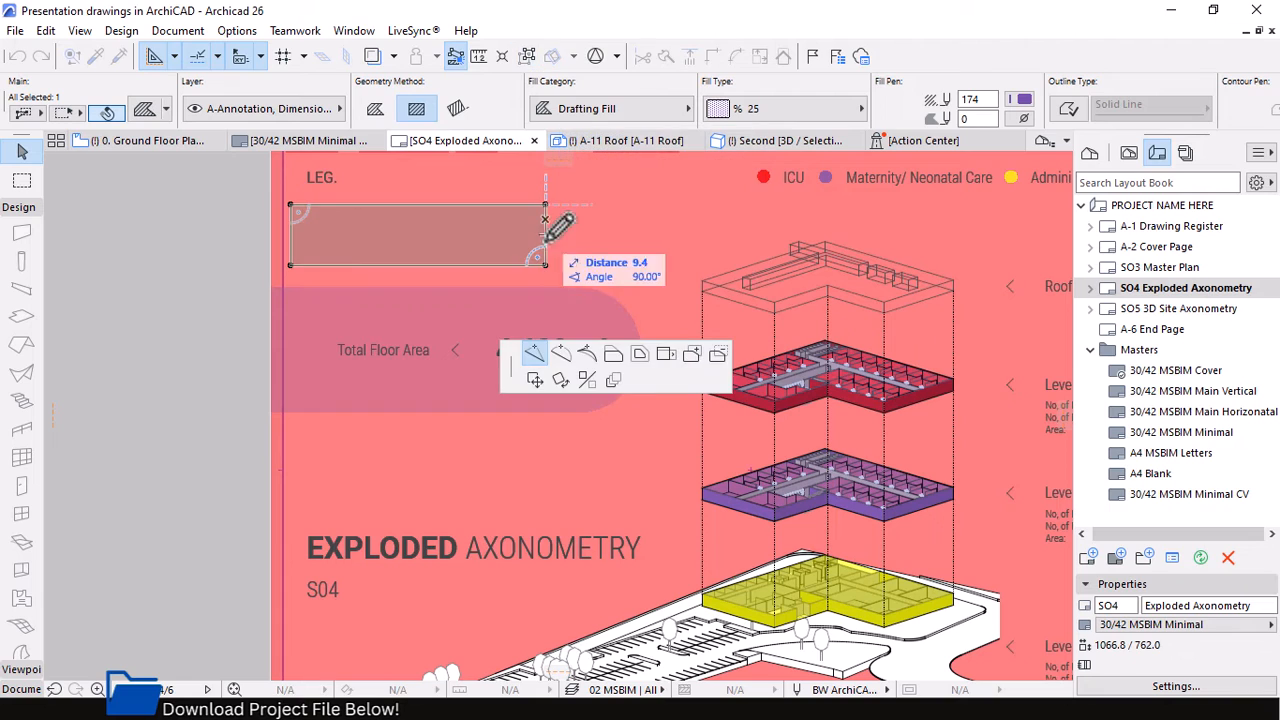
left_click(562, 354)
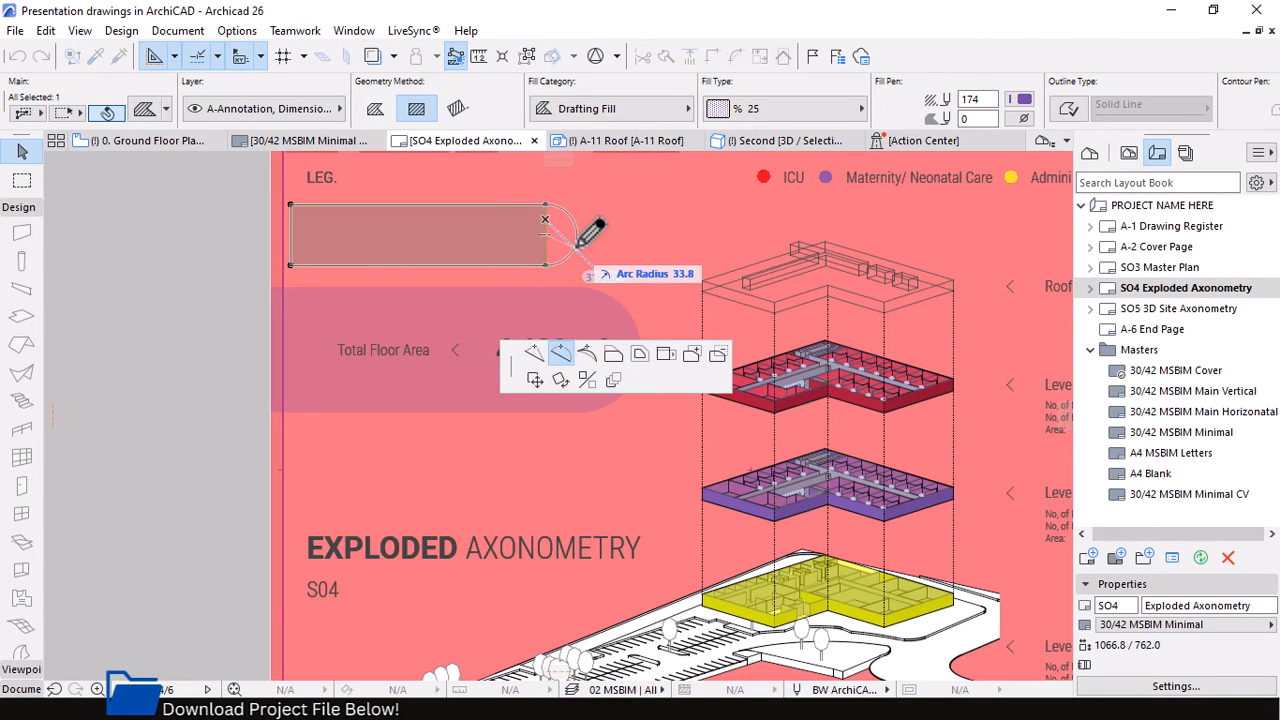
left_click(590, 232)
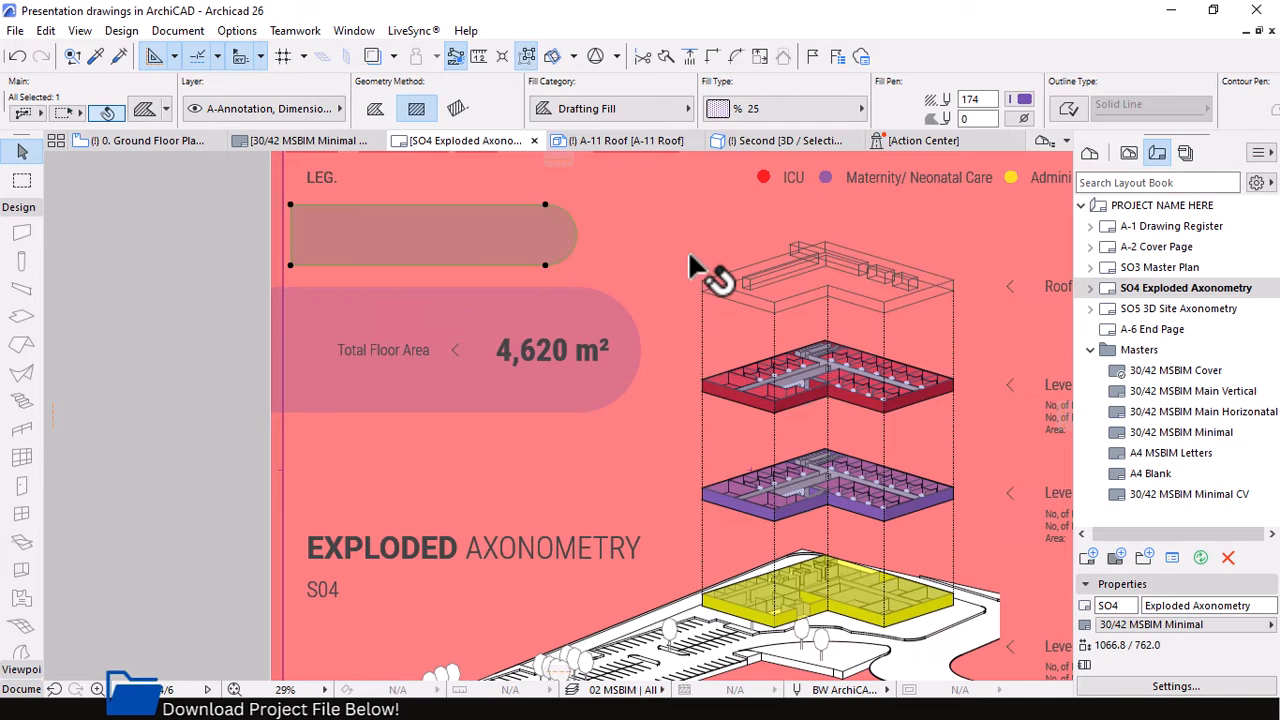
key("Escape")
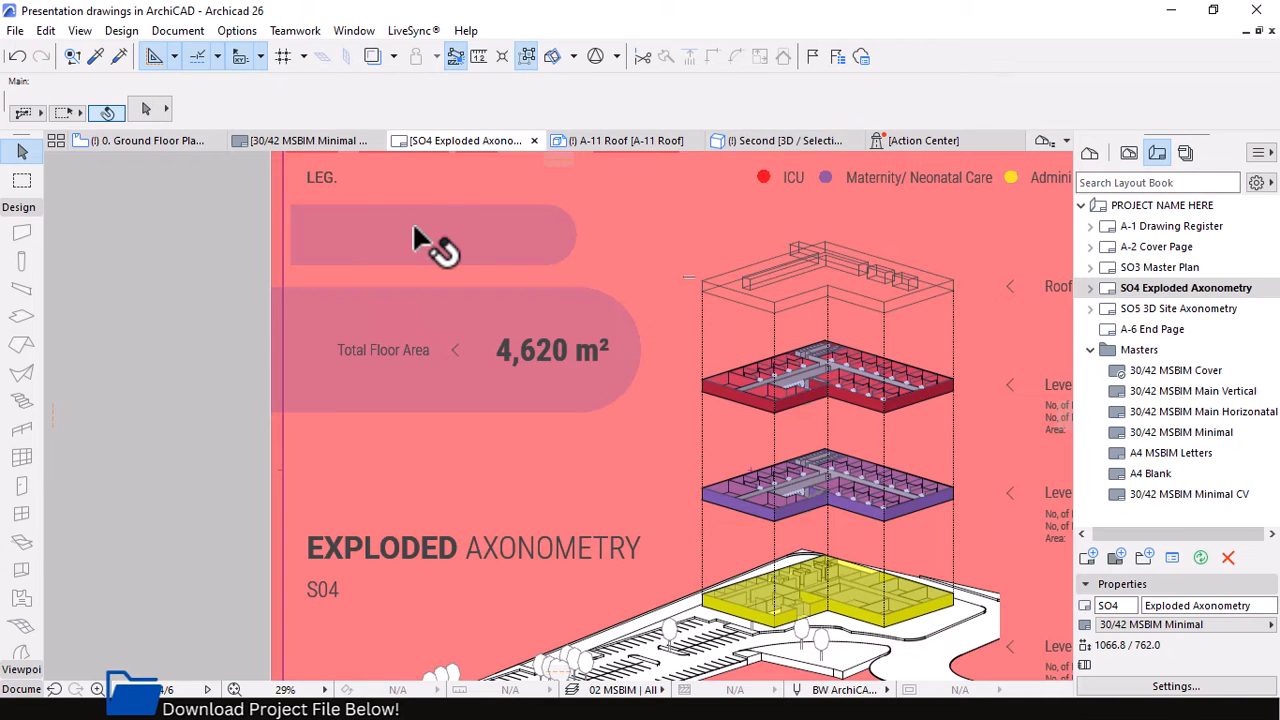
Review the fill types available for the new rounded fill, keeping % 25, and deselect it.
left_click(443, 240)
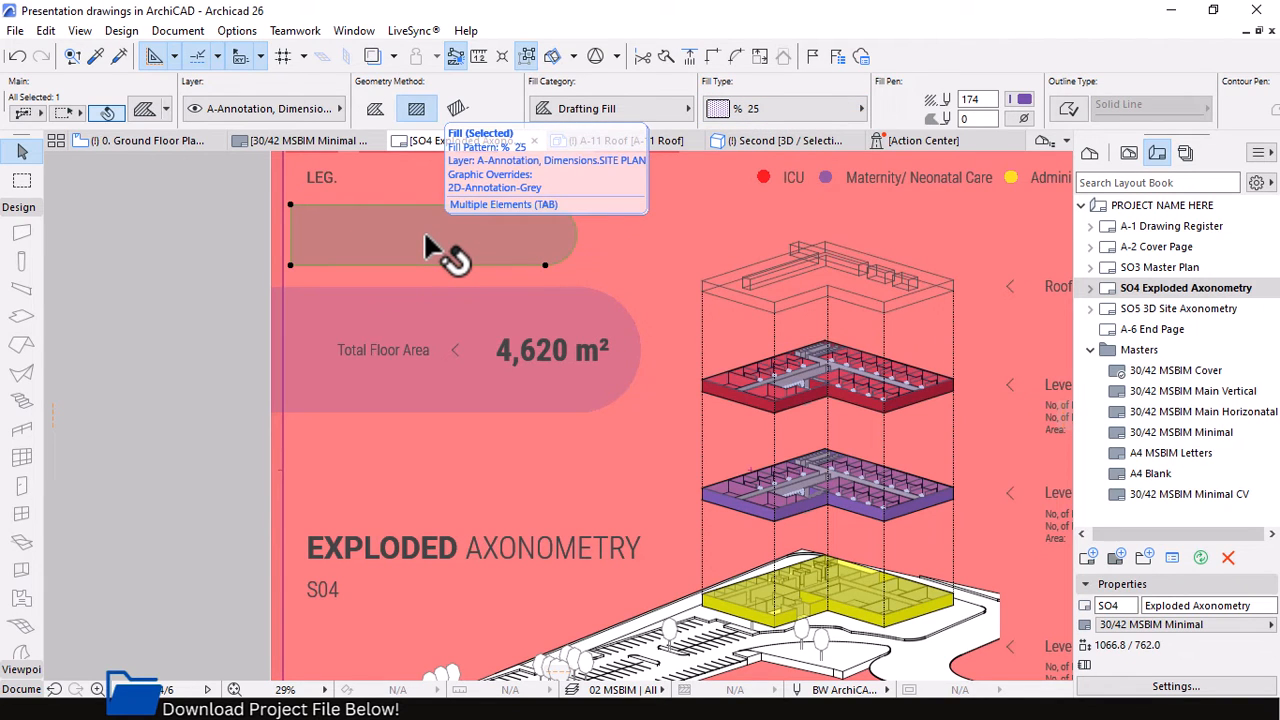
left_click(782, 105)
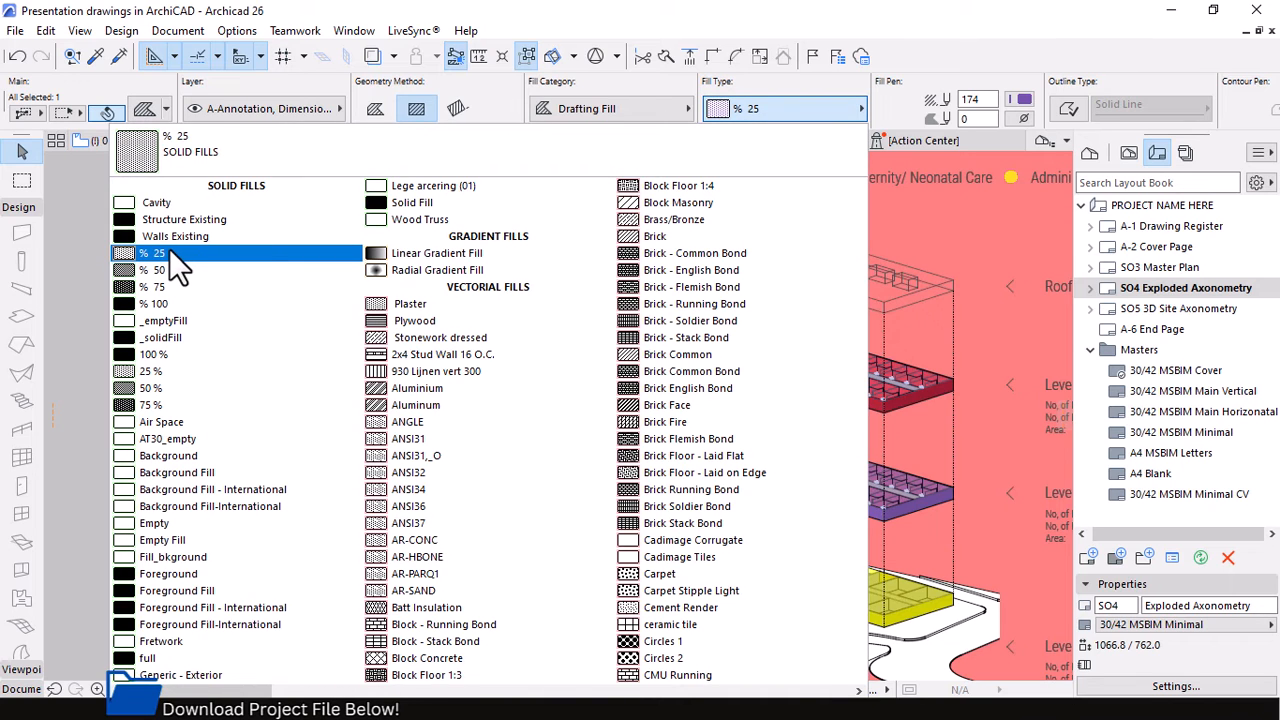
left_click(295, 256)
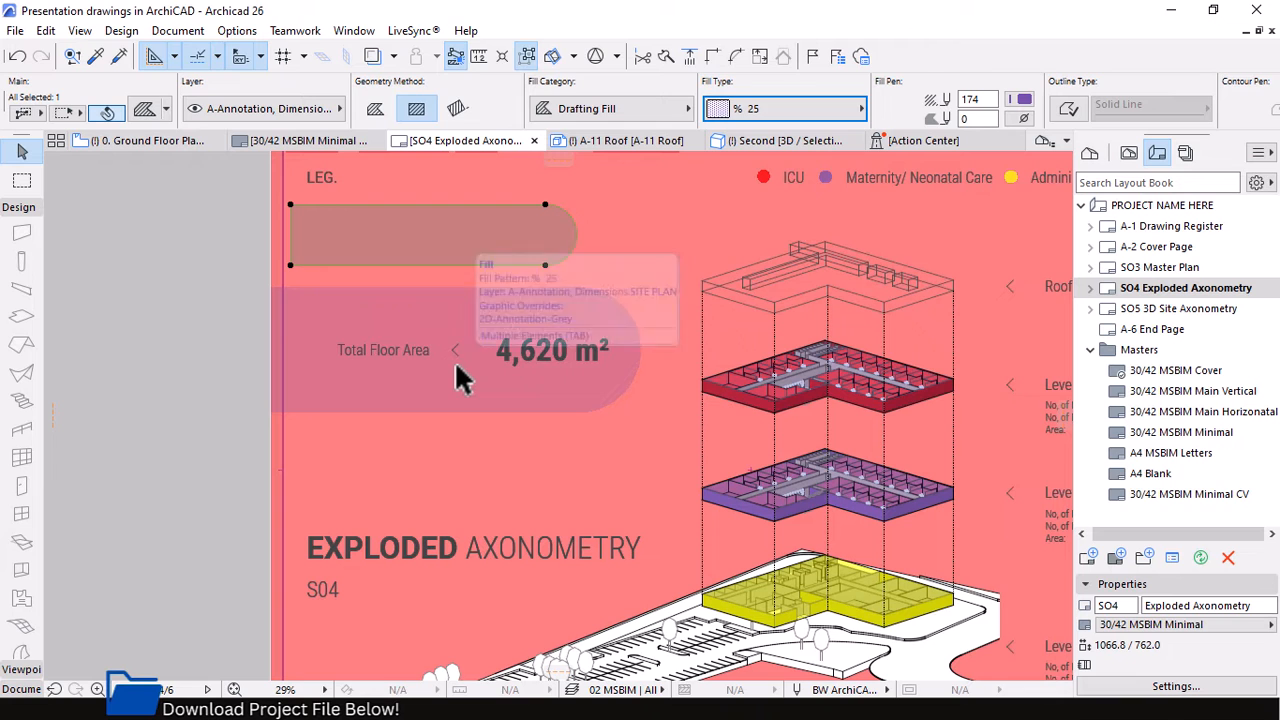
left_click(455, 298)
key("Escape")
Delete the trial rounded fill above the Total Floor Area banner.
scroll(360, 310, "down", 3)
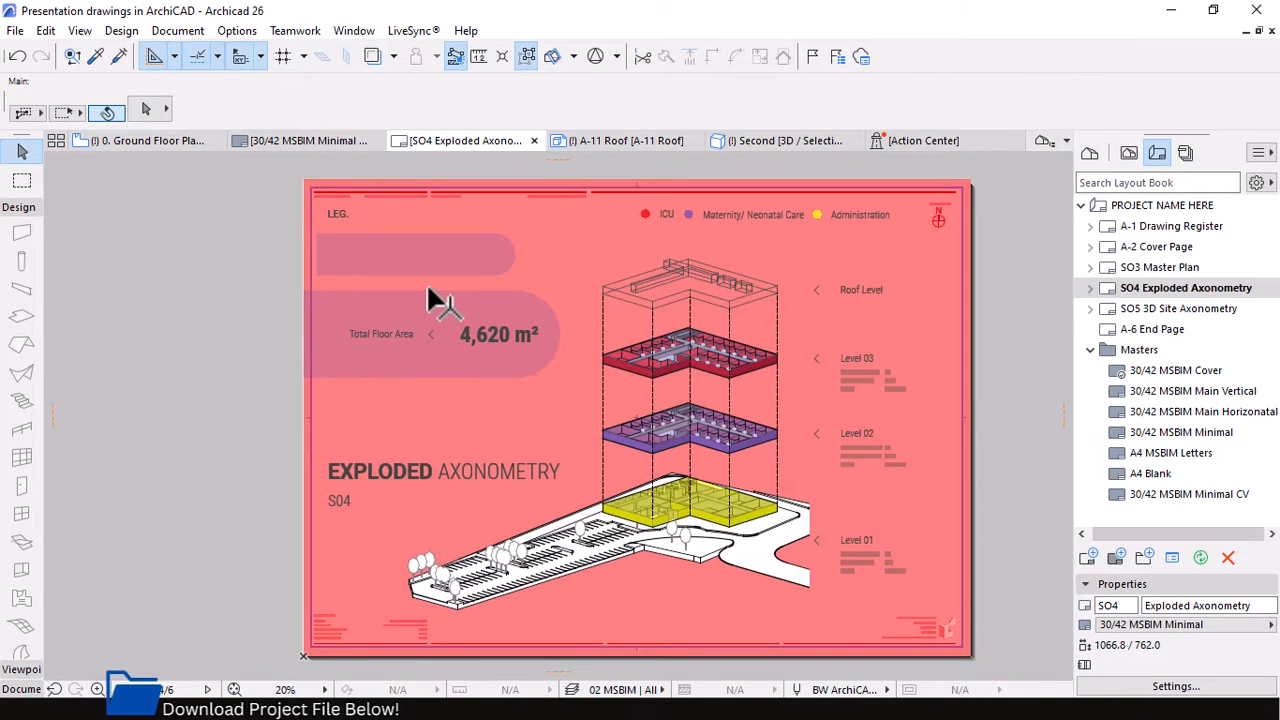
left_click(443, 273)
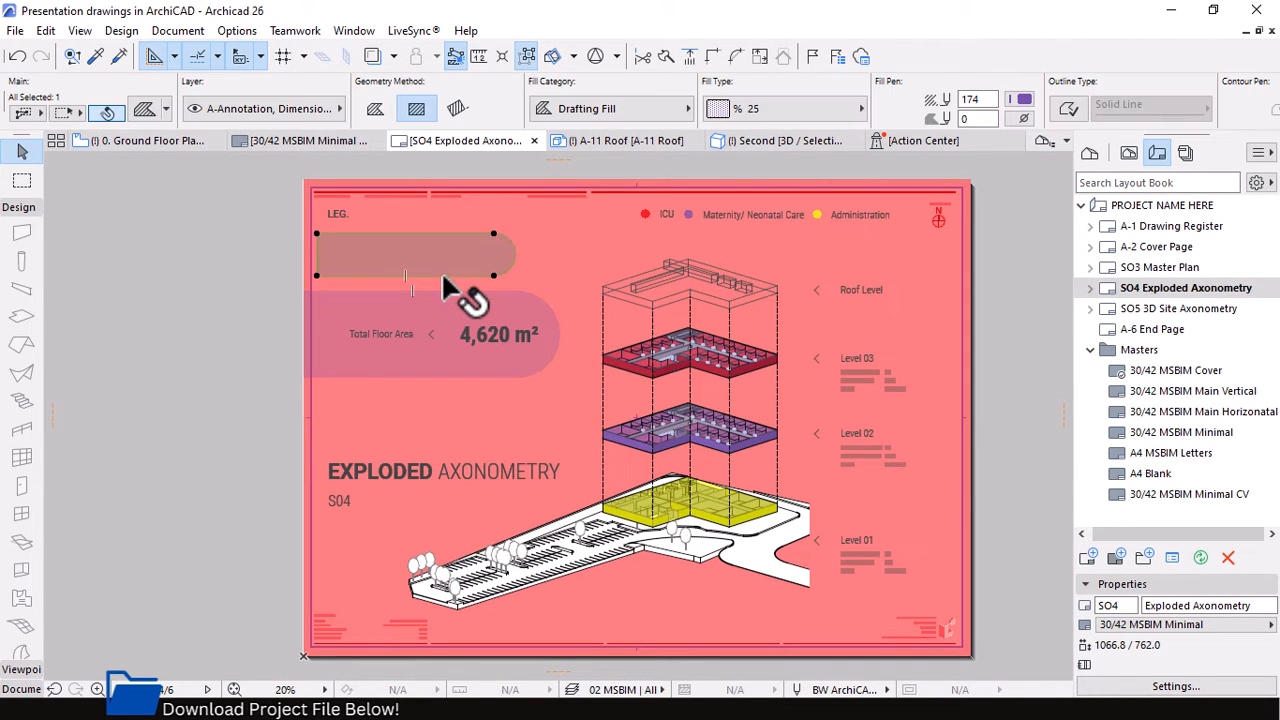
key("Delete")
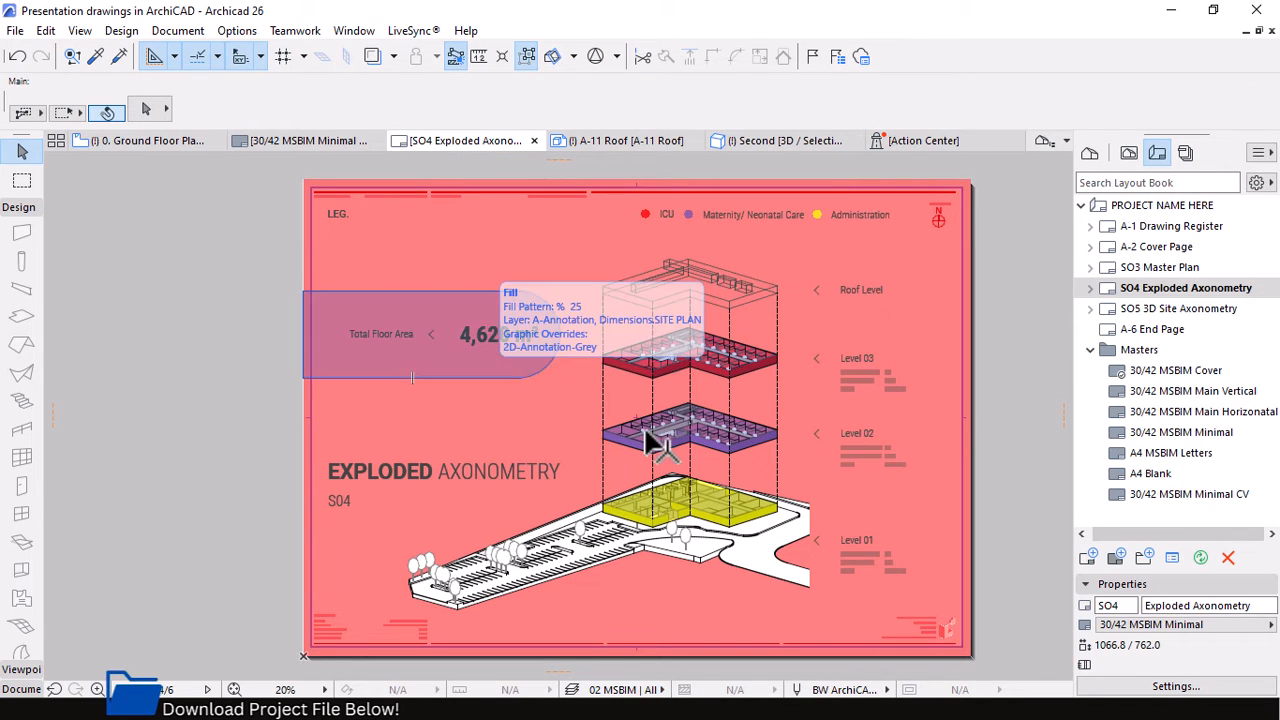
Select the red ICU legend dot and examine its fill settings against the coloured levels of the axonometry.
scroll(815, 215, "up", 3)
left_click(522, 240)
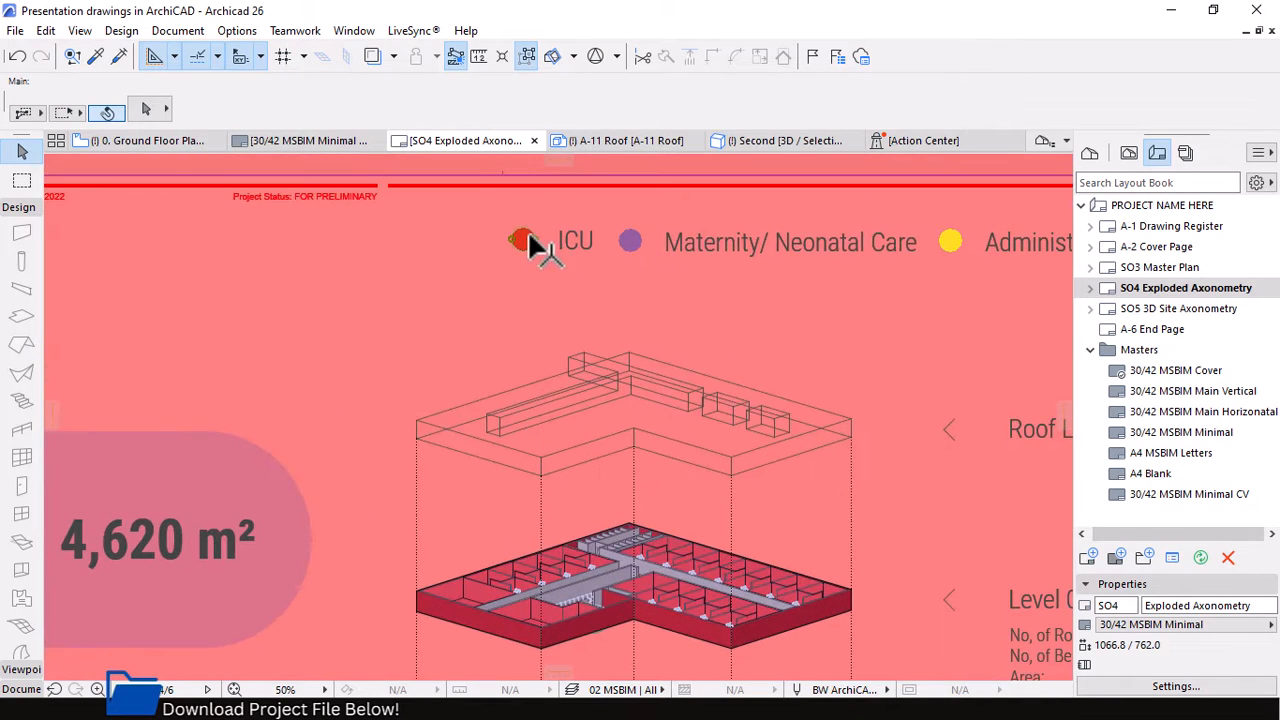
scroll(804, 257, "down", 2)
scroll(625, 243, "down", 1)
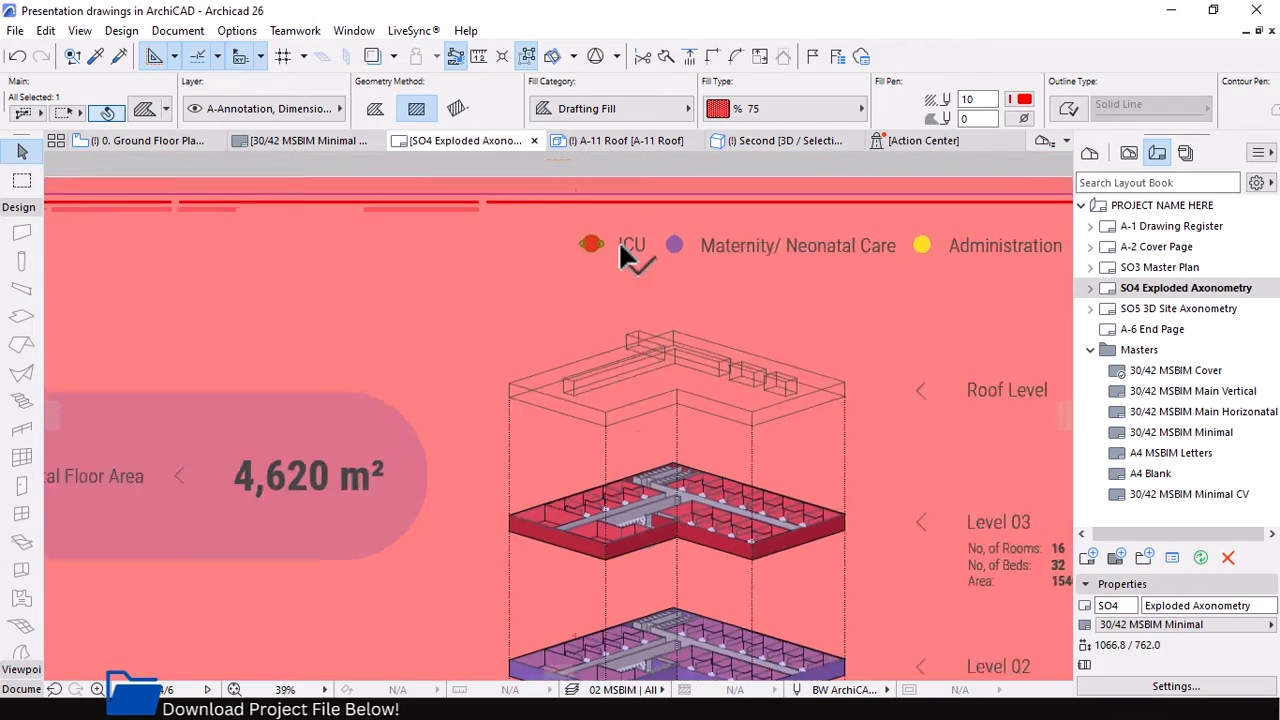
scroll(749, 279, "down", 4)
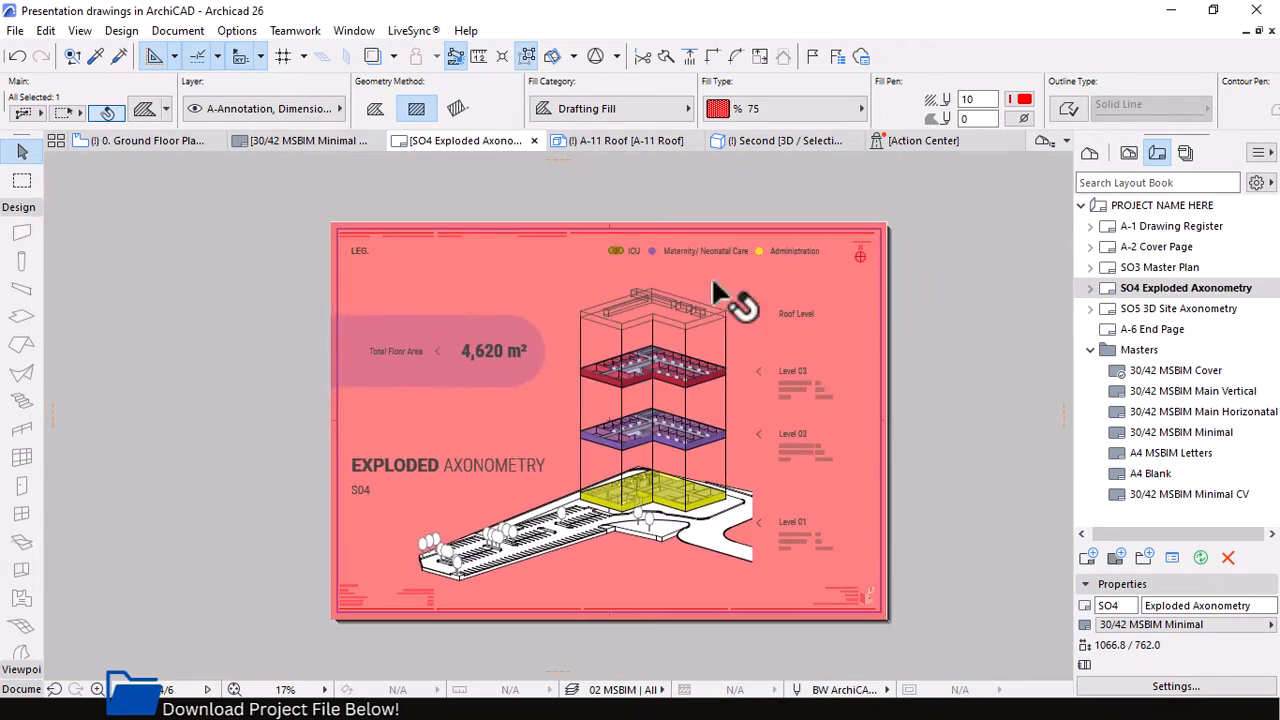
Select the Level 03 label and examine its text formatting and its alignment with the room data below it.
scroll(818, 395, "up", 3)
scroll(870, 360, "up", 3)
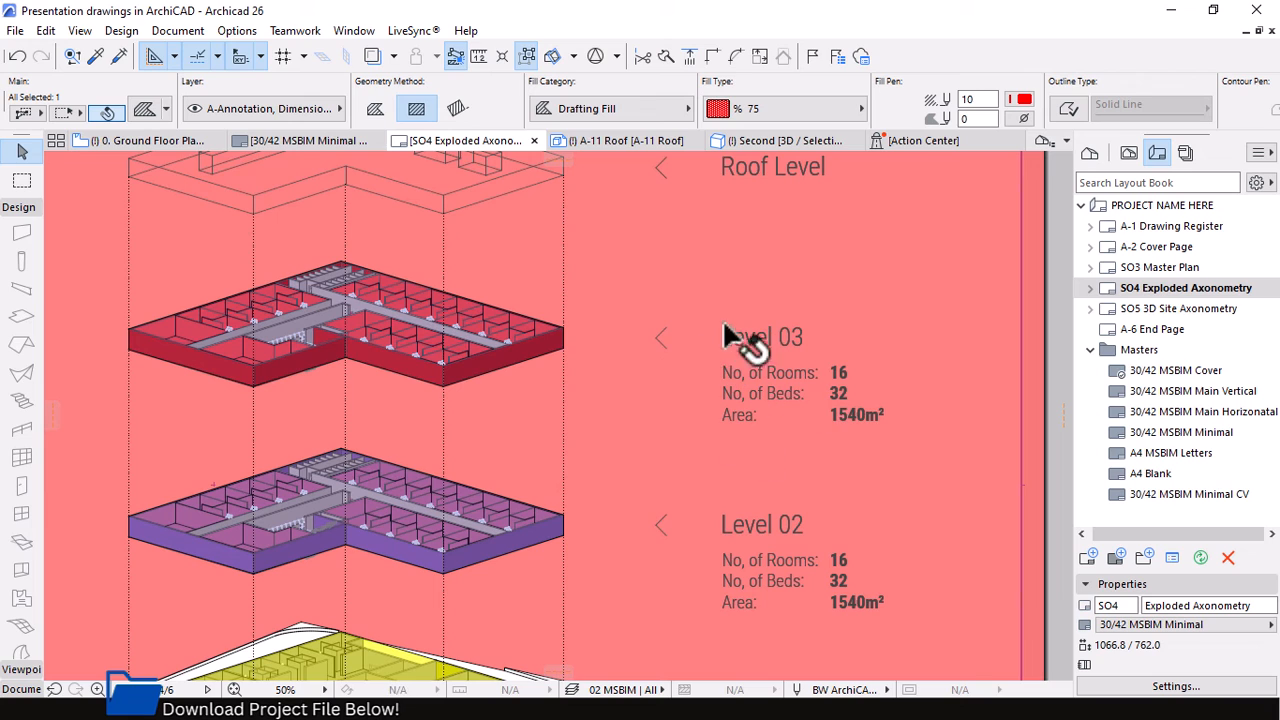
left_click(783, 337)
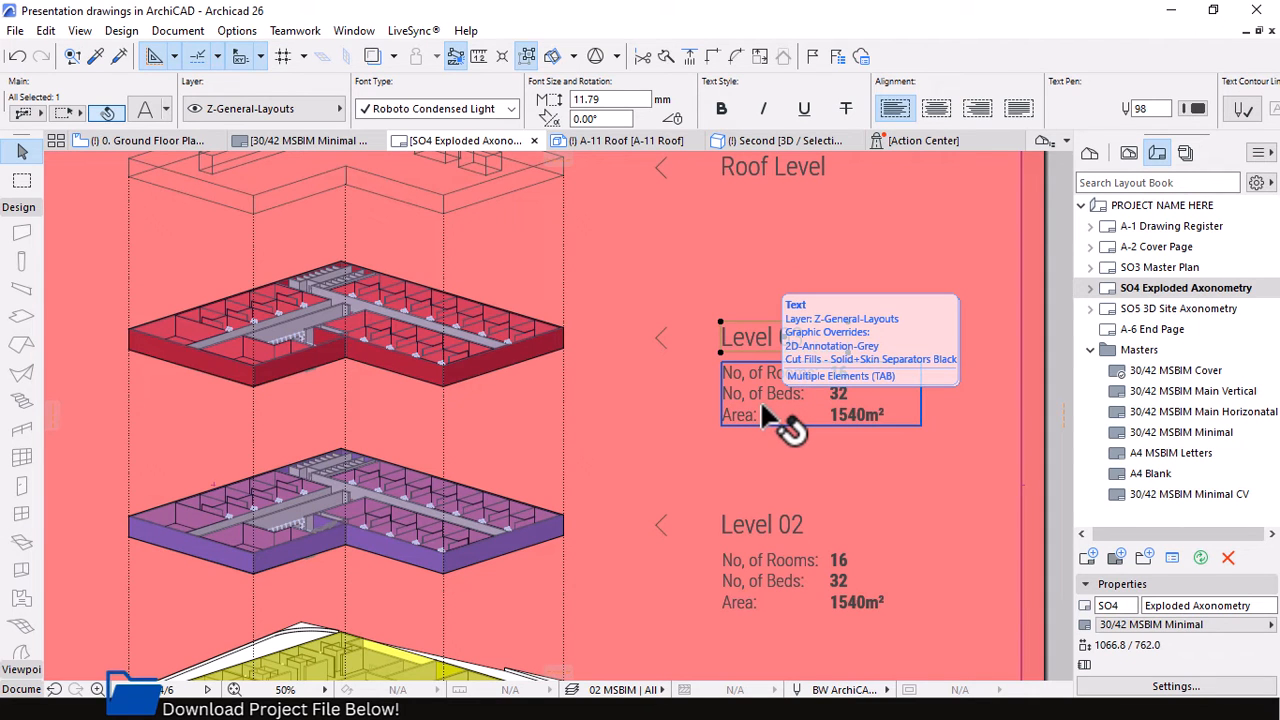
scroll(860, 337, "up", 3)
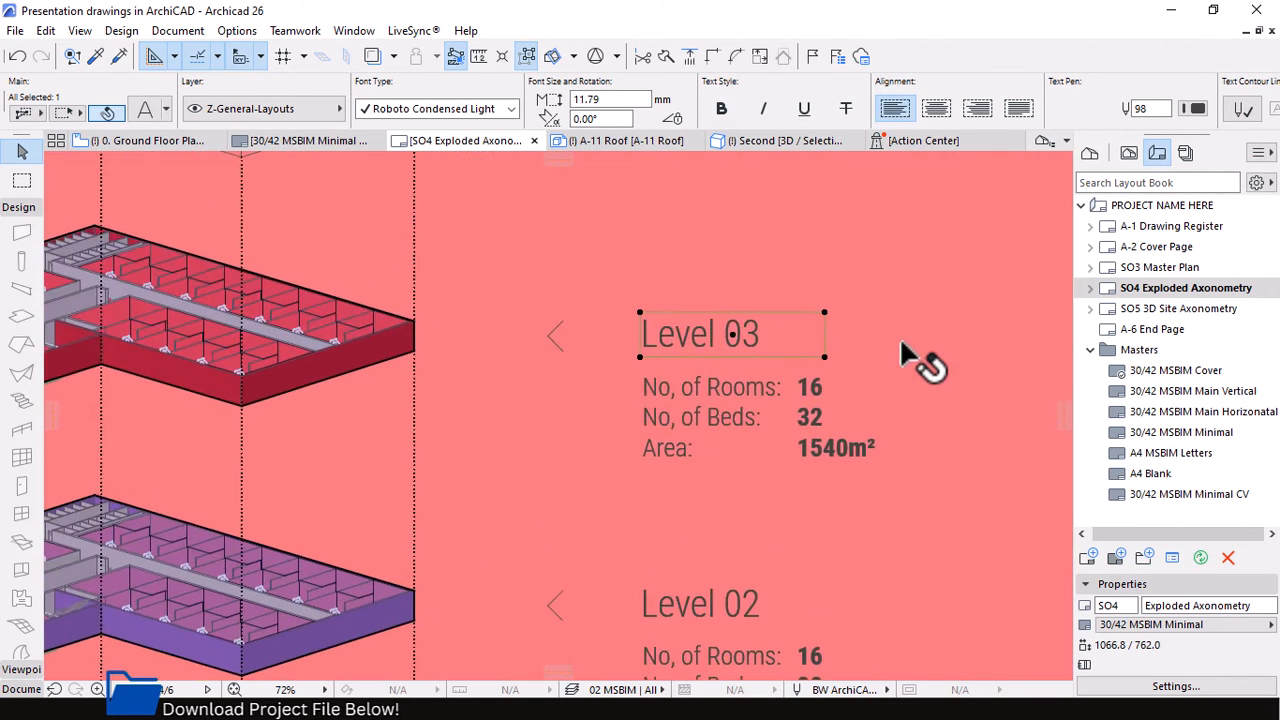
scroll(749, 309, "up", 3)
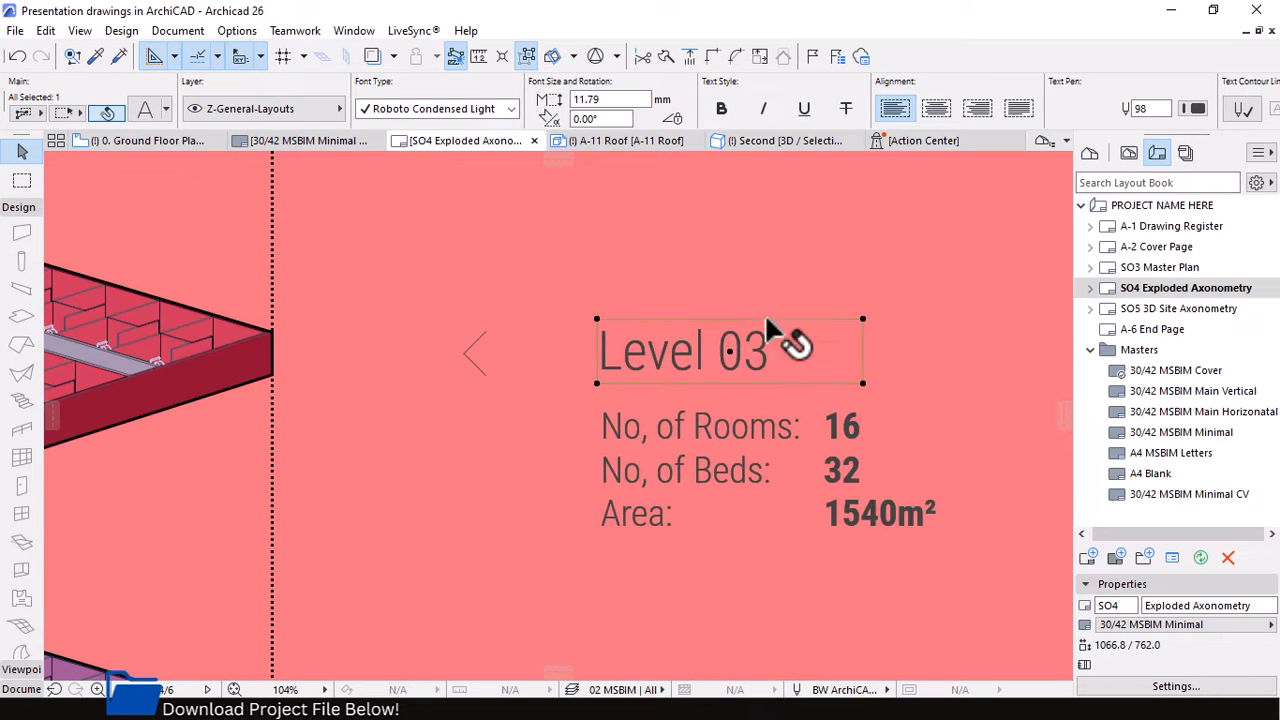
scroll(940, 455, "up", 3)
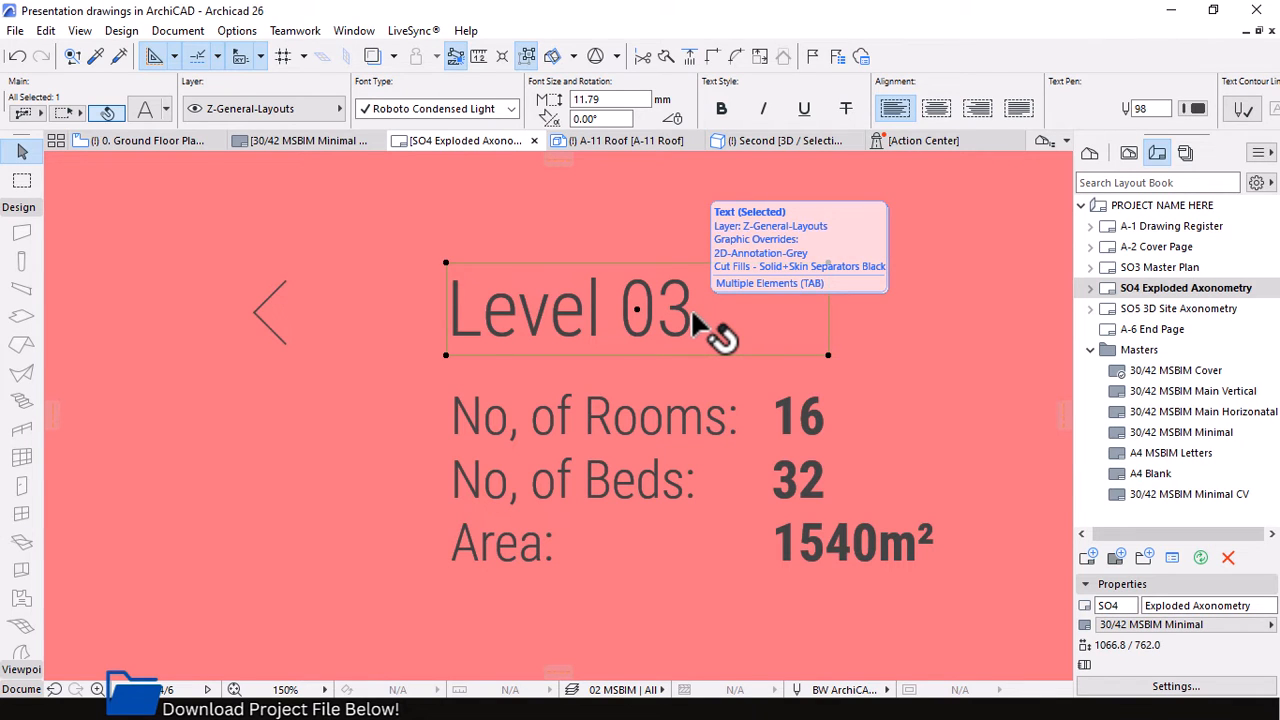
Try right alignment on the Level 03 label, restore left alignment, and inspect its text settings without changing them.
left_click(978, 108)
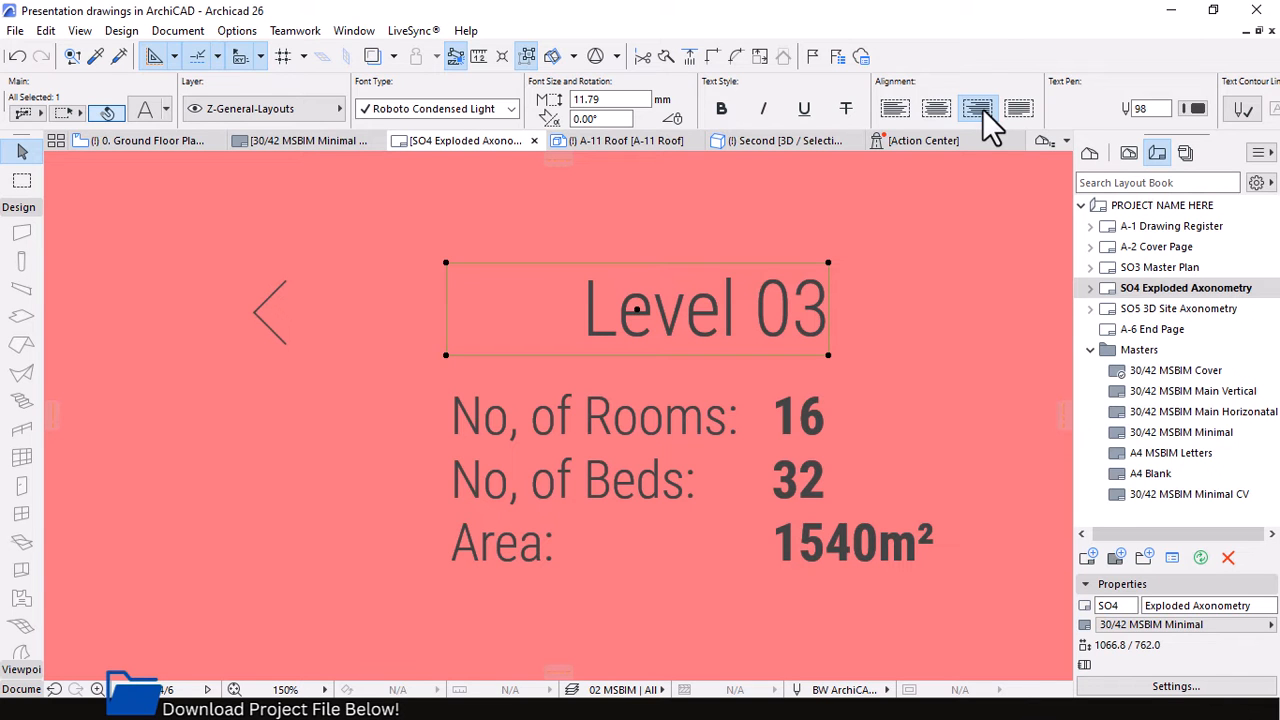
left_click(895, 108)
scroll(830, 349, "down", 4)
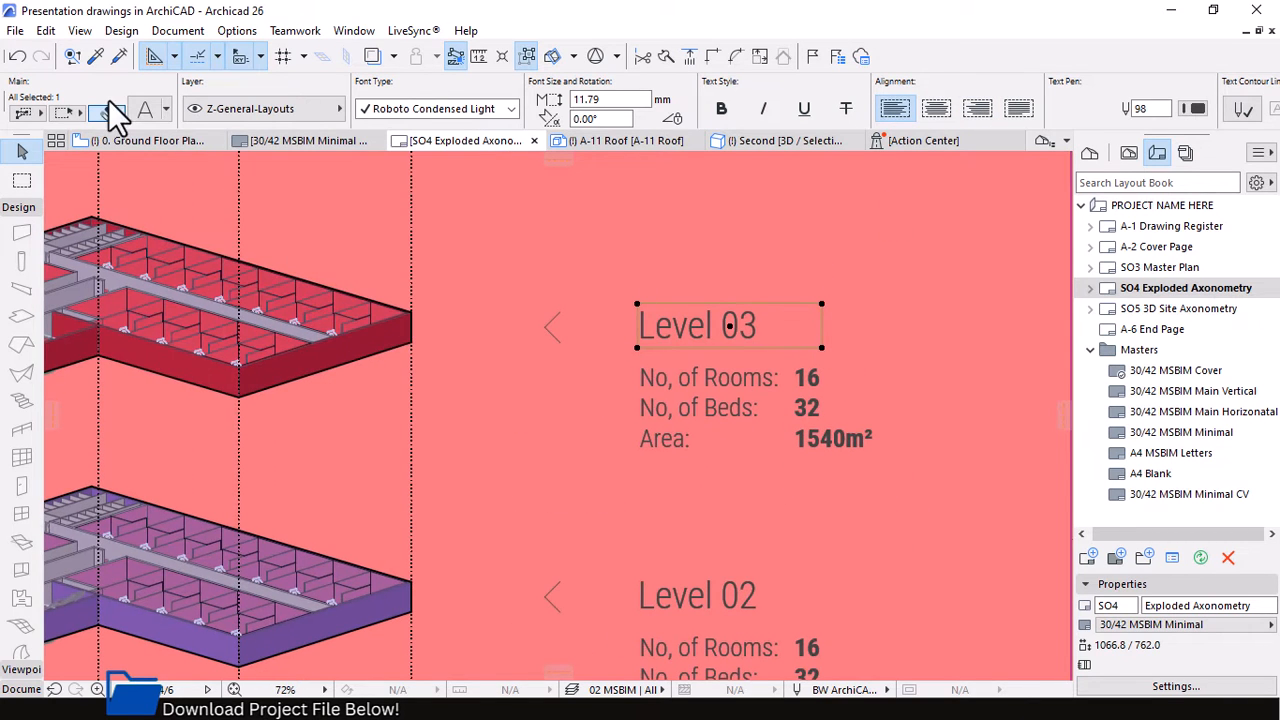
left_click(146, 108)
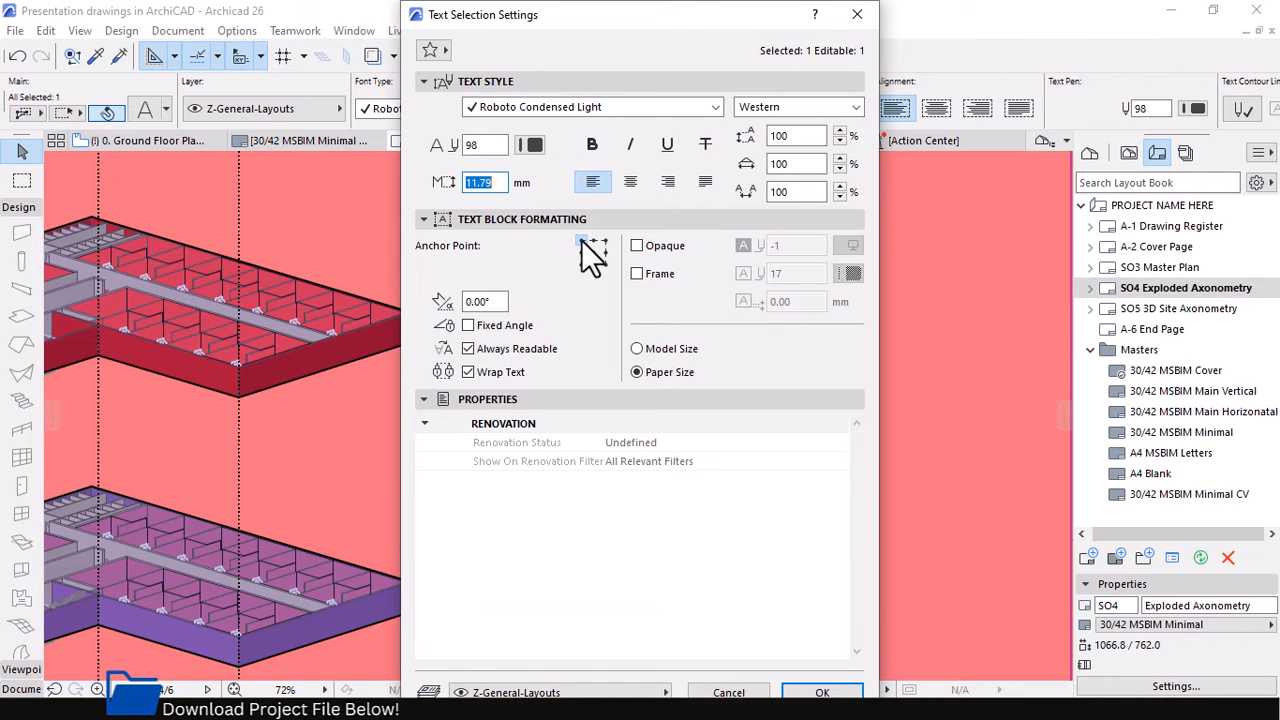
left_click(857, 14)
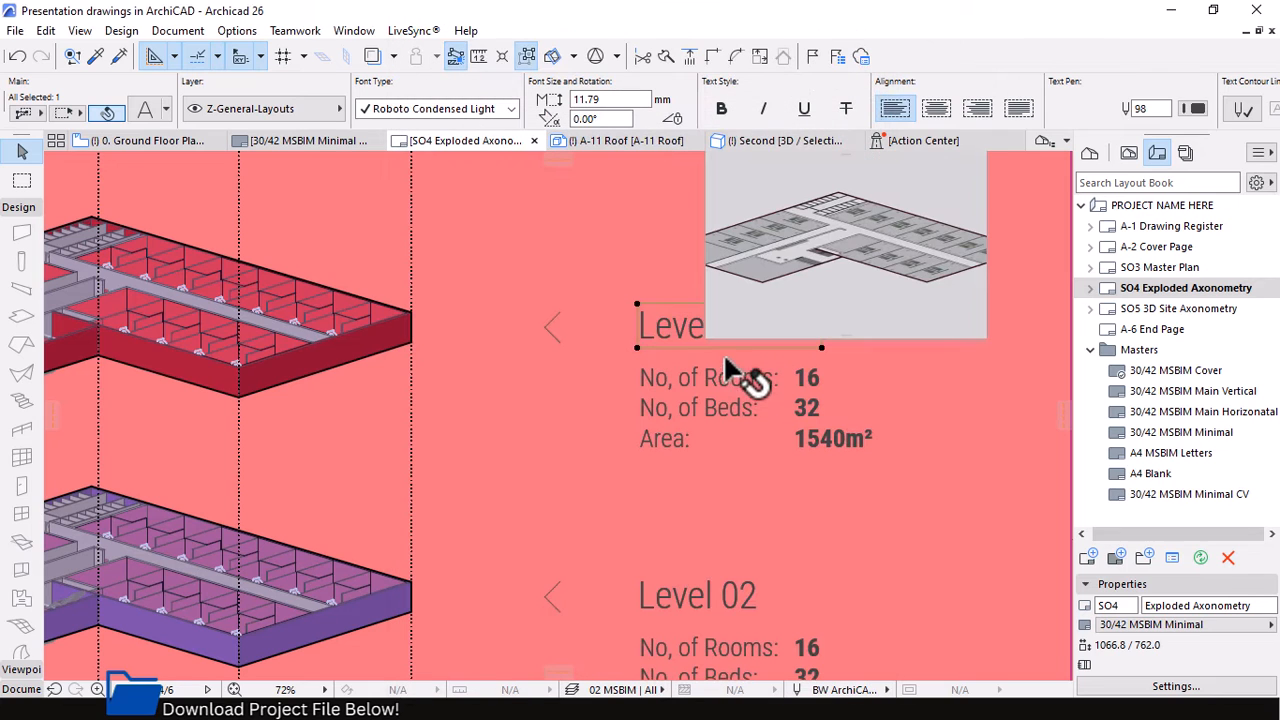
Try adding several lines of filler text to the Level 03 label with its current anchor point, and undo the edit.
double_click(780, 328)
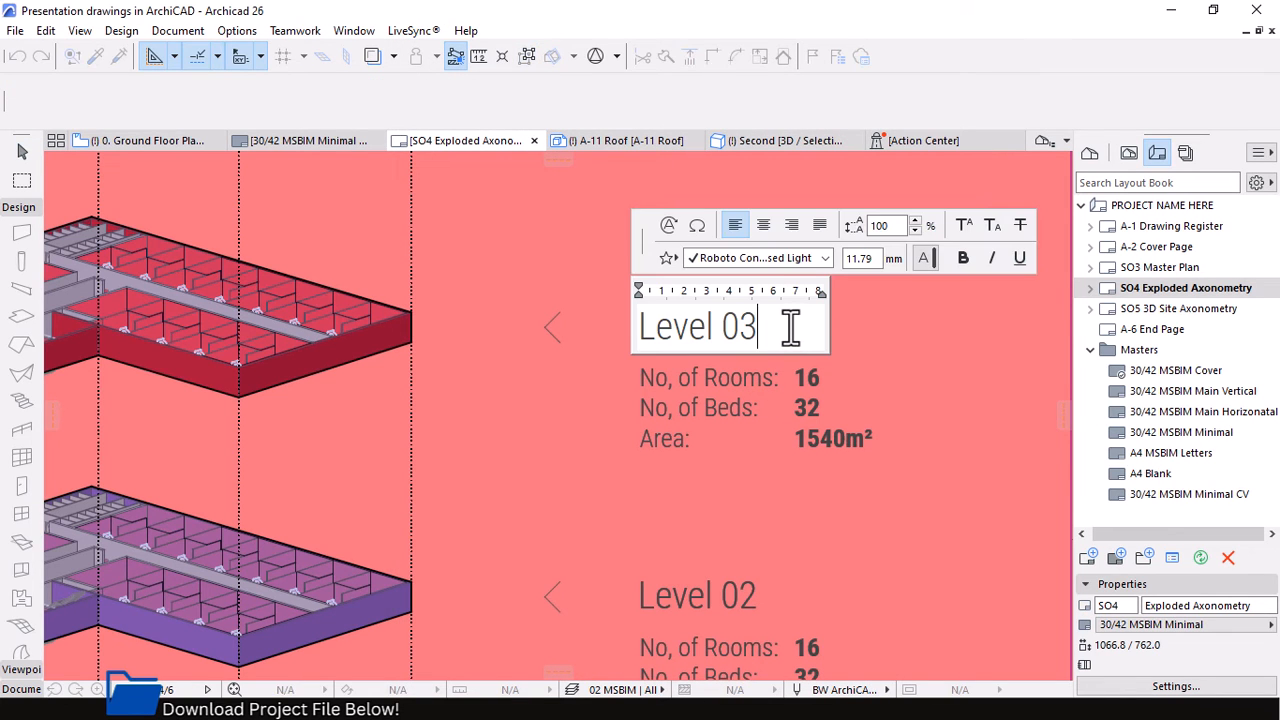
type("dffrrgrfrggrergh")
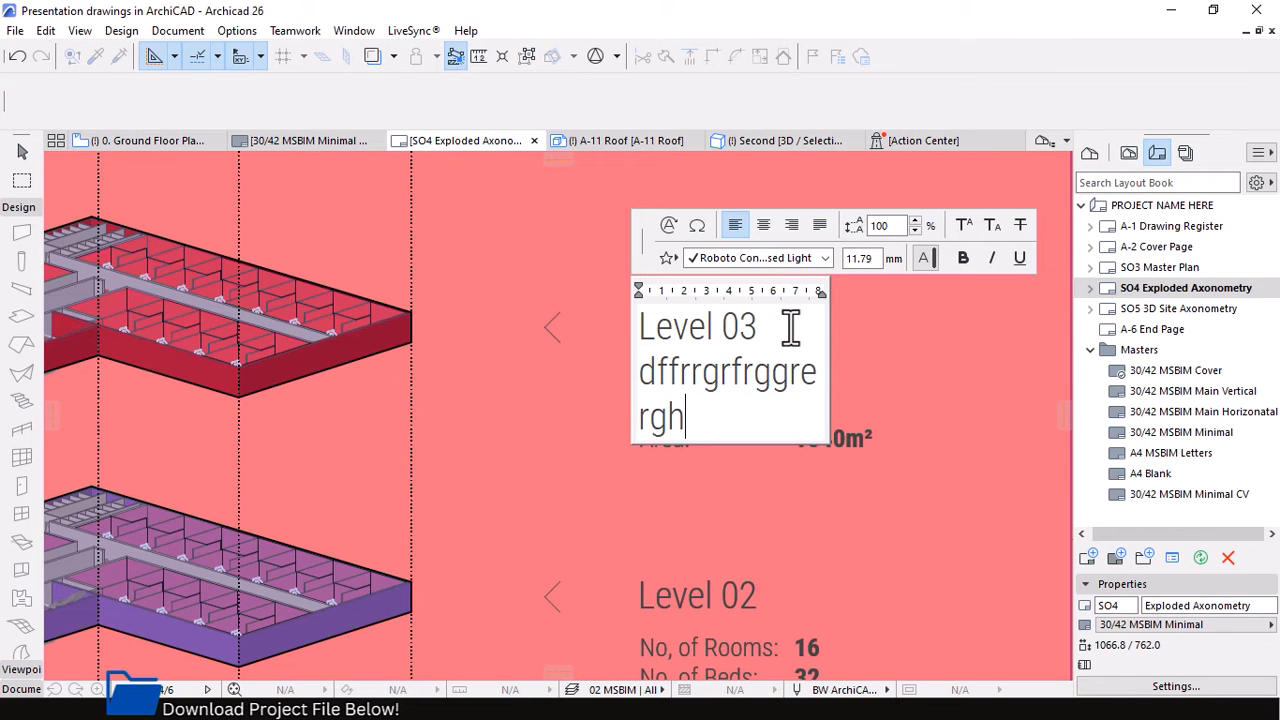
type("gggfdgfdgfdgfdfgd")
left_click(994, 354)
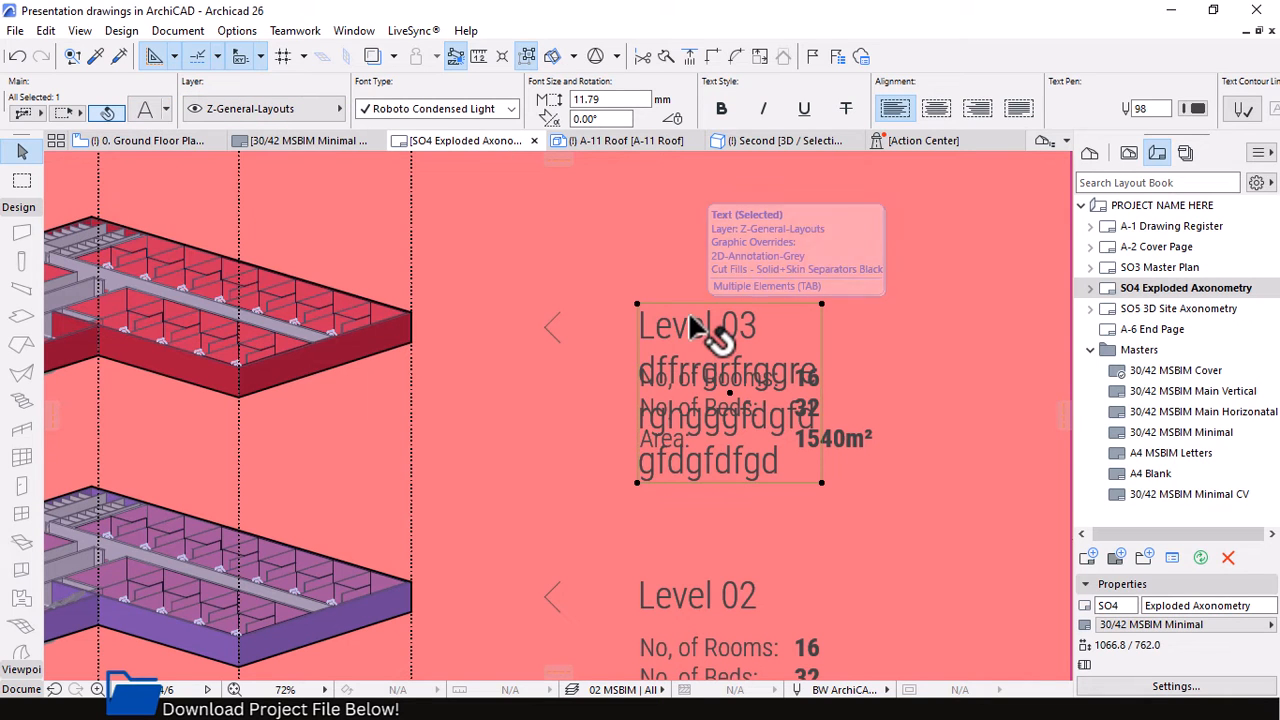
key("ctrl+z")
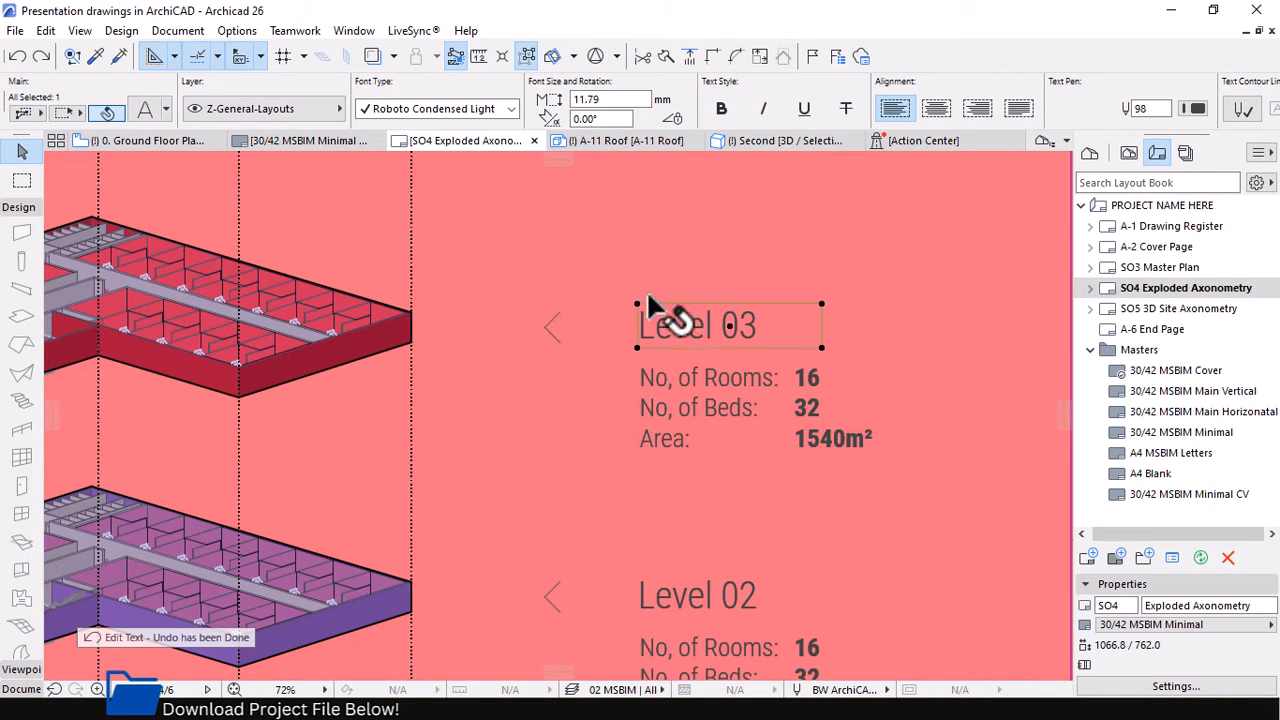
Set the Level 03 label's text block anchor point to the lower-left corner.
left_click(146, 110)
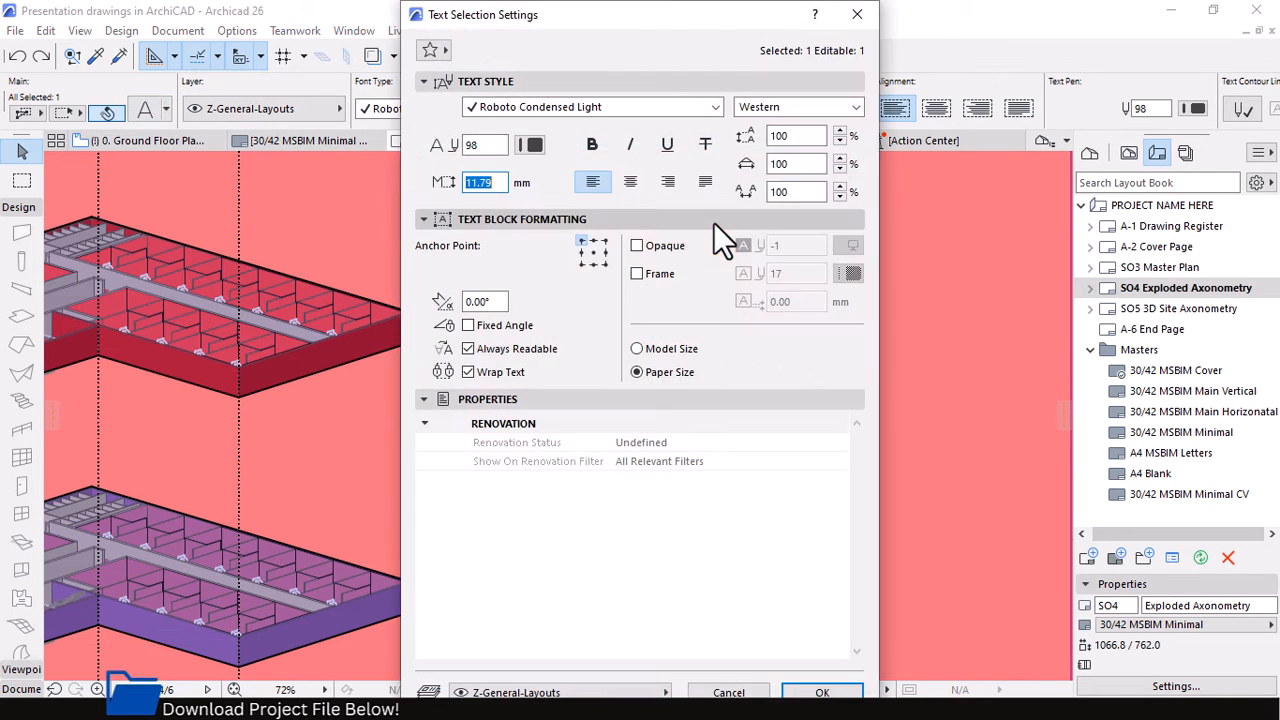
left_click(579, 265)
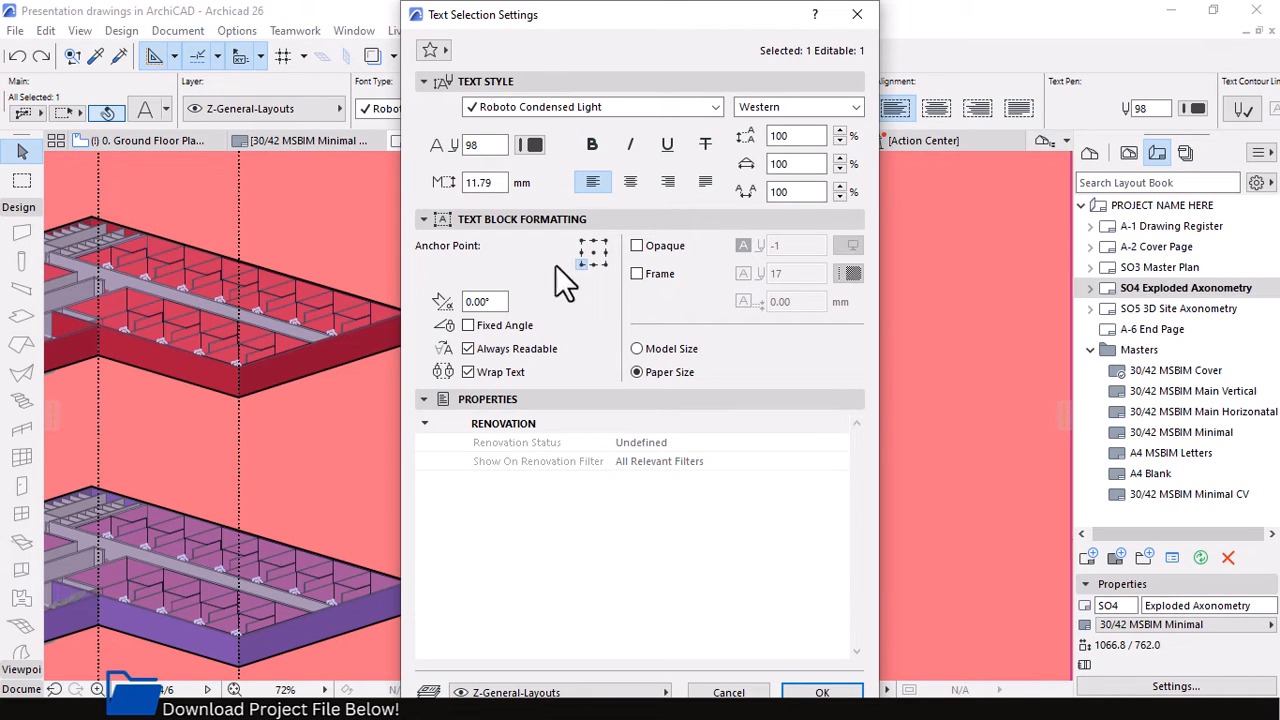
key("Return")
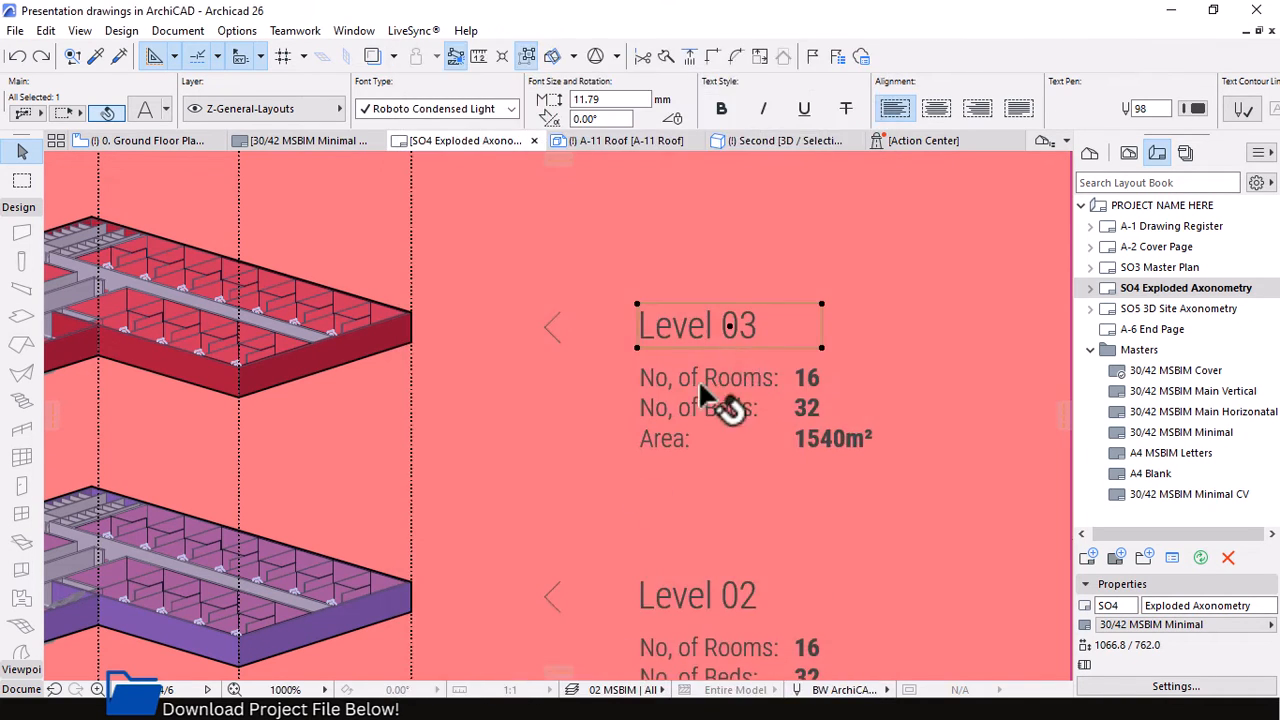
Try adding filler text to the Level 03 label with its lower-left anchor, compare it with the room data, and undo the edit.
double_click(780, 334)
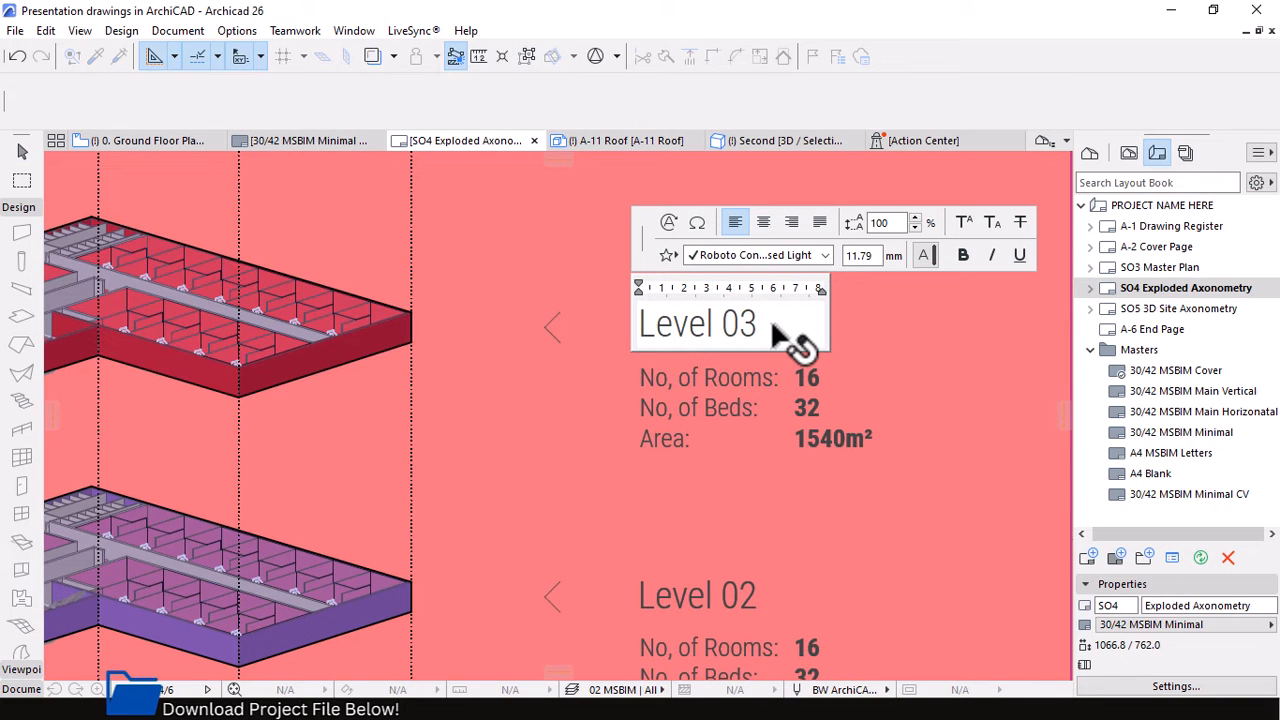
type("adsdaddsafffdfsddfsffdsfds")
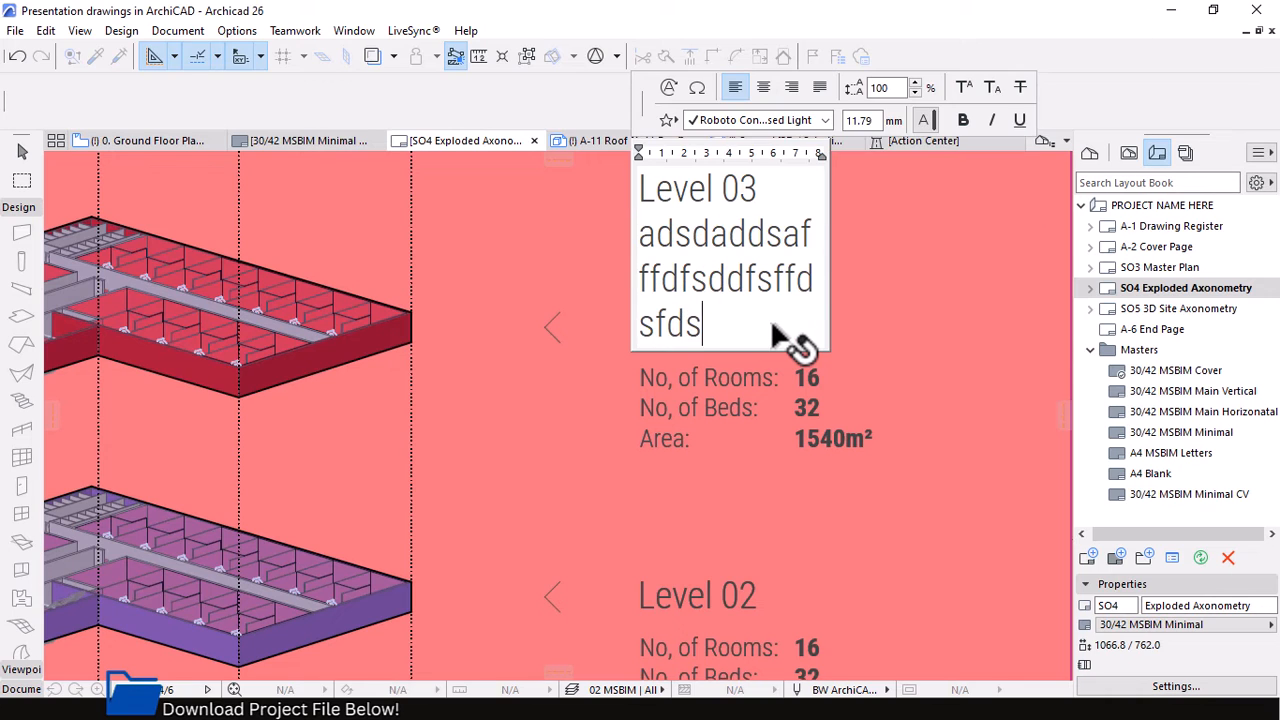
type("fdsfsdfsdfsdfsdfsd")
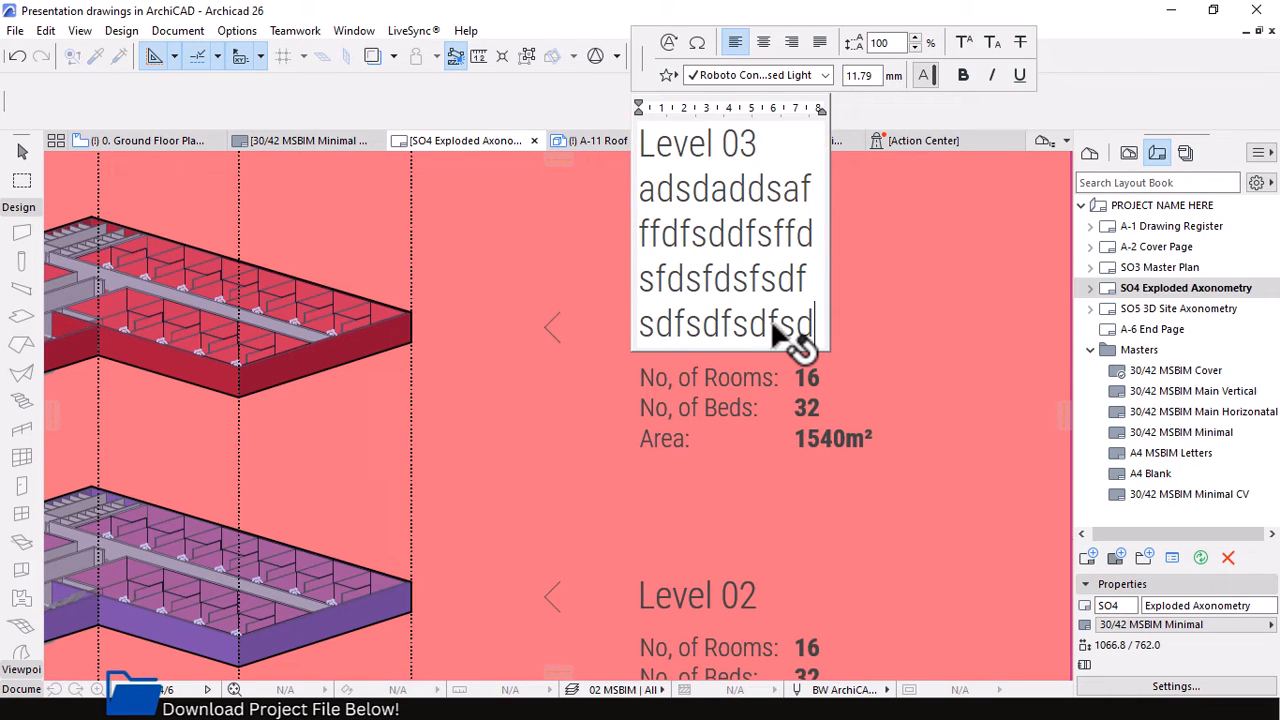
left_click(843, 477)
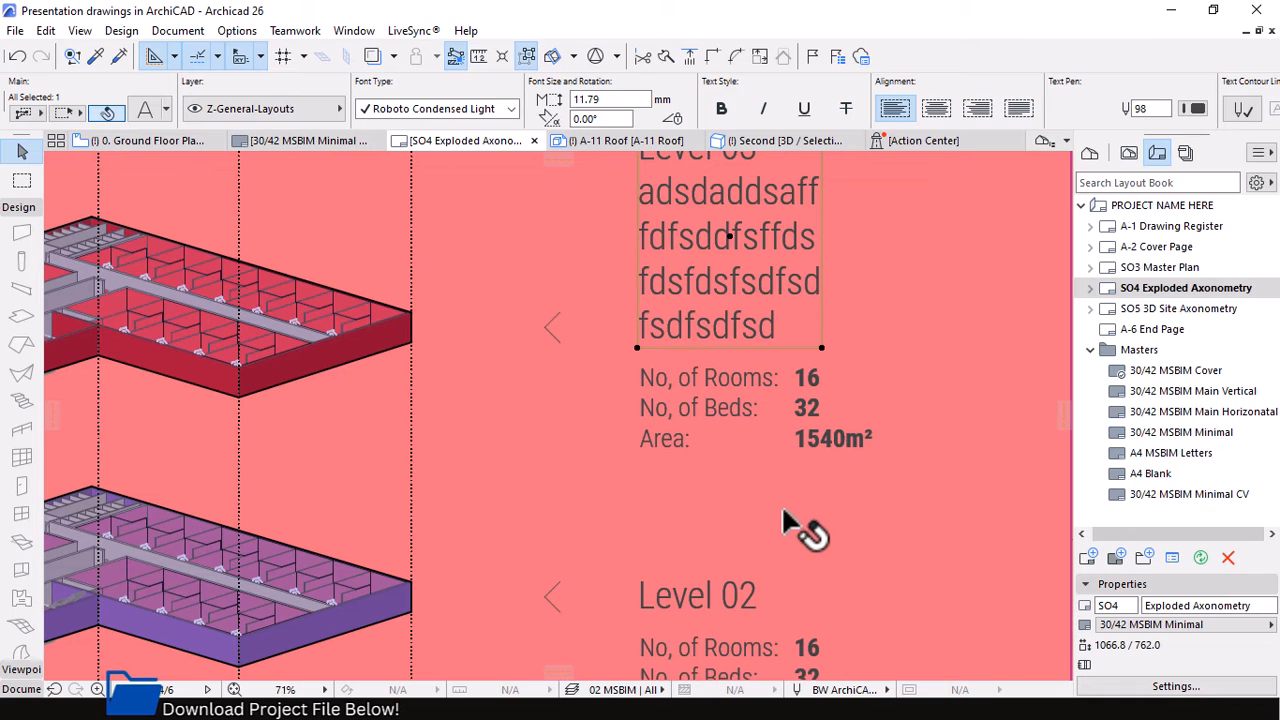
scroll(800, 480, "down", 1)
scroll(730, 350, "down", 1)
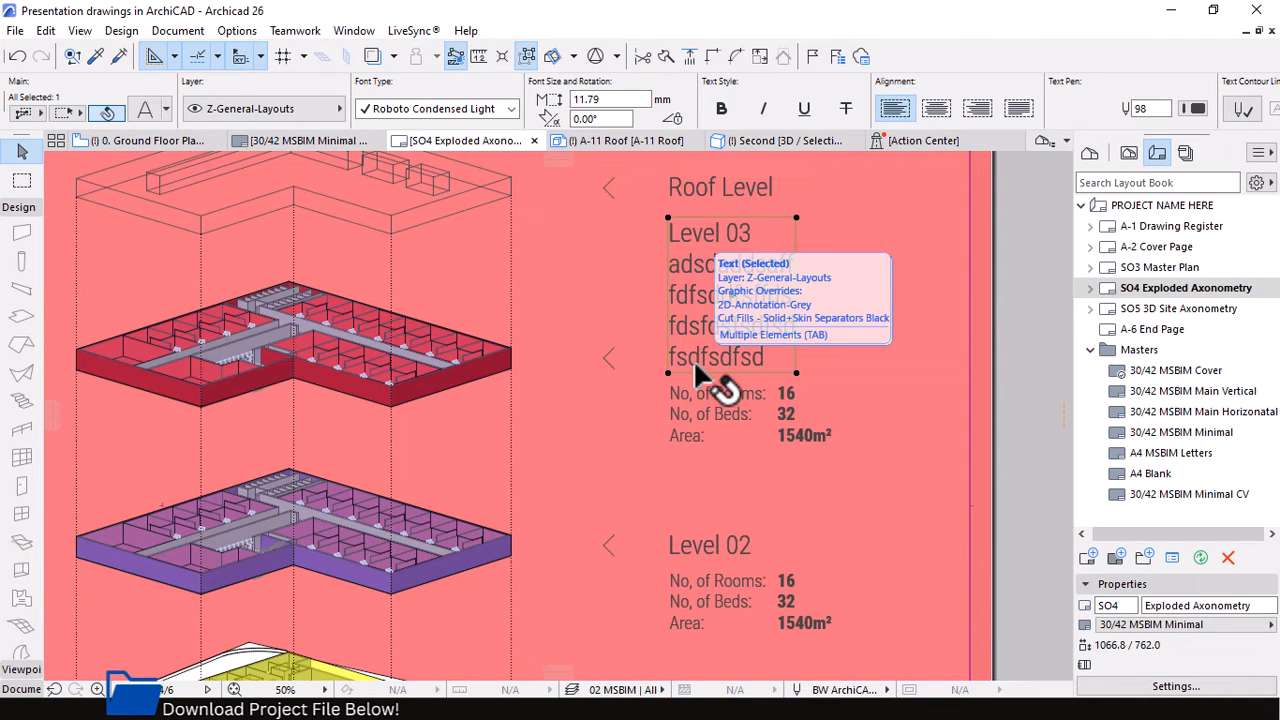
scroll(680, 226, "up", 2)
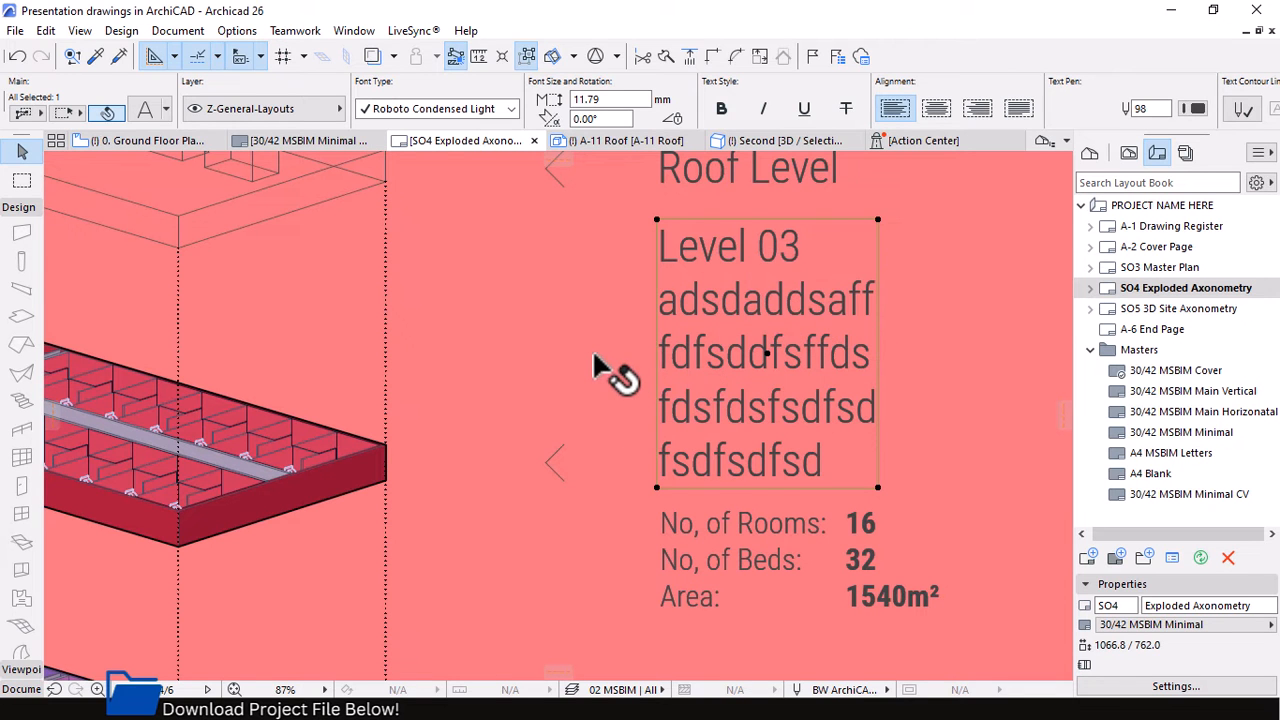
key("ctrl+z")
scroll(730, 410, "down", 4)
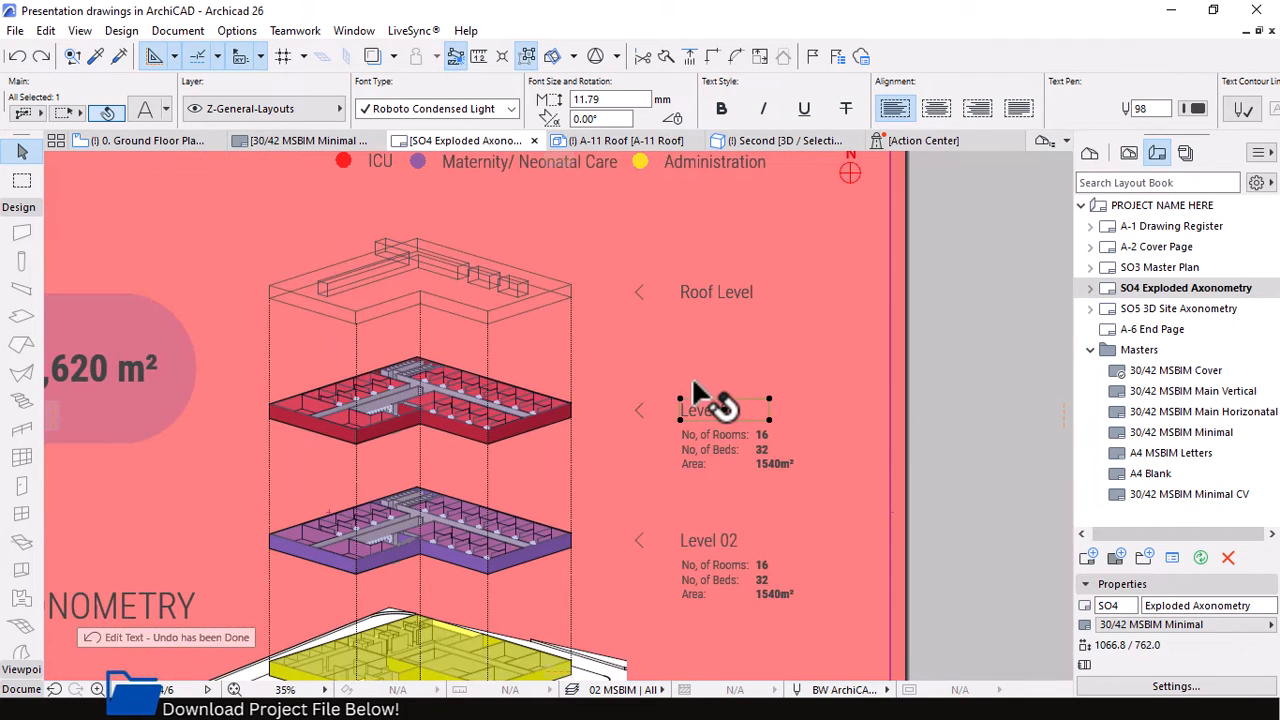
scroll(775, 453, "up", 2)
scroll(689, 472, "up", 2)
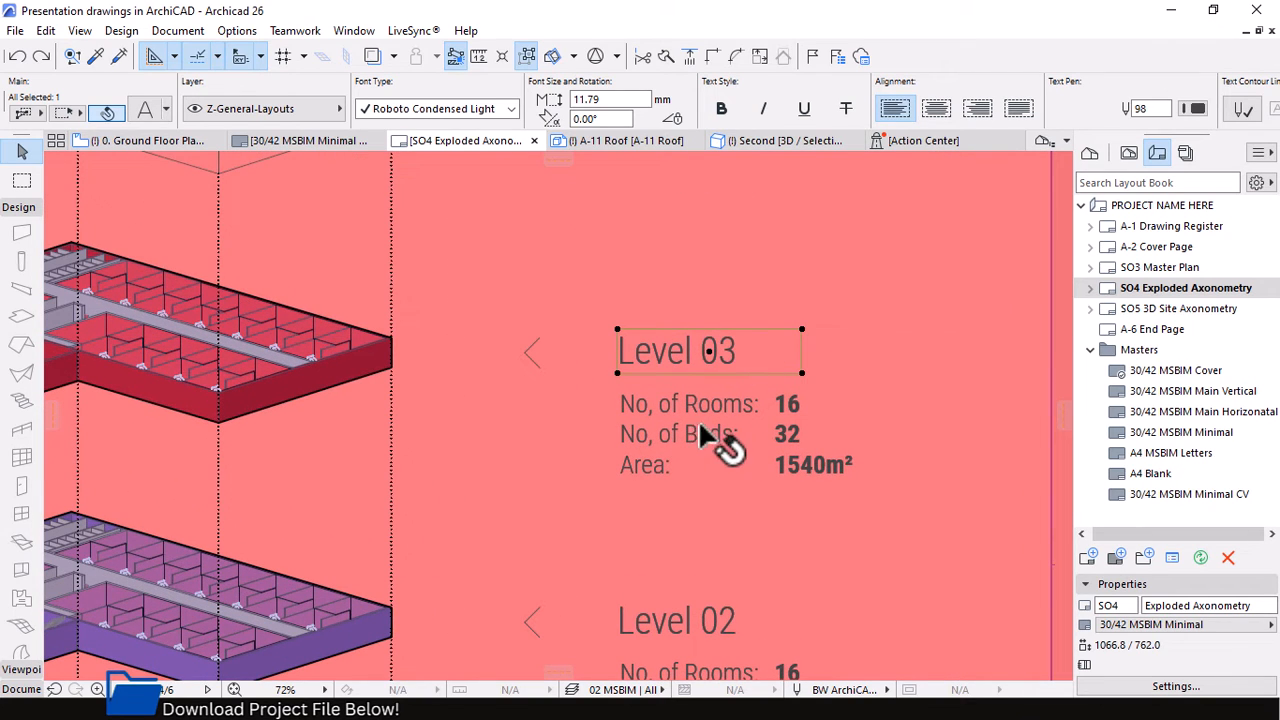
Examine the separate room-data label and bold value blocks under Level 03, and move the value block away from its labels.
left_click(660, 425)
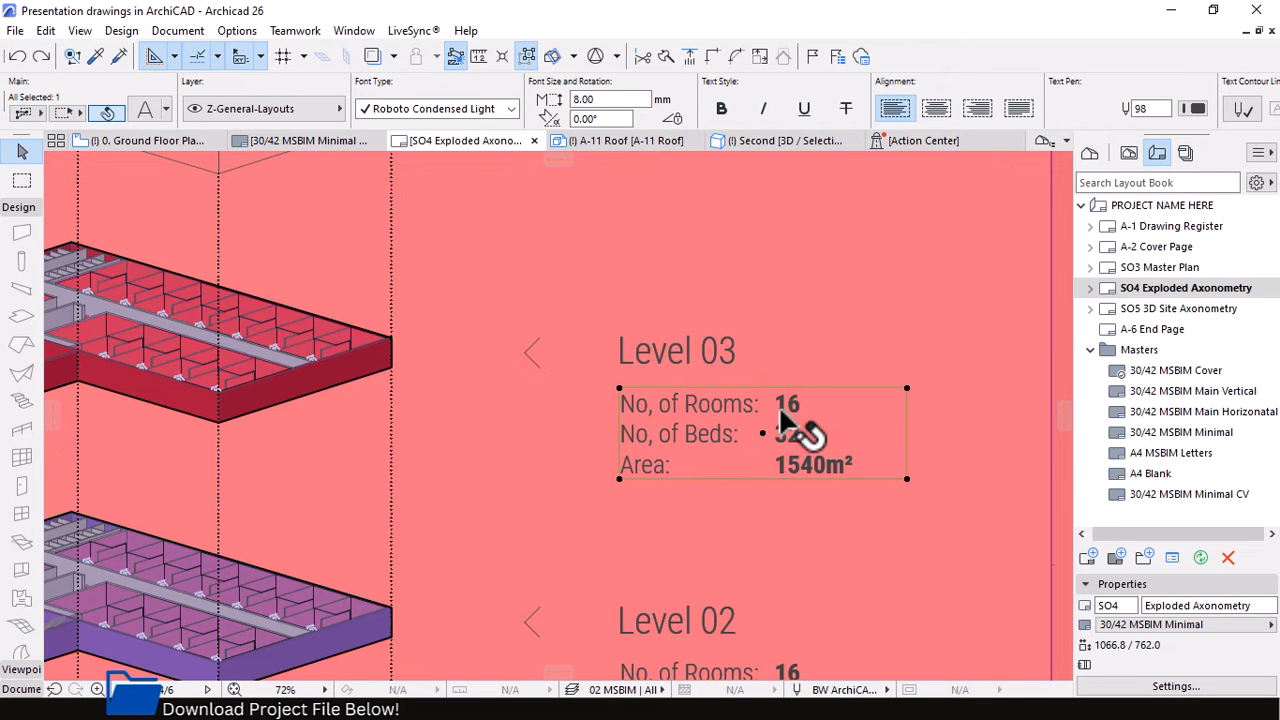
scroll(810, 481, "up", 3)
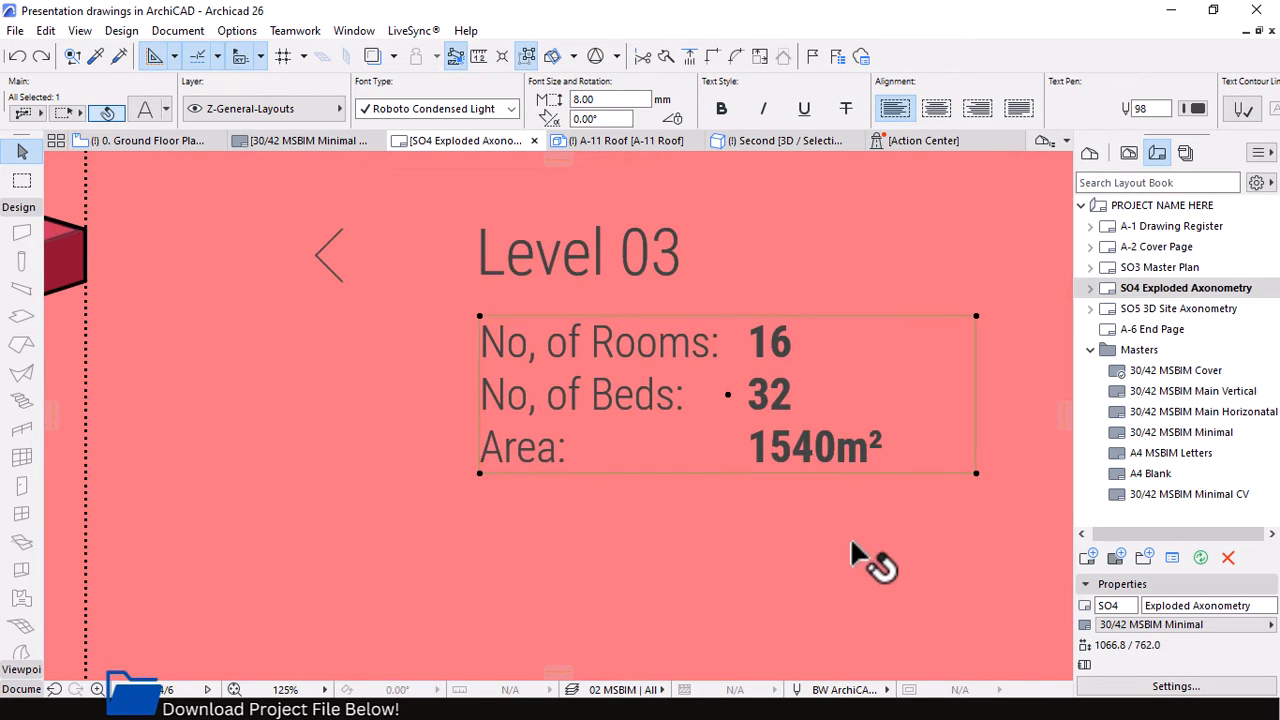
left_click(826, 447)
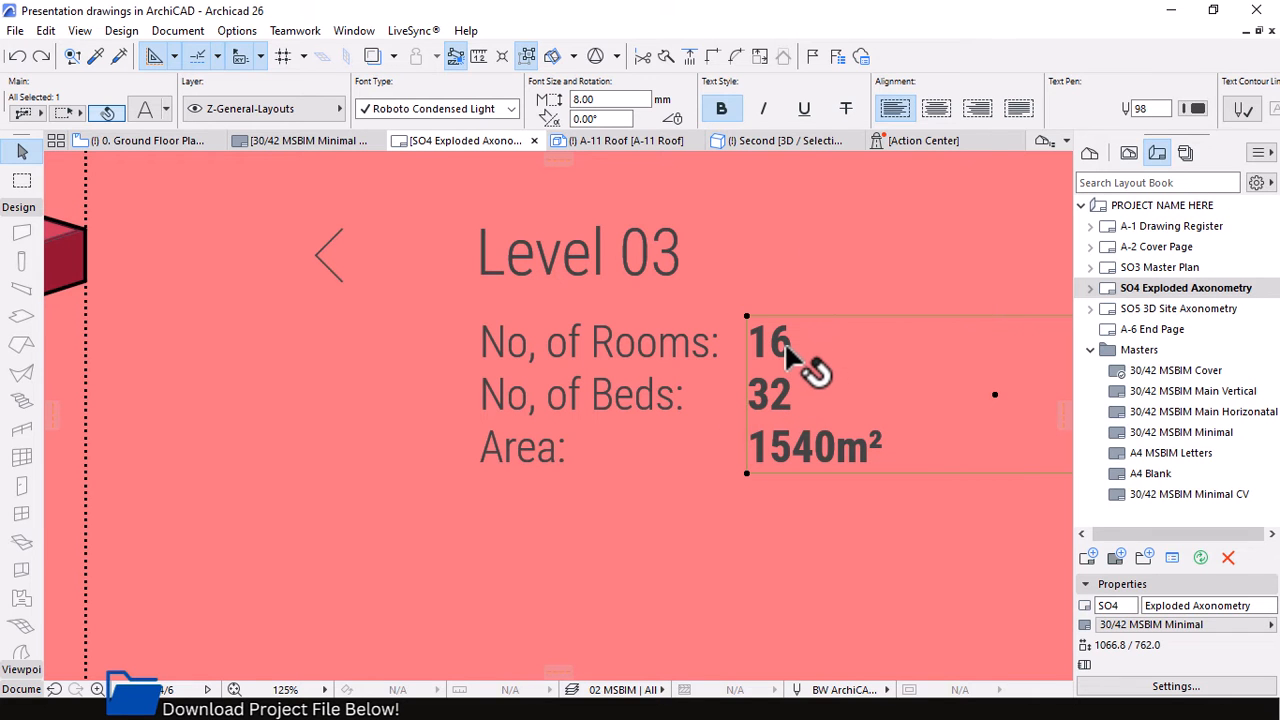
scroll(814, 366, "down", 3)
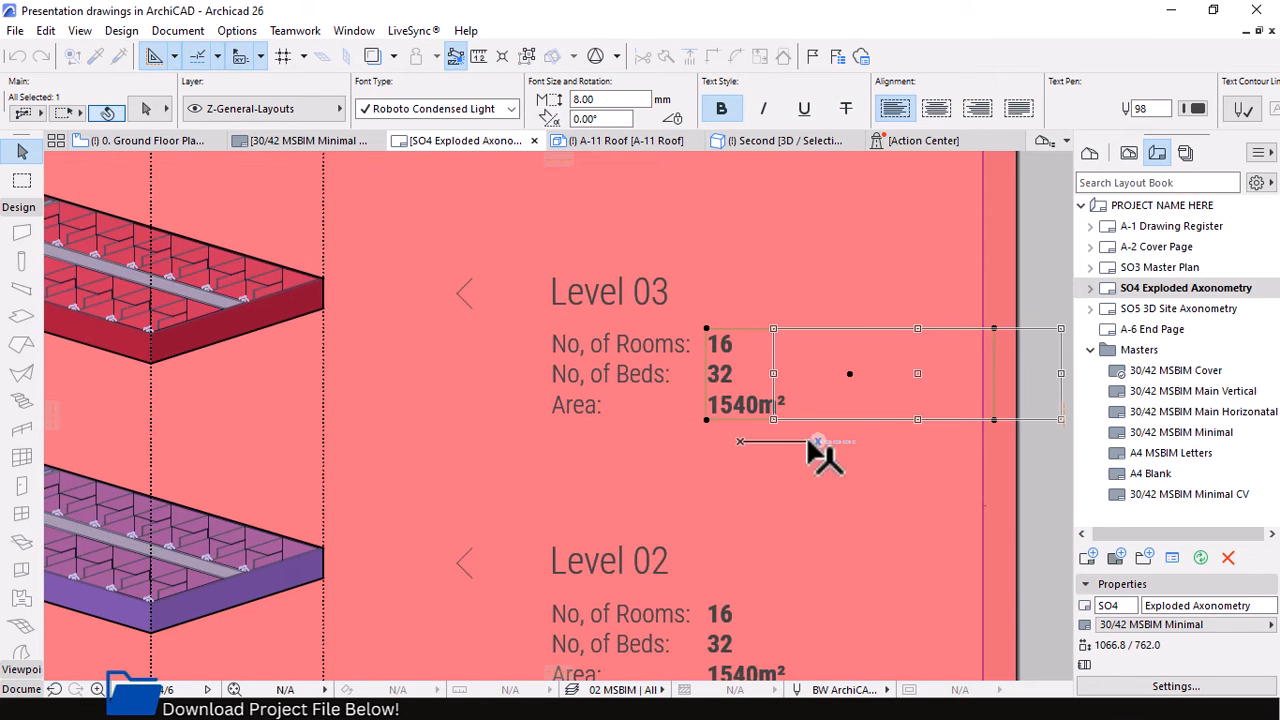
scroll(740, 345, "up", 4)
Try entering 16, 32 and 150 after the rooms, beds and area labels within the Level 03 label block.
left_click(575, 345)
double_click(577, 350)
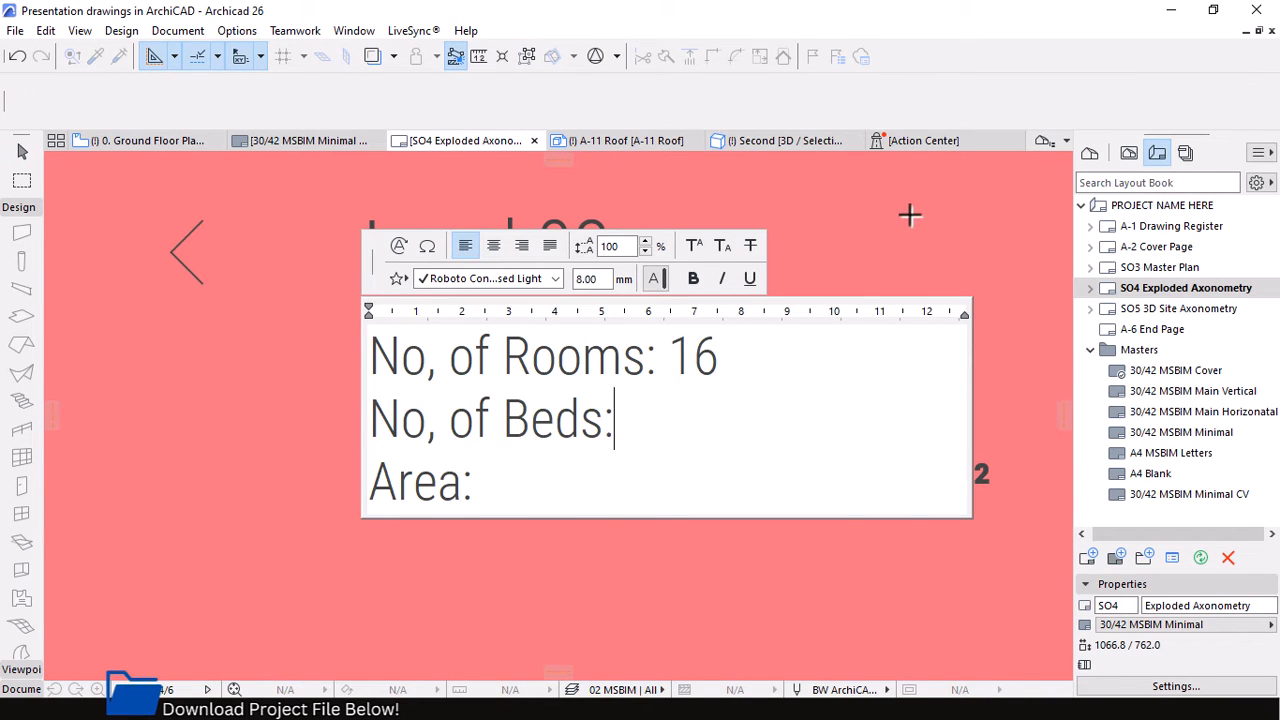
key("Escape")
double_click(556, 423)
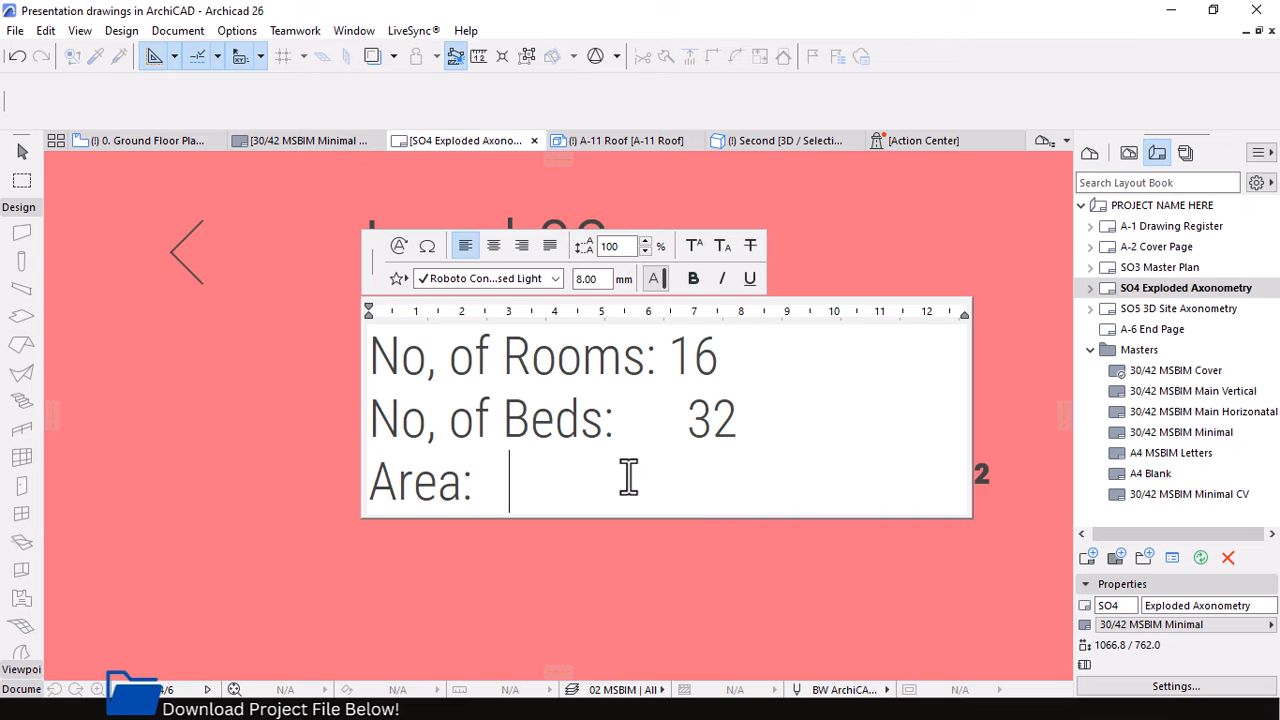
key("Escape")
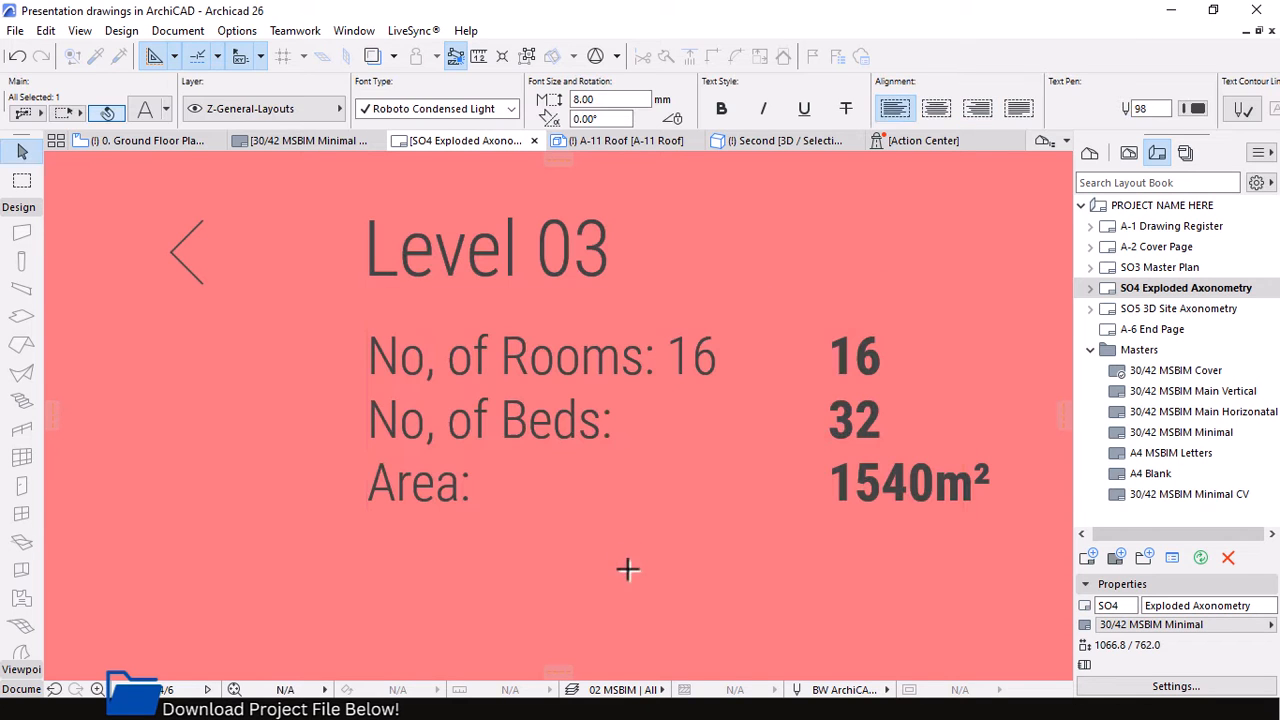
scroll(500, 370, "down", 2)
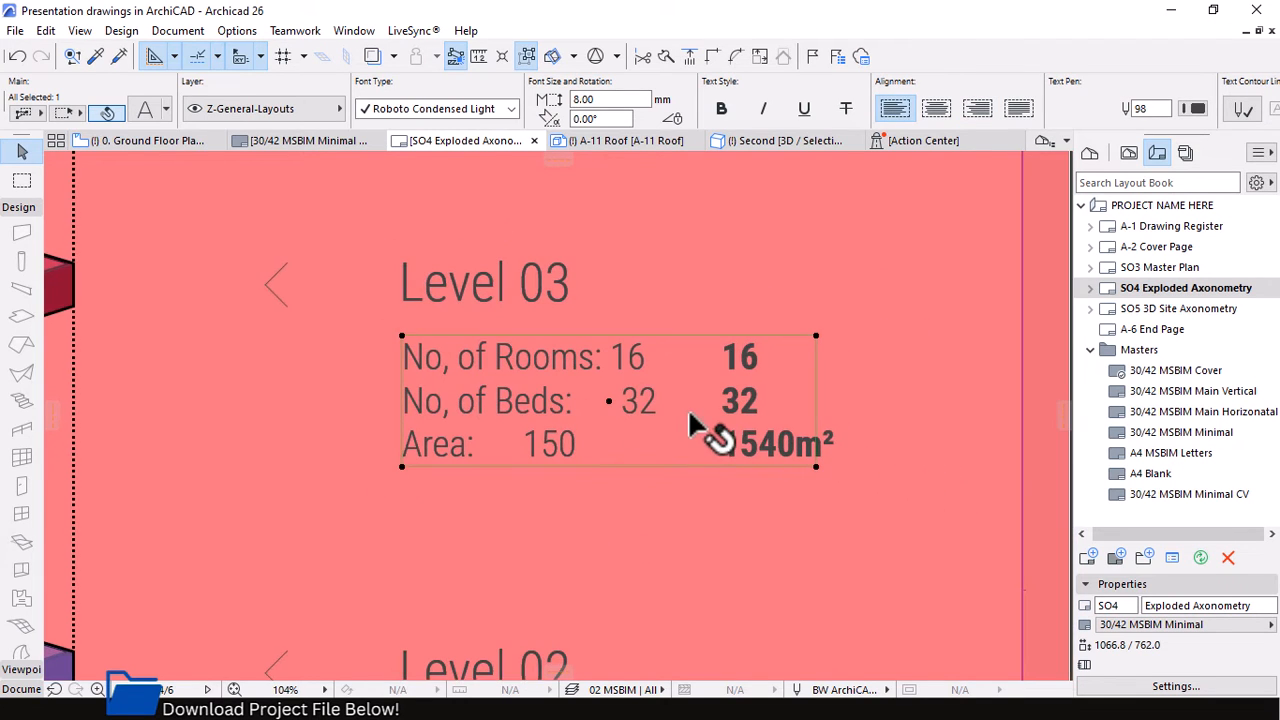
scroll(868, 432, "up", 2)
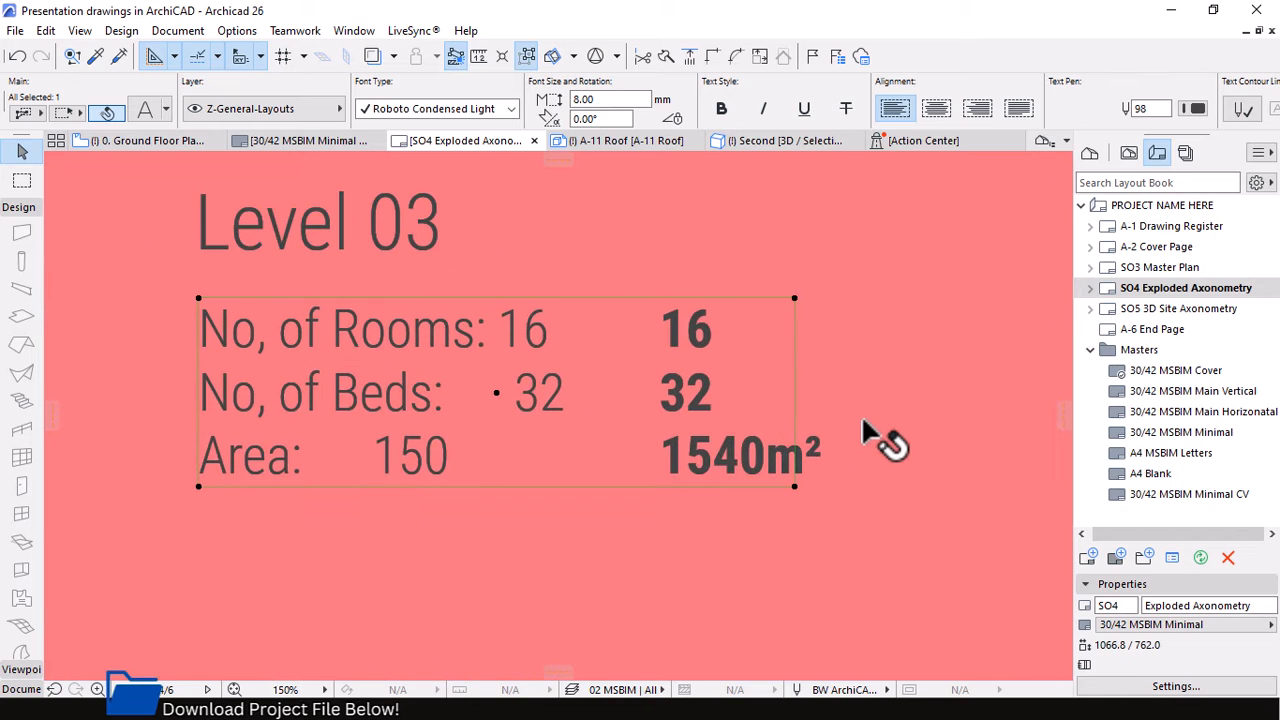
Undo the trial values entered in the Level 03 room-data label block and clear the selection.
key("ctrl+z")
key("ctrl+z")
key("ctrl+z")
scroll(785, 490, "up", 1)
left_click(745, 565)
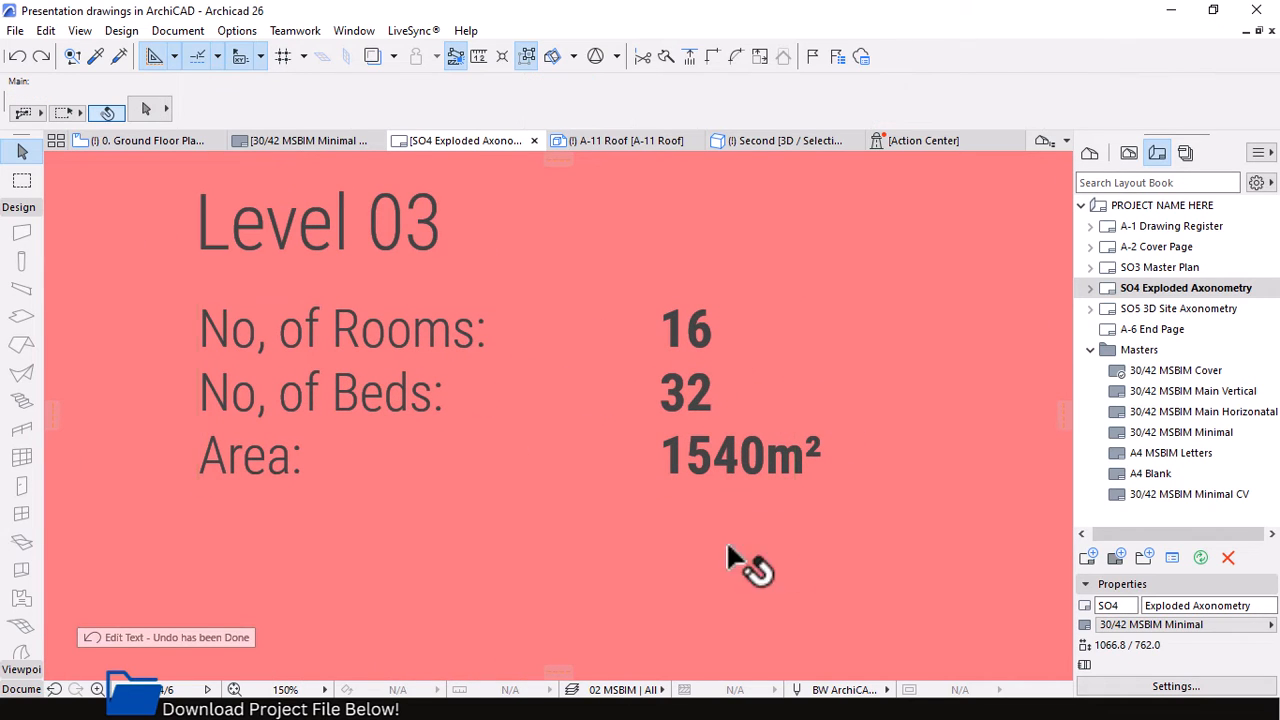
Select the Level 03 value and label blocks together and undo the value block's move.
left_click(820, 466)
scroll(706, 405, "down", 2)
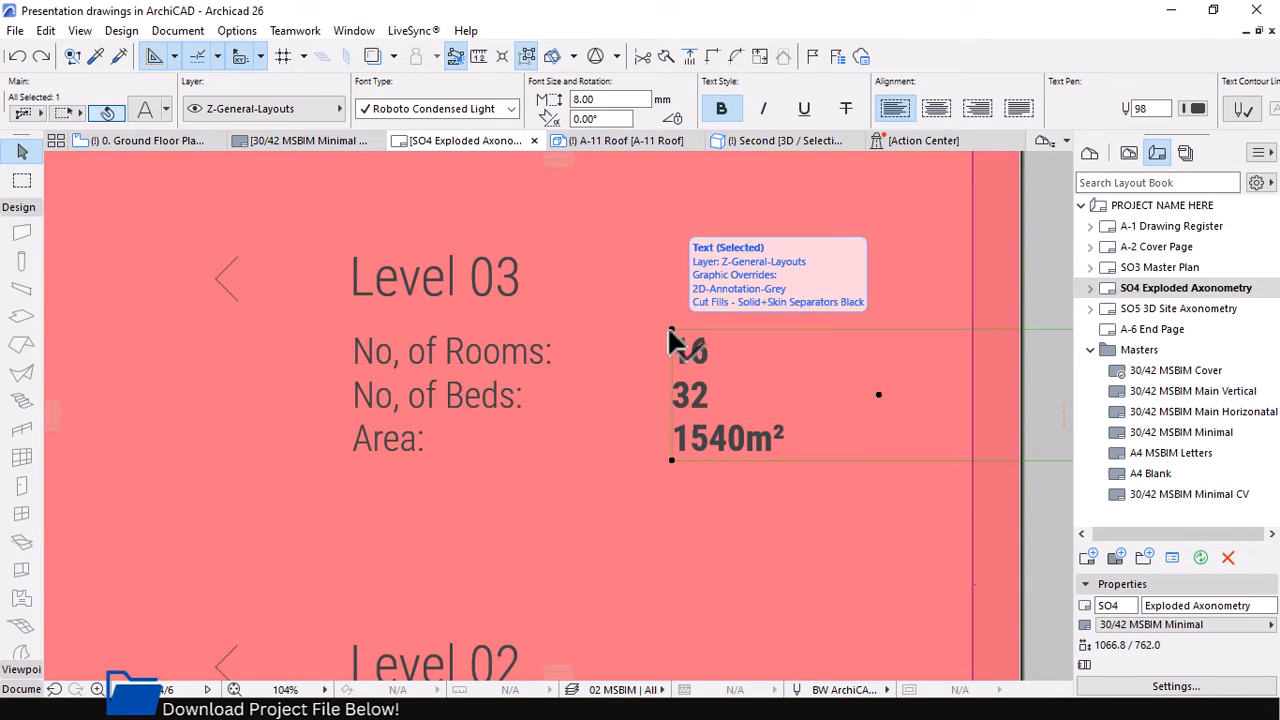
left_click(395, 370)
key("ctrl+z")
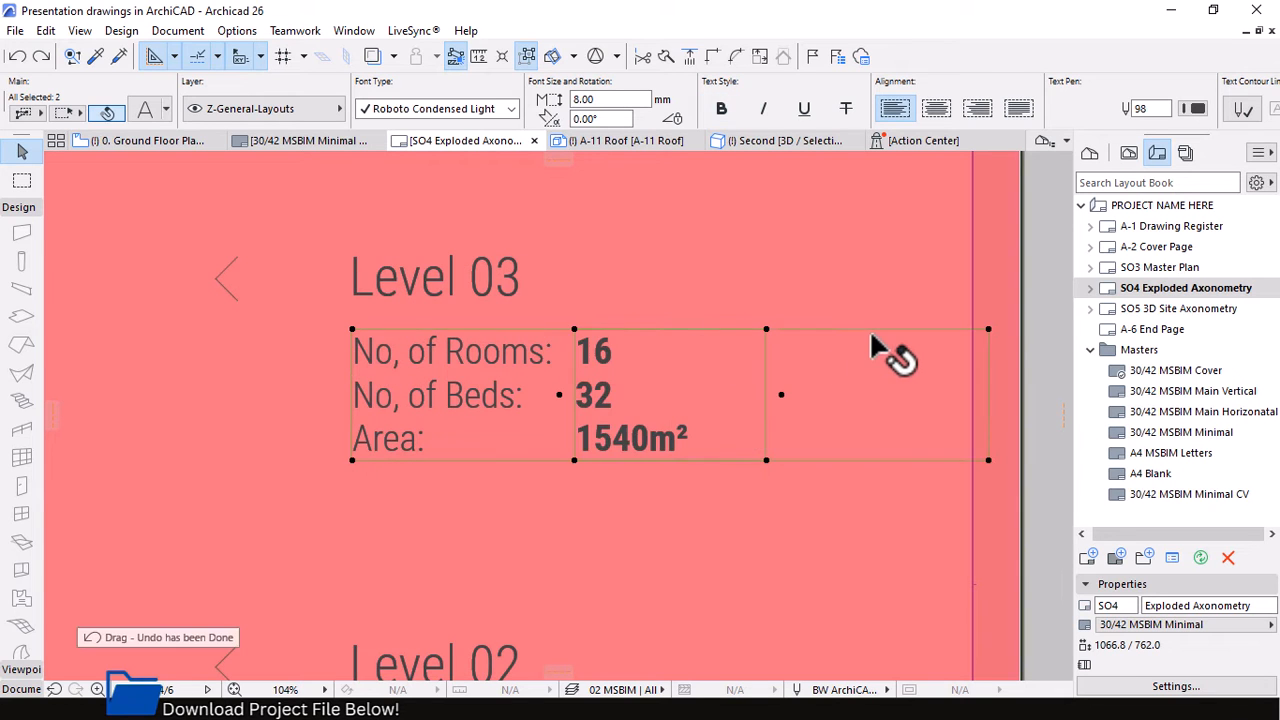
Compare the arrangement of the room-data blocks beside Levels 03, 02 and 01 within the whole axonometry sheet.
scroll(840, 345, "down", 3)
scroll(790, 440, "down", 2)
scroll(600, 448, "up", 1)
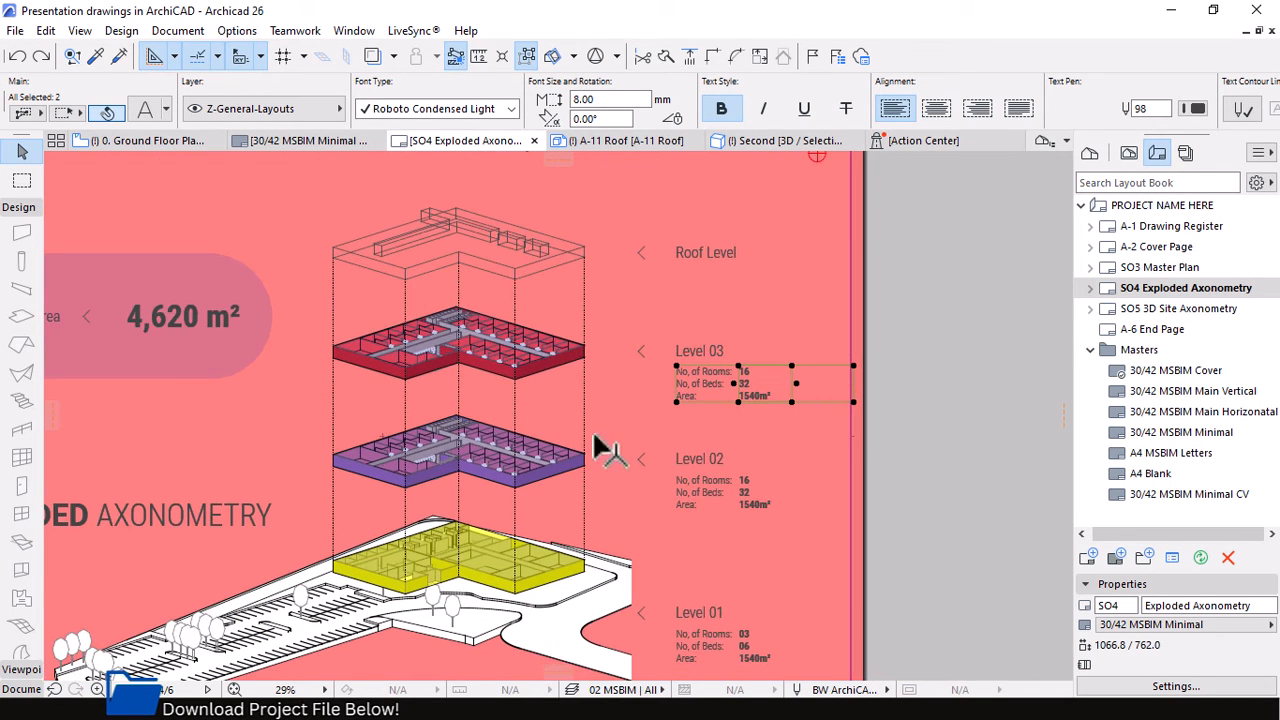
scroll(750, 545, "up", 2)
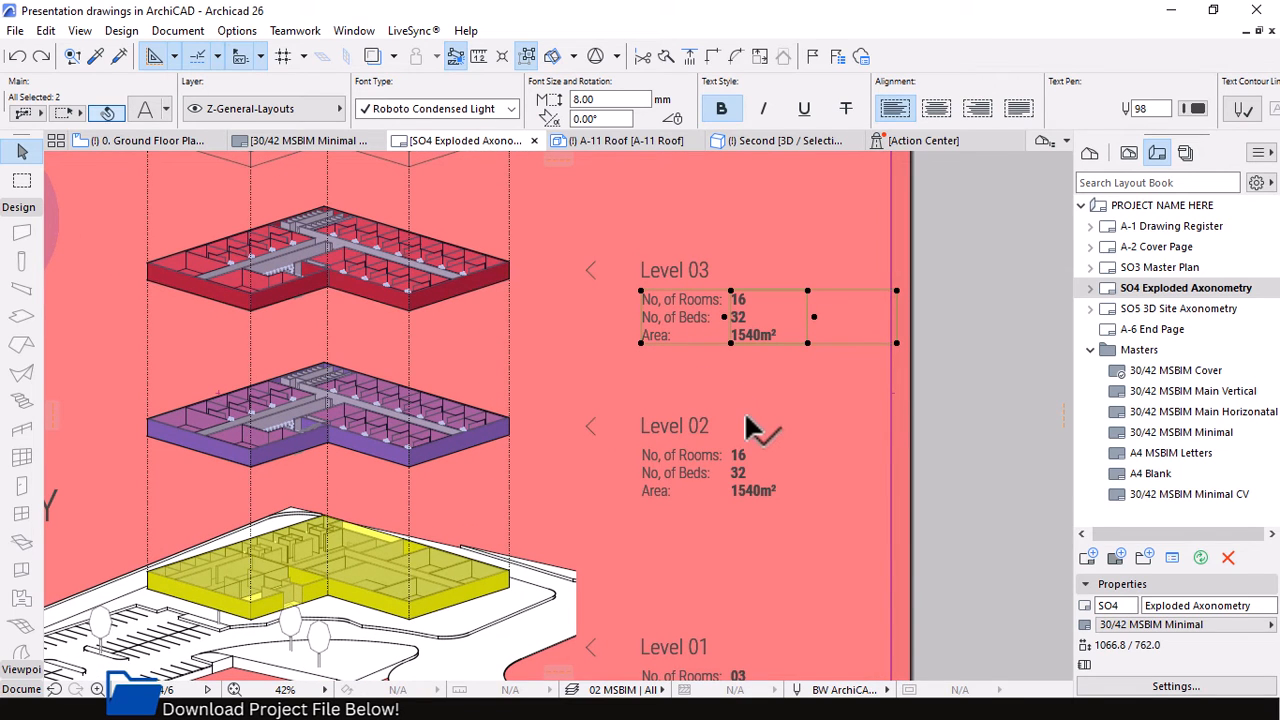
scroll(829, 414, "down", 2)
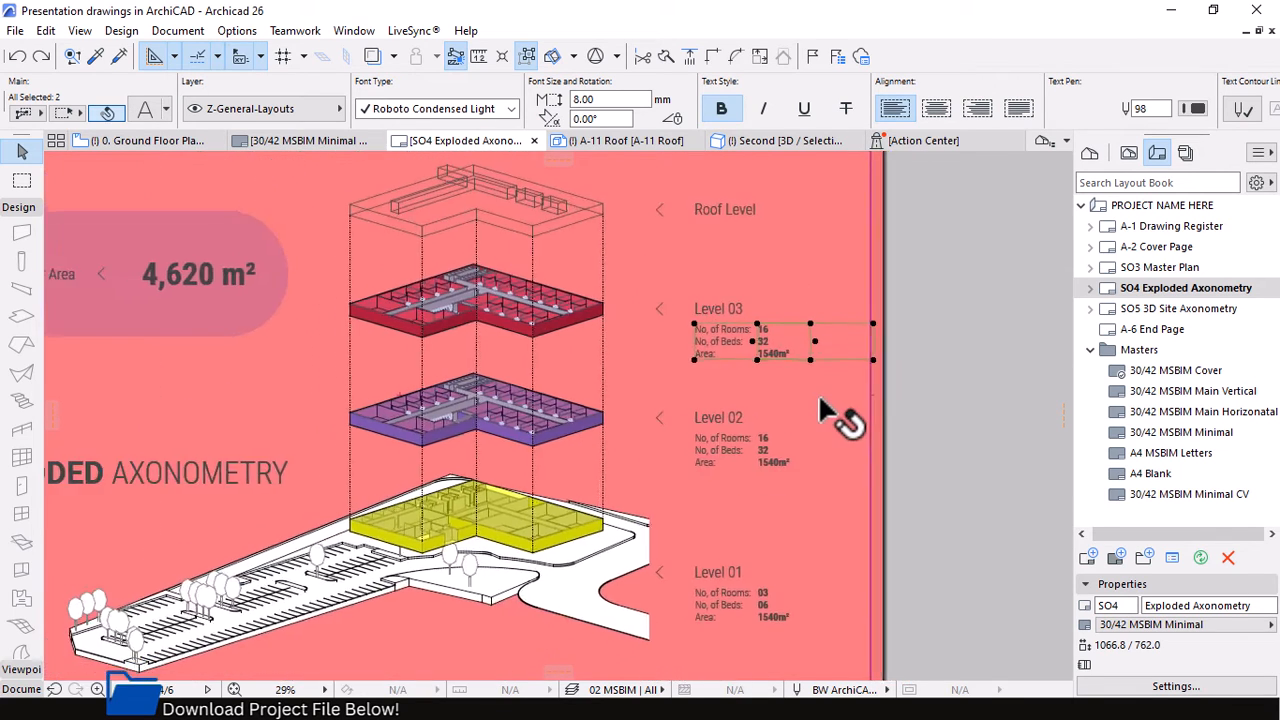
scroll(829, 414, "down", 1)
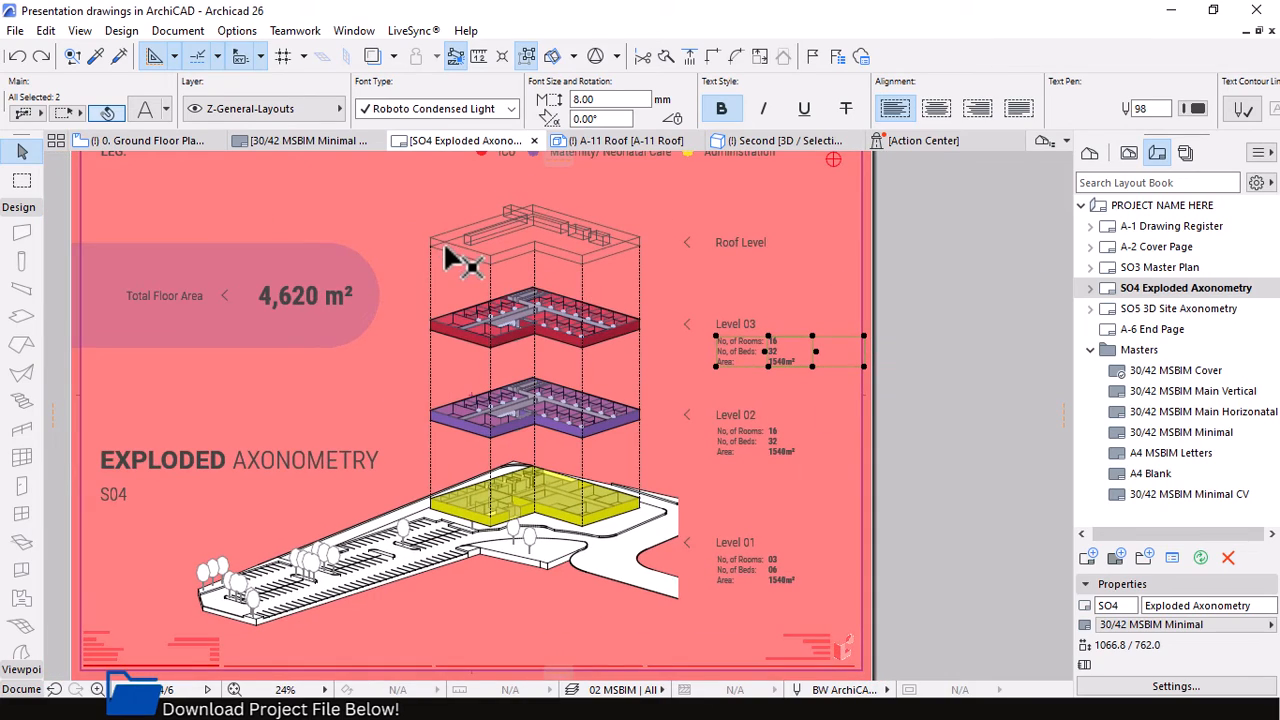
Examine the line type of the vertical dotted connectors and how they meet the roof outline's corners.
scroll(447, 250, "up", 6)
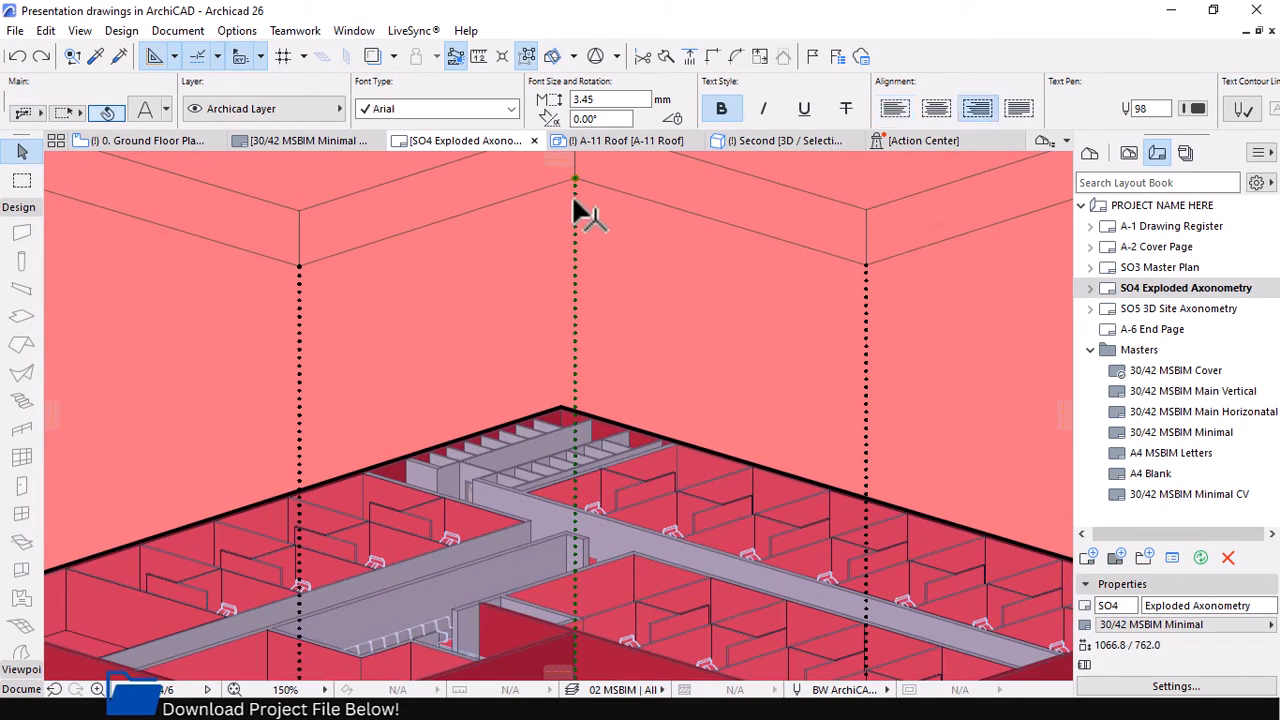
left_click(574, 199)
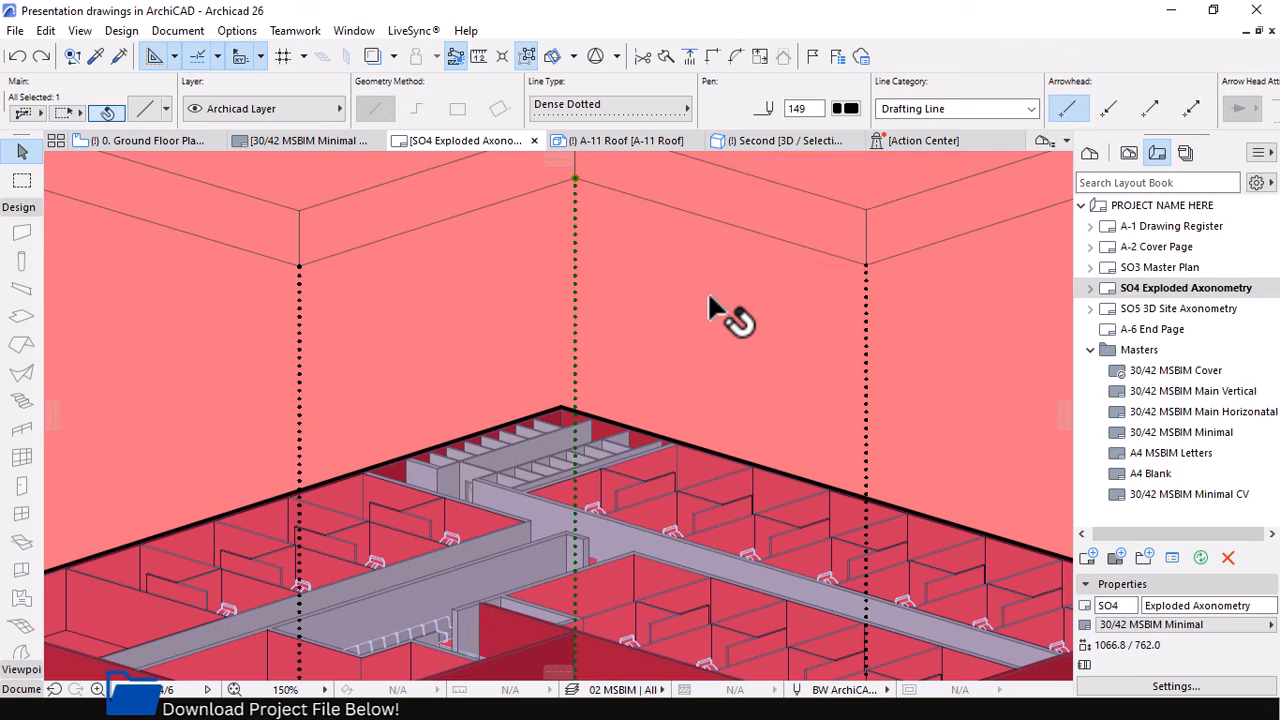
key("Escape")
scroll(720, 308, "down", 2)
scroll(147, 176, "up", 4)
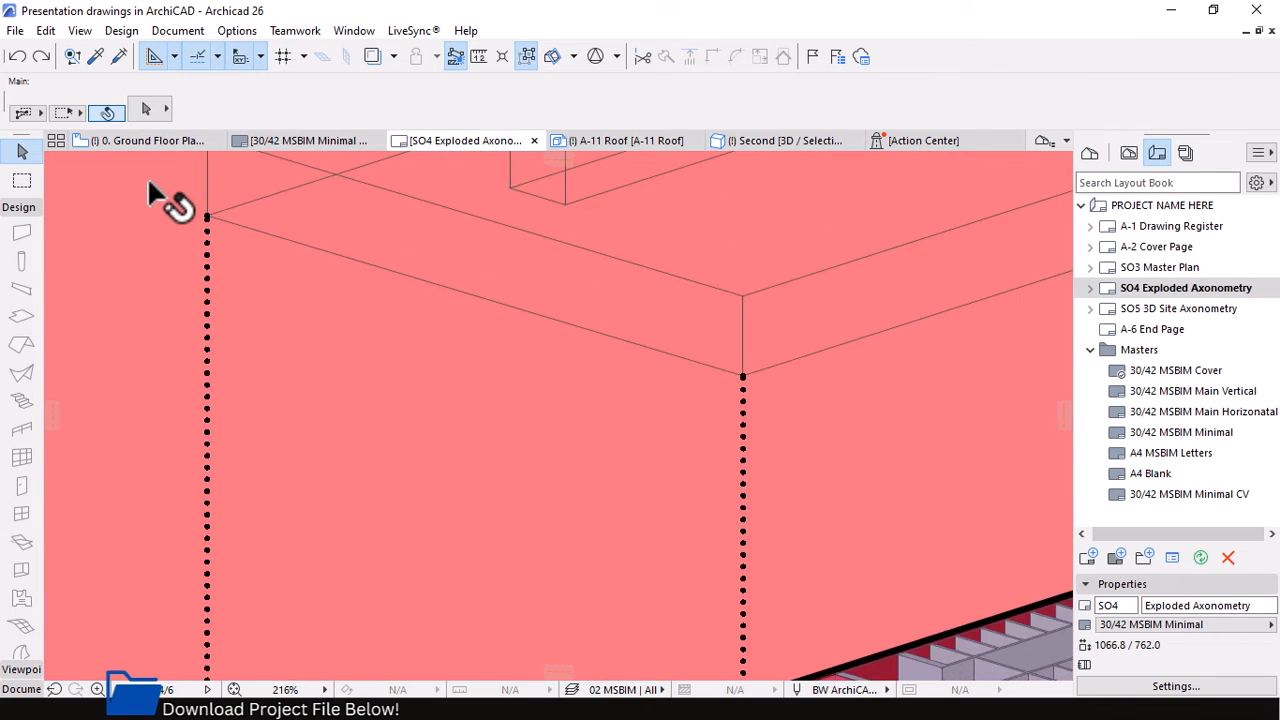
scroll(147, 176, "up", 2)
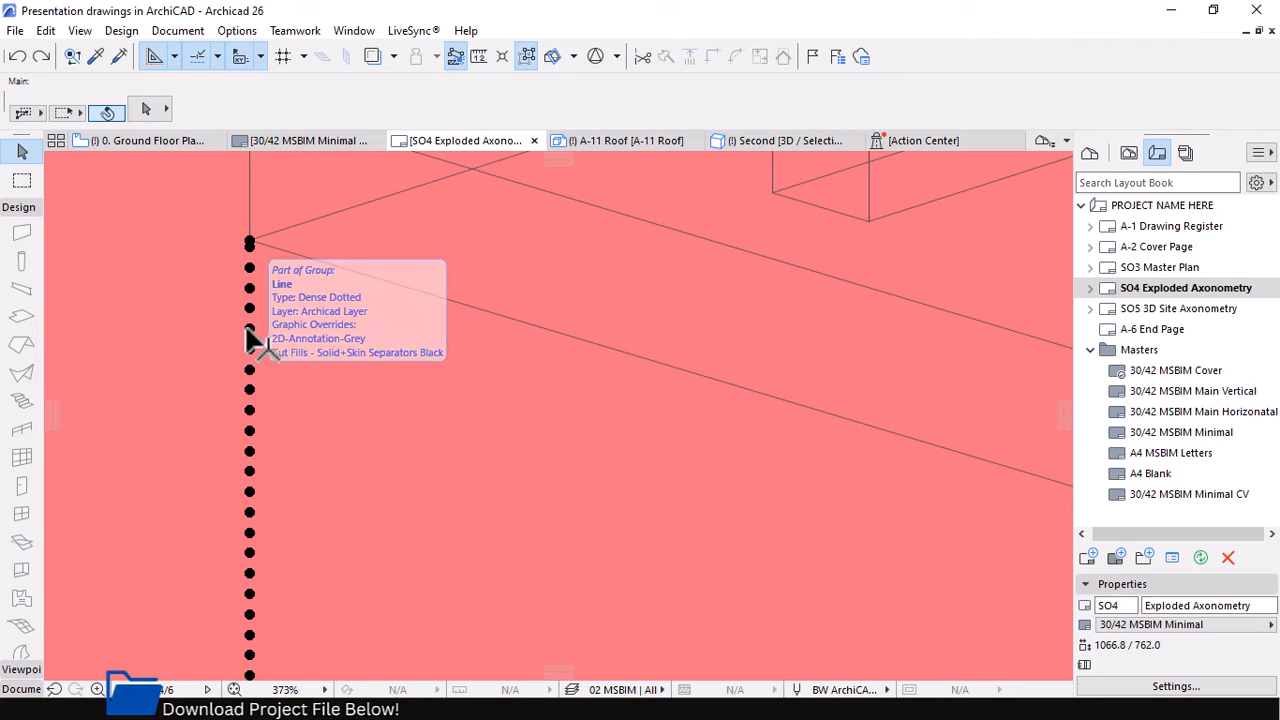
Set the line type of the connector below the roof outline's front corner to Dense Dotted and clear the selection.
scroll(325, 198, "down", 3)
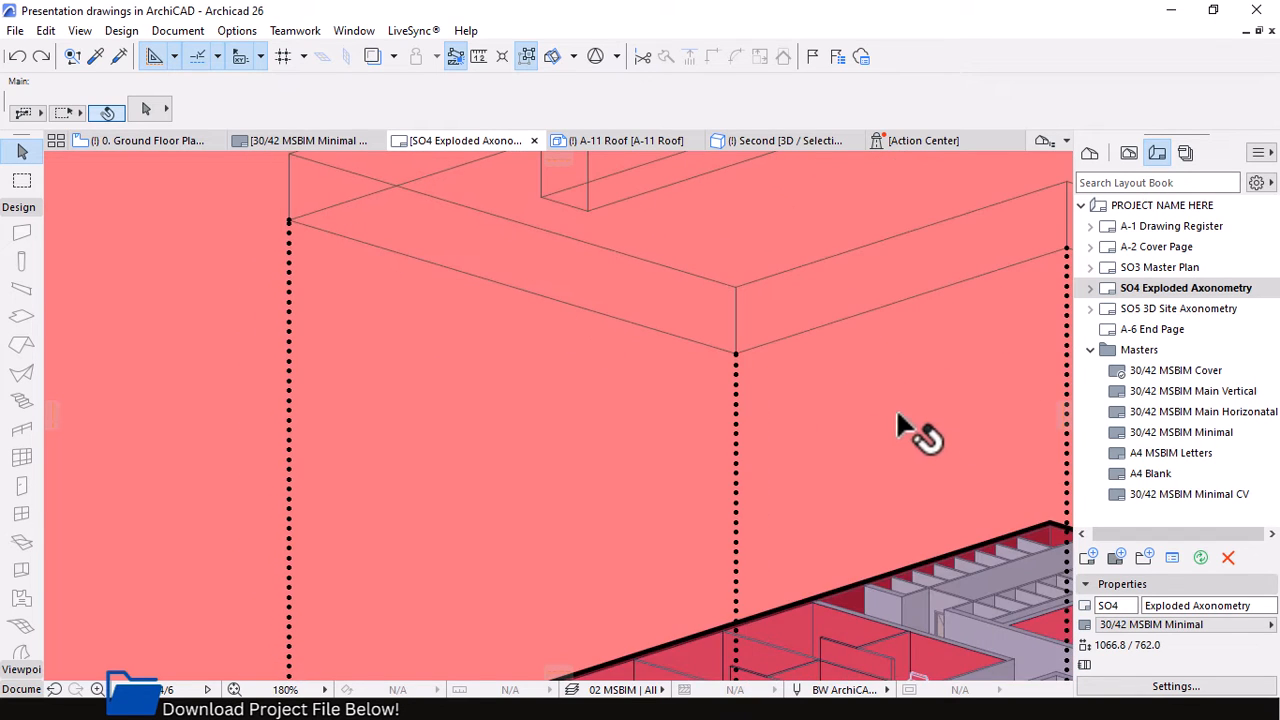
scroll(797, 379, "up", 3)
left_click(672, 445)
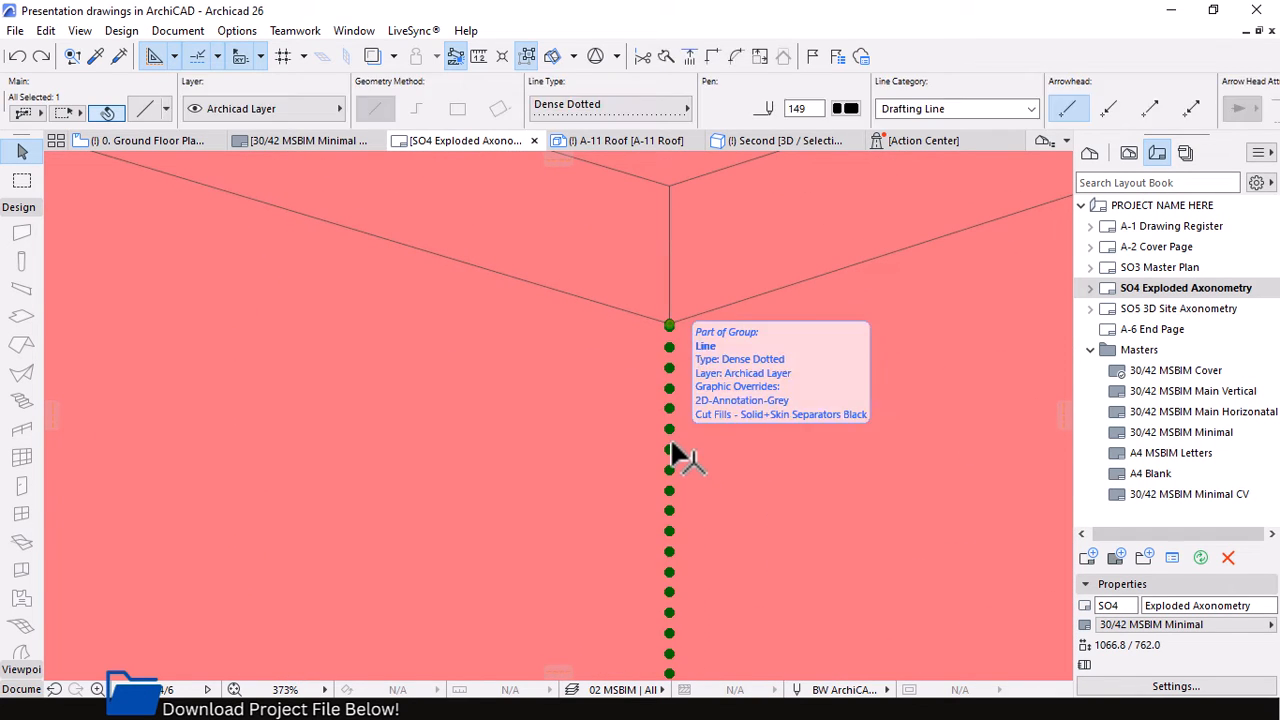
left_click(665, 110)
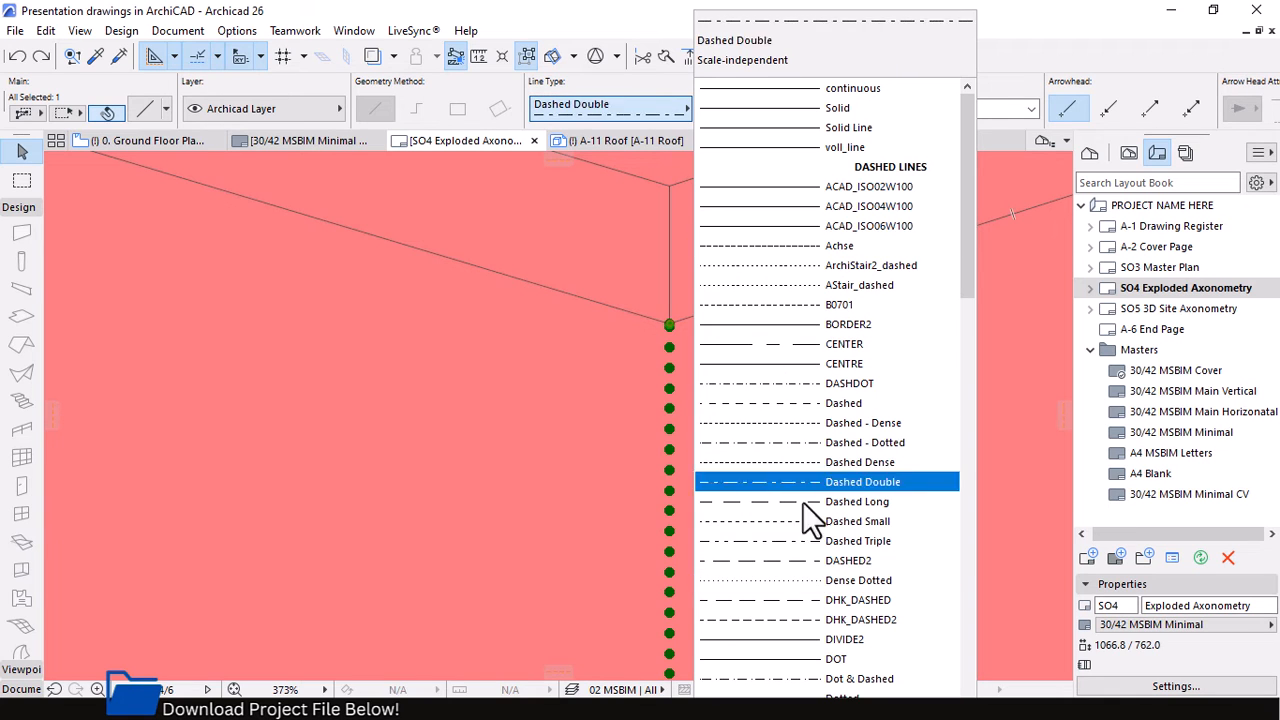
left_click(727, 581)
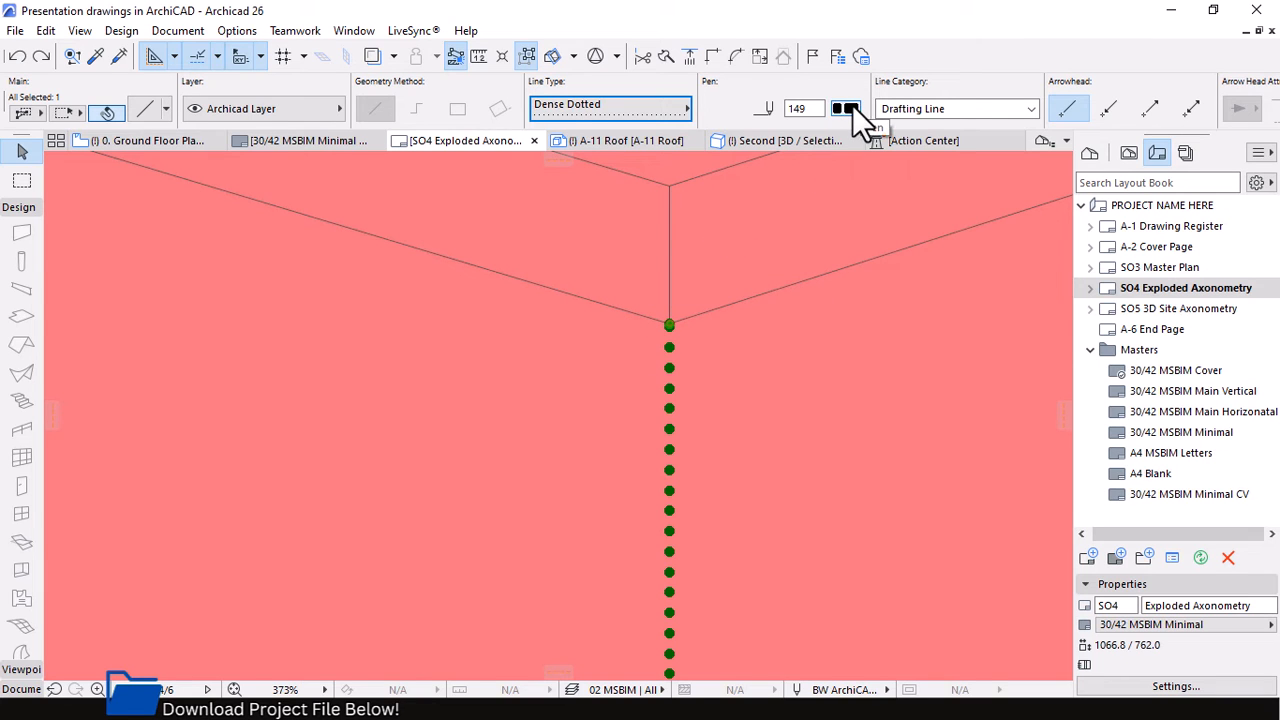
key("Escape")
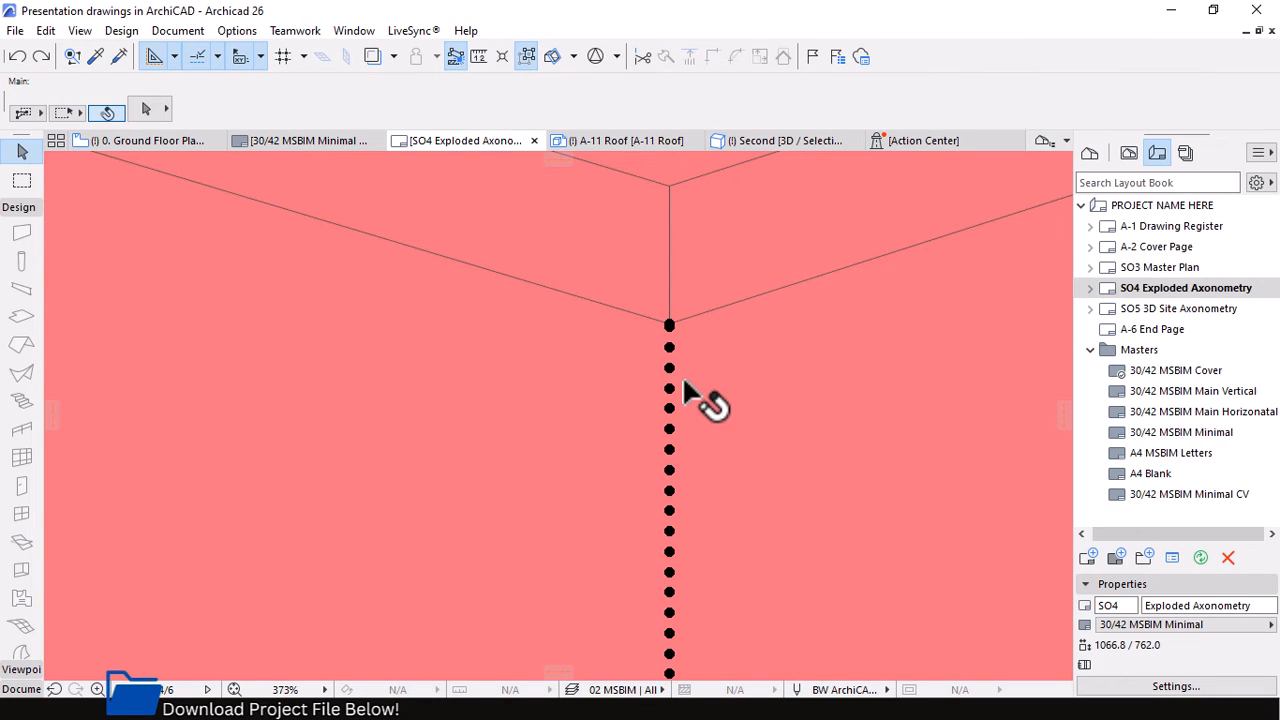
Copy the roof's front-corner connector a short distance beside the original, give the copy pen 2 and compare the two dotted lines.
scroll(683, 390, "down", 4)
left_click(651, 362)
scroll(655, 364, "up", 3)
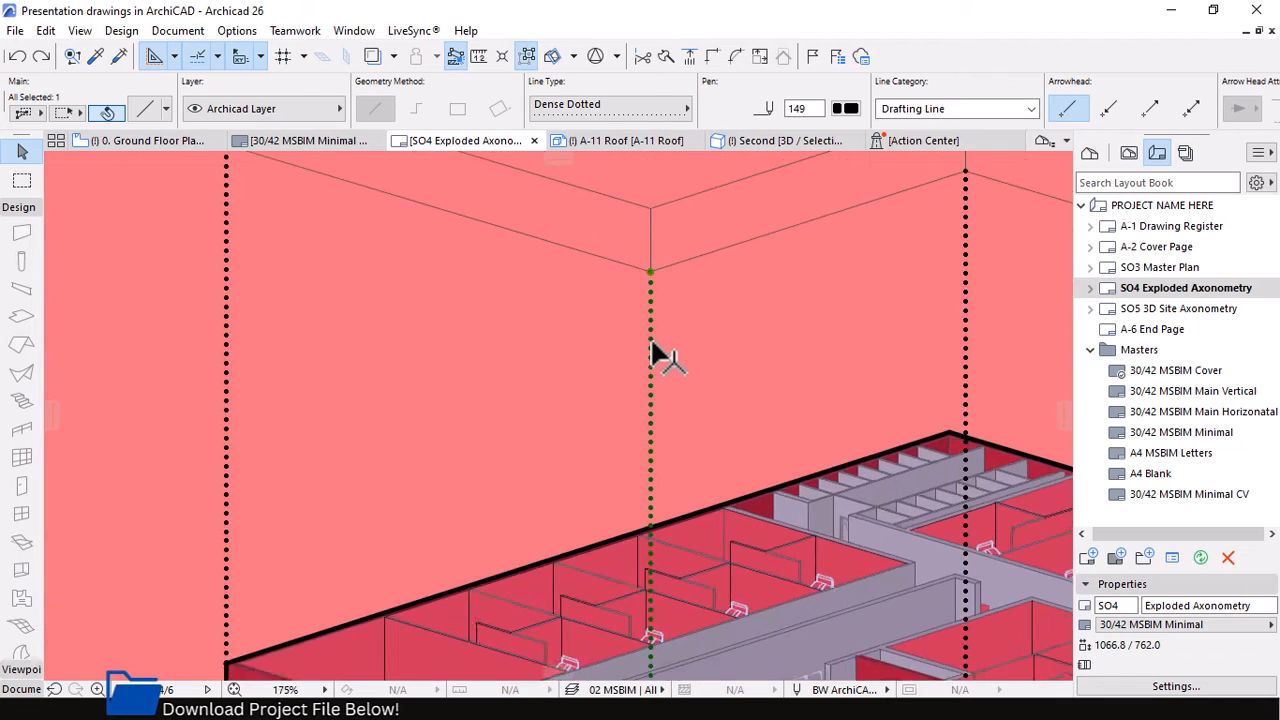
left_click_drag(651, 362, 695, 360, "ctrl")
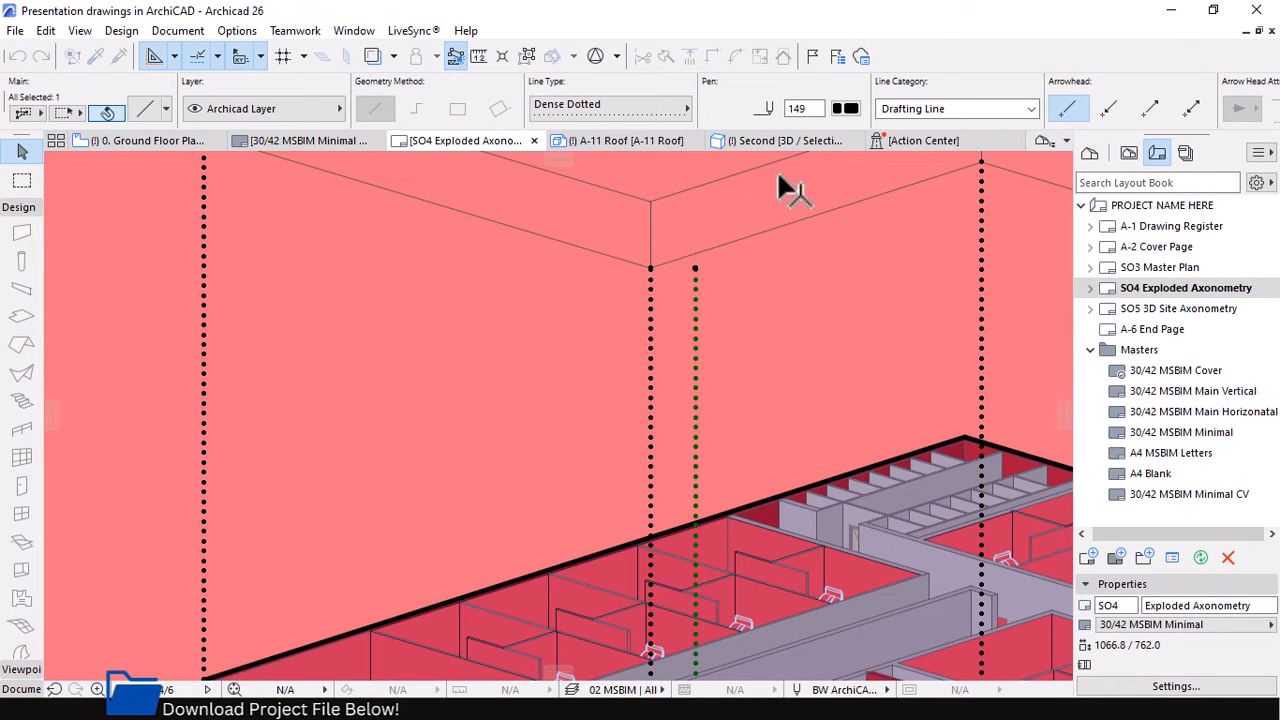
left_click(845, 108)
left_click(885, 112)
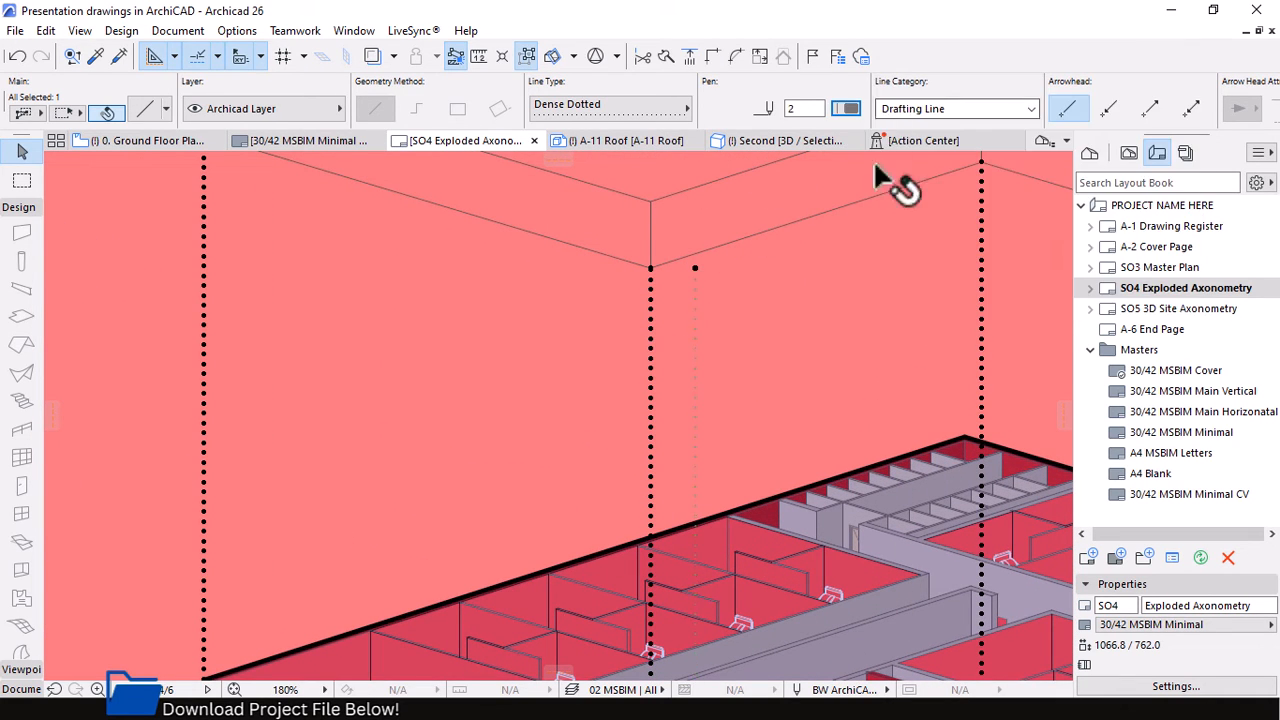
key("Escape")
scroll(678, 350, "up", 3)
scroll(780, 250, "up", 2)
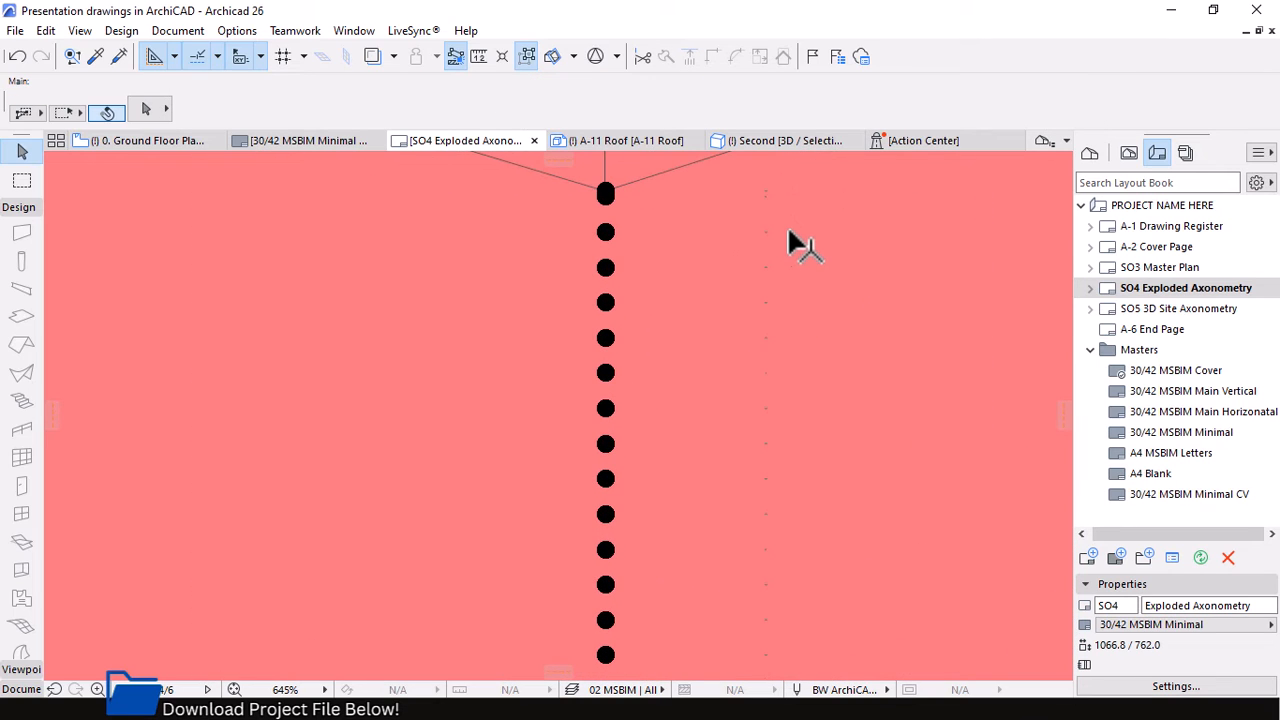
Delete the pen 2 trial copy beside the roof's front-corner connector.
left_click(768, 303)
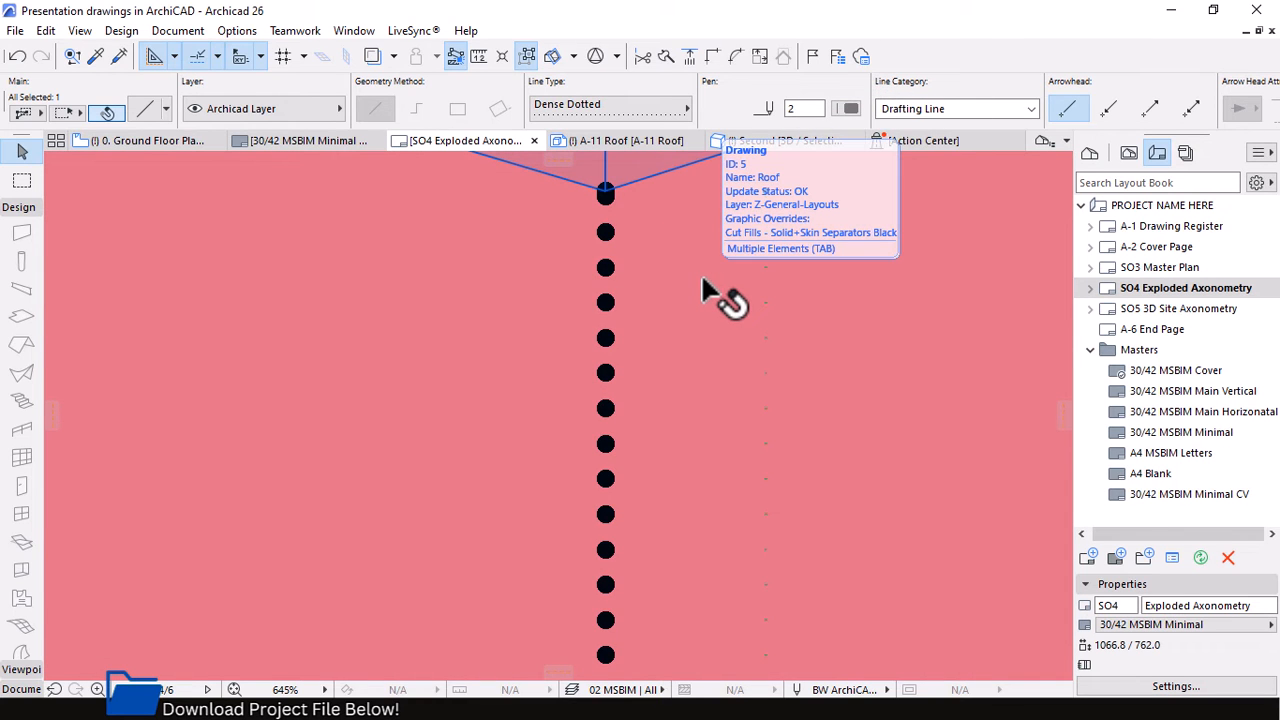
key("Delete")
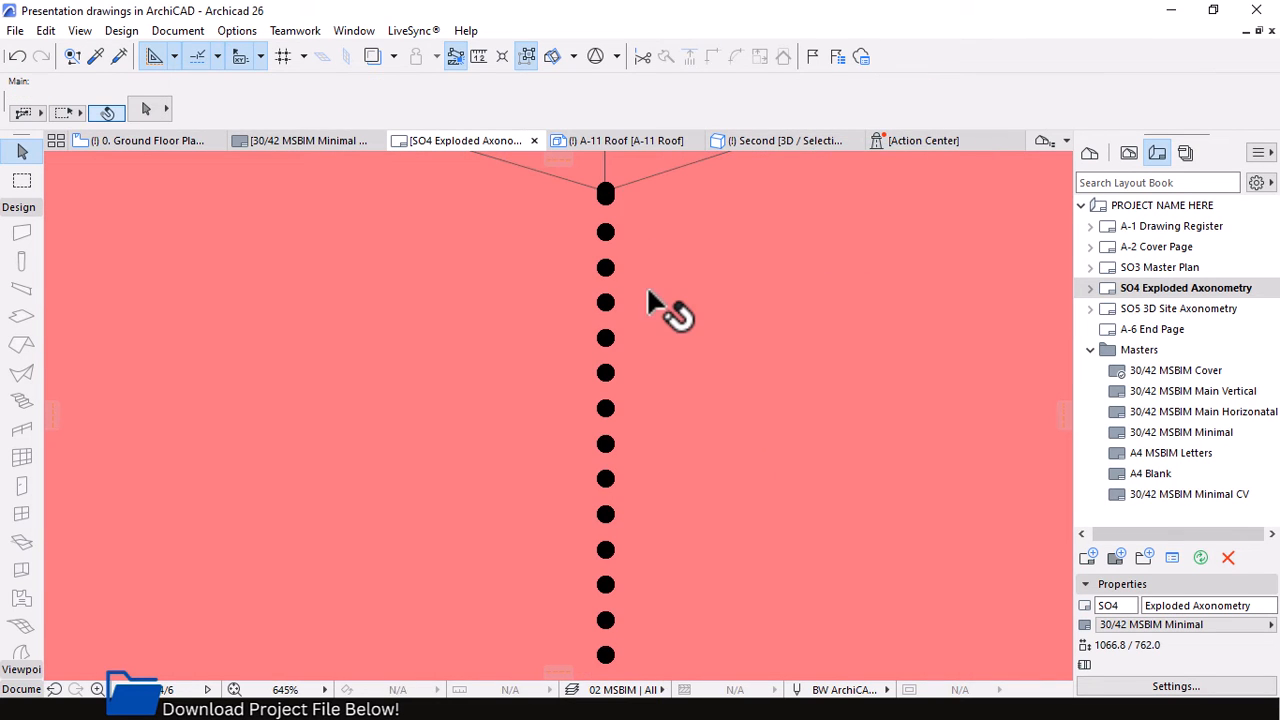
scroll(650, 300, "down", 5)
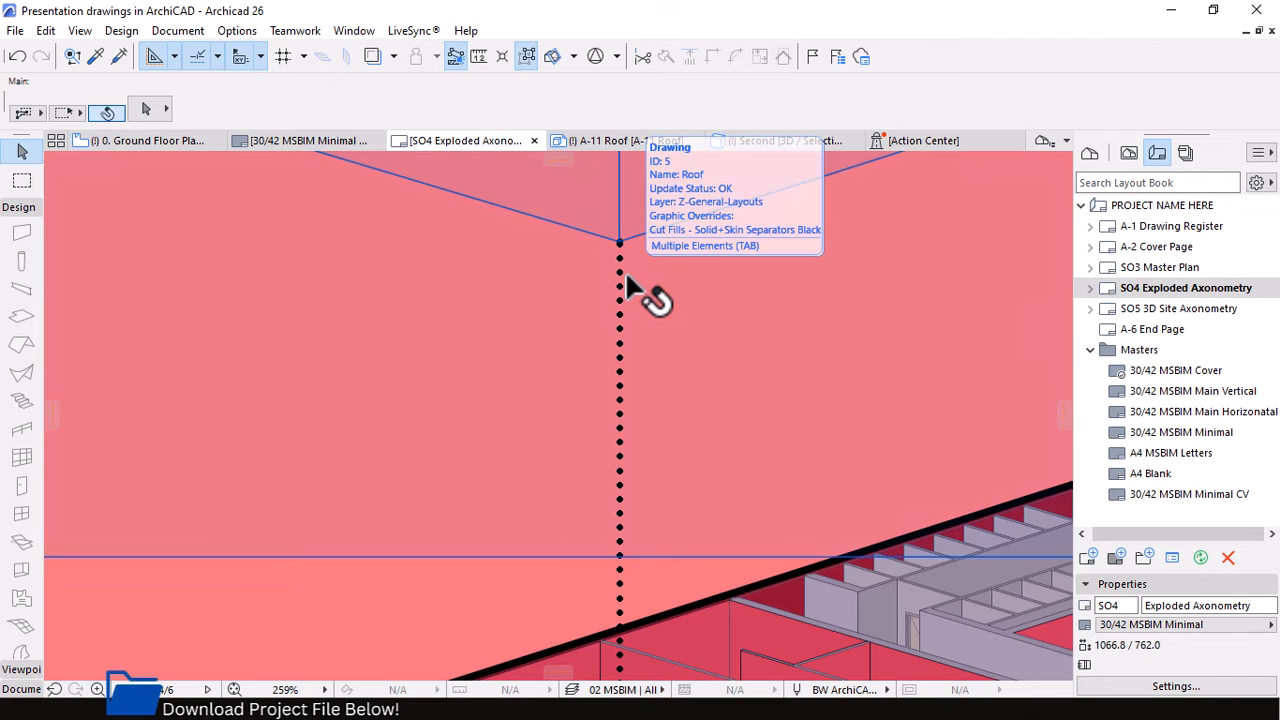
scroll(628, 287, "down", 3)
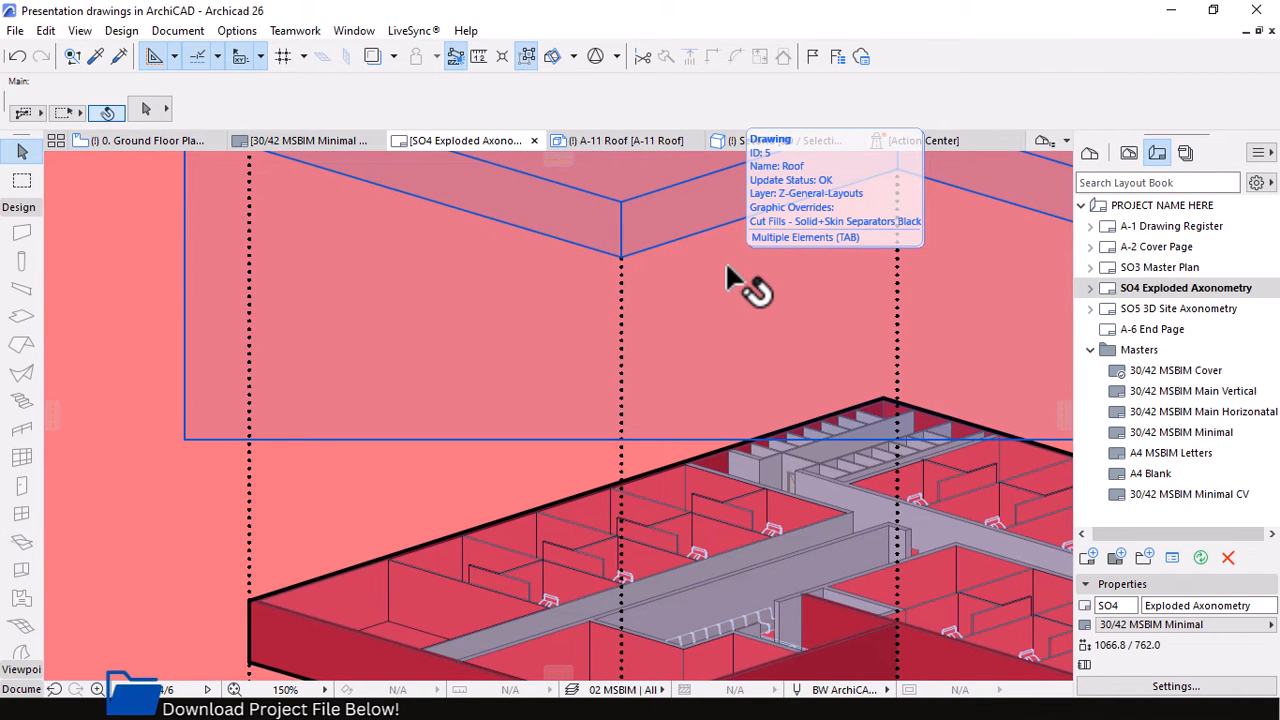
Select the roof's front-corner connector and trace its run down through the floor levels to the site drawing.
scroll(615, 334, "up", 2)
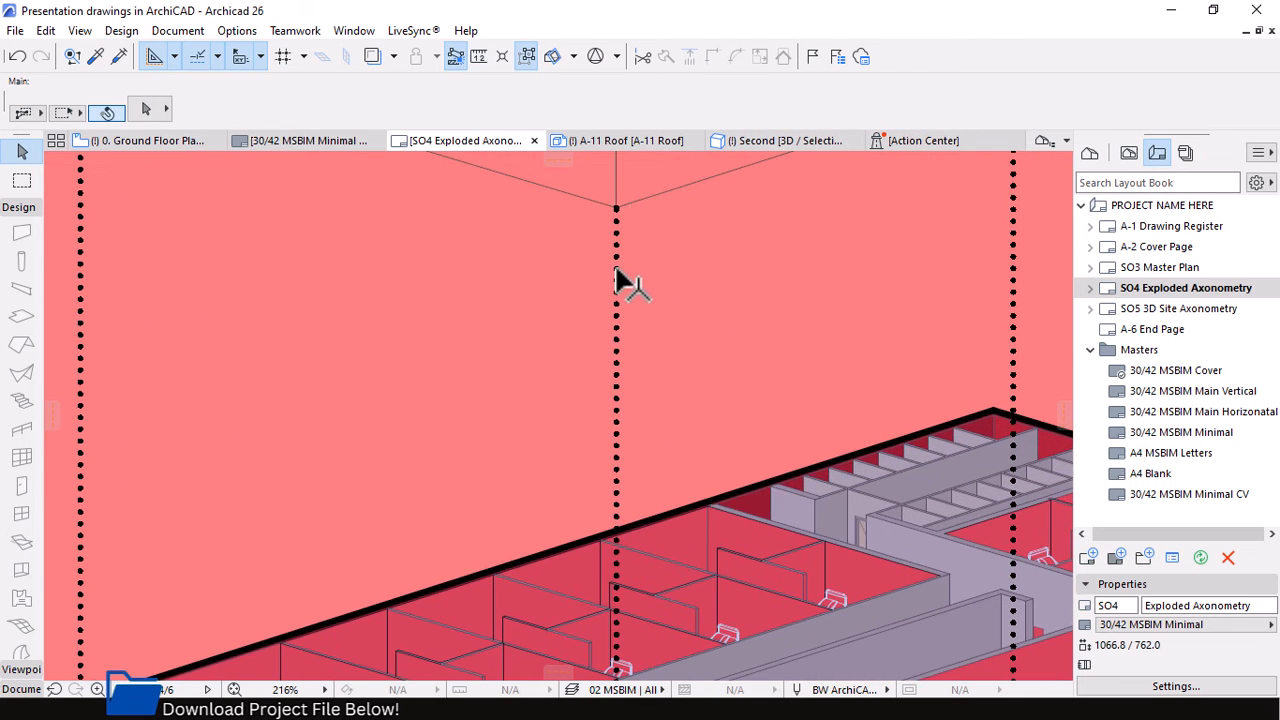
left_click(616, 283)
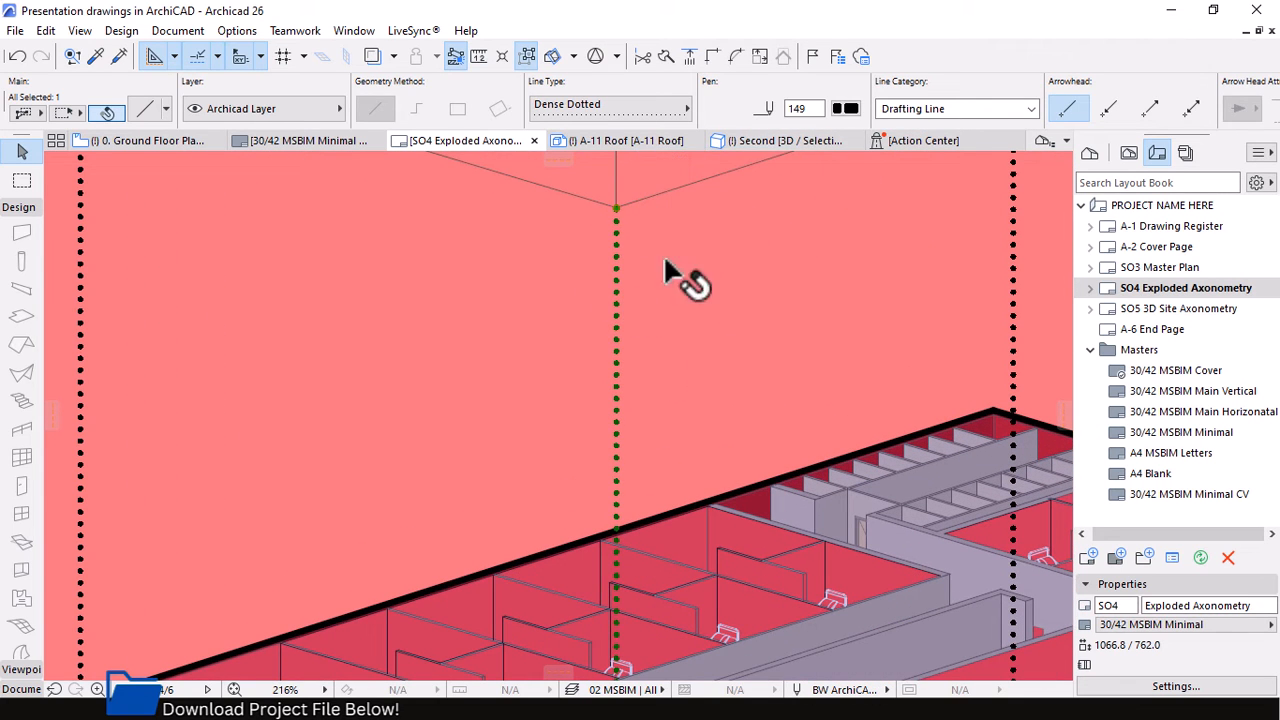
scroll(634, 283, "down", 10)
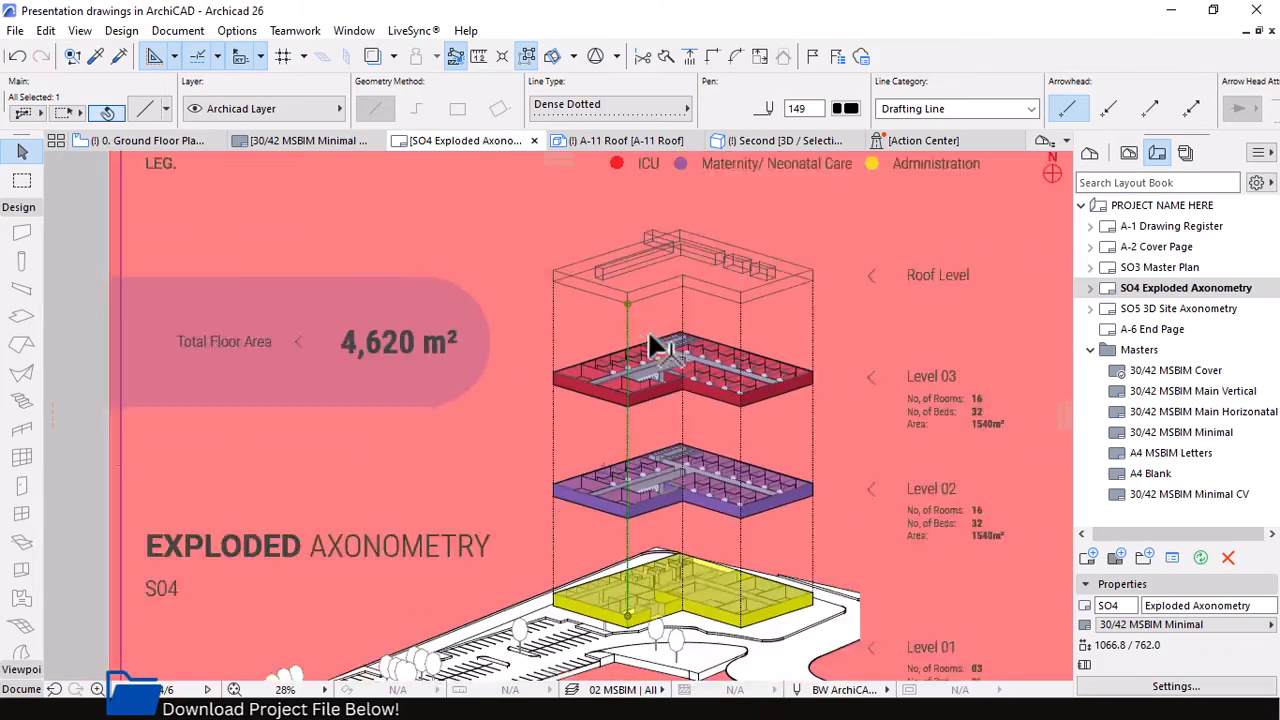
scroll(700, 355, "down", 2)
scroll(560, 575, "up", 2)
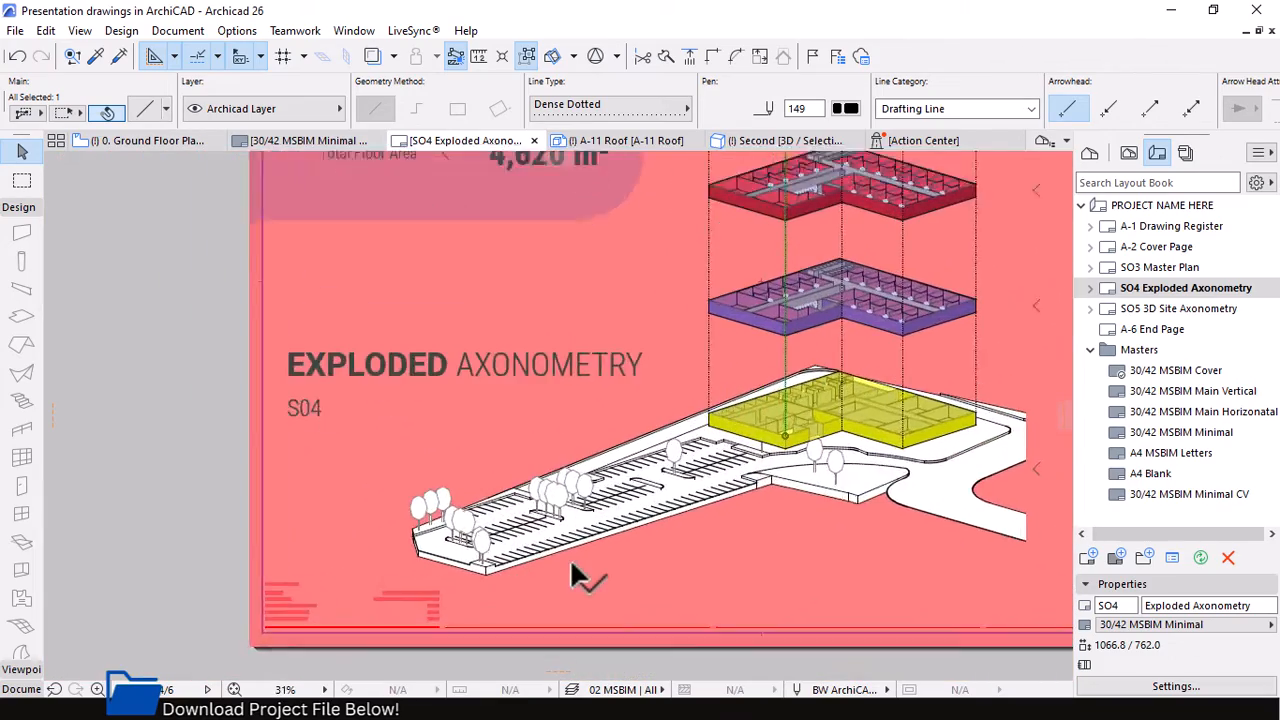
scroll(570, 575, "down", 2)
scroll(485, 500, "up", 3)
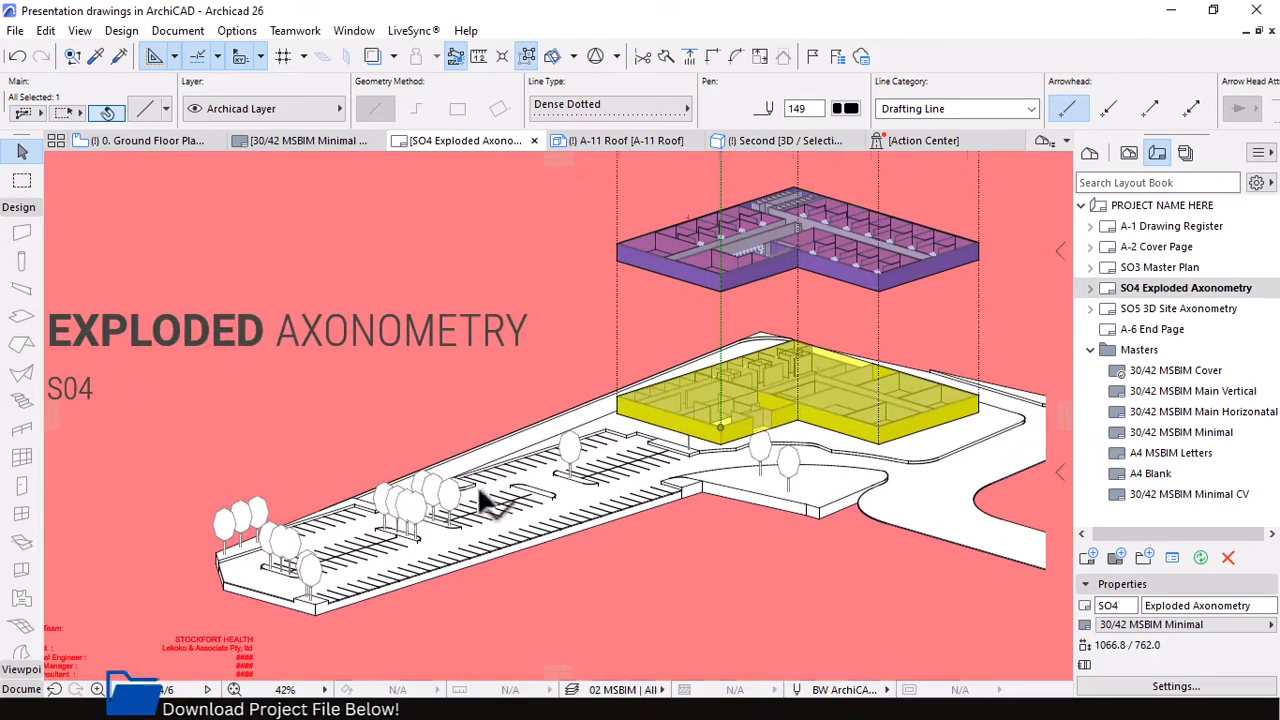
Open the source view of the Site drawing placed under the exploded levels.
left_click(565, 468)
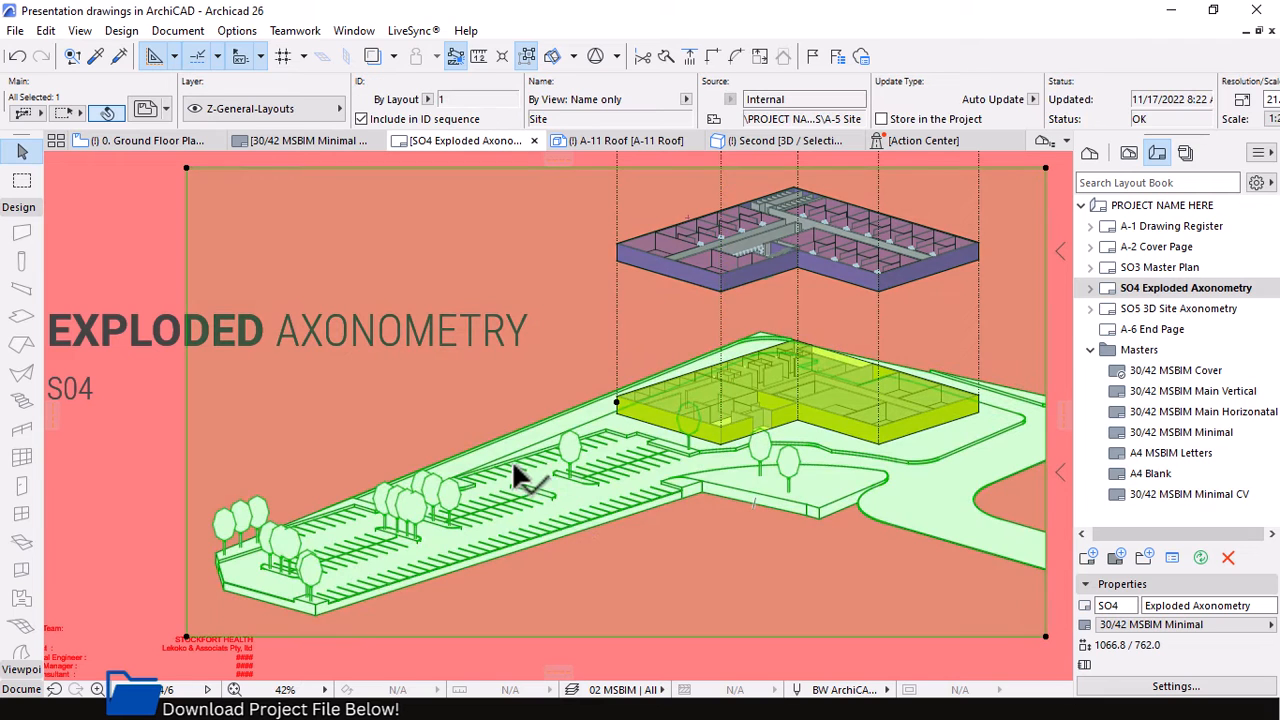
right_click(548, 458)
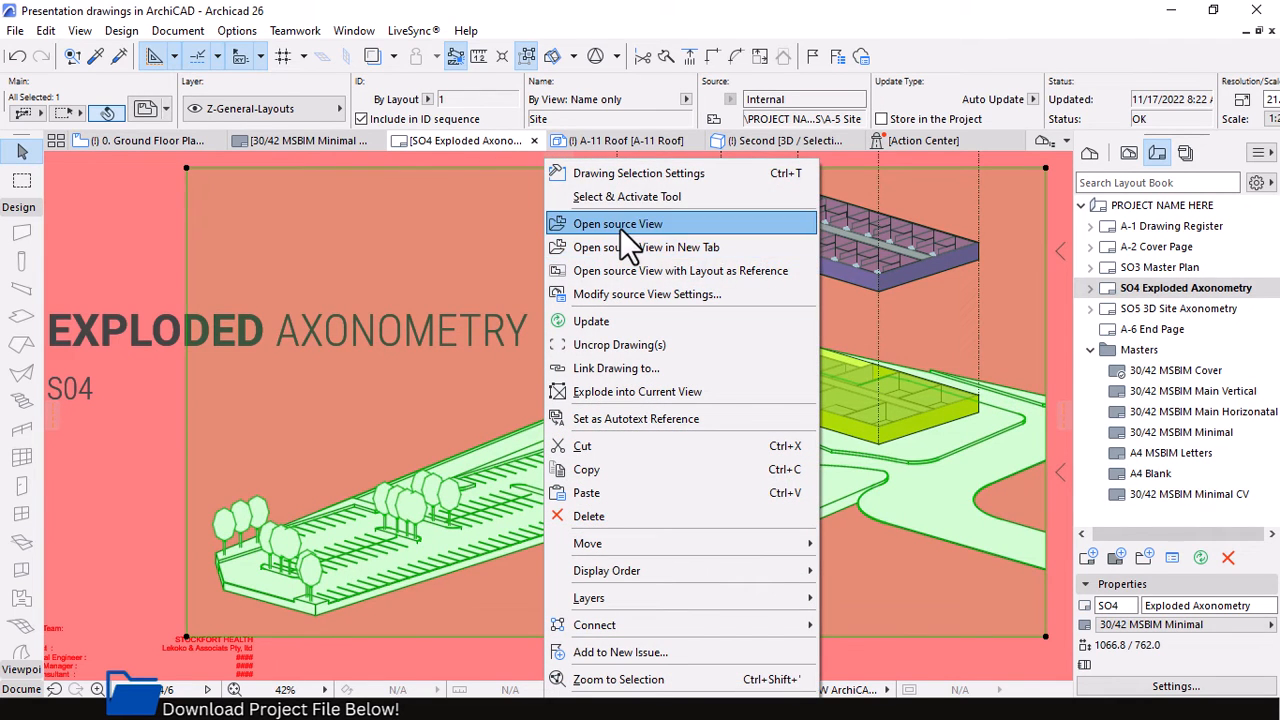
left_click(620, 226)
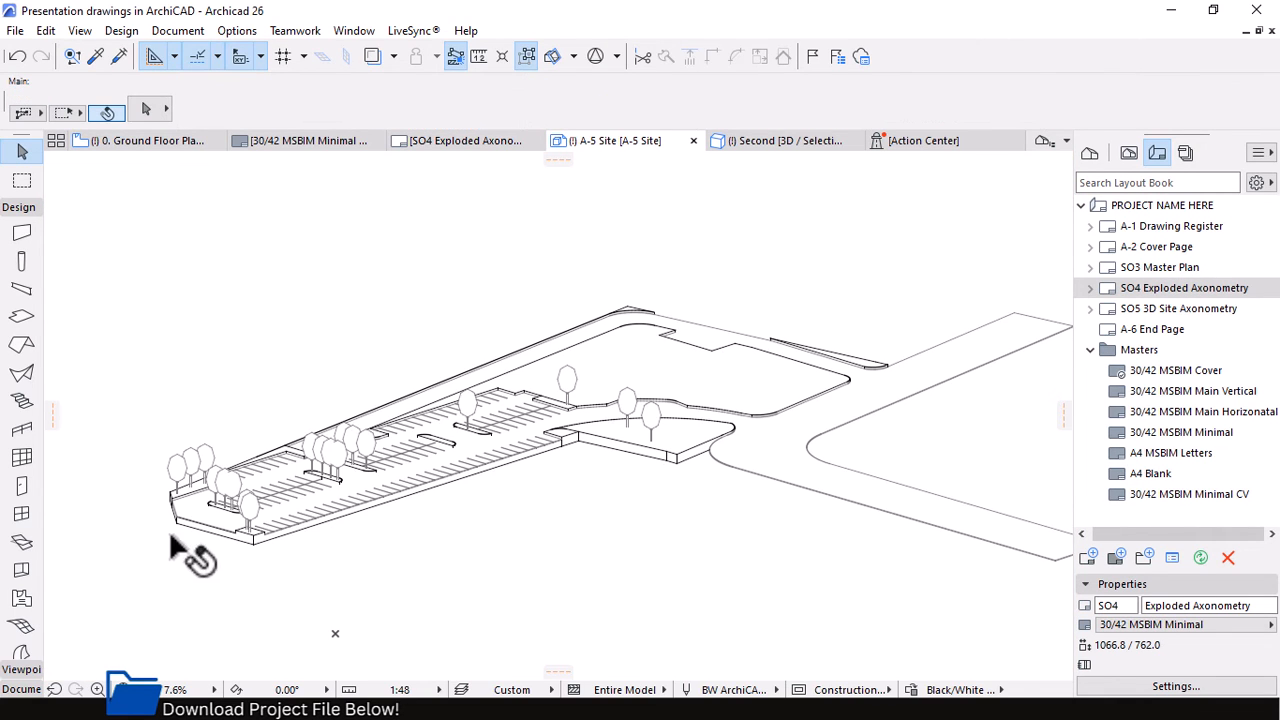
Select the tree at the parking area's front corner and open its object settings.
scroll(175, 518, "up", 8)
left_click(540, 422)
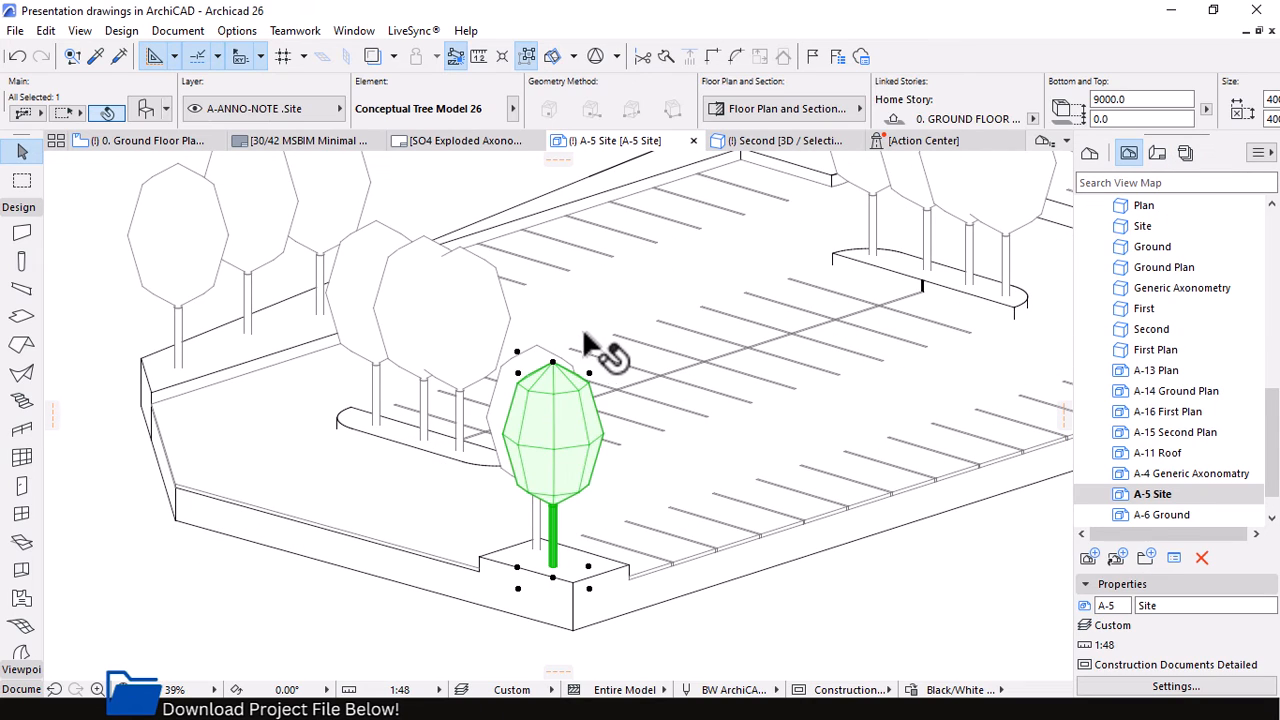
scroll(471, 534, "down", 2)
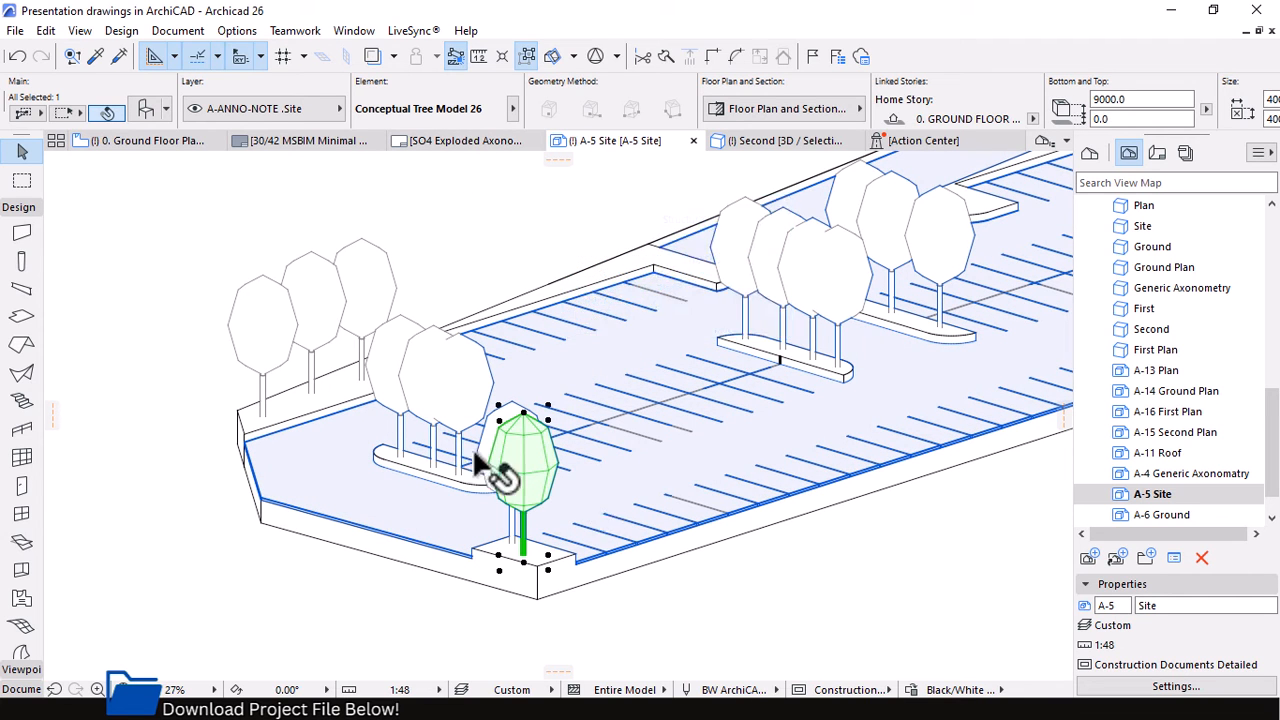
key("ctrl+t")
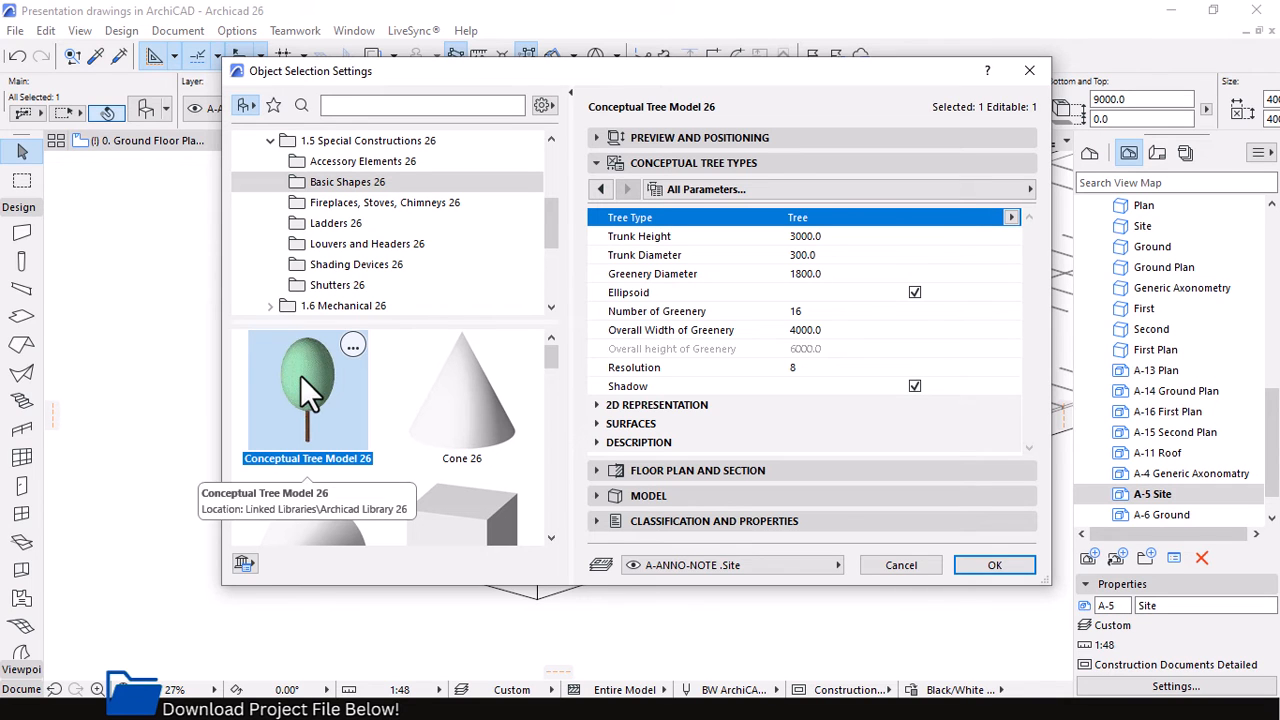
Browse the Basic Shapes 26 library folder and its place in the folder tree to locate Conceptual Tree Model 26.
scroll(347, 462, "down", 3)
scroll(346, 470, "down", 2)
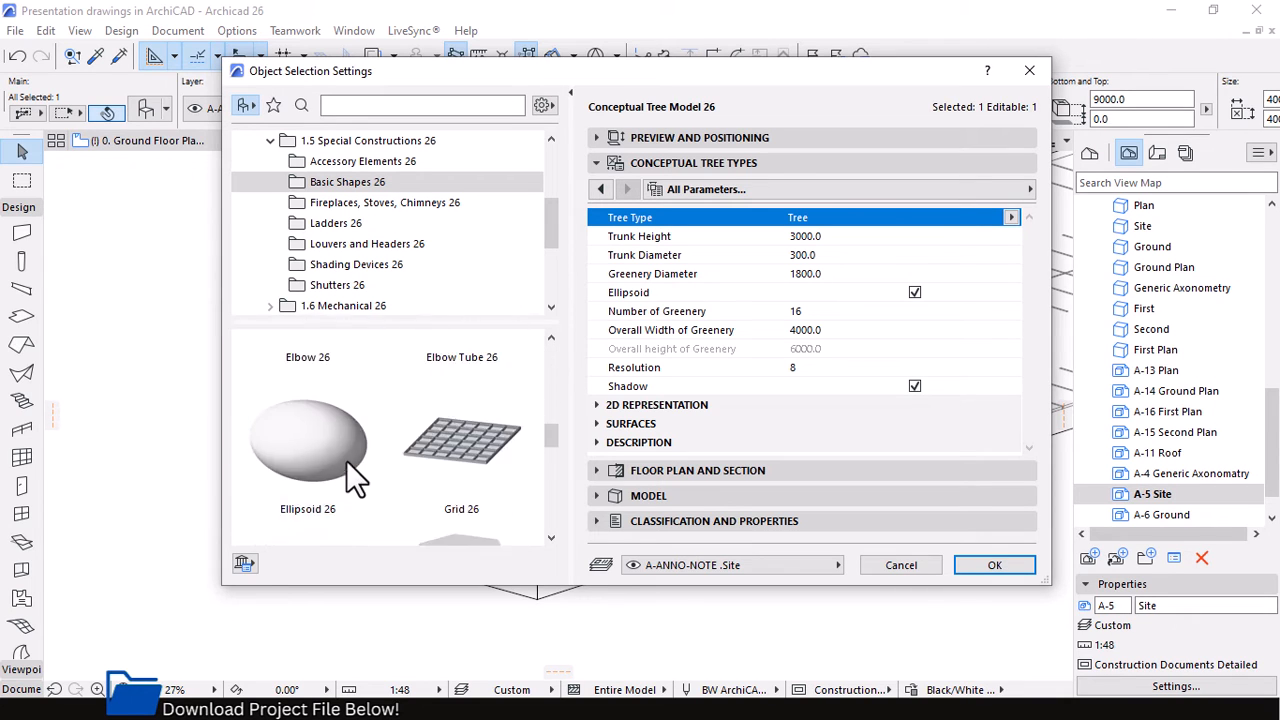
scroll(350, 480, "up", 5)
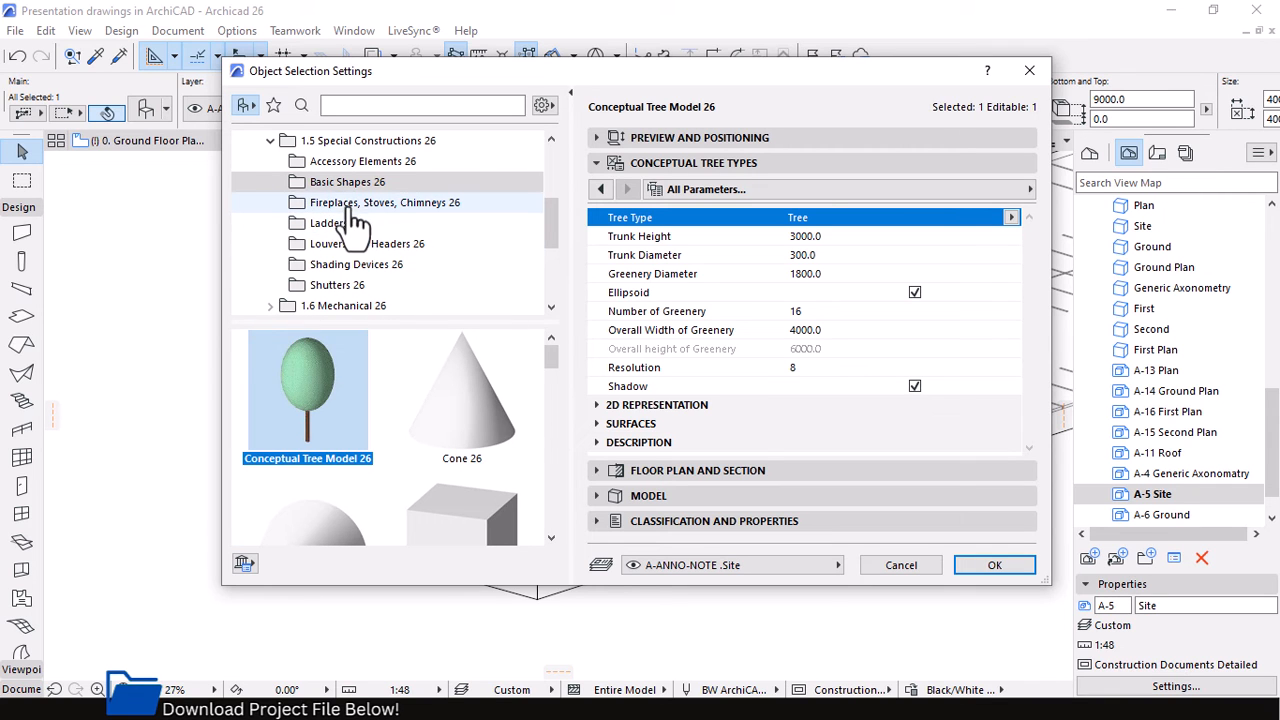
scroll(343, 210, "up", 3)
scroll(335, 220, "down", 2)
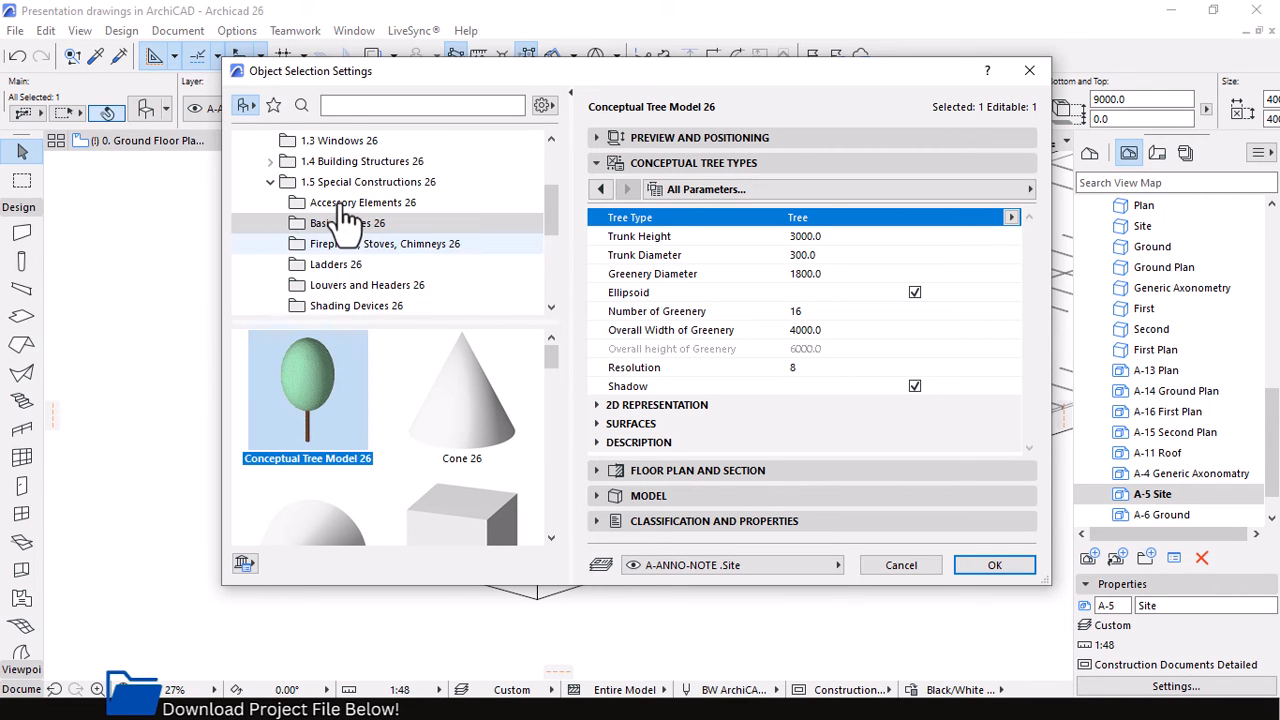
Check the Tree Type options of Conceptual Tree Model 26 and close the object settings without changes.
left_click_drag(689, 84, 649, 533)
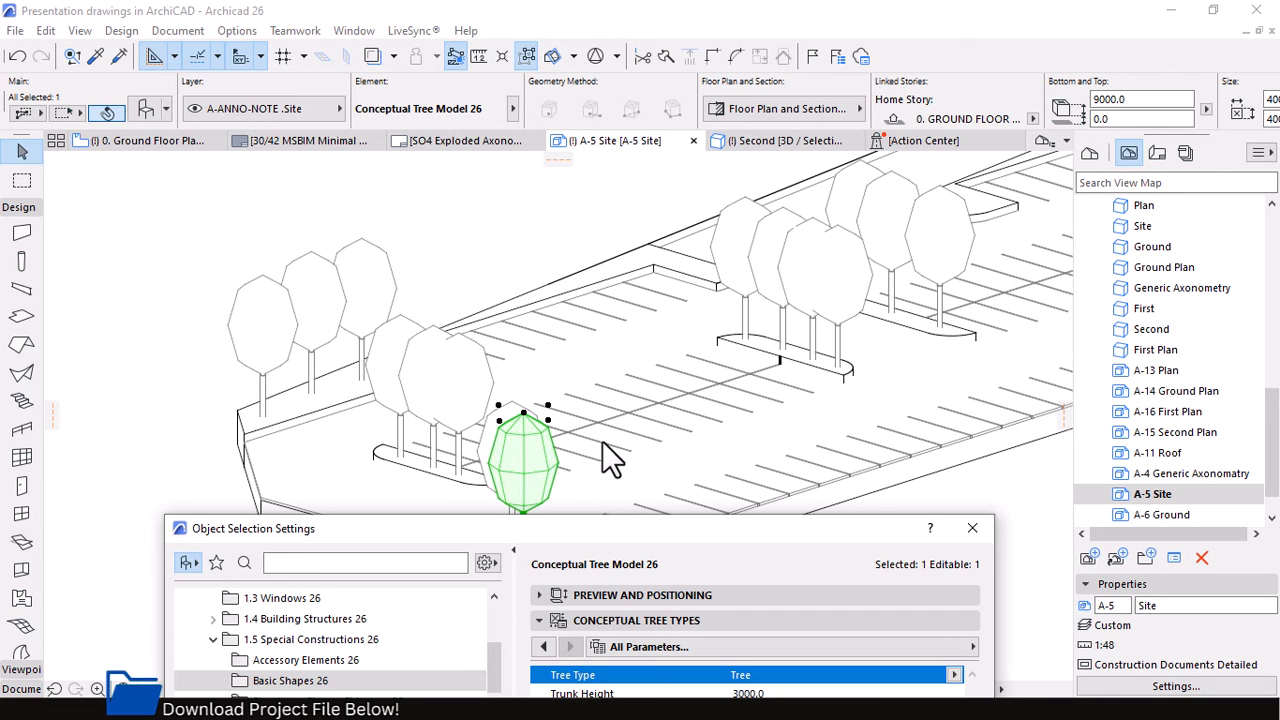
left_click_drag(581, 528, 611, 419)
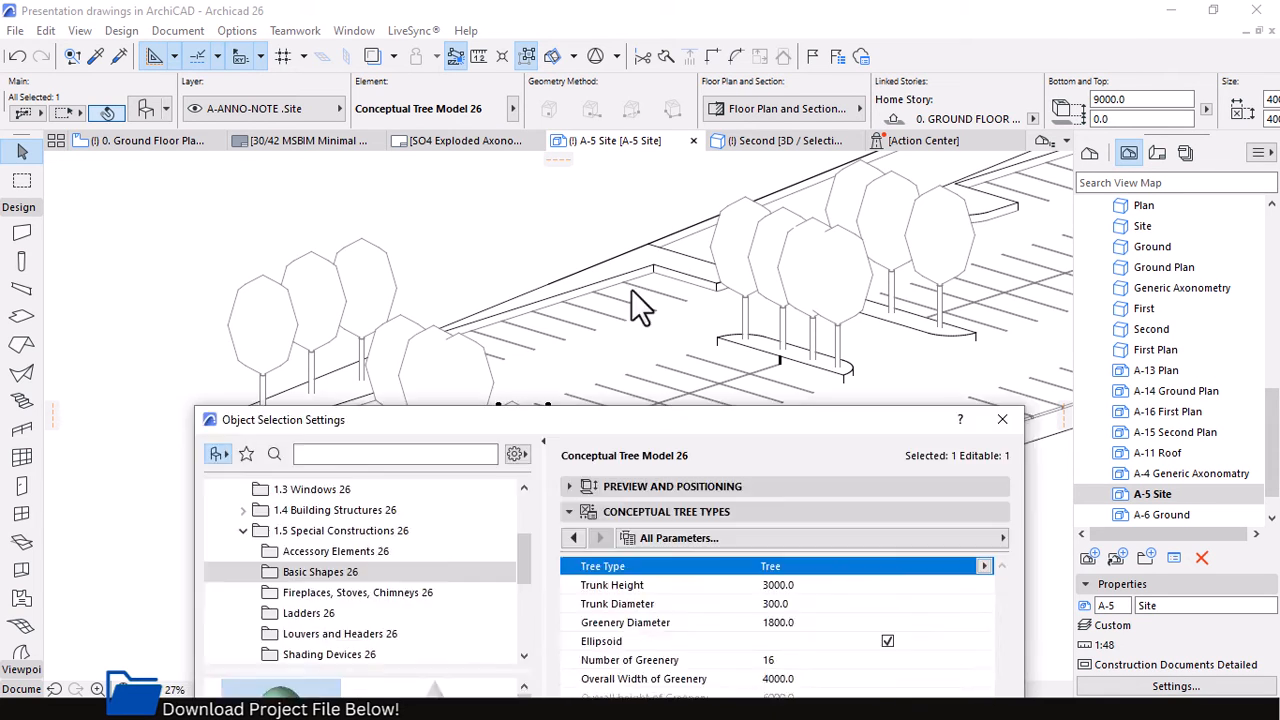
left_click_drag(631, 289, 637, 208)
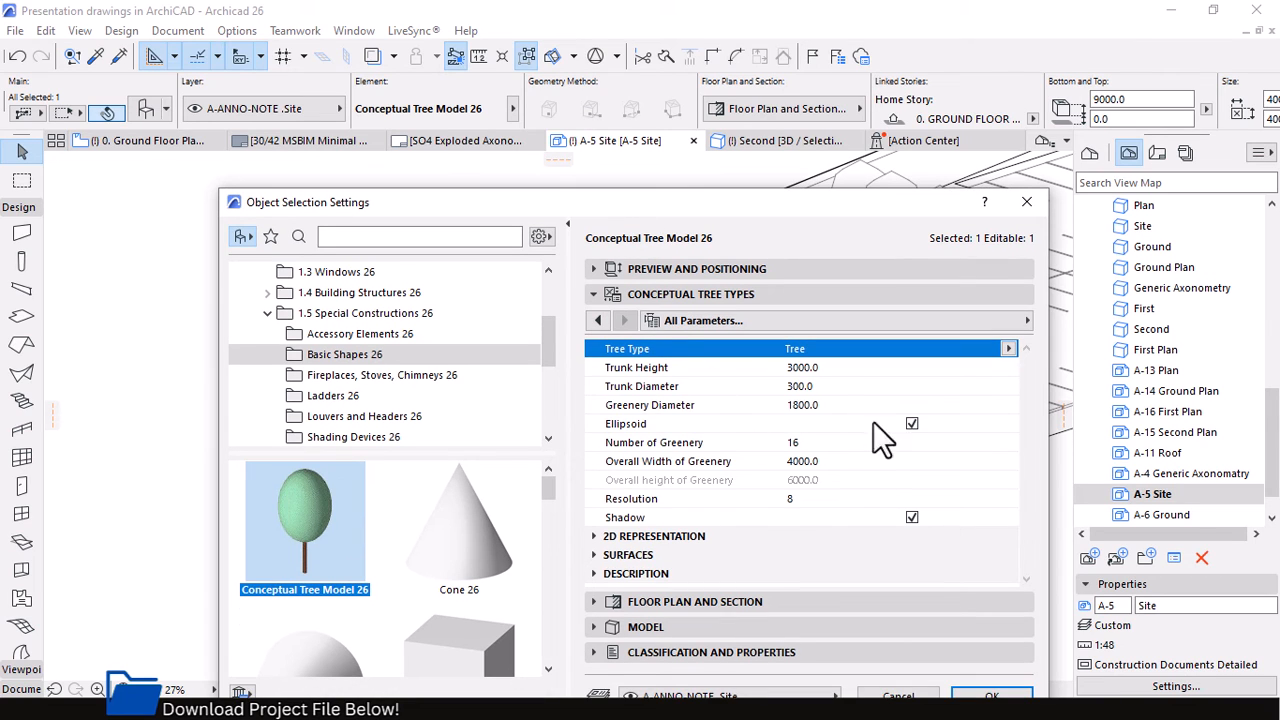
left_click(1009, 348)
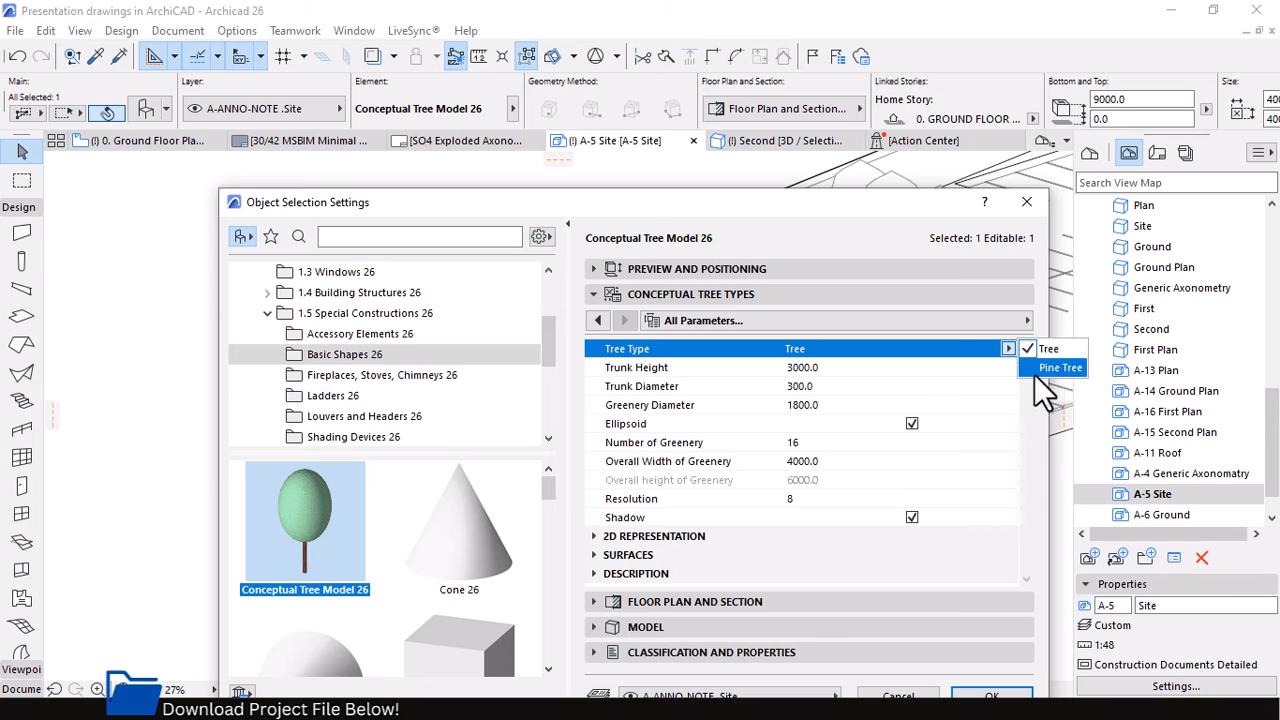
left_click(776, 488)
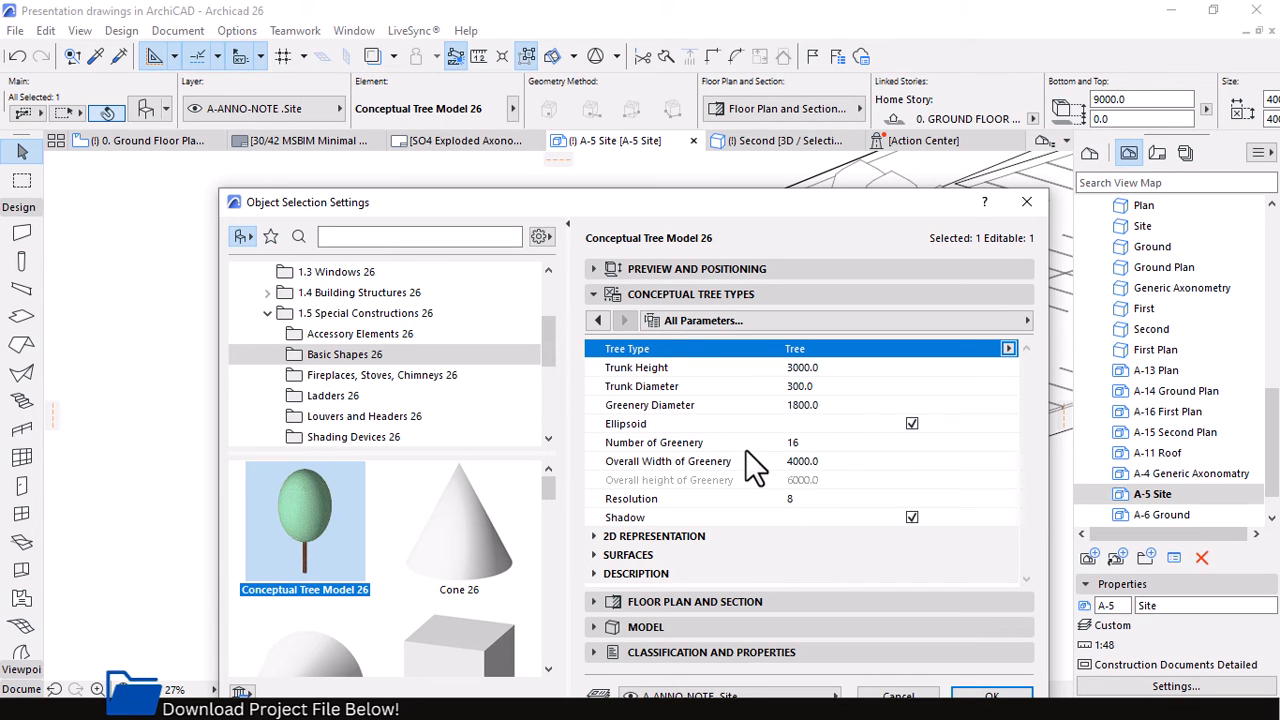
left_click(878, 695)
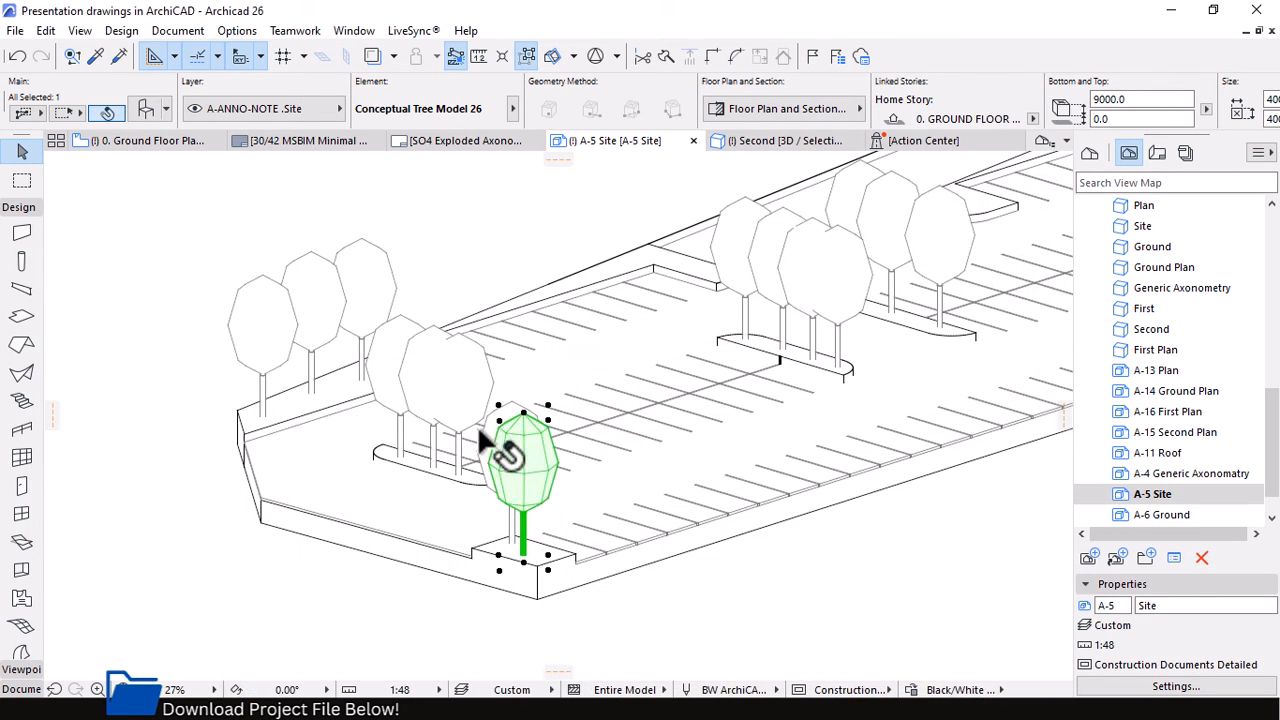
Deselect the tree and examine how the conceptual trees are distributed around the parking area and entrance island.
scroll(410, 485, "down", 5)
left_click(670, 568)
scroll(400, 440, "down", 1)
scroll(398, 402, "down", 5)
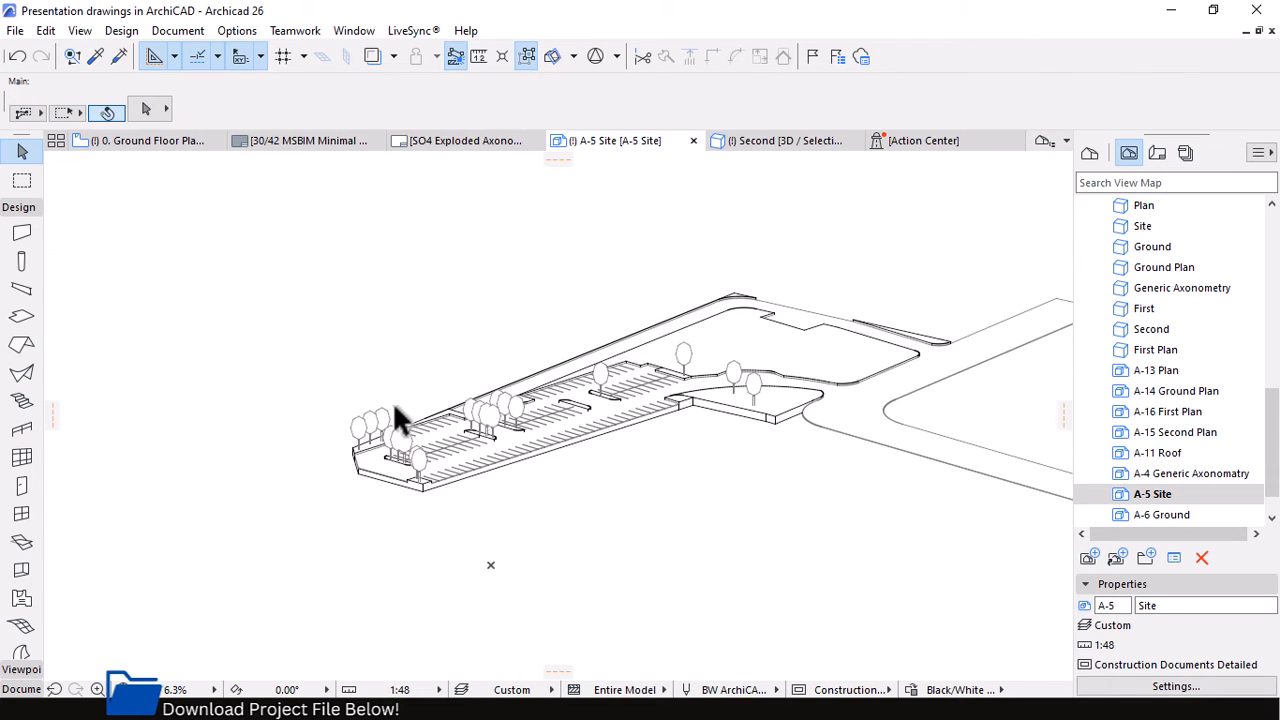
scroll(652, 382, "up", 4)
scroll(612, 378, "up", 5)
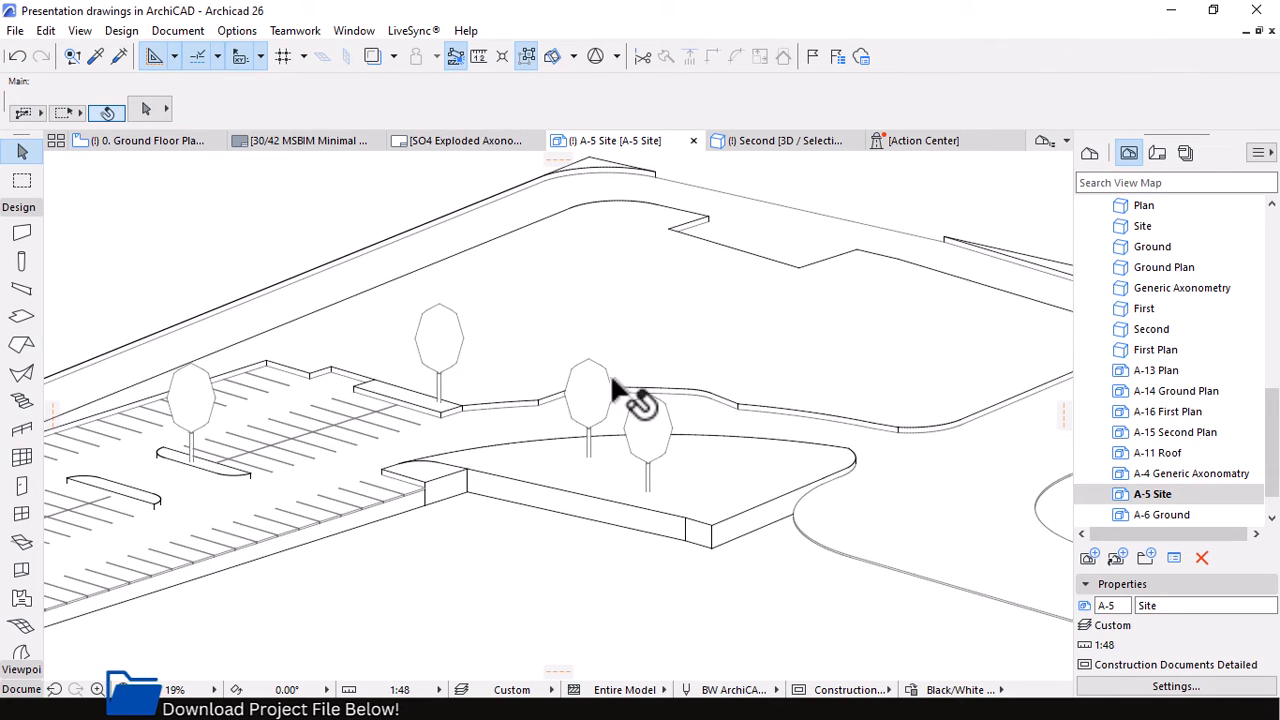
Return to the SO4 Exploded Axonometry layout, deselect the site drawing, and examine the full sheet with its floor-area callout.
left_click(486, 140)
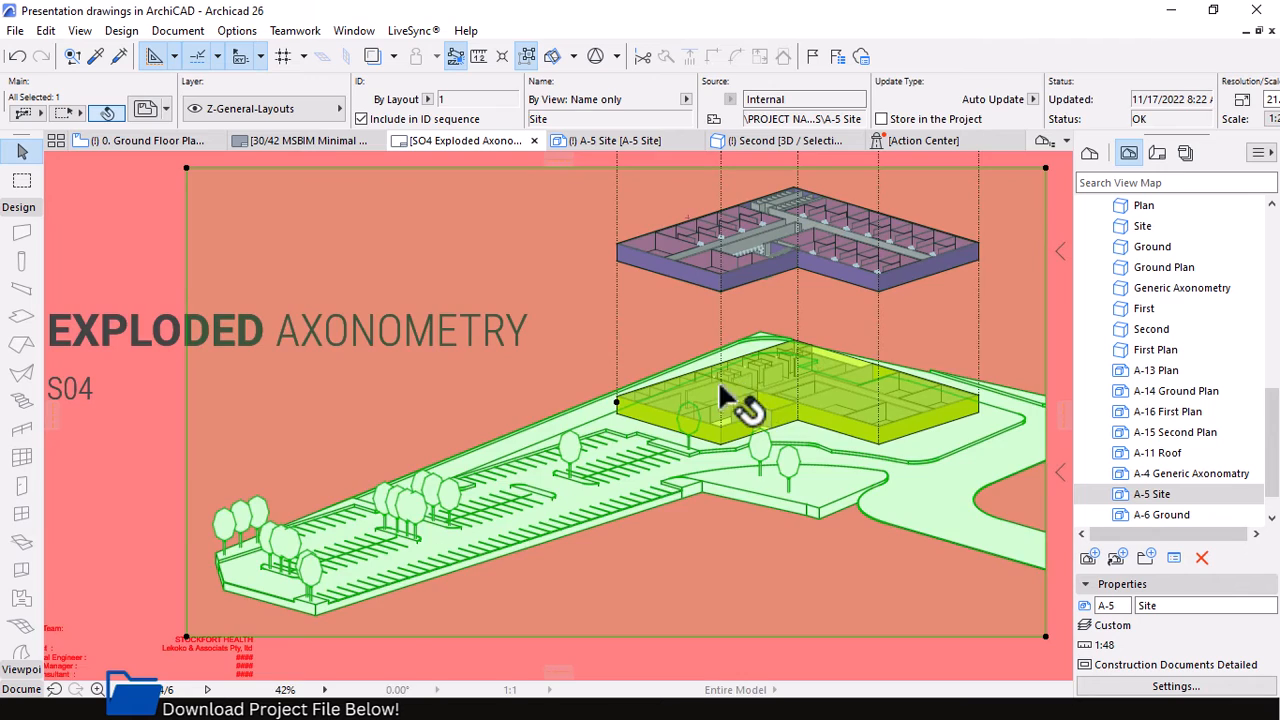
scroll(550, 380, "down", 5)
left_click(702, 600)
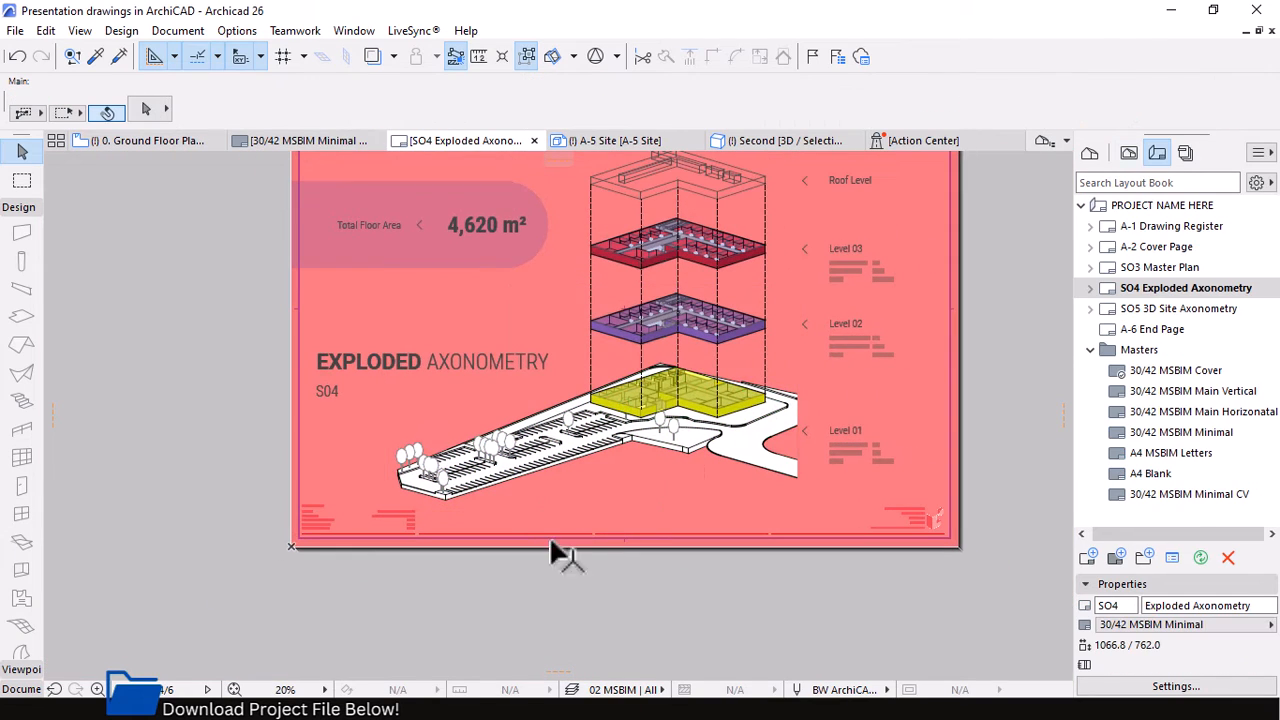
scroll(645, 600, "down", 1)
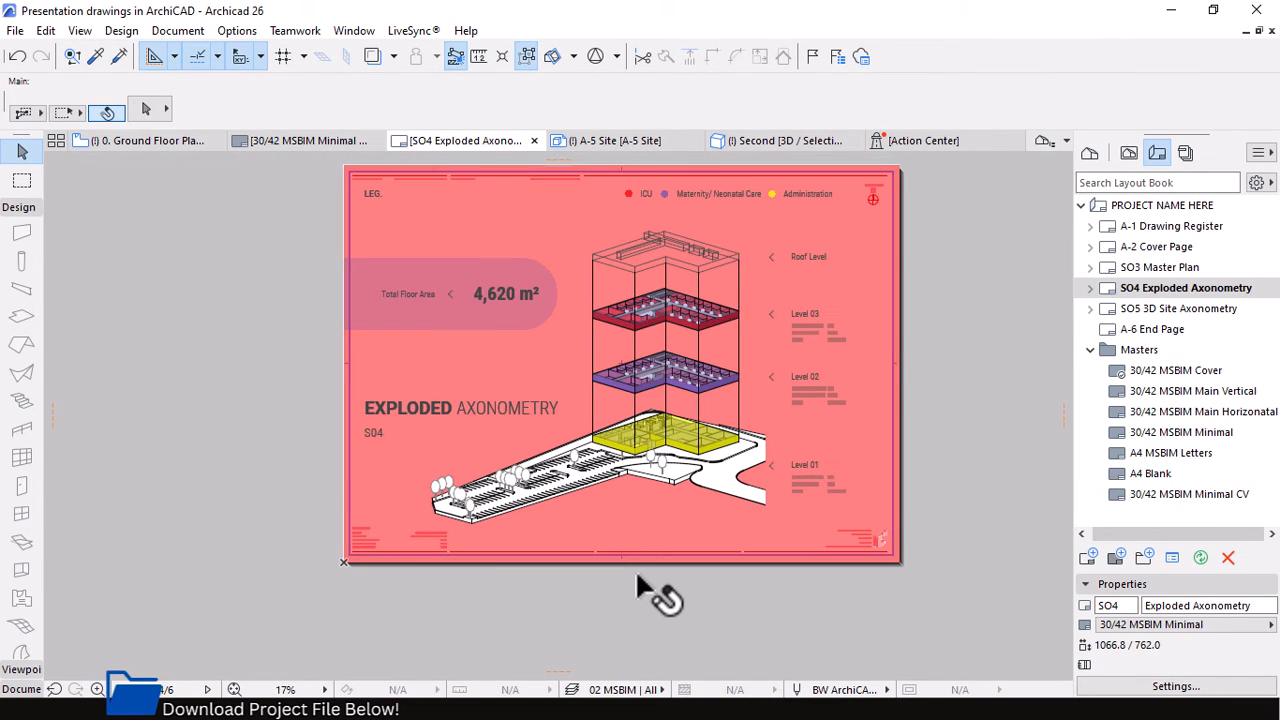
scroll(429, 214, "up", 2)
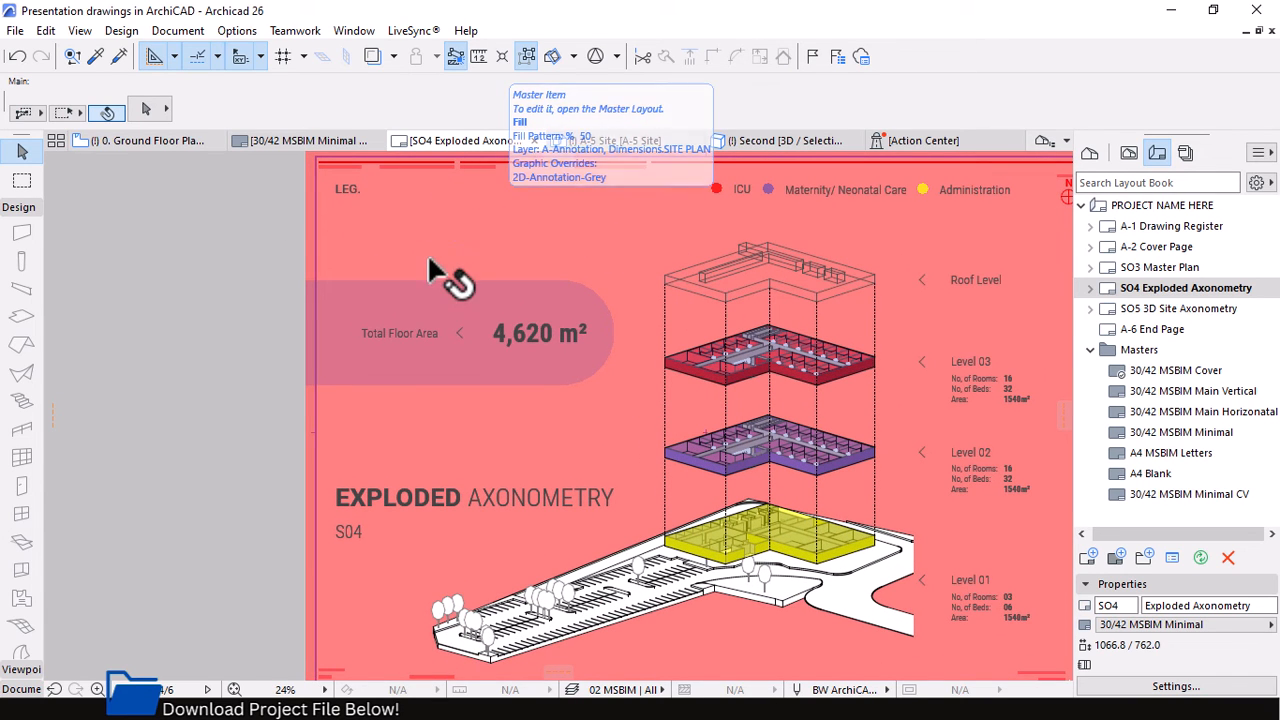
scroll(427, 253, "down", 1)
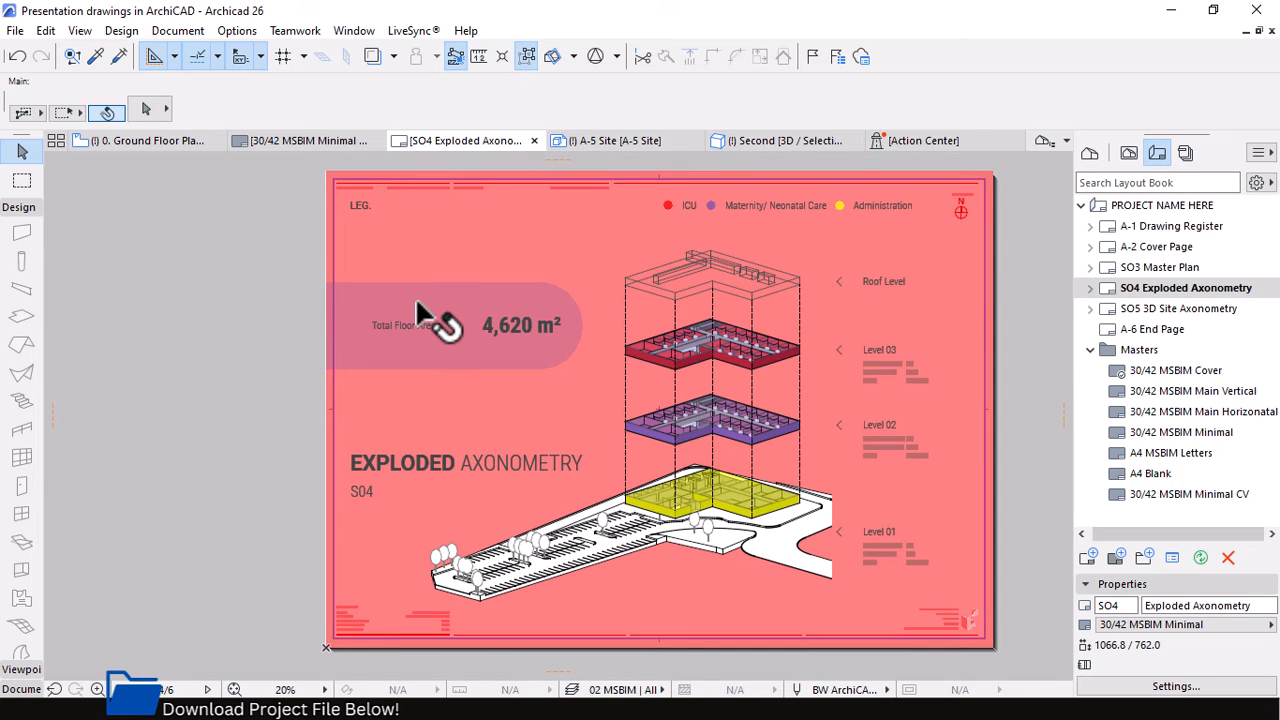
scroll(415, 296, "down", 1)
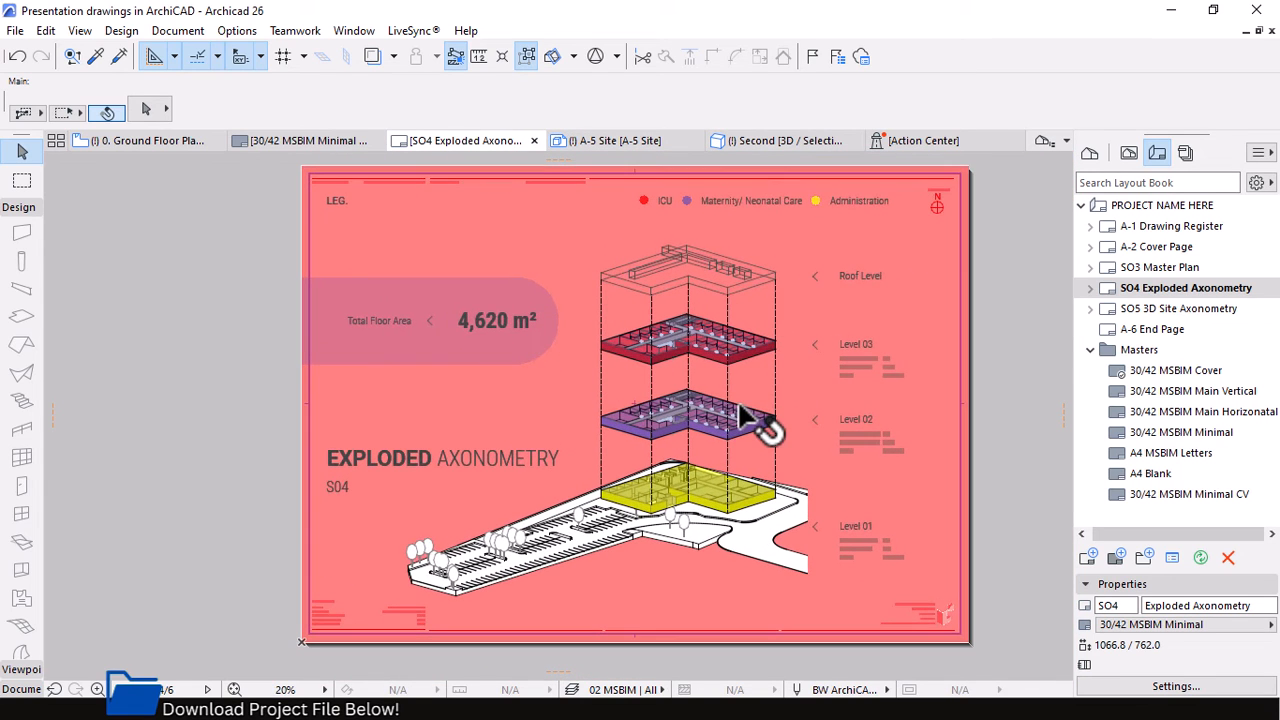
Open the SO5 3D Site Axonometry layout and examine the coloured floor levels and the roof lifted above the building.
left_click(1153, 309)
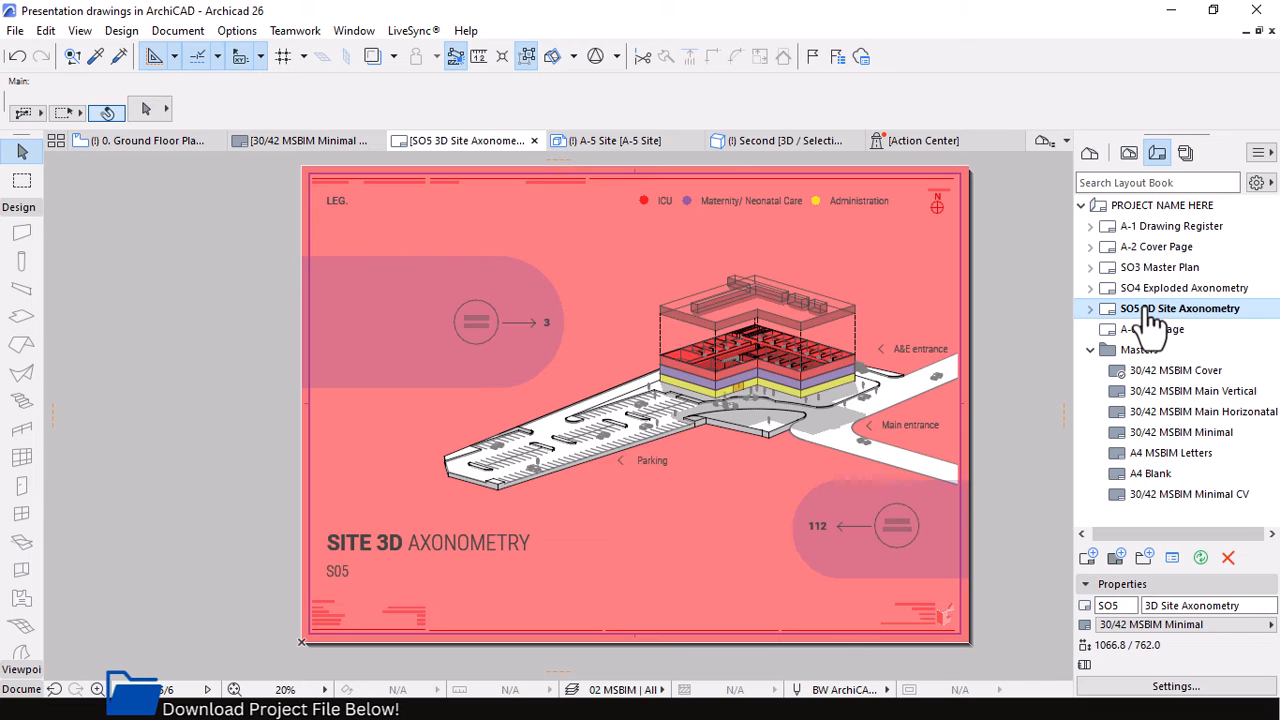
scroll(818, 333, "up", 2)
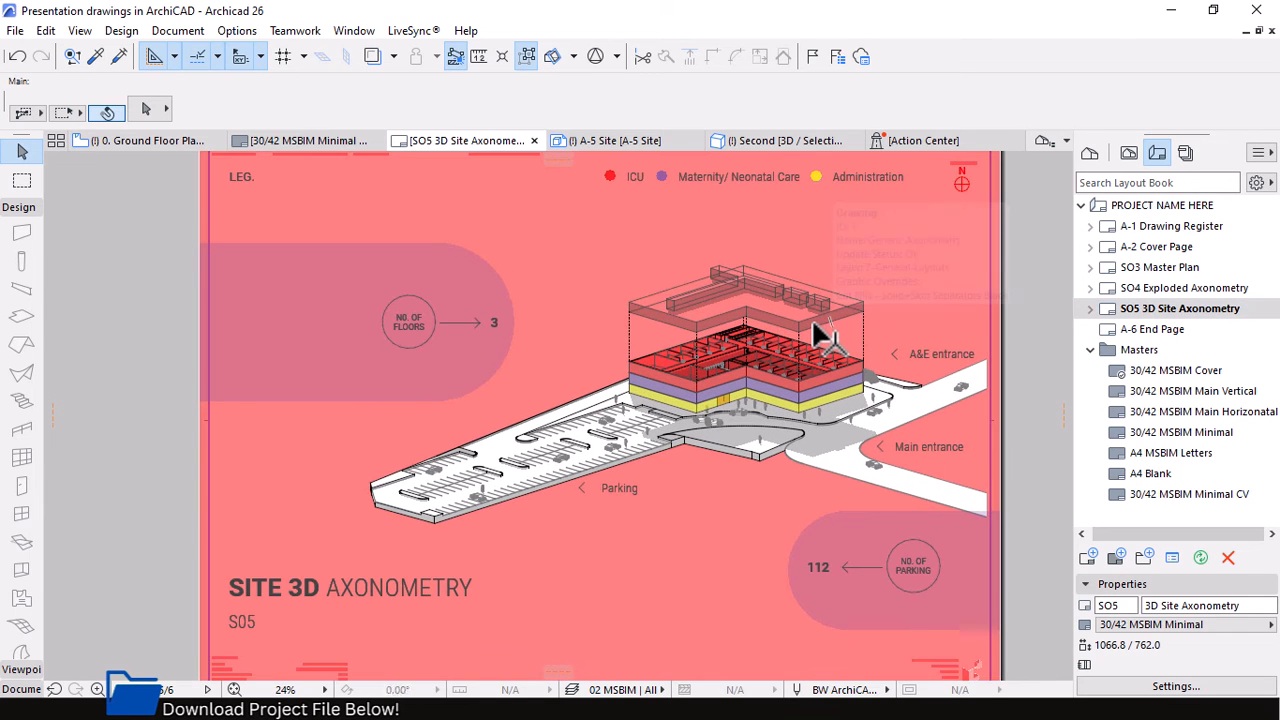
left_click(818, 333)
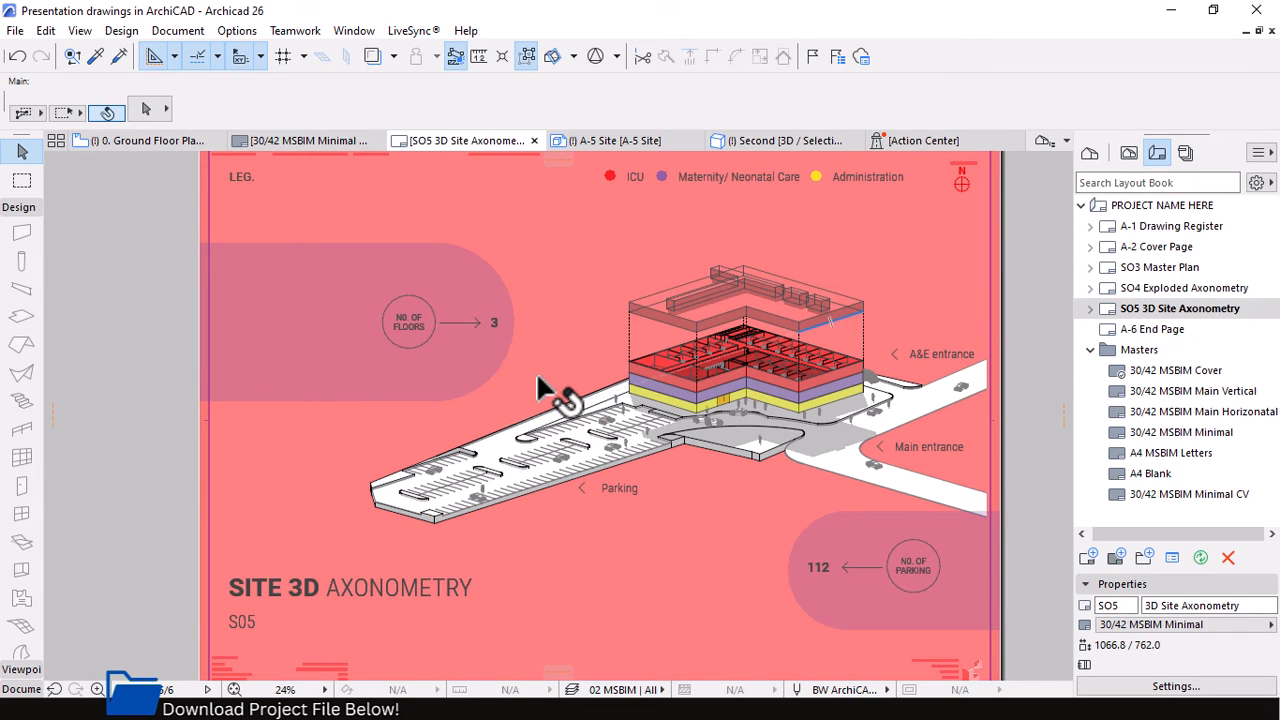
scroll(859, 316, "up", 6)
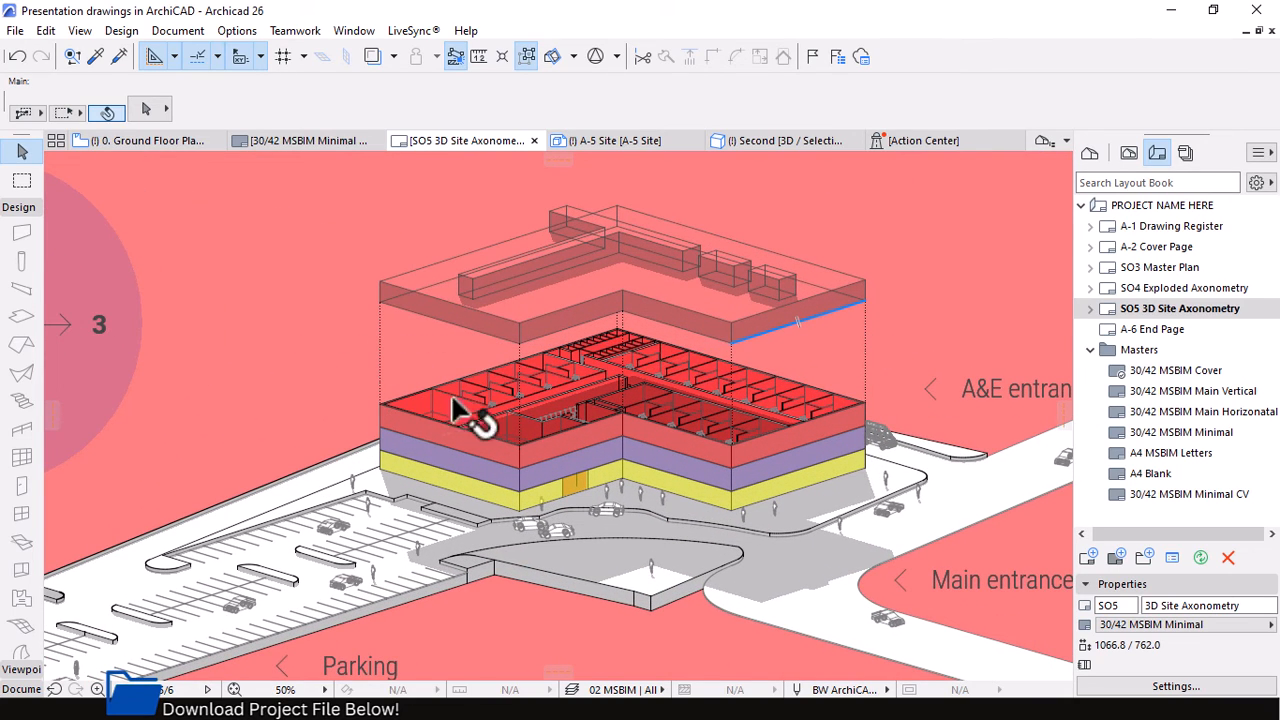
scroll(457, 403, "down", 2)
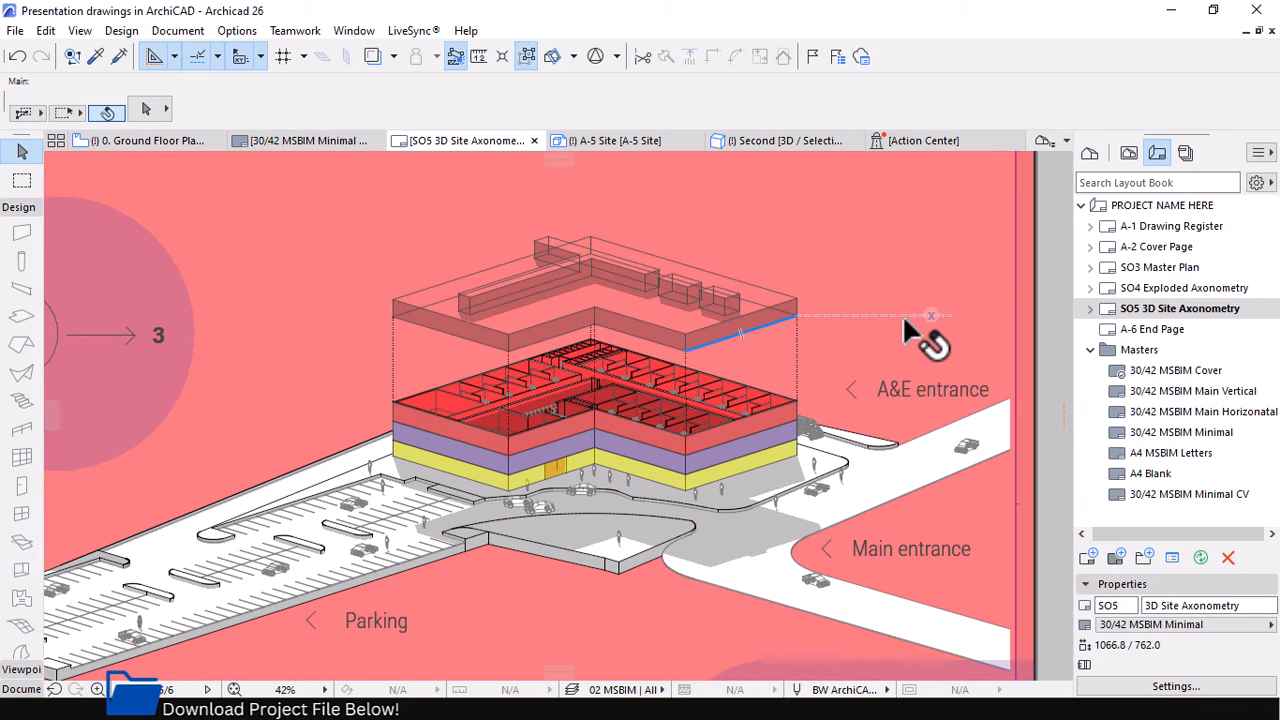
scroll(863, 285, "down", 4)
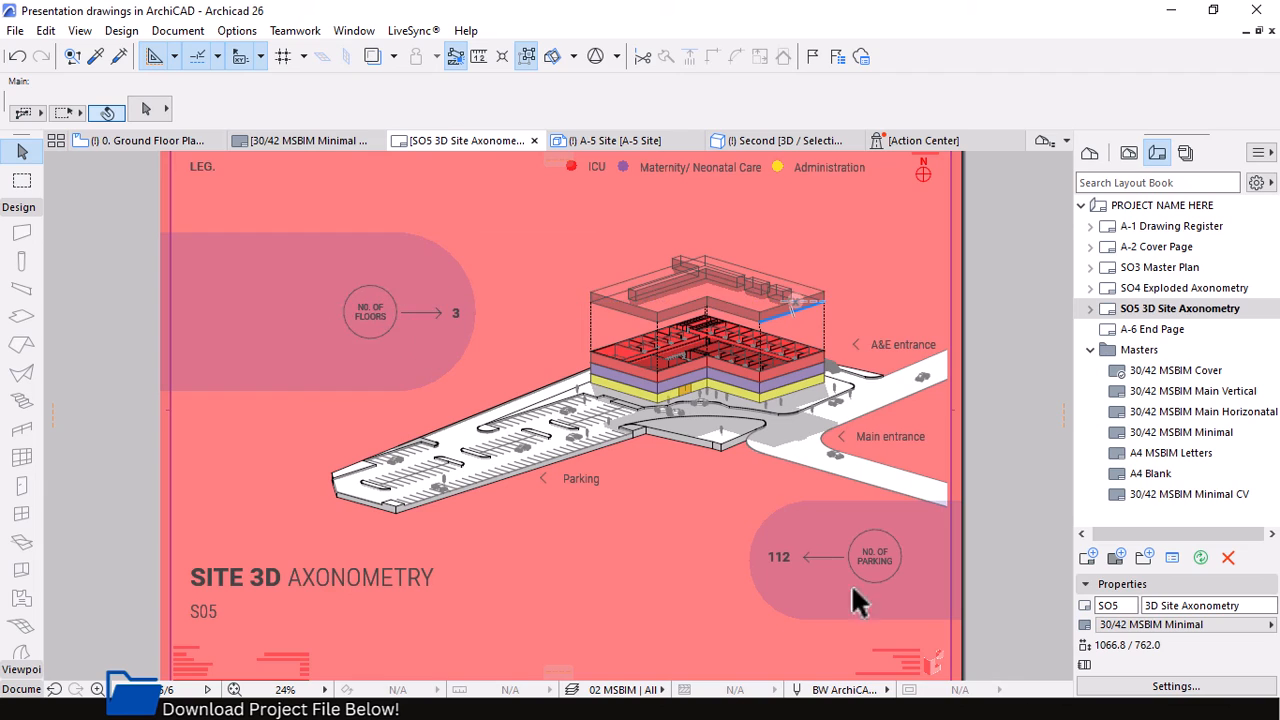
Select the parking-count callout's background fill and compare it with the number-of-floors callout and the sheet's legend.
scroll(788, 542, "down", 2)
scroll(727, 300, "up", 3)
scroll(652, 216, "down", 3)
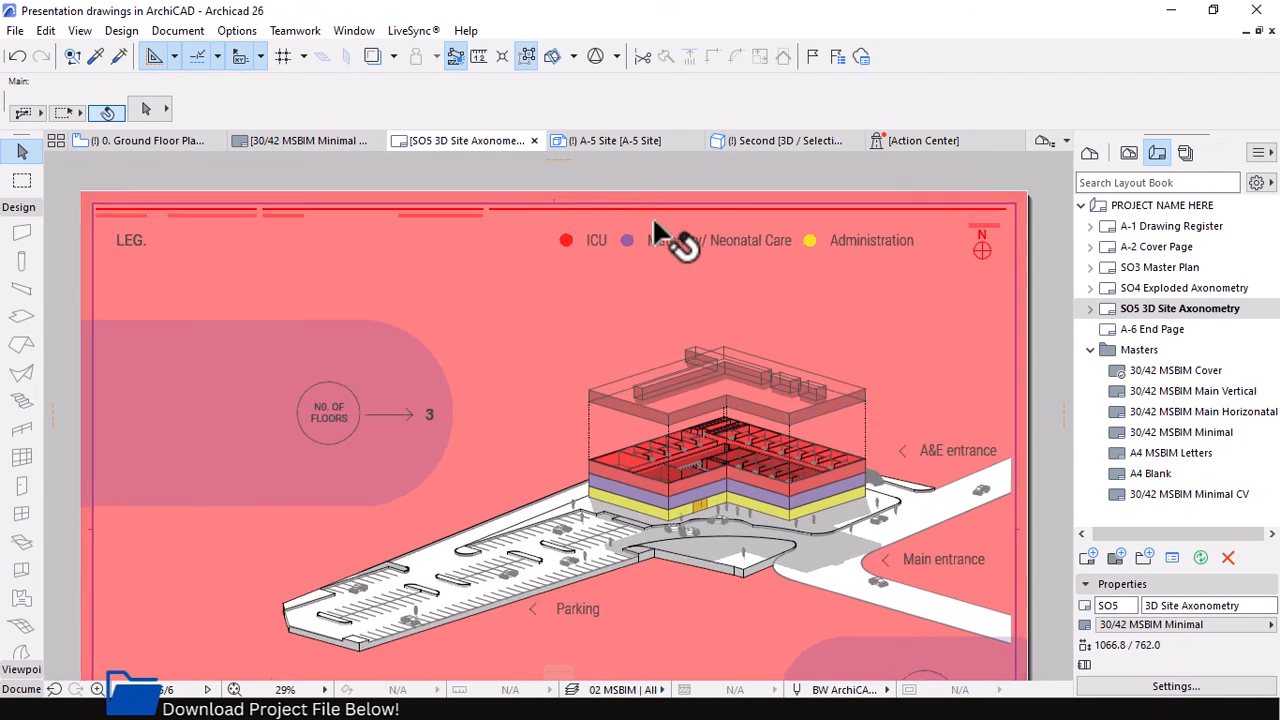
scroll(725, 512, "up", 2)
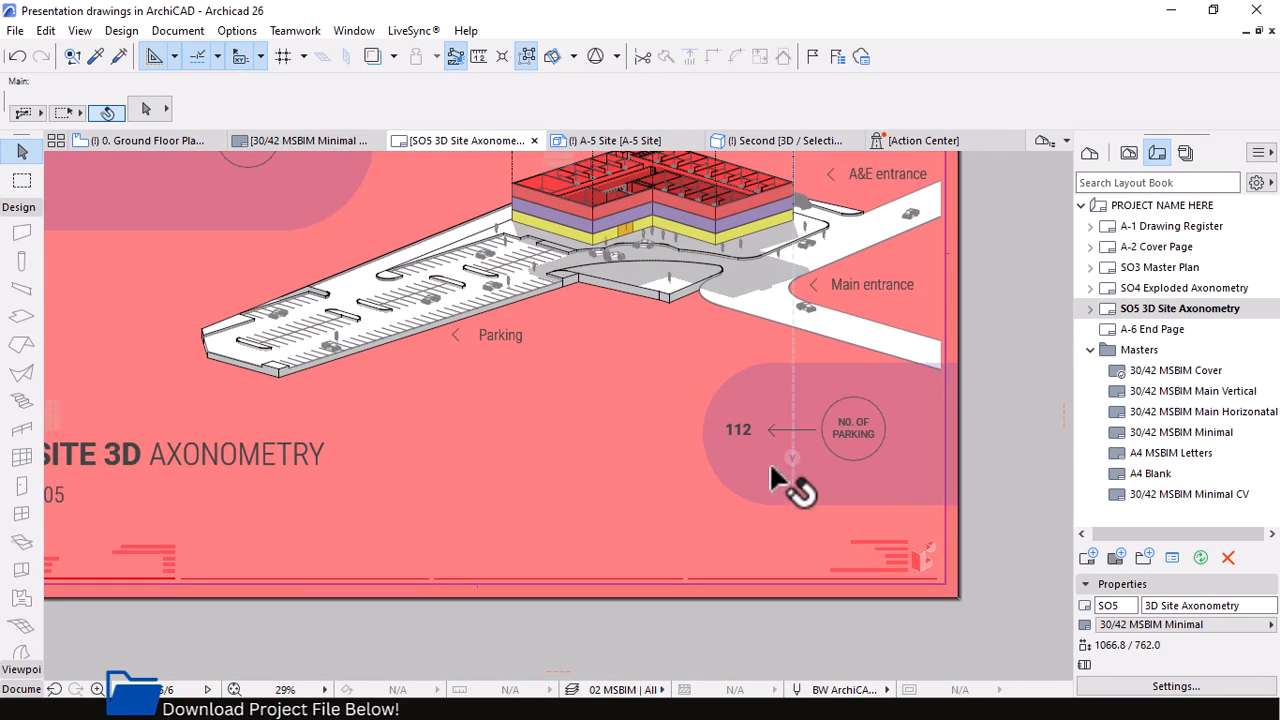
left_click(794, 486)
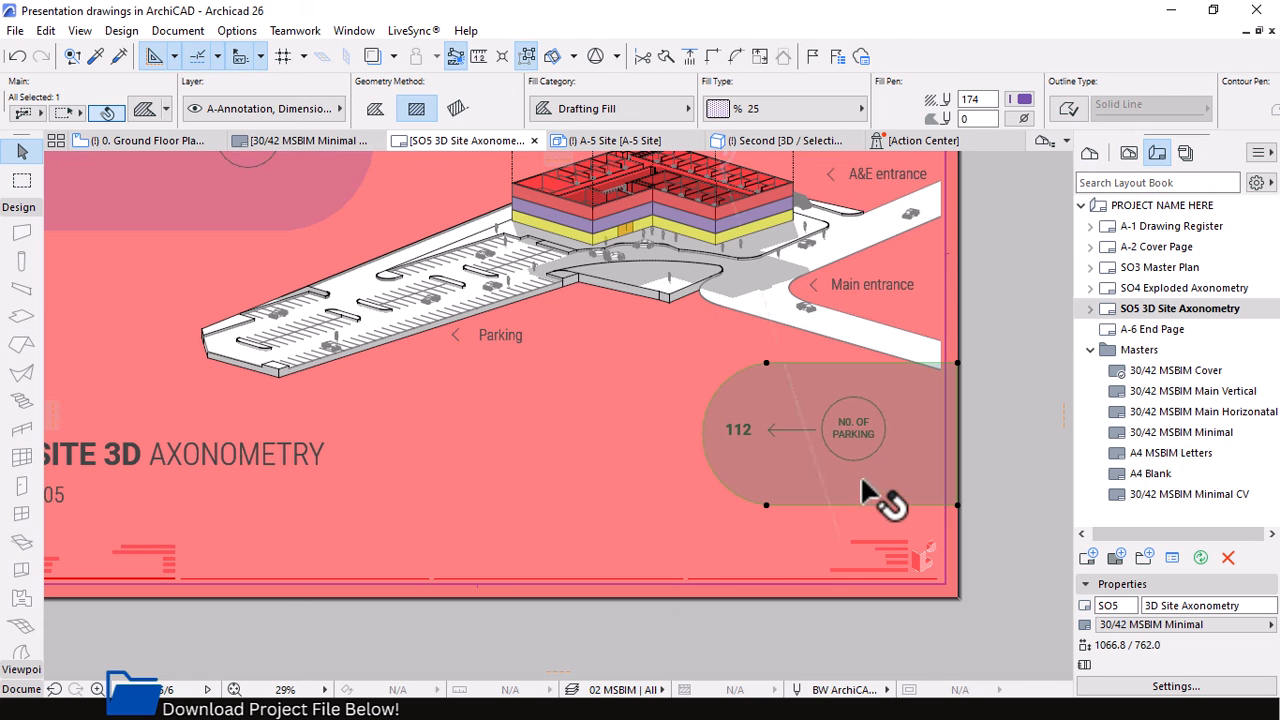
scroll(900, 480, "down", 2)
scroll(440, 240, "up", 3)
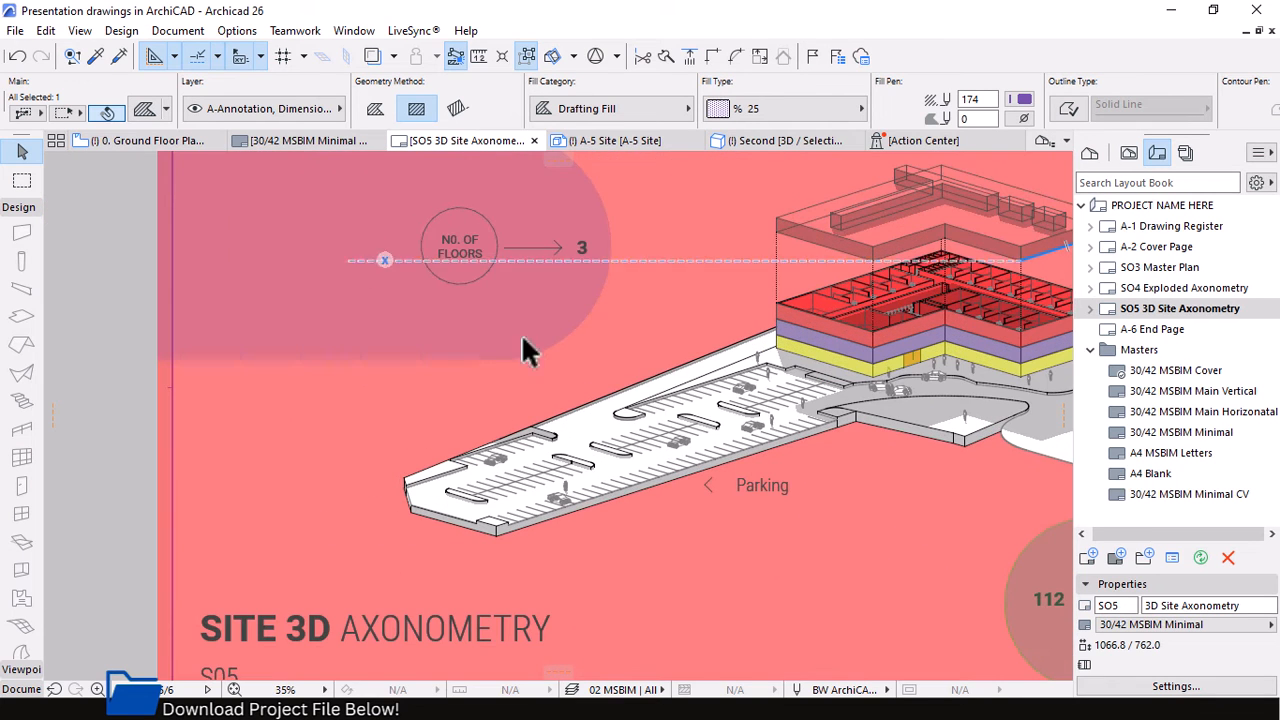
scroll(394, 437, "down", 2)
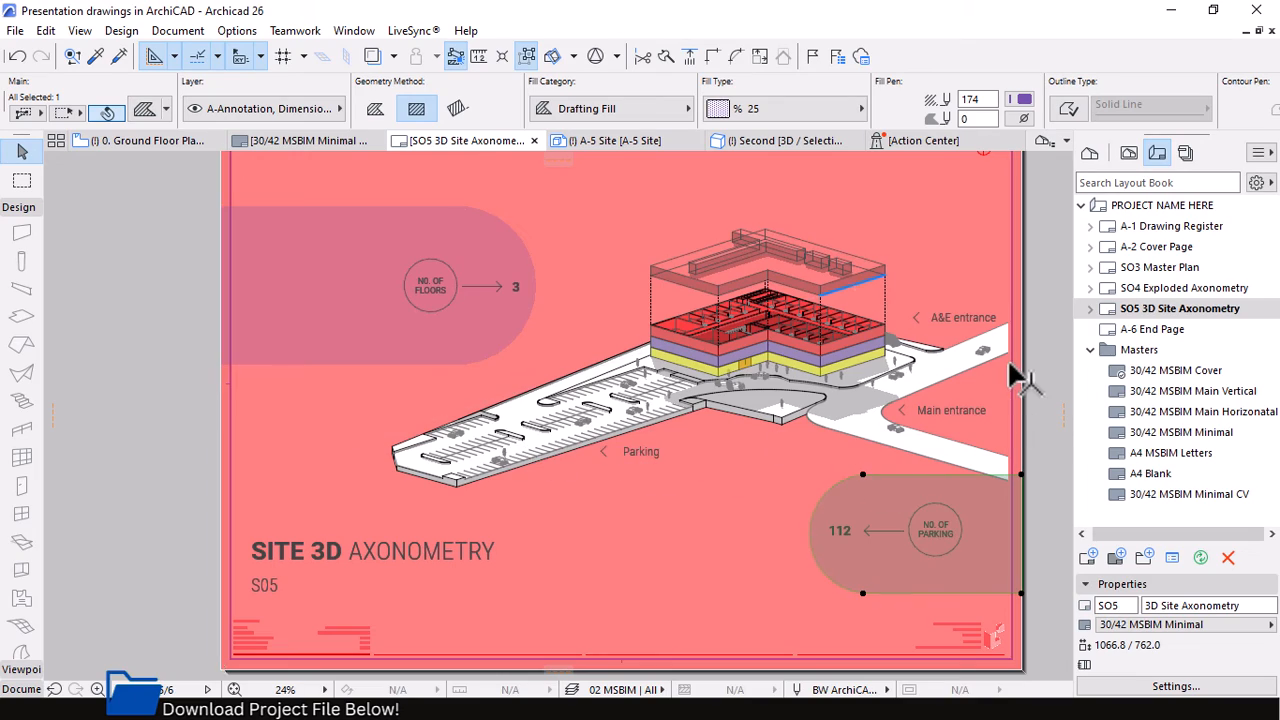
Examine the A&E and main entrance labels along with the cars and people placed around the building.
scroll(1000, 370, "up", 4)
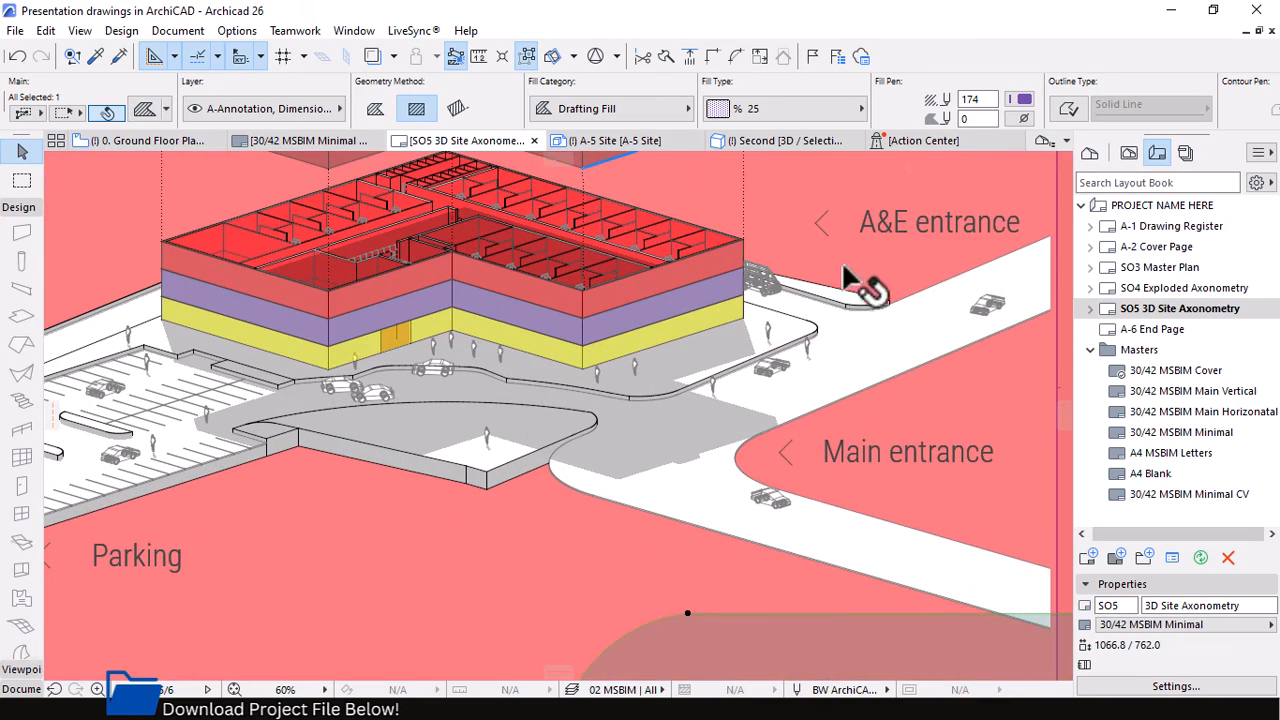
scroll(880, 270, "down", 3)
scroll(714, 346, "down", 3)
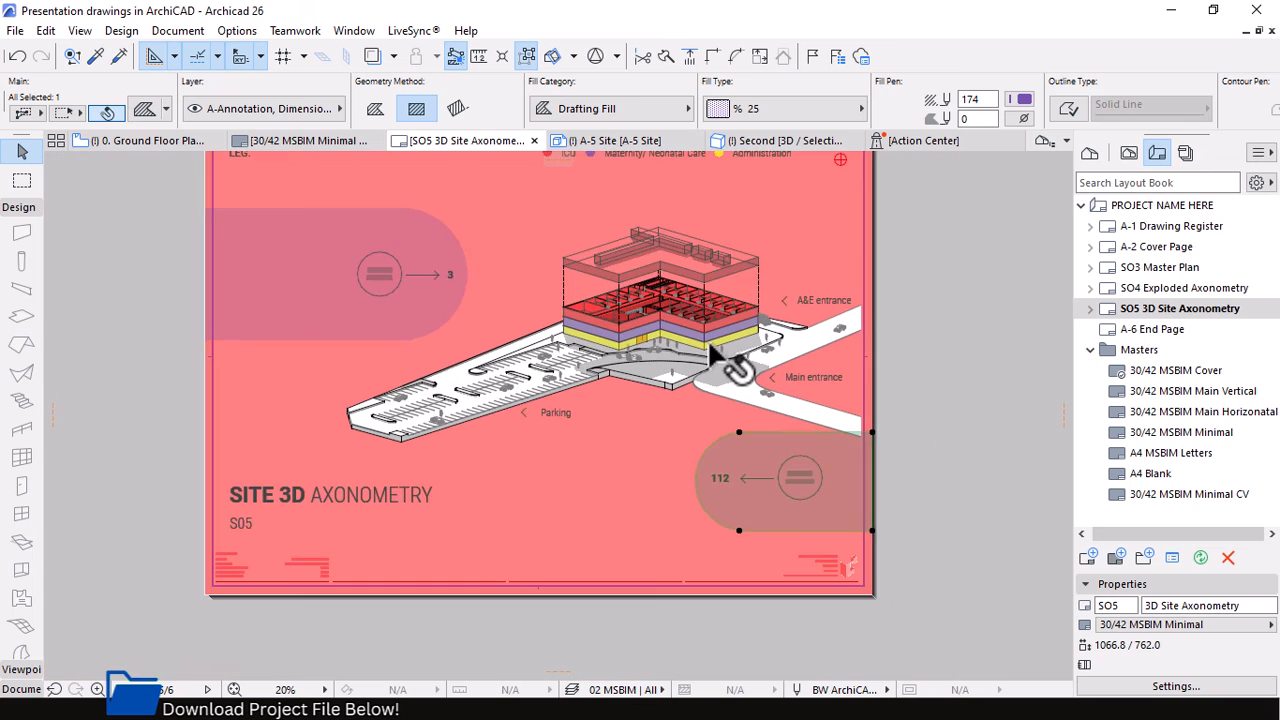
Open the A-6 End Page layout and examine its company logo, contact details, and services line.
double_click(1125, 331)
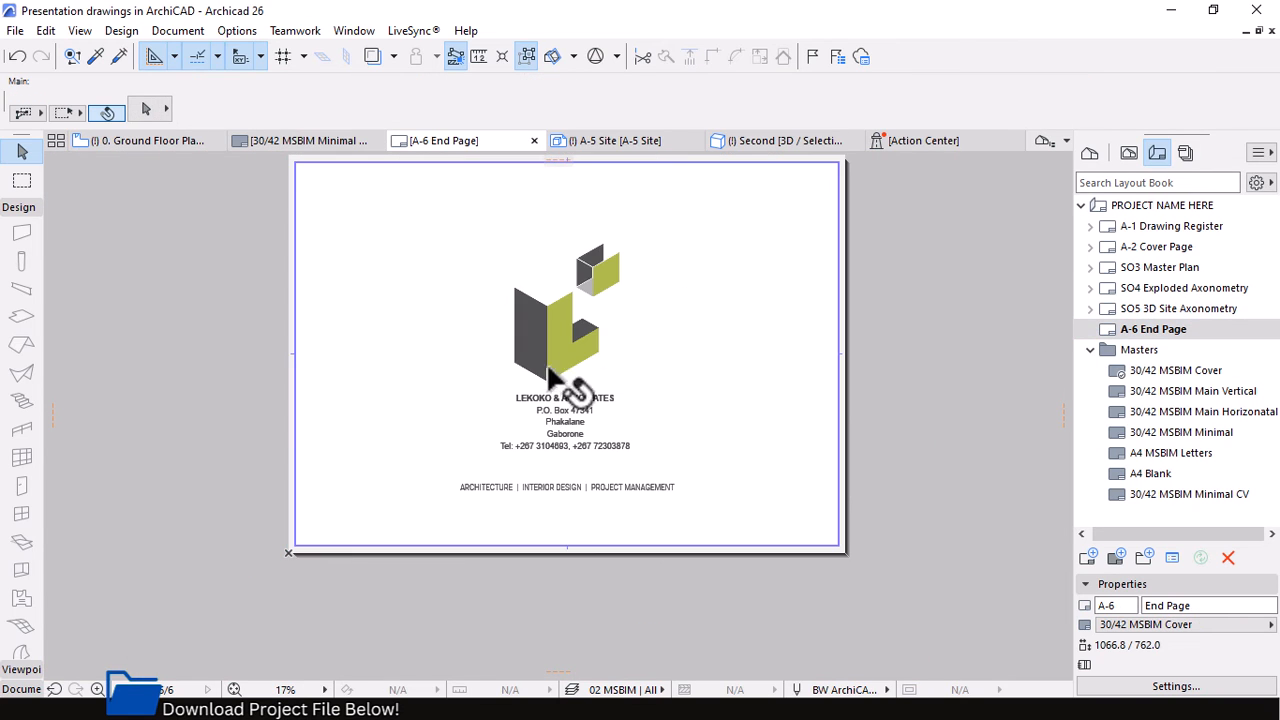
scroll(491, 365, "up", 1)
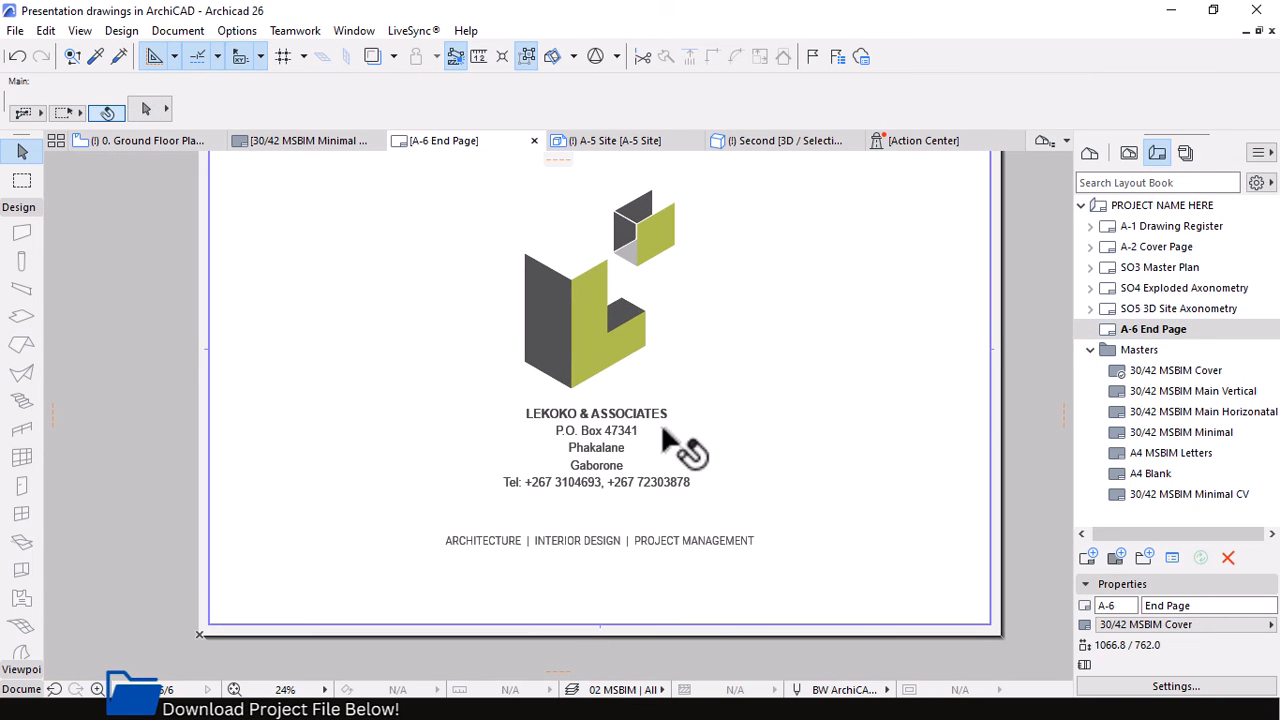
scroll(640, 480, "up", 1)
scroll(651, 466, "down", 3)
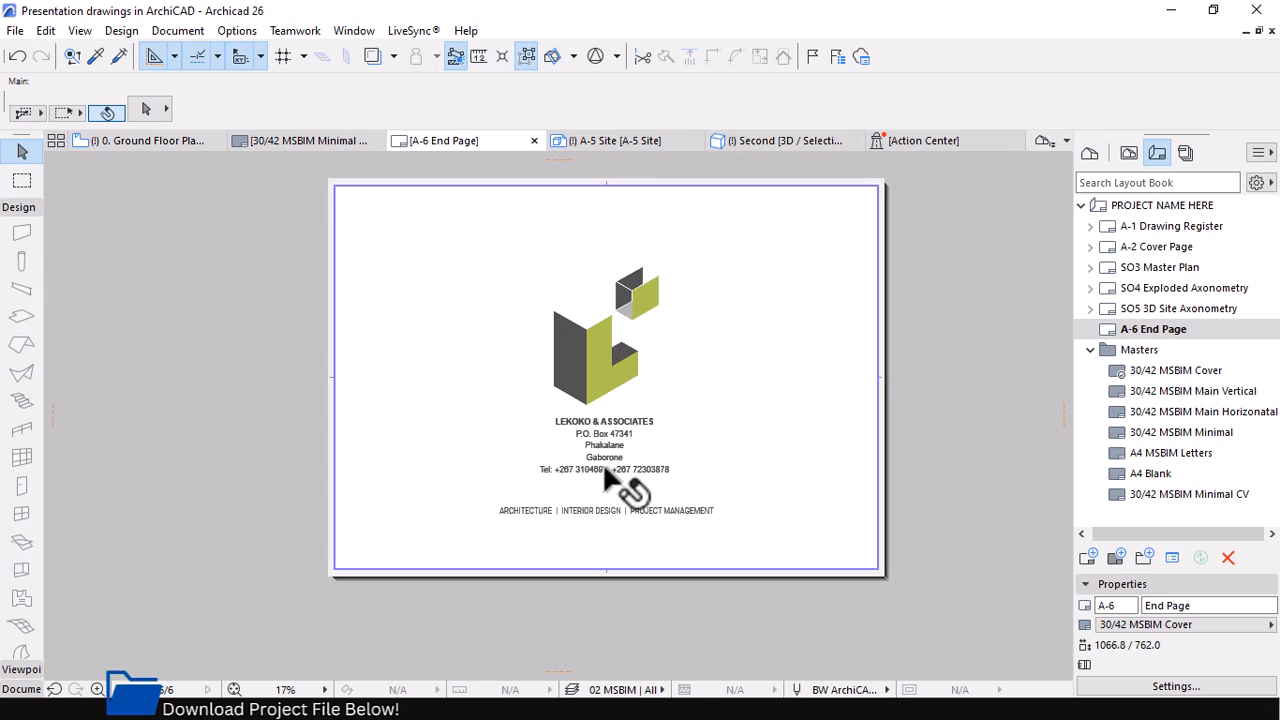
scroll(600, 430, "up", 2)
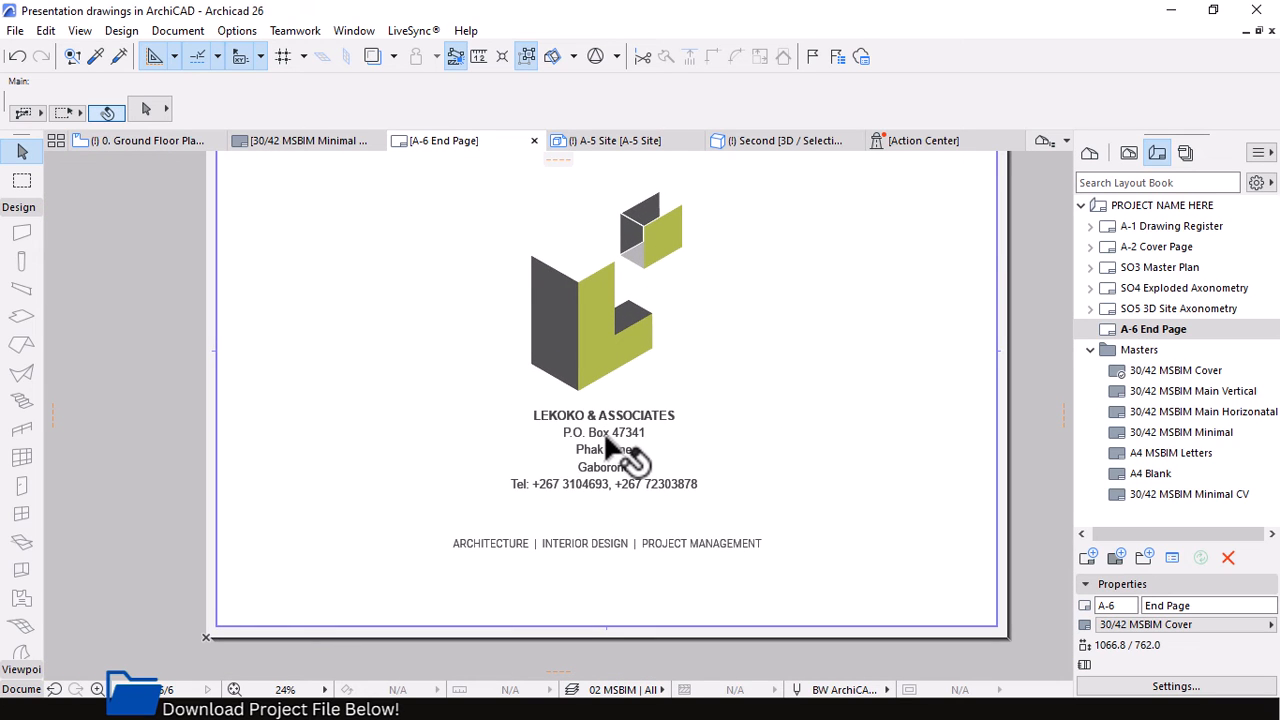
scroll(586, 529, "down", 1)
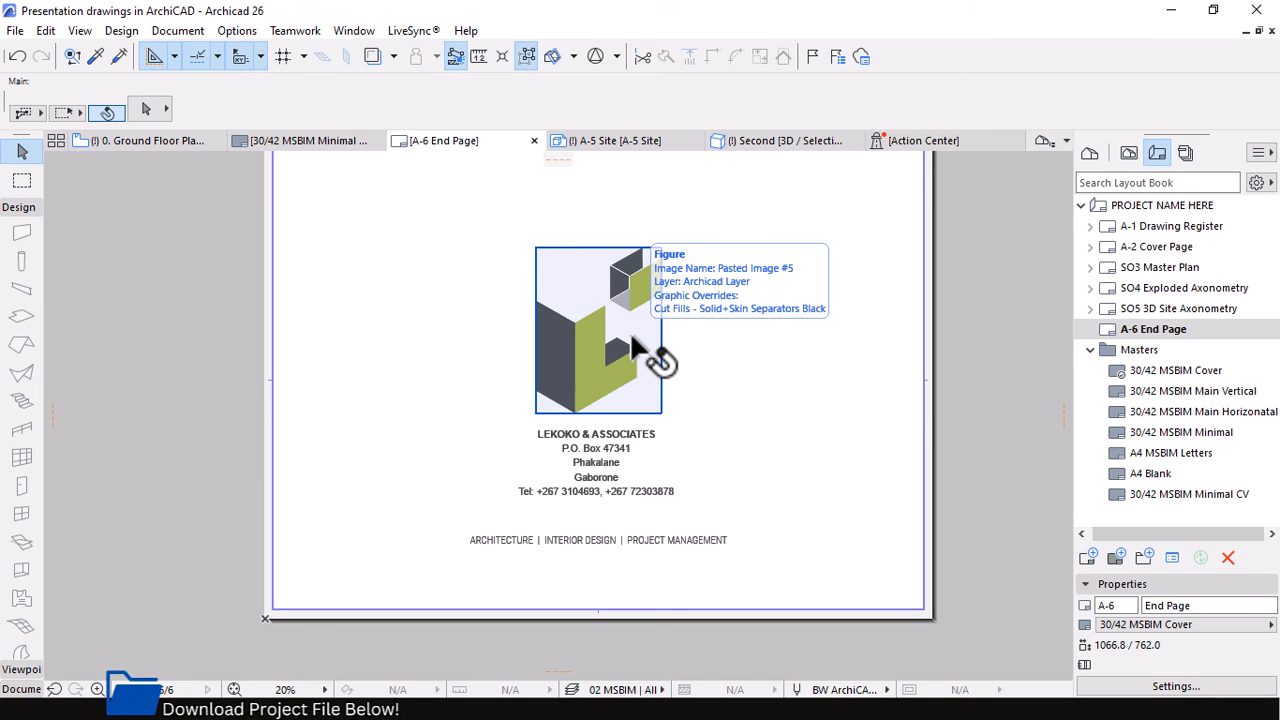
scroll(680, 420, "down", 1)
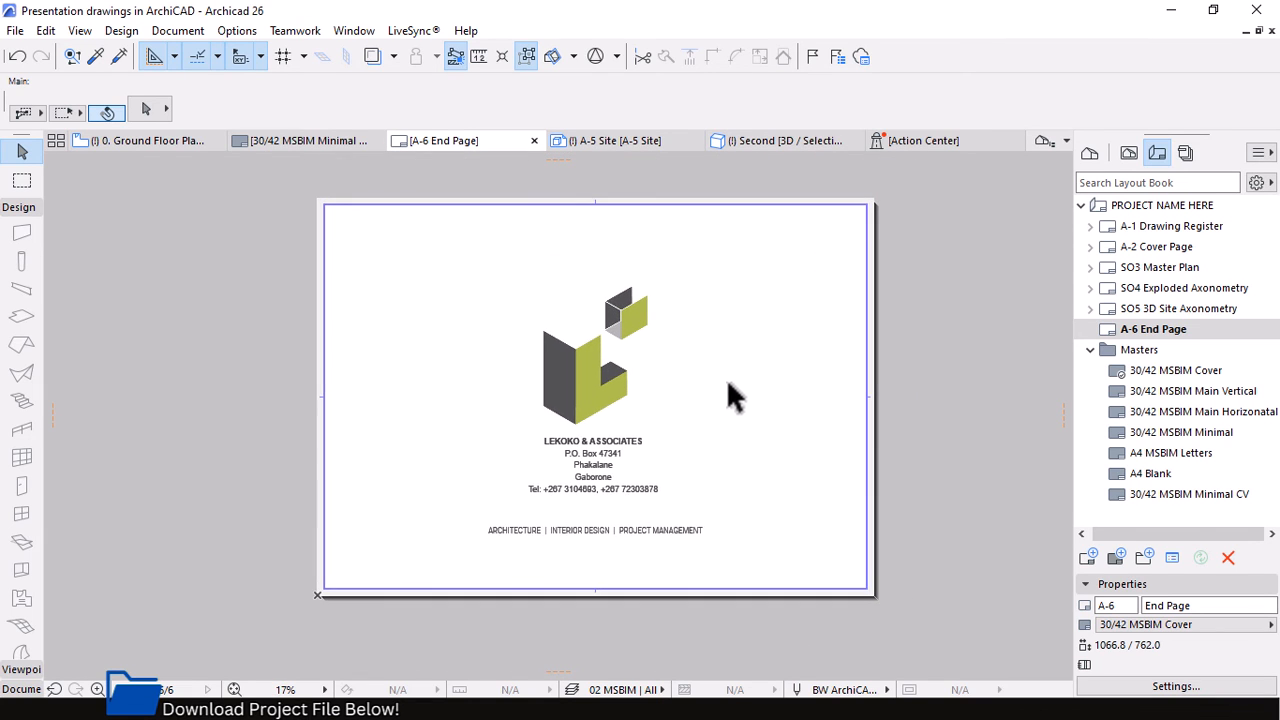
scroll(726, 390, "up", 1)
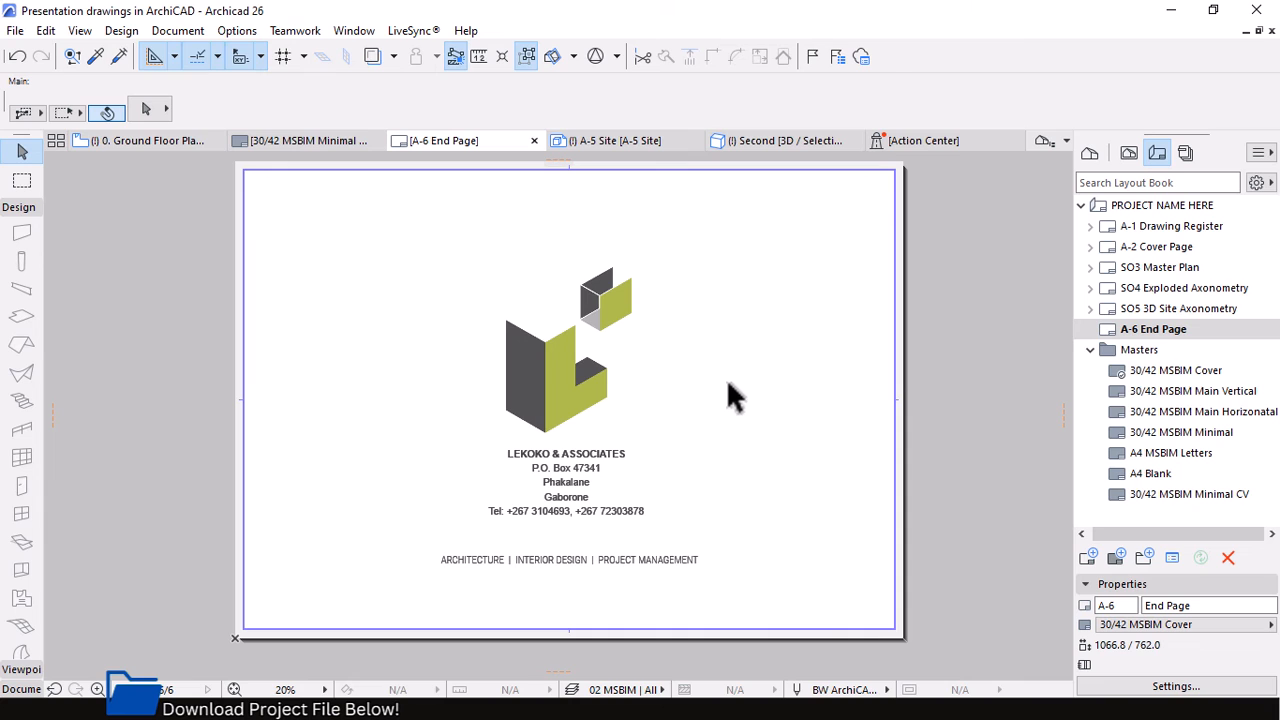
scroll(727, 385, "down", 2)
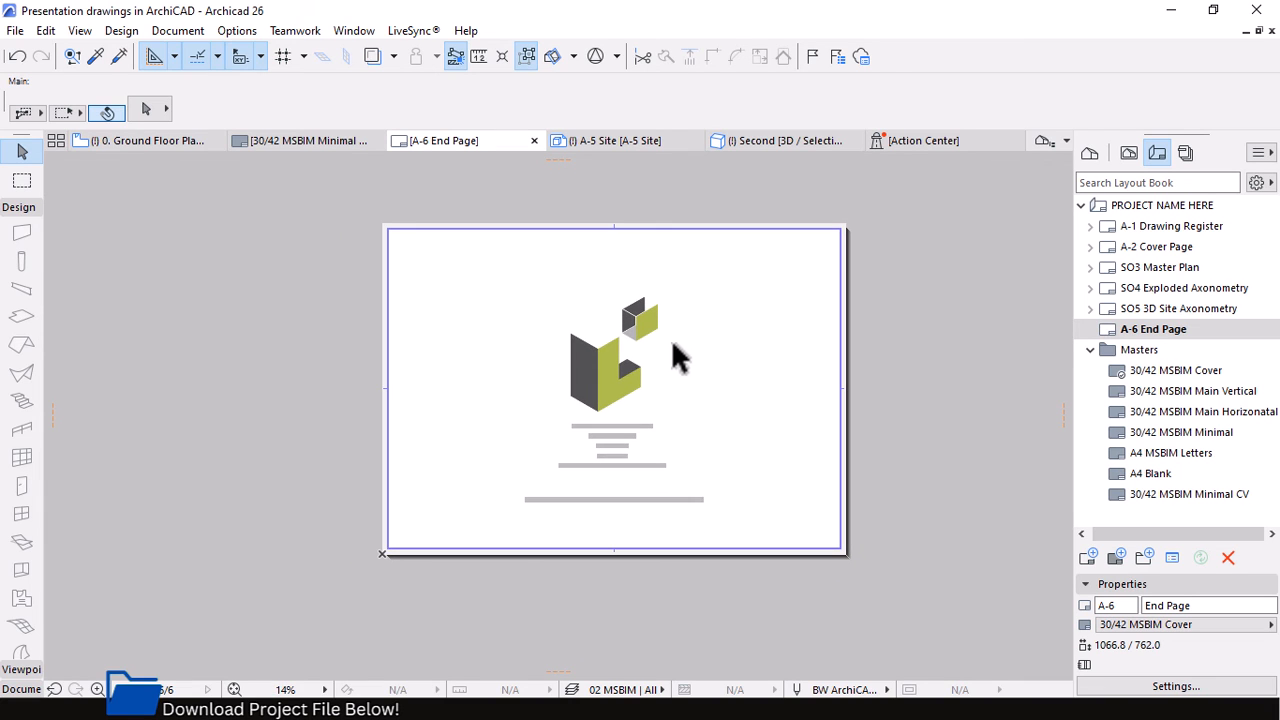
scroll(676, 358, "up", 1)
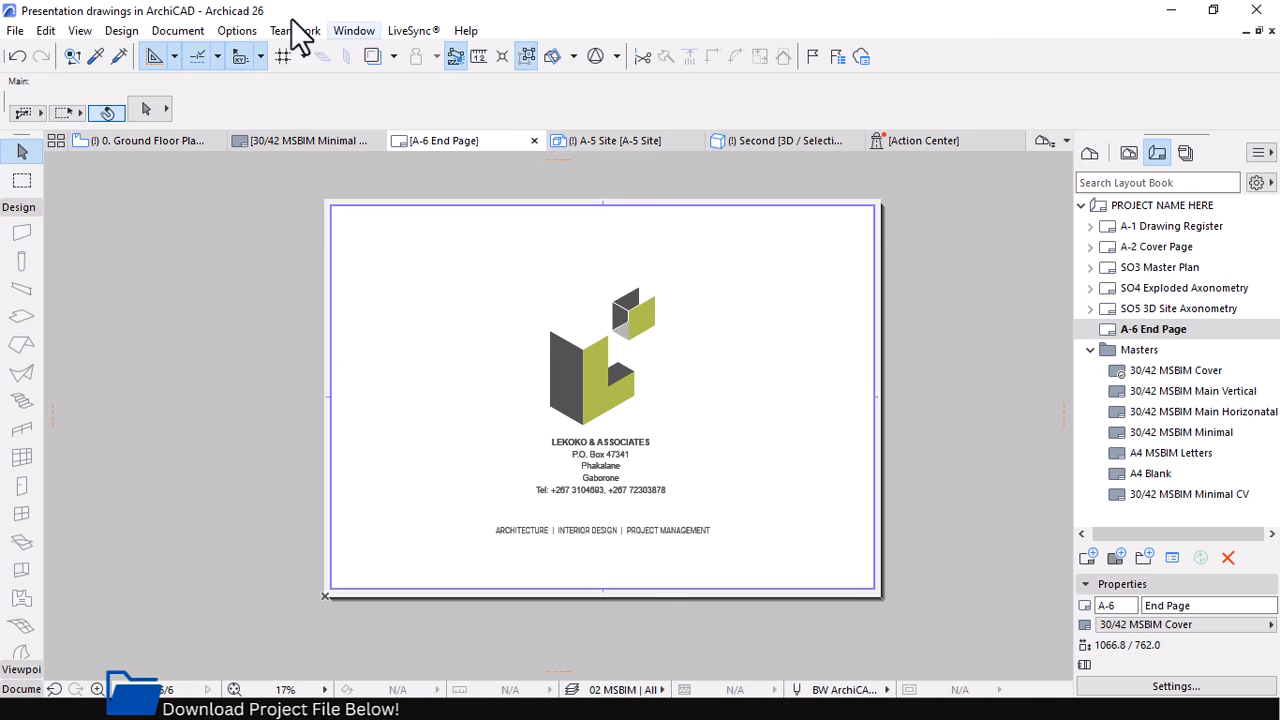
Open the A-2 Cover Page layout and look over its project title, data summary, and stacked floor drawings.
double_click(1162, 249)
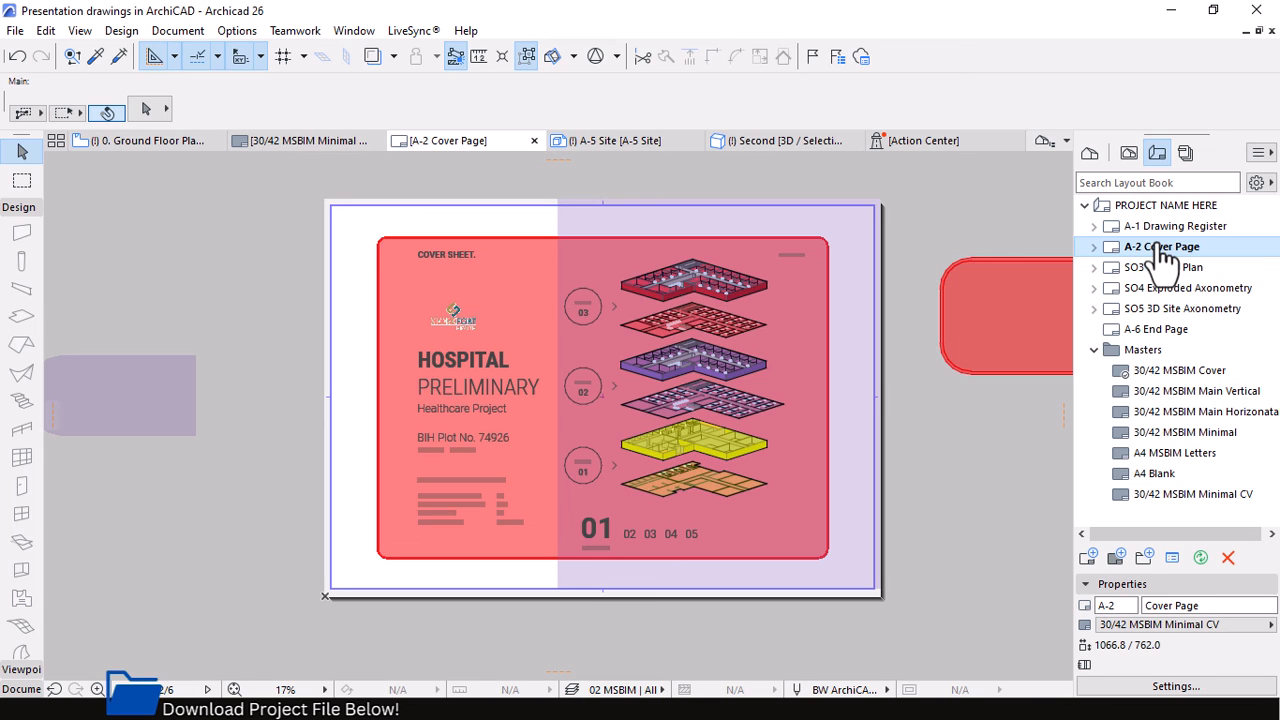
scroll(670, 288, "up", 1)
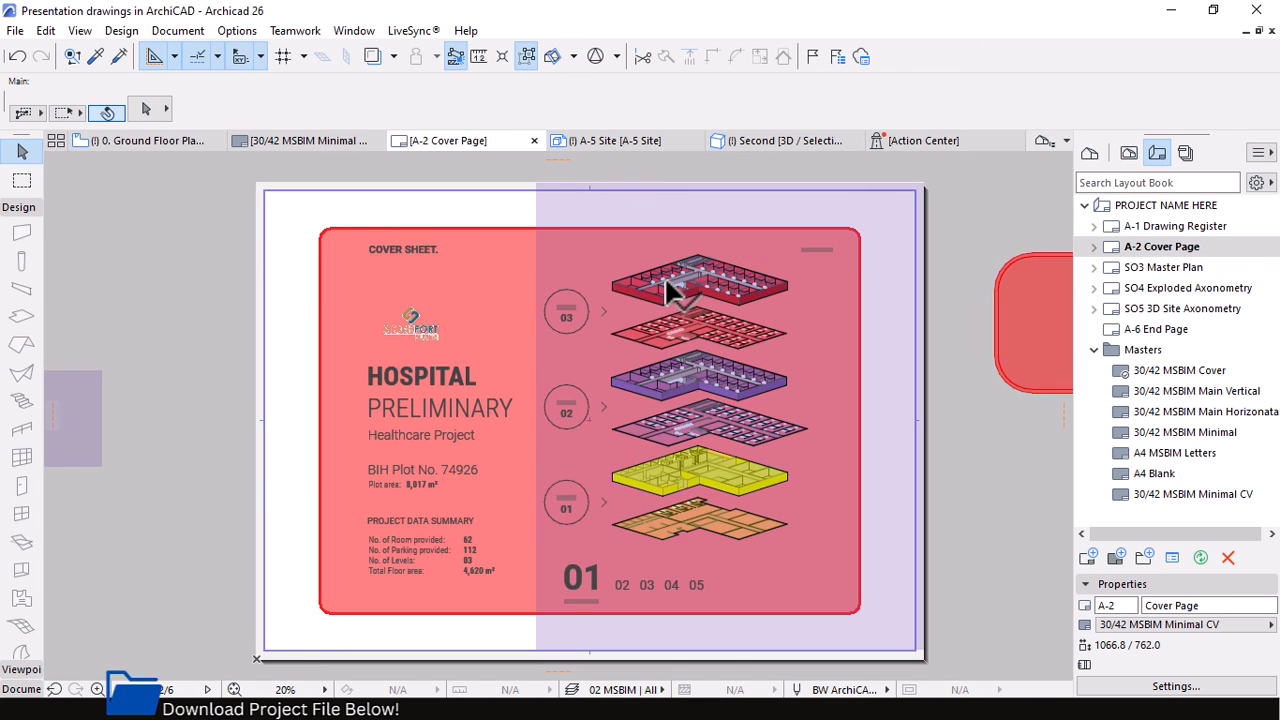